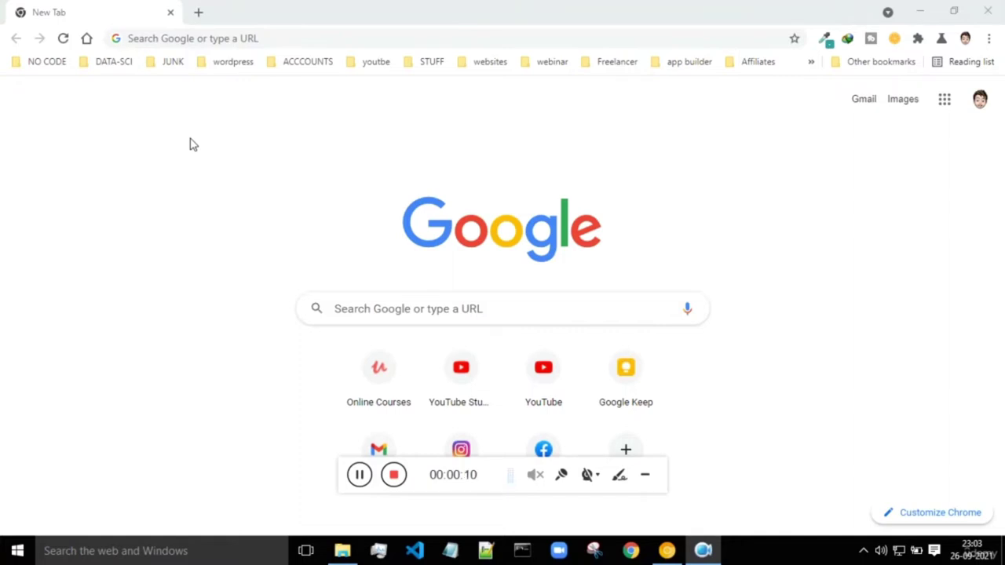
# - Search Google for 'wordpress' from the address bar
pyautogui.click(210, 40)
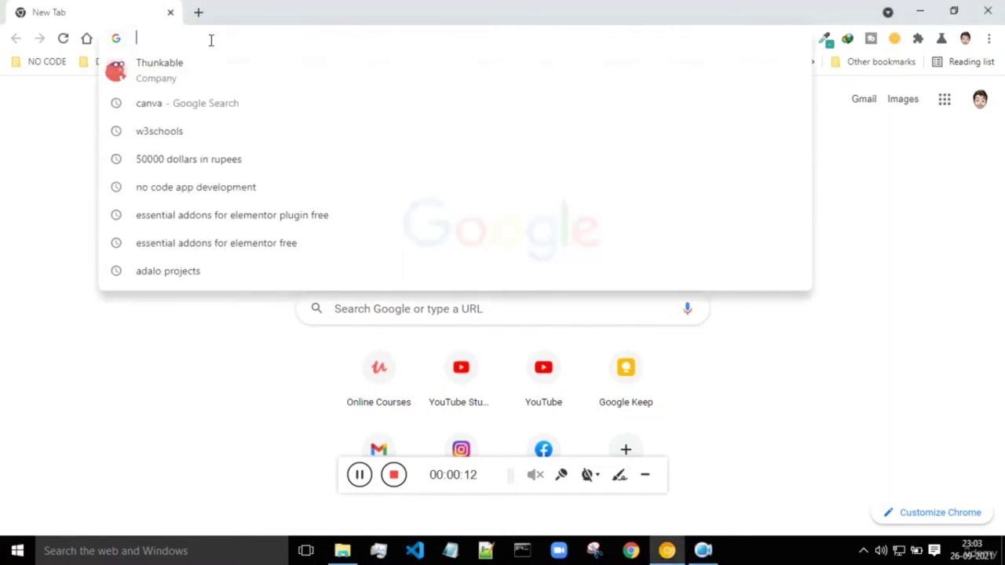
pyautogui.write('wordp')
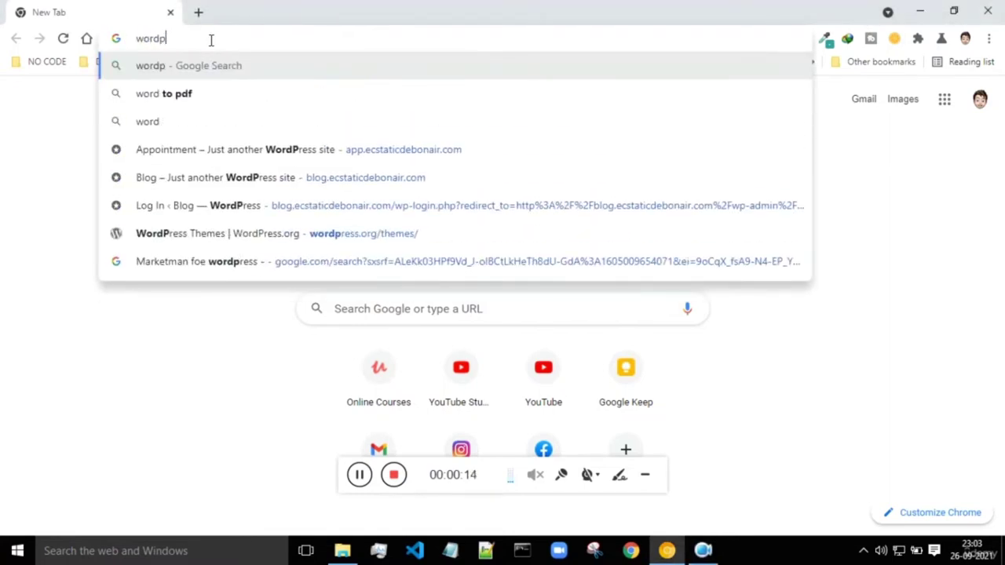
pyautogui.write('ress')
pyautogui.press('Return')
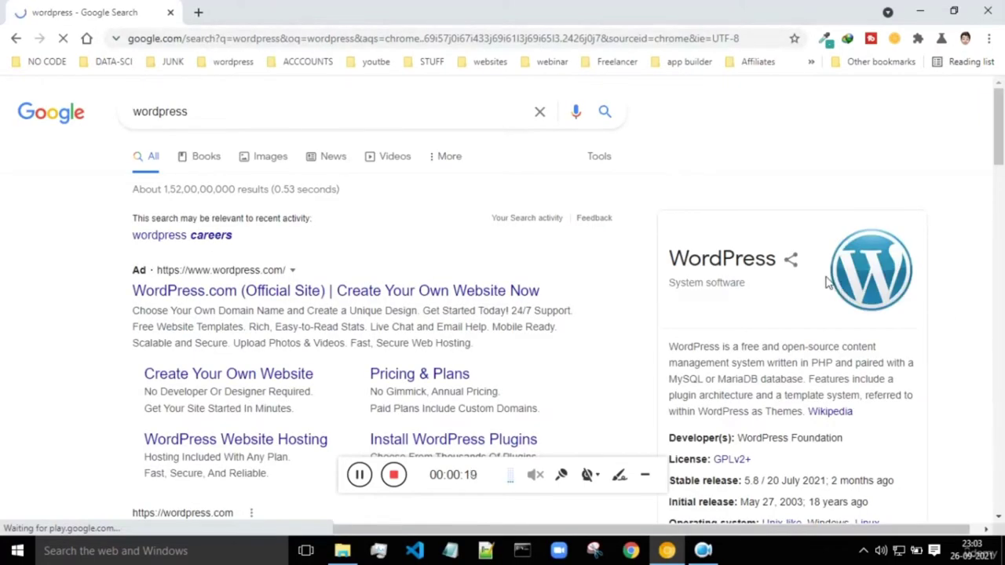
# - Highlight the MySQL/MariaDB mention in the WordPress knowledge panel description
pyautogui.scroll(-1, 826, 283)
pyautogui.scroll(-2, 826, 282)
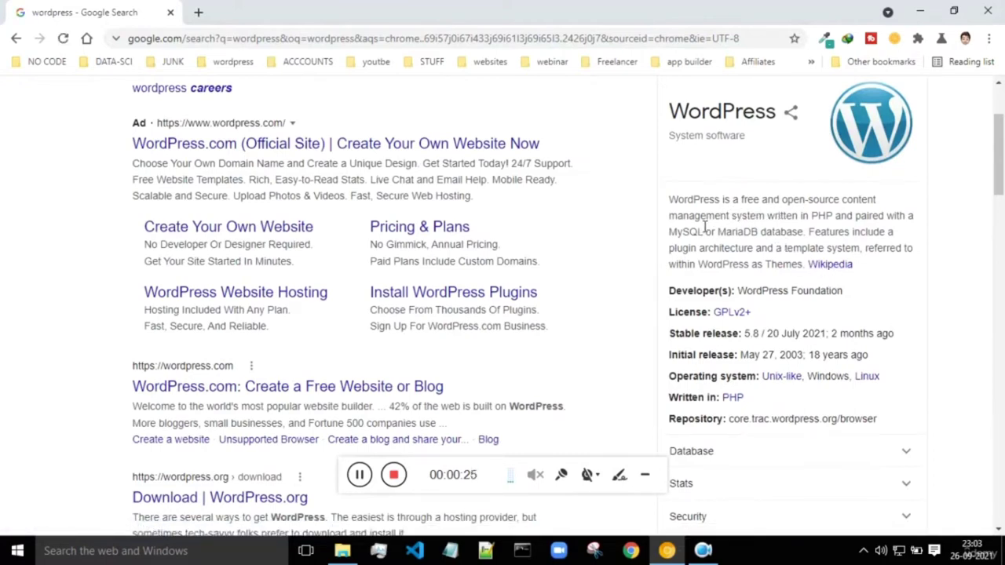
pyautogui.moveTo(678, 231); pyautogui.dragTo(787, 244)
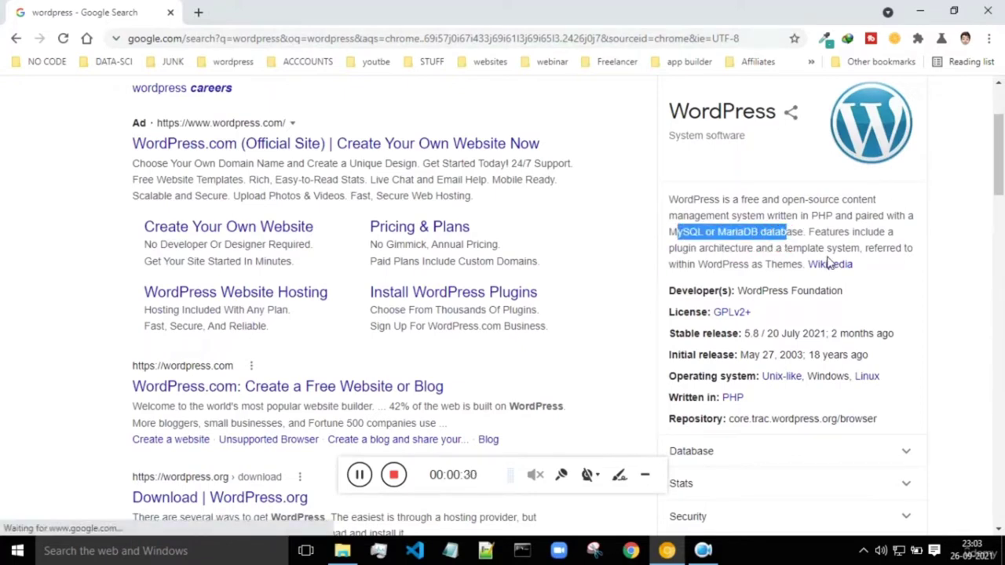
pyautogui.click(872, 273)
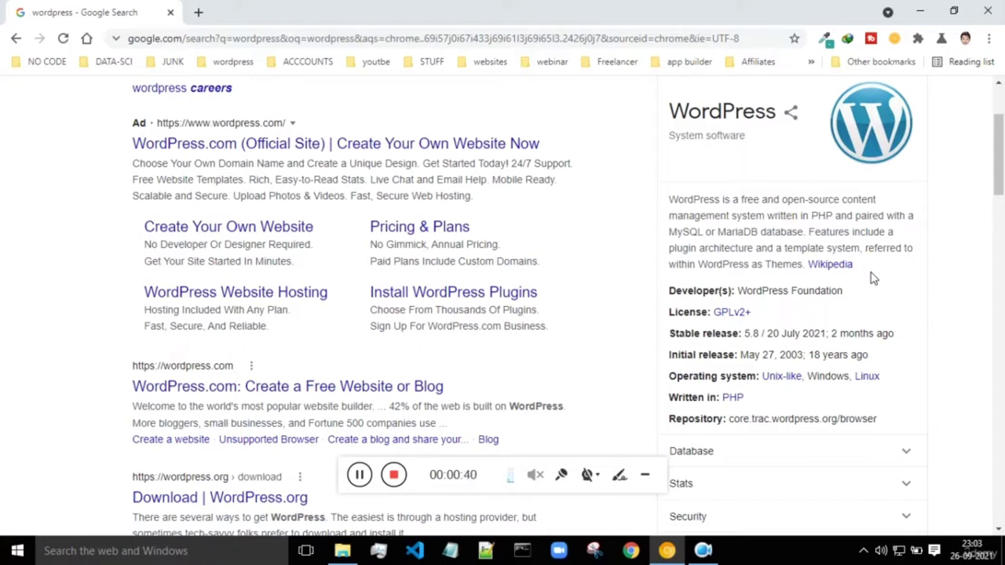
pyautogui.moveTo(668, 230); pyautogui.dragTo(701, 228)
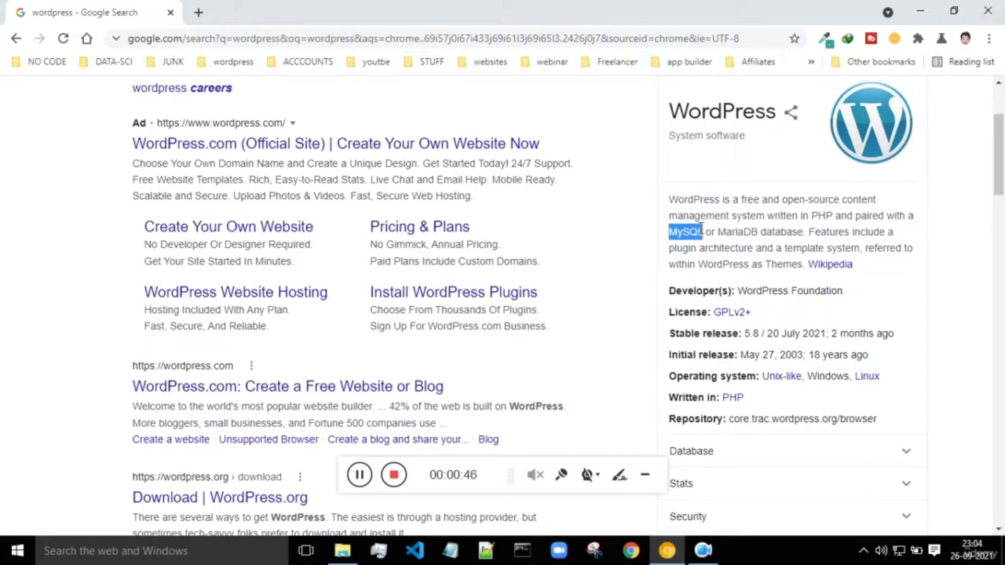
# - Open the WordPress.com result in a new background tab
pyautogui.scroll(-3, 697, 232)
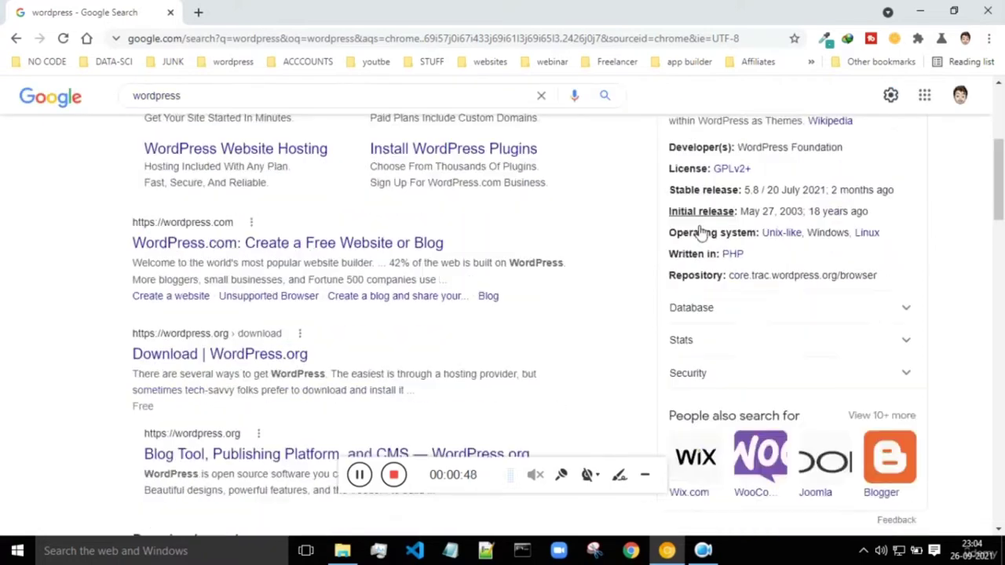
pyautogui.rightClick(157, 162)
pyautogui.click(188, 174)
# - Switch to the WordPress.com tab and scroll down through the homepage
pyautogui.click(270, 8)
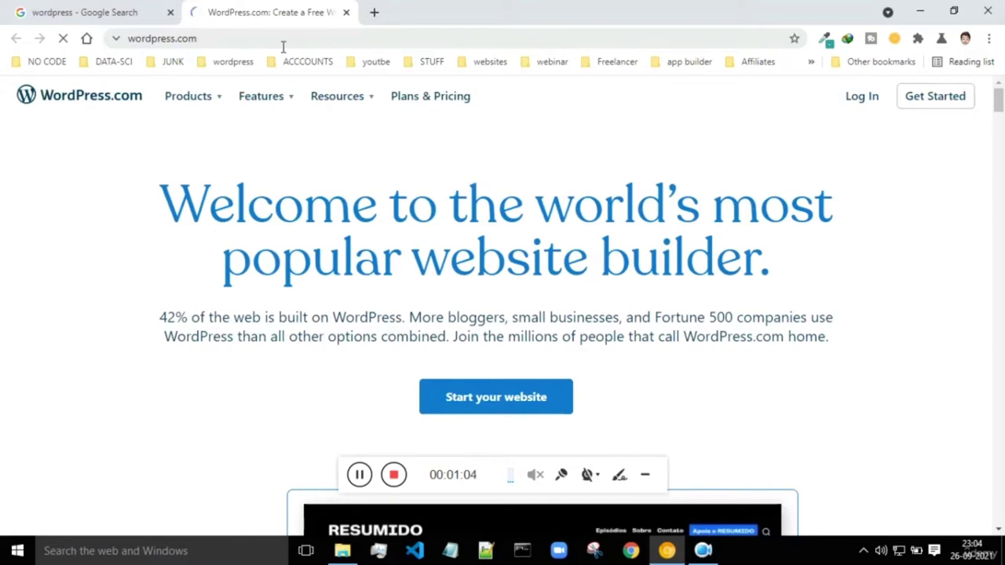
pyautogui.click(645, 475)
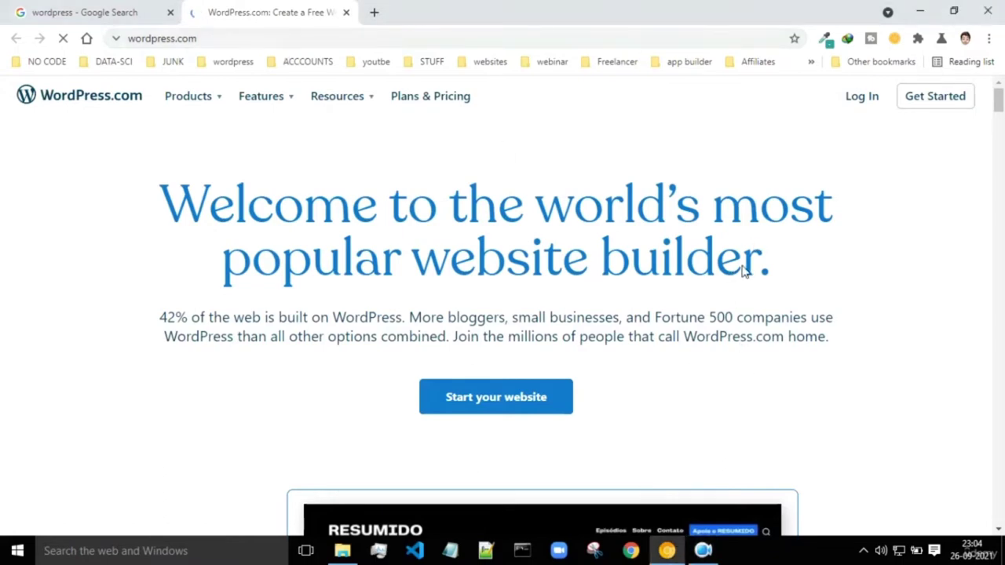
pyautogui.scroll(-5, 785, 251)
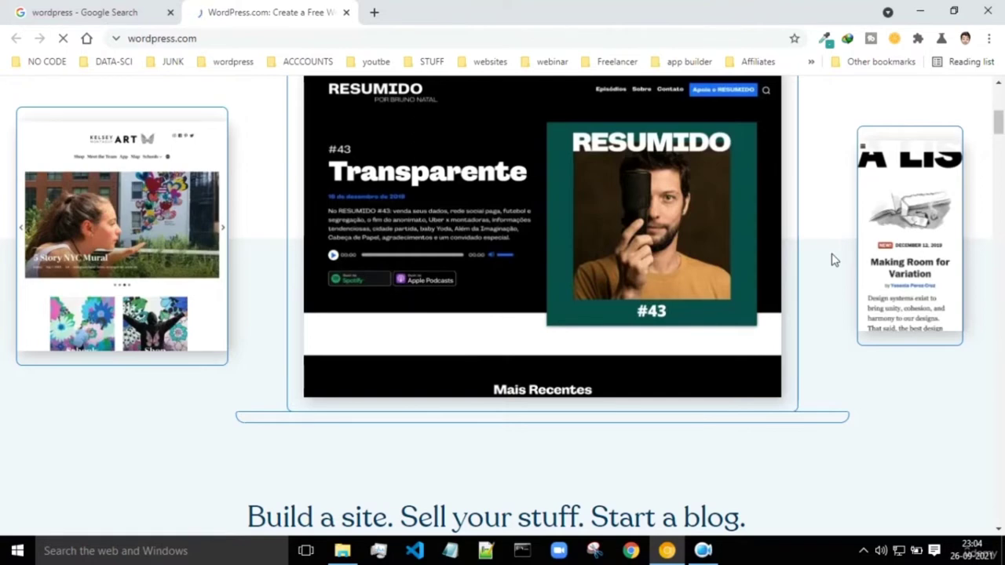
pyautogui.scroll(-8, 835, 261)
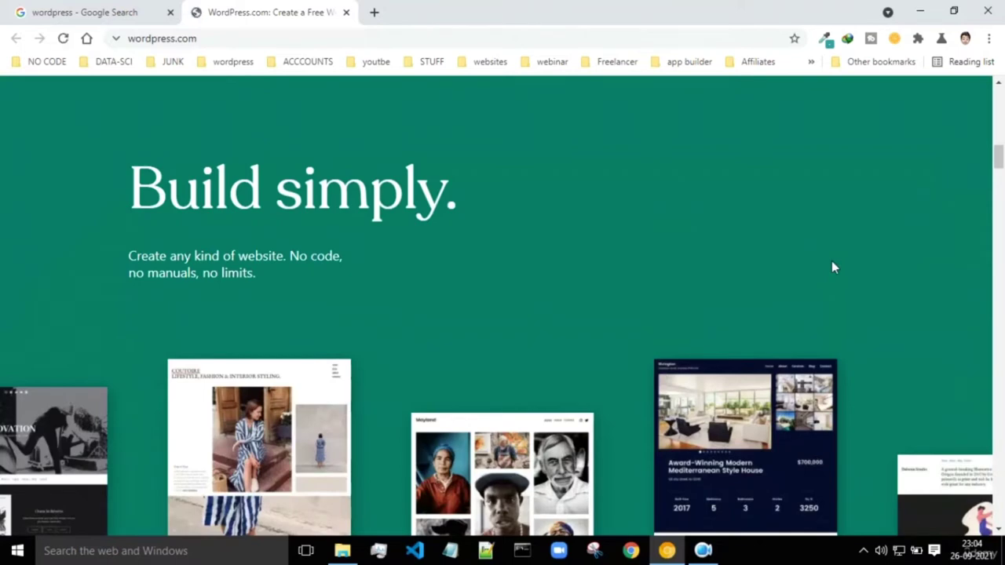
pyautogui.click(703, 550)
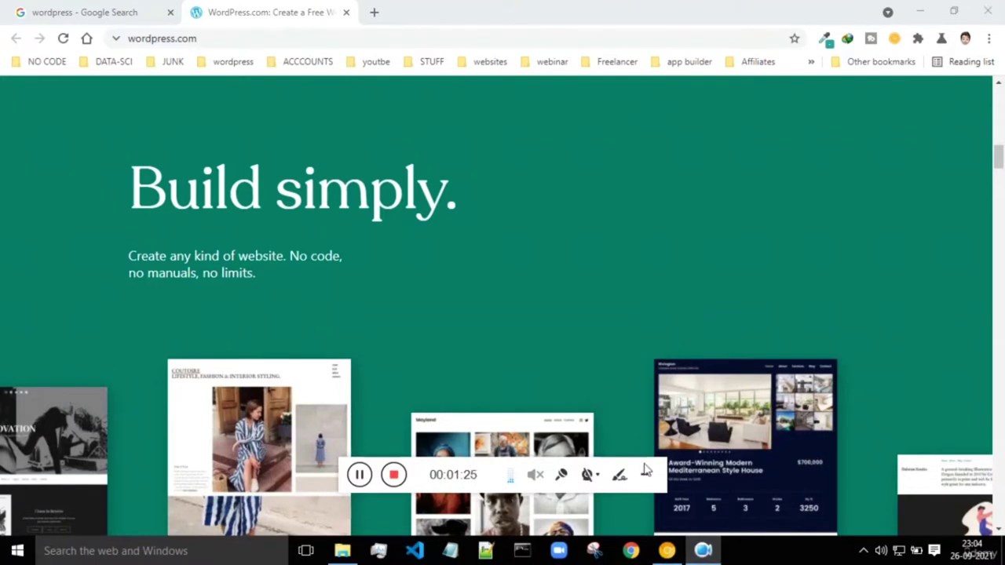
pyautogui.scroll(-3, 748, 359)
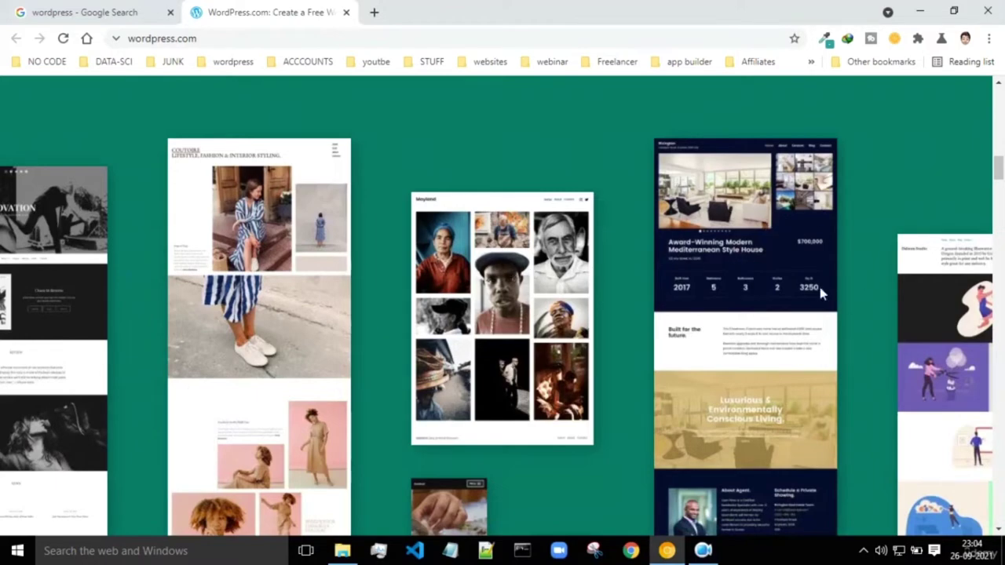
pyautogui.scroll(-4, 945, 293)
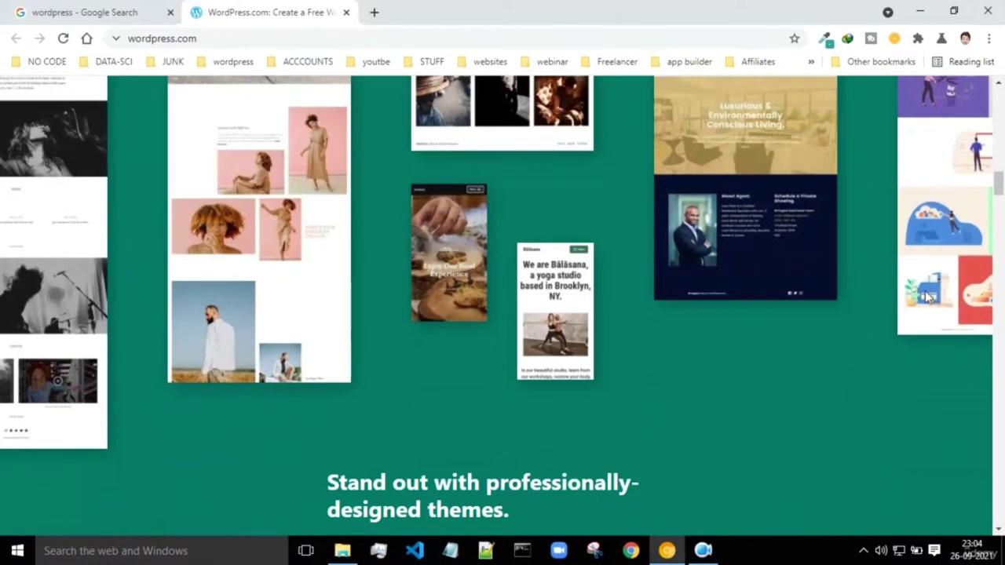
# - Scroll down to the Free, Personal, Premium, Business and eCommerce plans, then back to the top
pyautogui.scroll(3, 933, 293)
pyautogui.scroll(2, 414, 279)
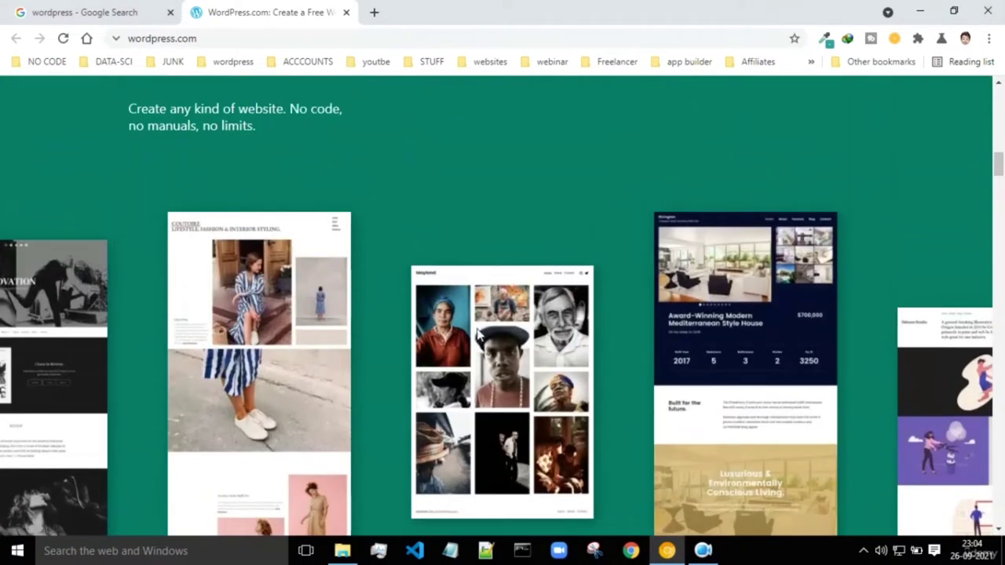
pyautogui.scroll(-4, 801, 326)
pyautogui.scroll(-10, 788, 322)
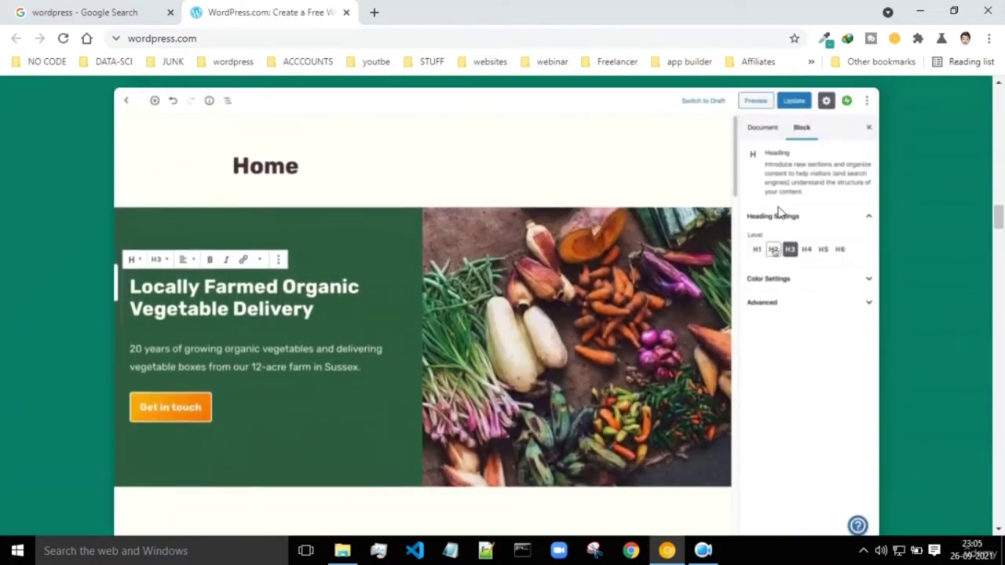
pyautogui.scroll(-2, 513, 320)
pyautogui.scroll(-13, 513, 320)
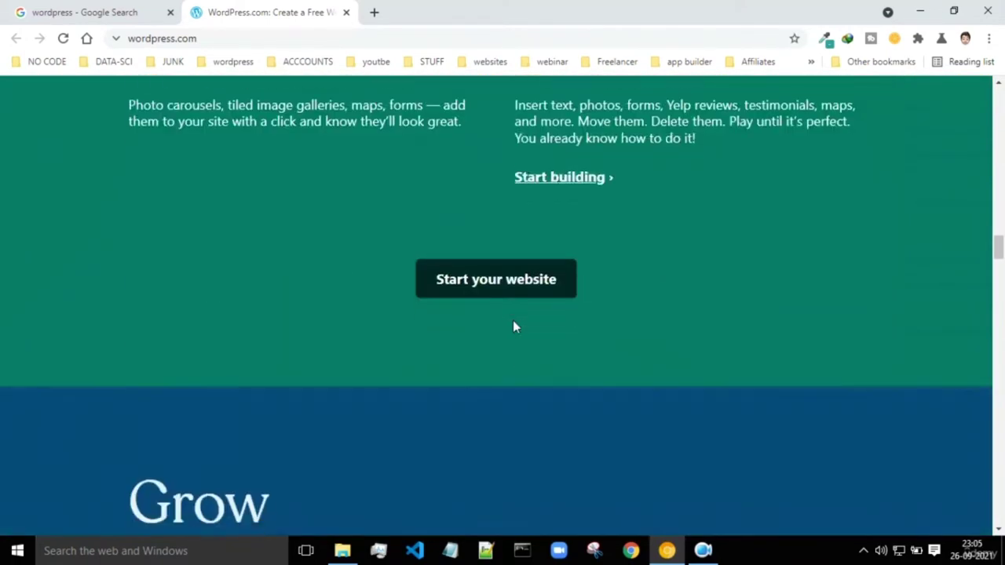
pyautogui.scroll(-20, 504, 334)
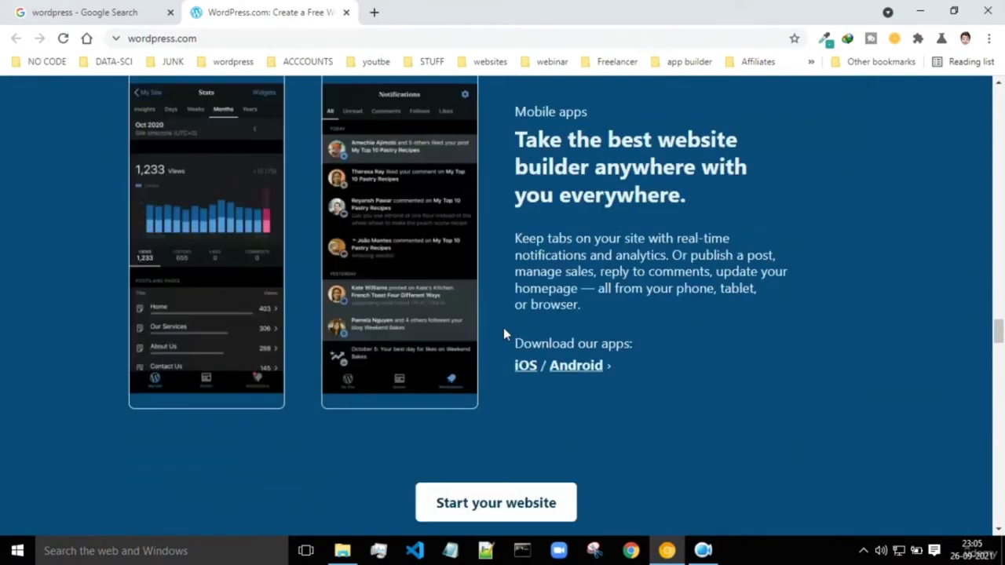
pyautogui.scroll(-6, 502, 332)
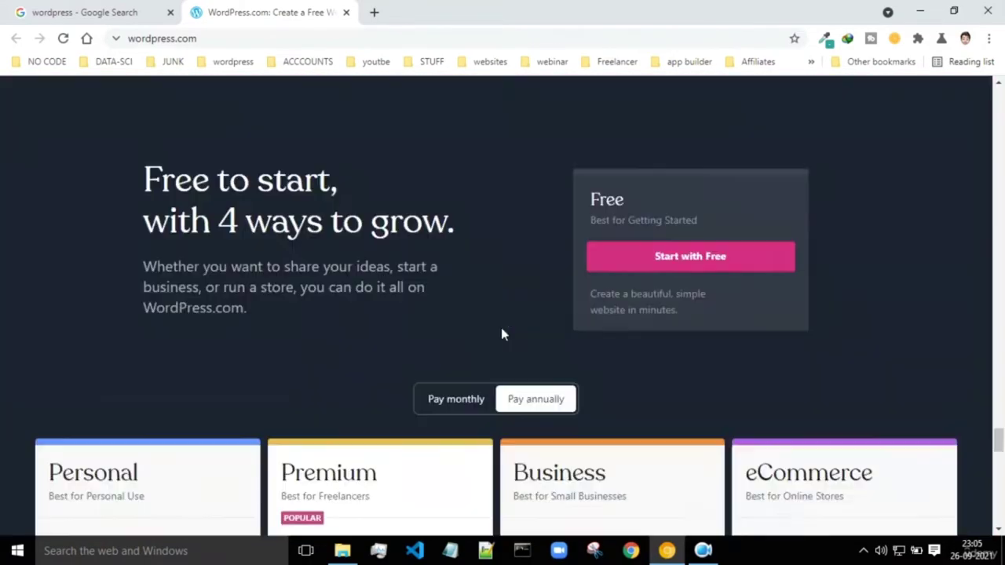
pyautogui.scroll(10, 502, 332)
pyautogui.scroll(20, 499, 327)
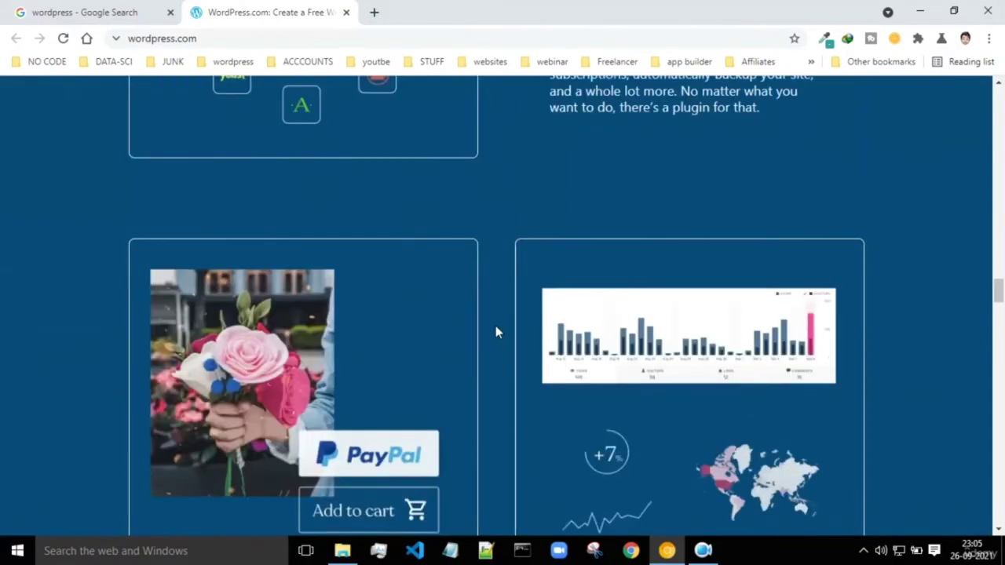
pyautogui.scroll(15, 492, 322)
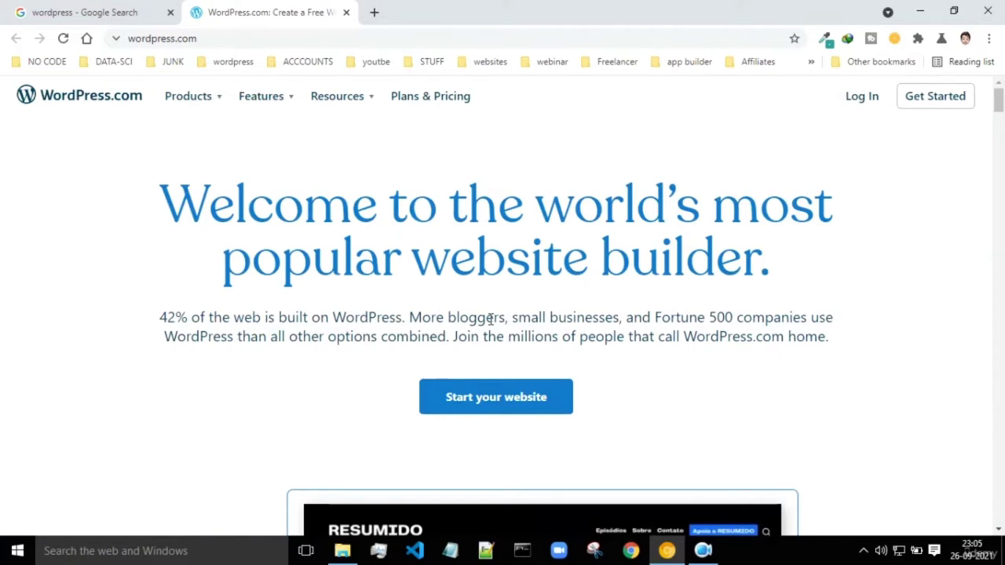
pyautogui.click(200, 100)
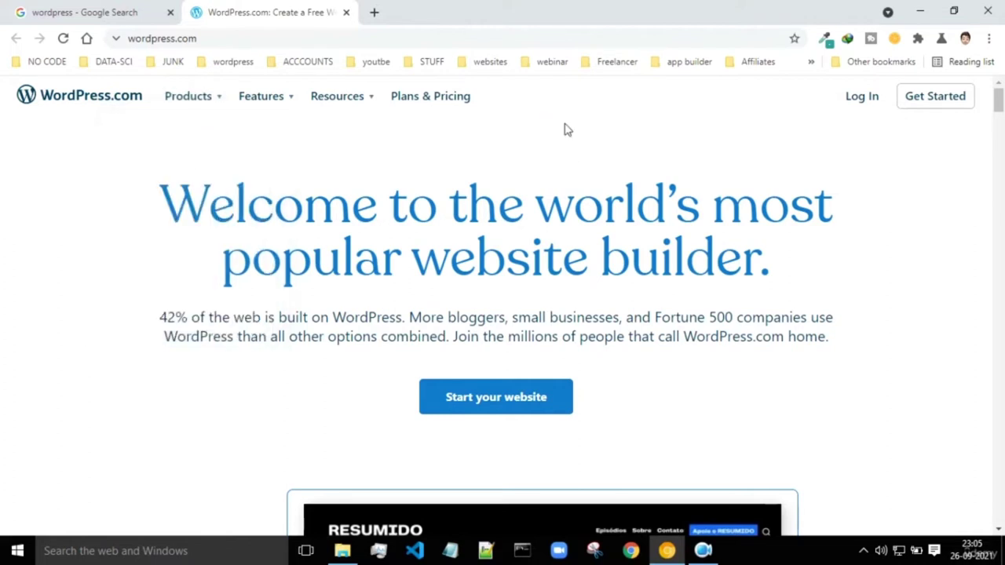
pyautogui.click(227, 37)
pyautogui.click(300, 37)
pyautogui.moveTo(317, 37); pyautogui.dragTo(117, 37)
pyautogui.click(179, 39)
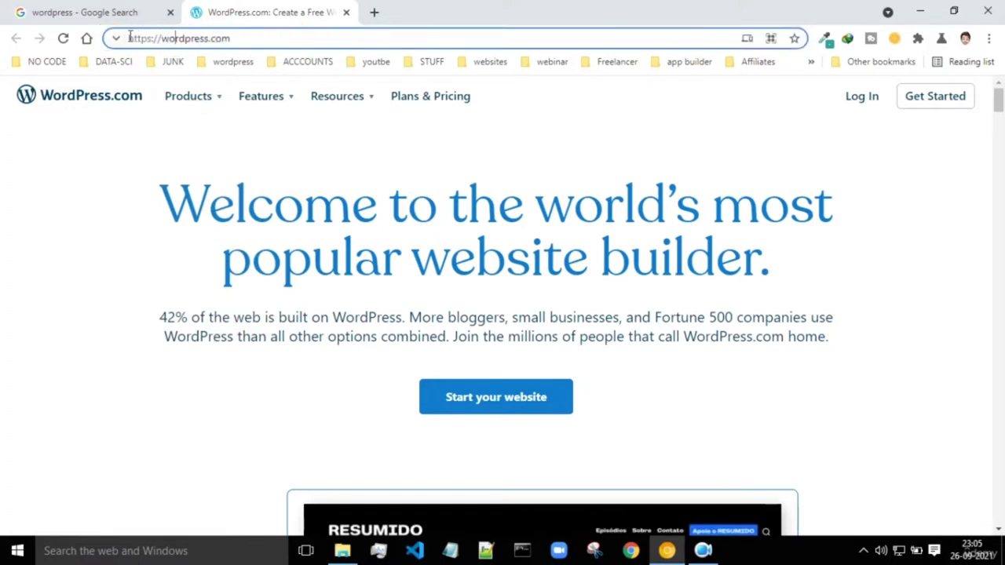
pyautogui.moveTo(235, 38); pyautogui.dragTo(132, 41)
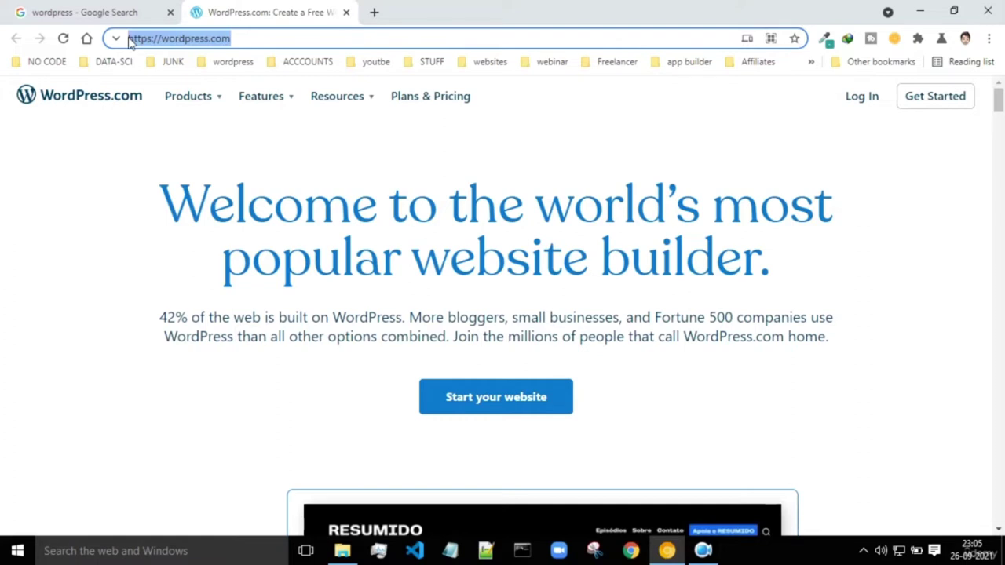
pyautogui.click(271, 45)
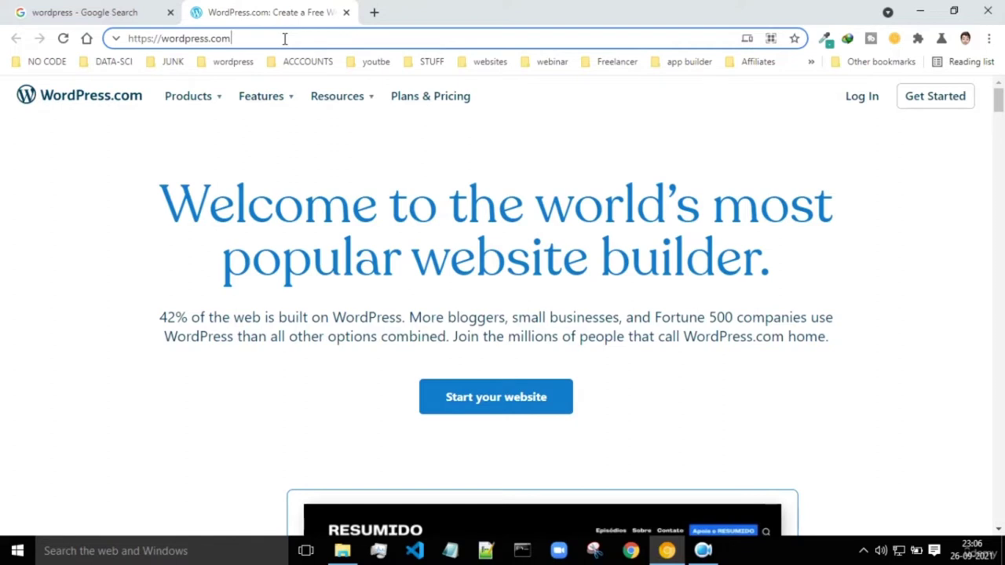
pyautogui.click(280, 38)
pyautogui.moveTo(281, 38); pyautogui.dragTo(123, 35)
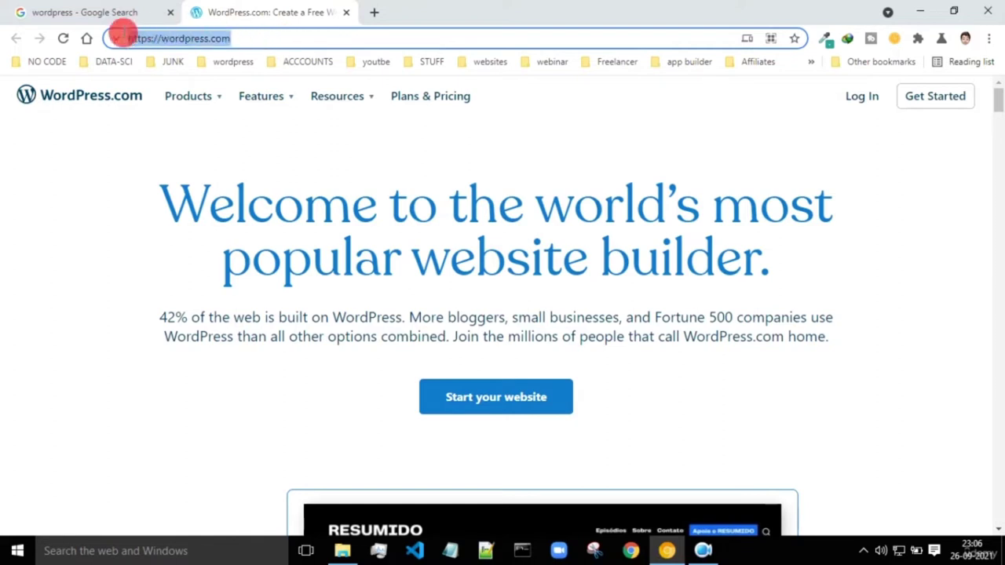
pyautogui.click(274, 36)
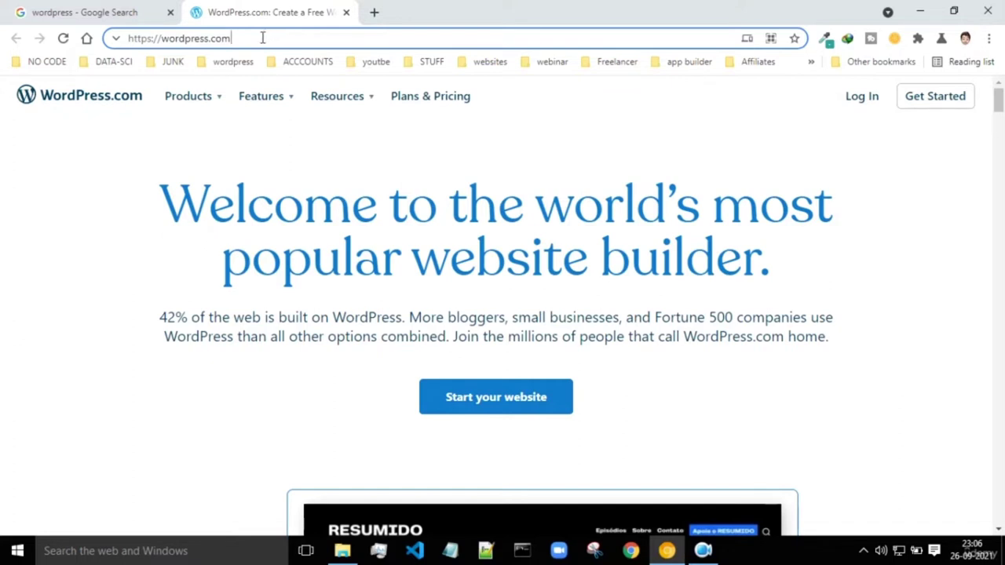
# - Search Google for 'web hosting' in a new tab
pyautogui.click(374, 12)
pyautogui.write('we')
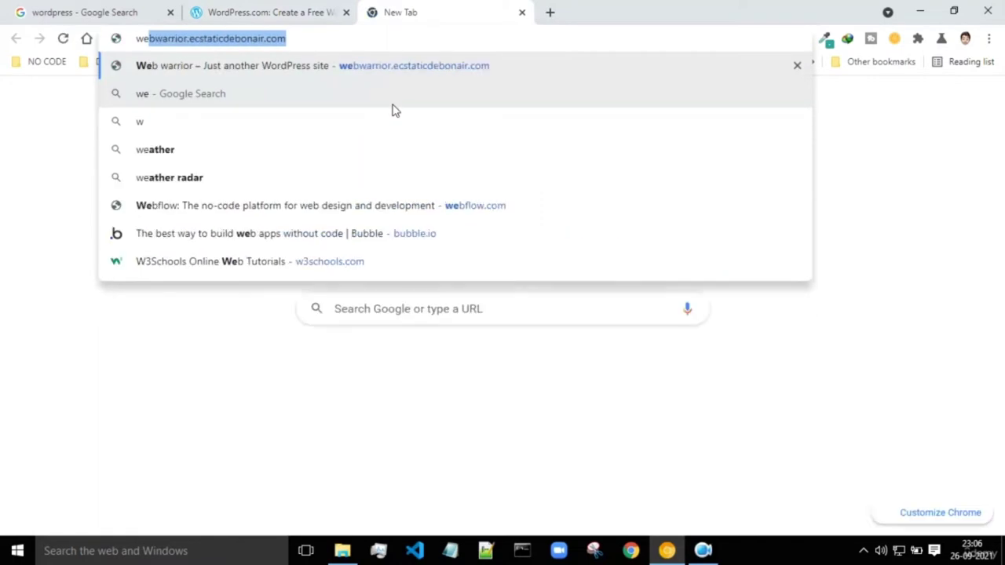
pyautogui.write('b hosting')
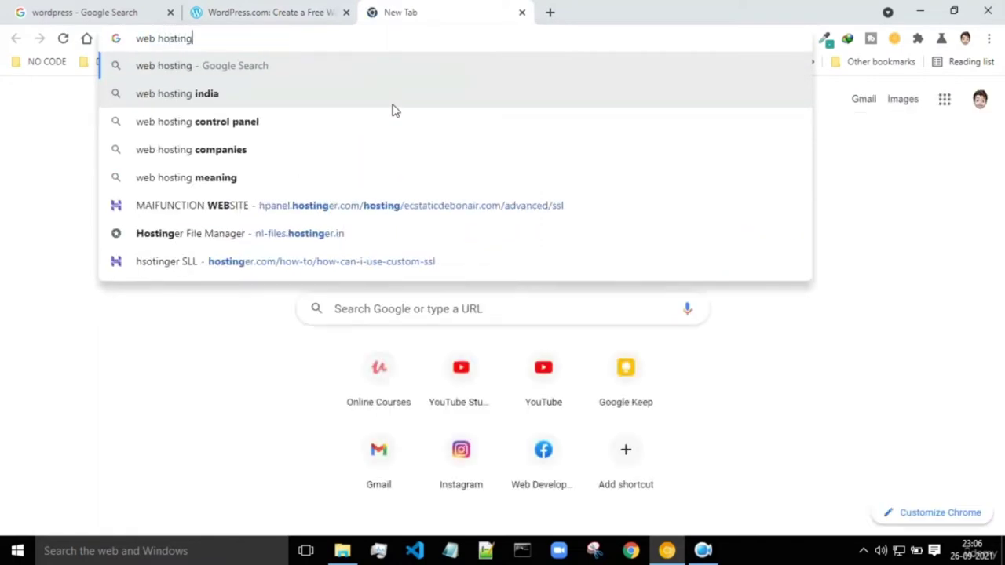
pyautogui.press('Return')
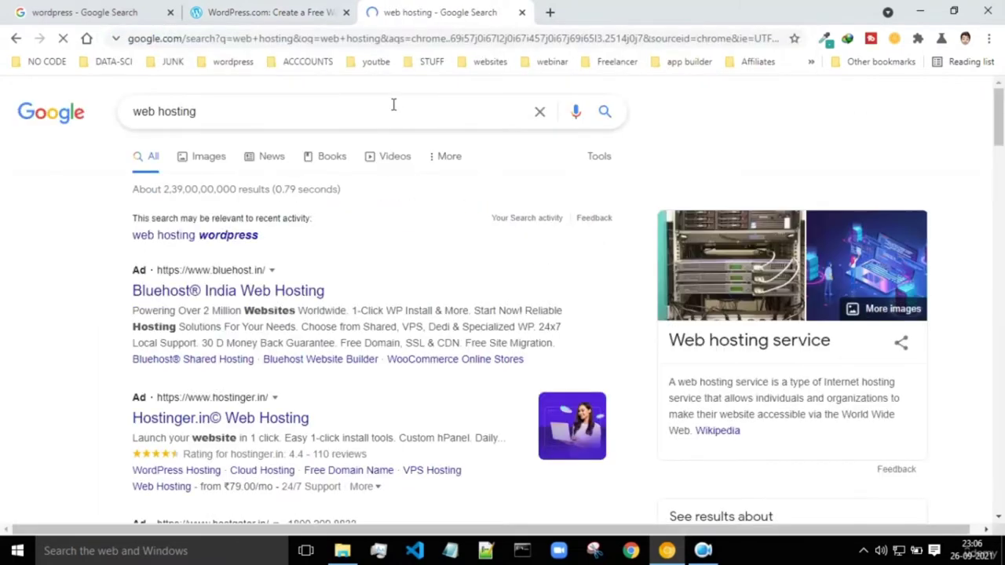
# - Scroll the web hosting results, then return to the WordPress.com homepage tab
pyautogui.scroll(-2, 531, 157)
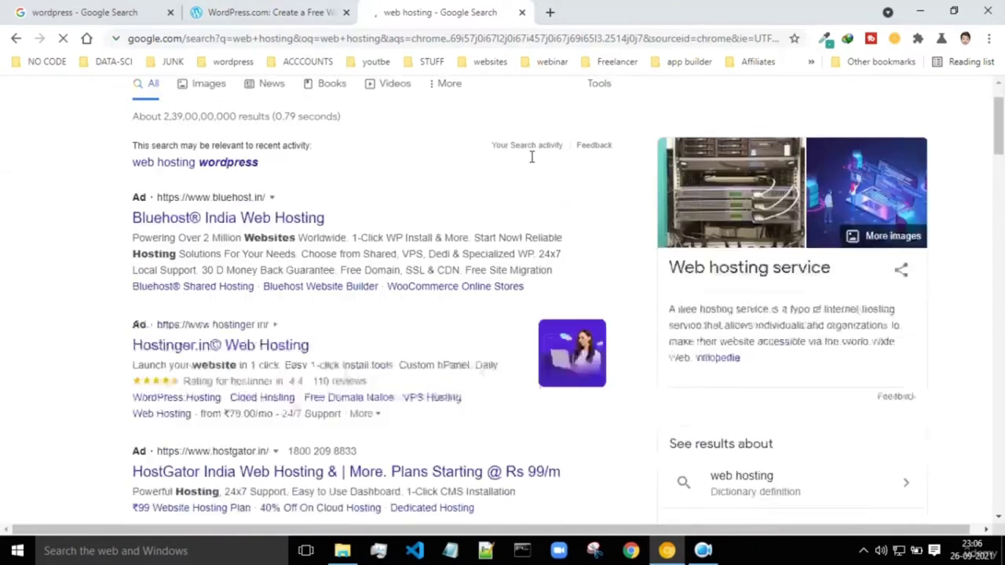
pyautogui.scroll(-3, 353, 94)
pyautogui.click(270, 12)
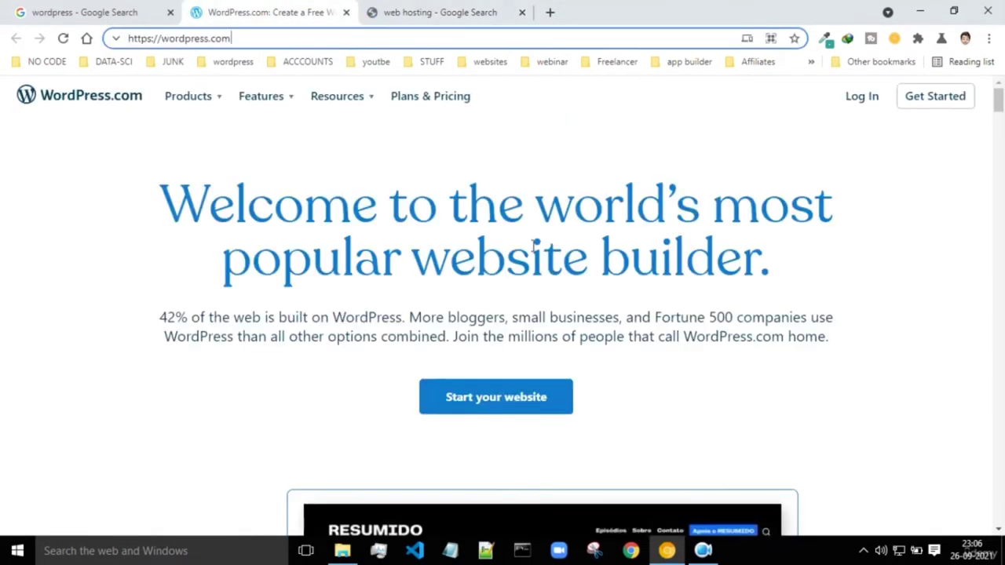
pyautogui.scroll(-5, 822, 267)
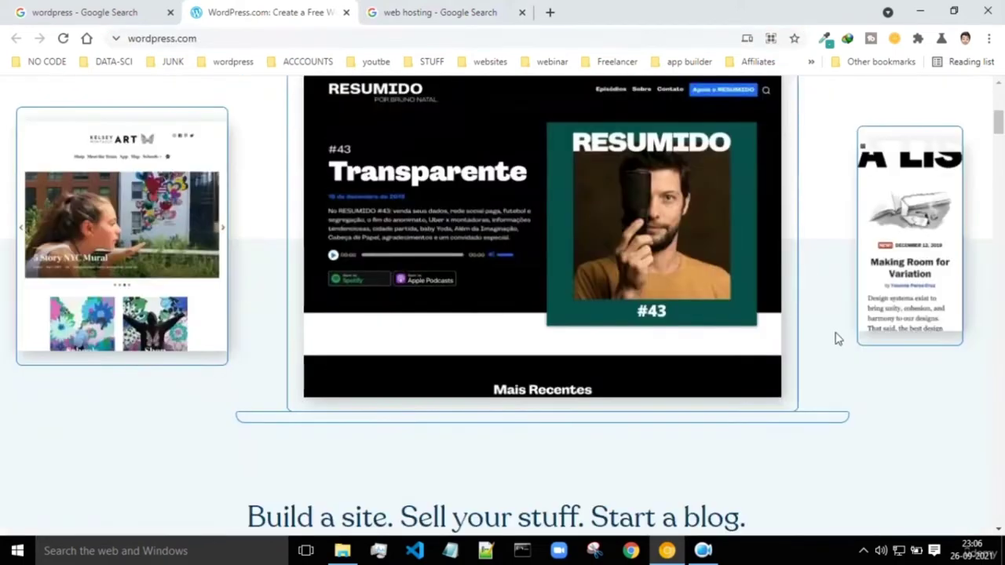
pyautogui.scroll(4, 234, 219)
pyautogui.scroll(-10, 837, 341)
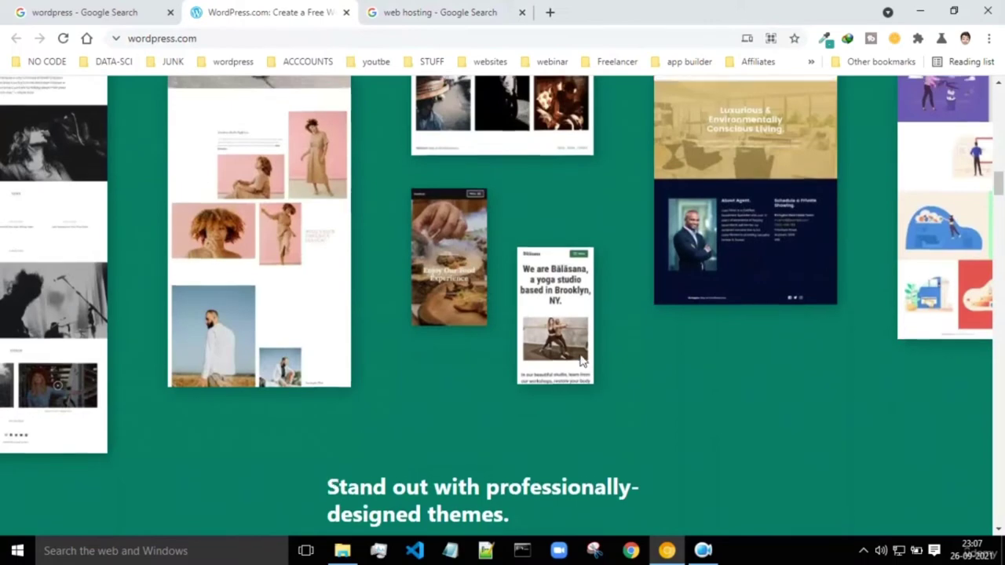
pyautogui.scroll(10, 578, 364)
pyautogui.scroll(2, 576, 360)
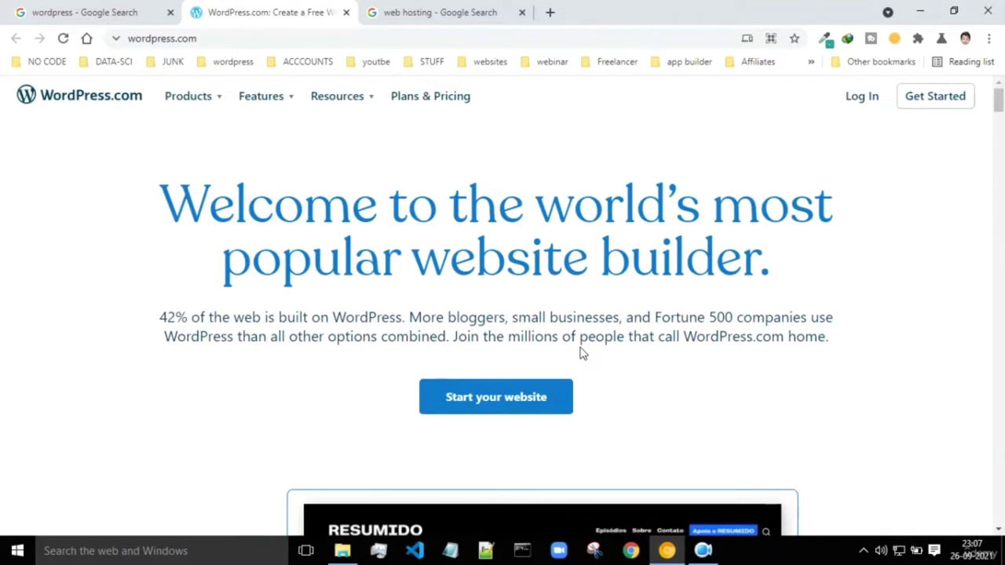
pyautogui.doubleClick(220, 36)
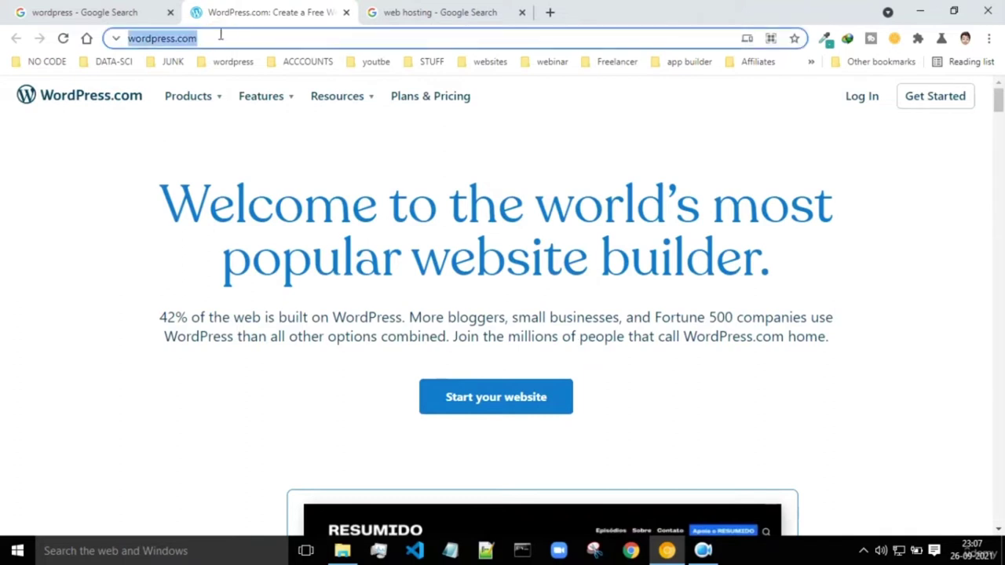
pyautogui.click(350, 161)
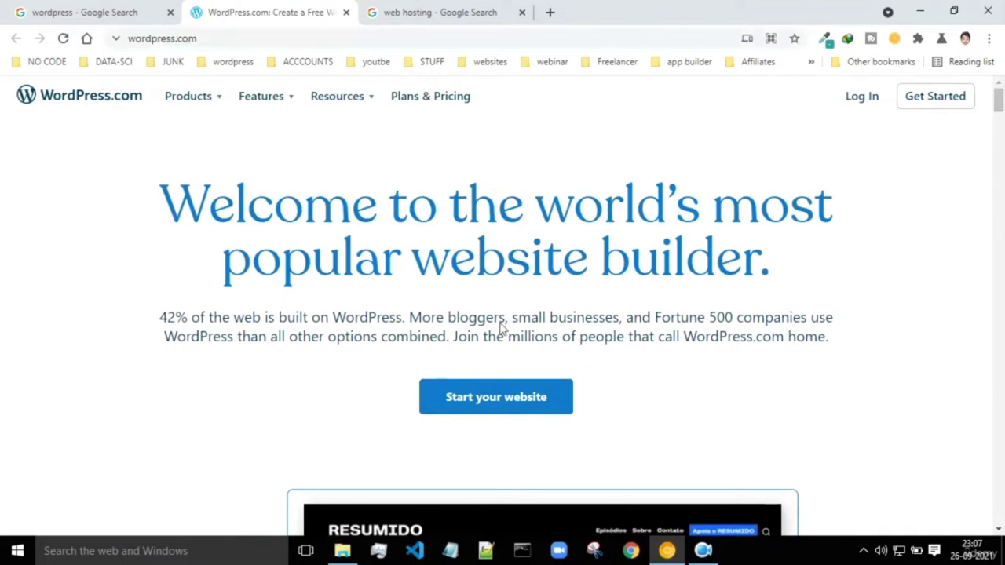
pyautogui.scroll(-6, 657, 299)
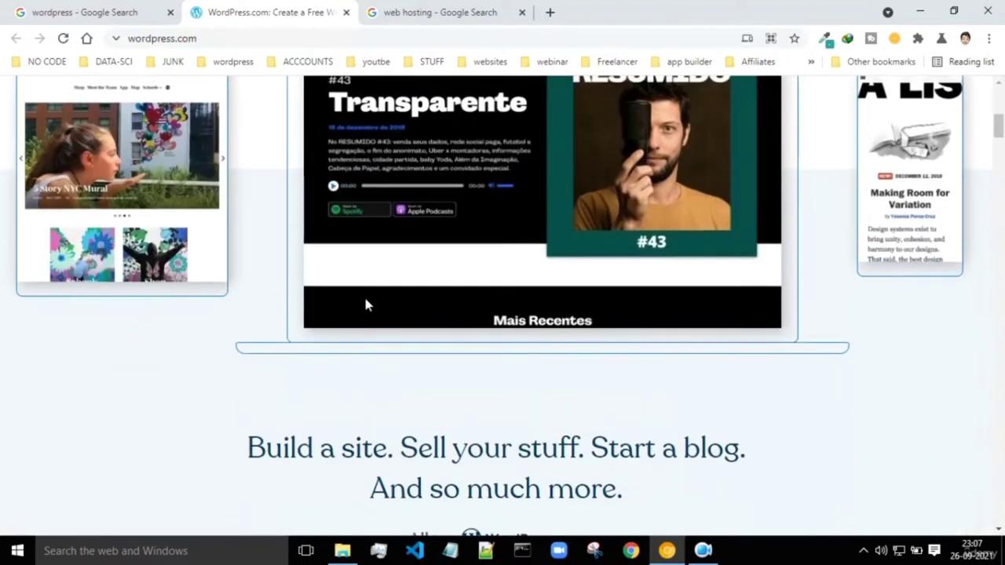
pyautogui.scroll(3, 369, 303)
pyautogui.scroll(4, 368, 168)
pyautogui.scroll(-3, 639, 193)
pyautogui.scroll(3, 325, 173)
pyautogui.moveTo(211, 205); pyautogui.dragTo(964, 236)
pyautogui.scroll(-3, 578, 303)
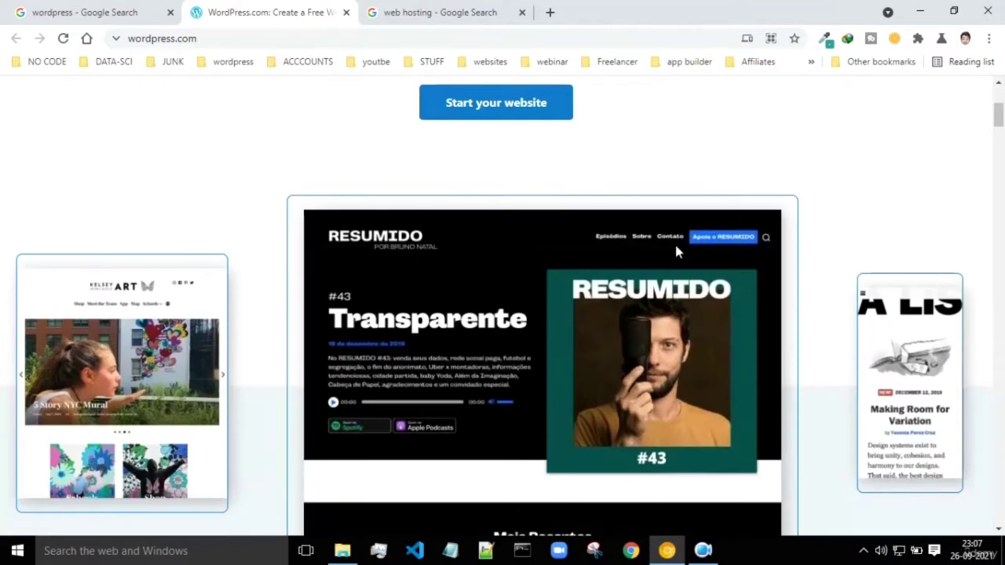
pyautogui.scroll(-2, 844, 259)
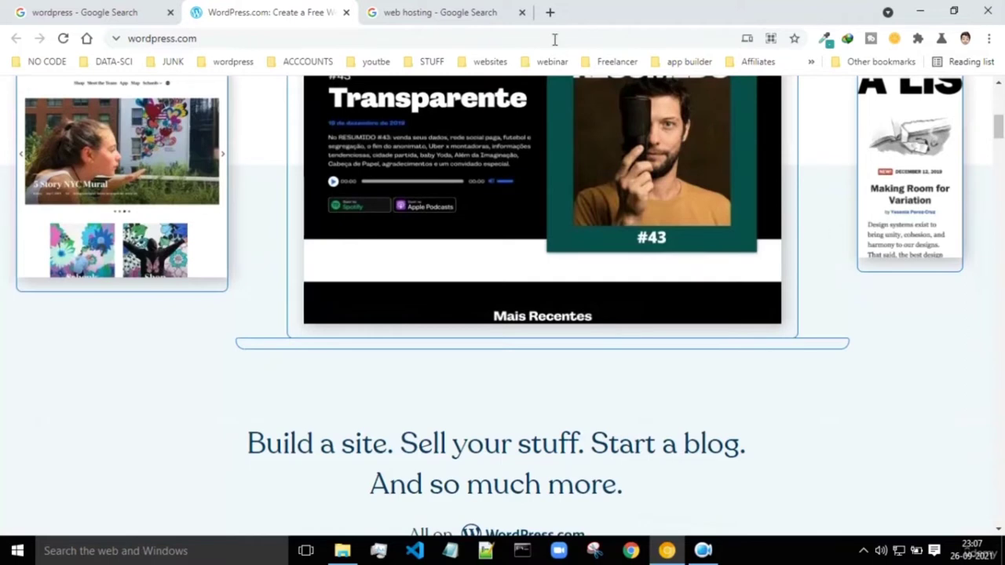
pyautogui.click(186, 38)
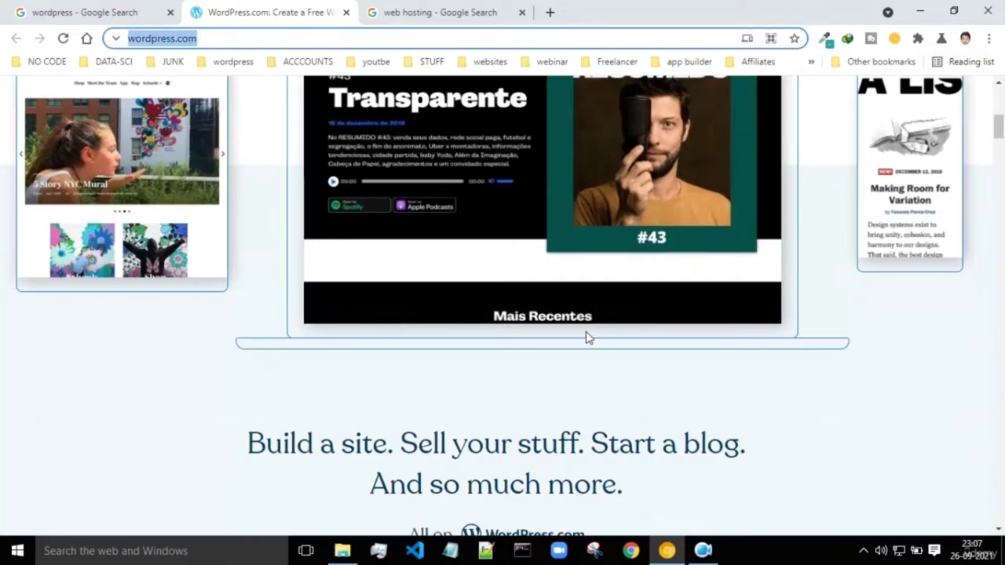
pyautogui.click(453, 9)
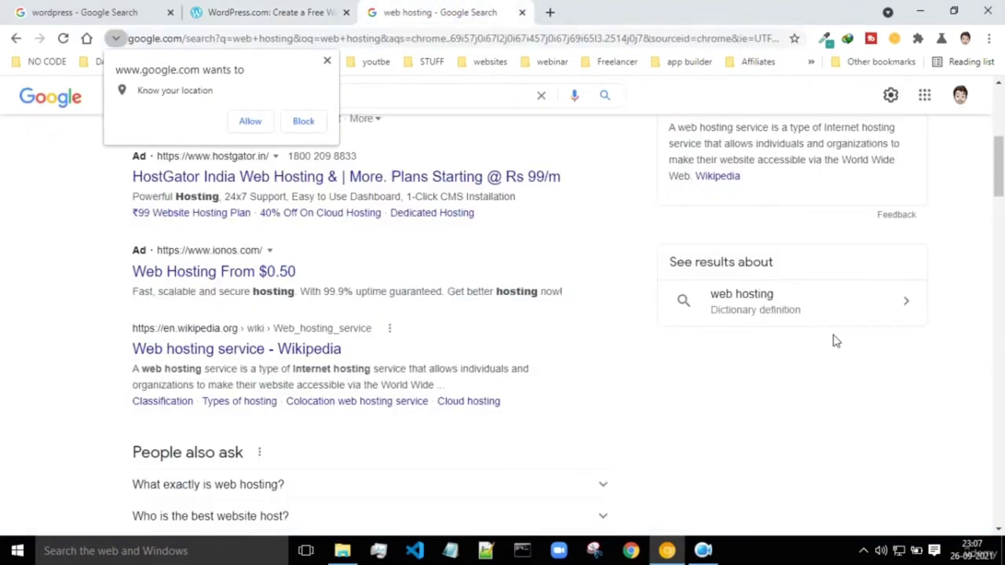
pyautogui.scroll(1, 836, 341)
pyautogui.click(301, 122)
pyautogui.click(265, 9)
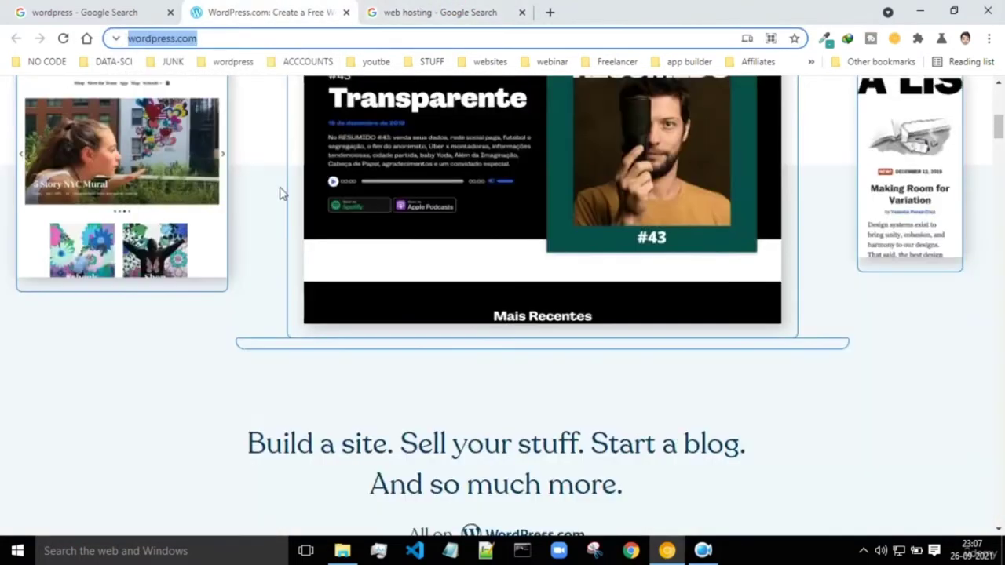
pyautogui.scroll(5, 341, 212)
pyautogui.click(409, 9)
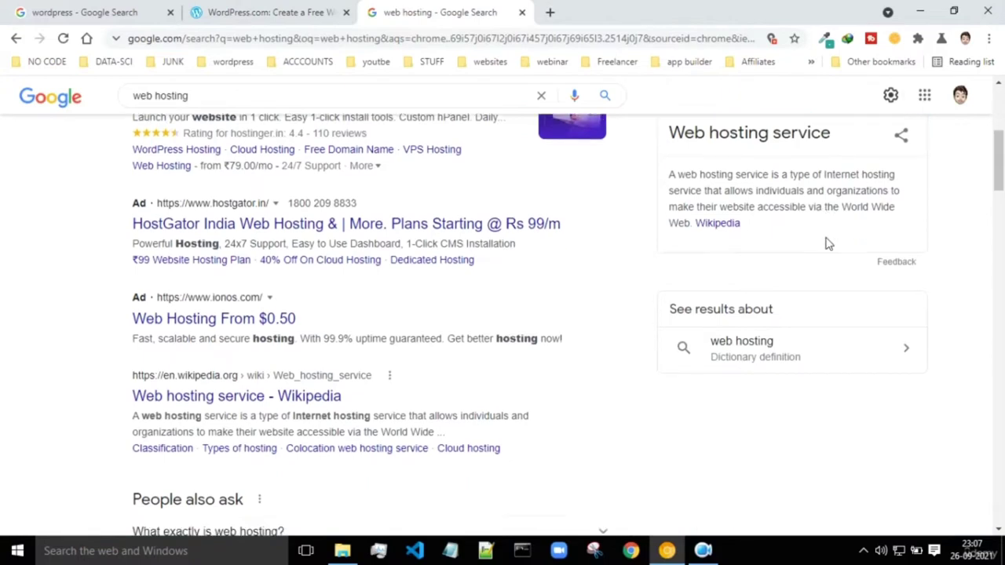
pyautogui.scroll(-5, 826, 243)
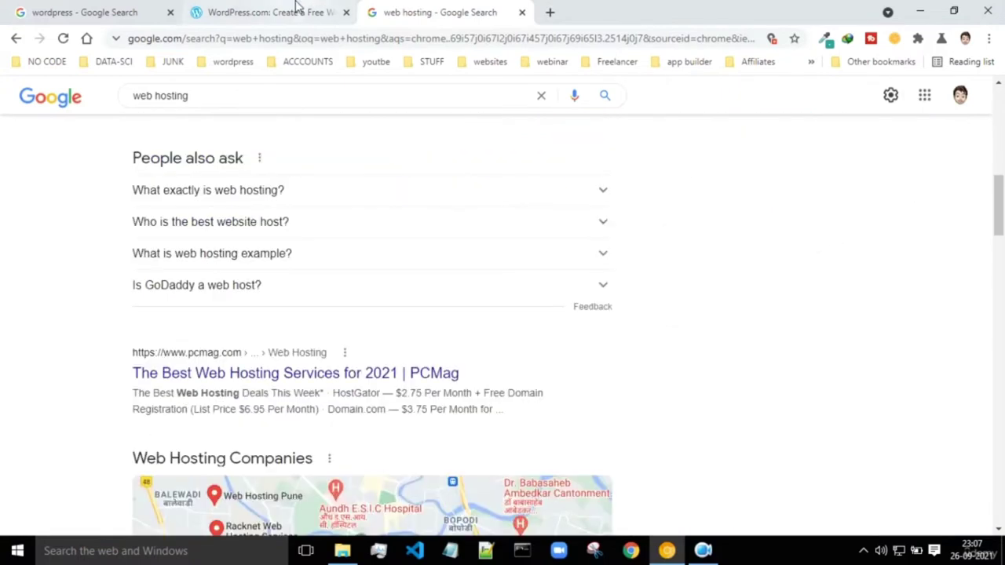
pyautogui.click(296, 6)
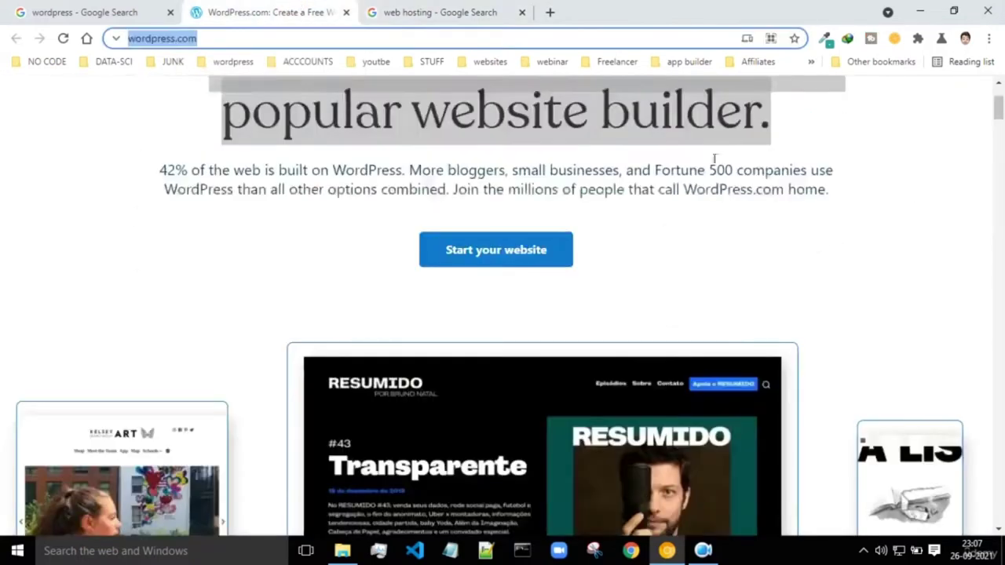
pyautogui.scroll(2, 716, 166)
pyautogui.click(910, 298)
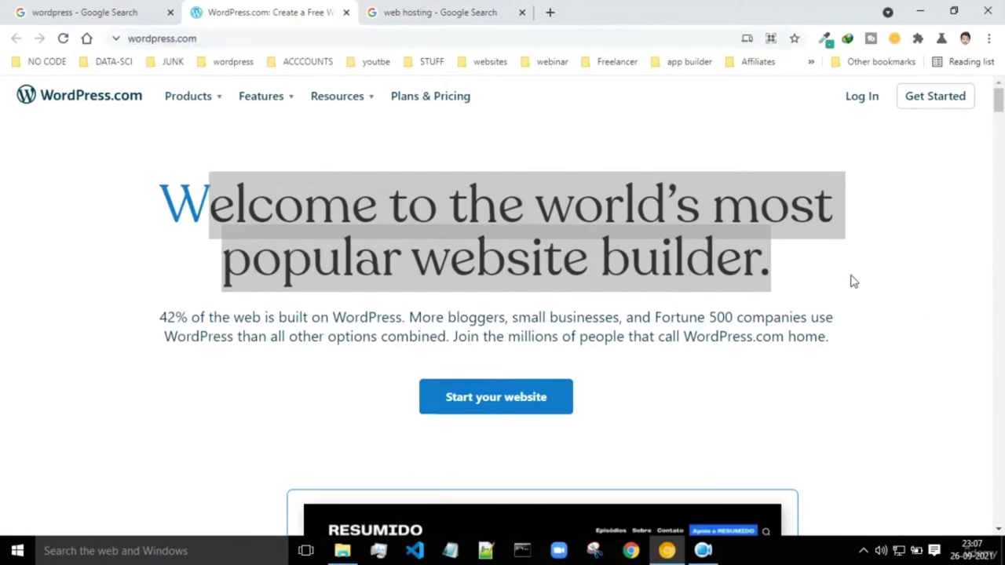
pyautogui.scroll(-3, 365, 211)
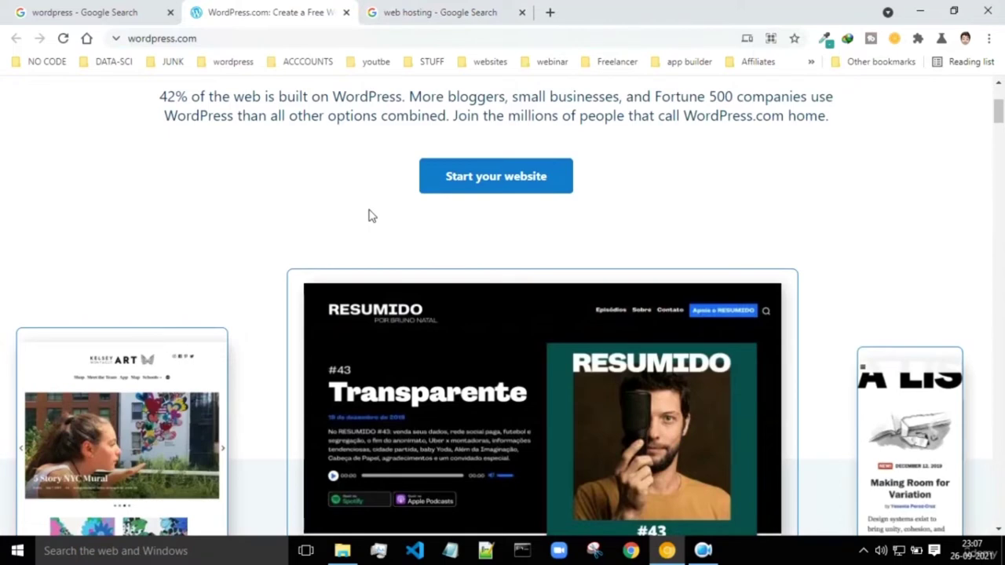
pyautogui.click(549, 11)
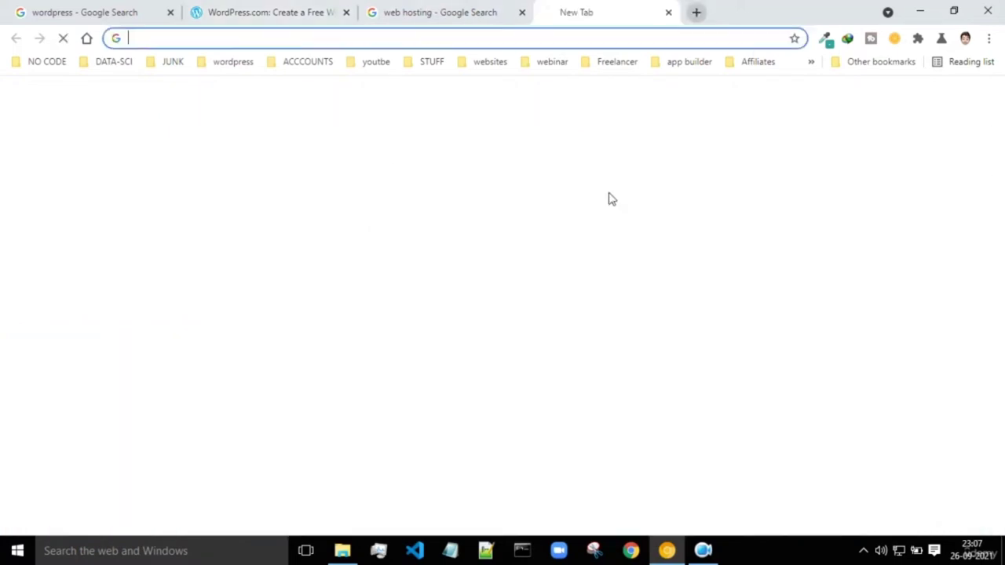
pyautogui.write('html')
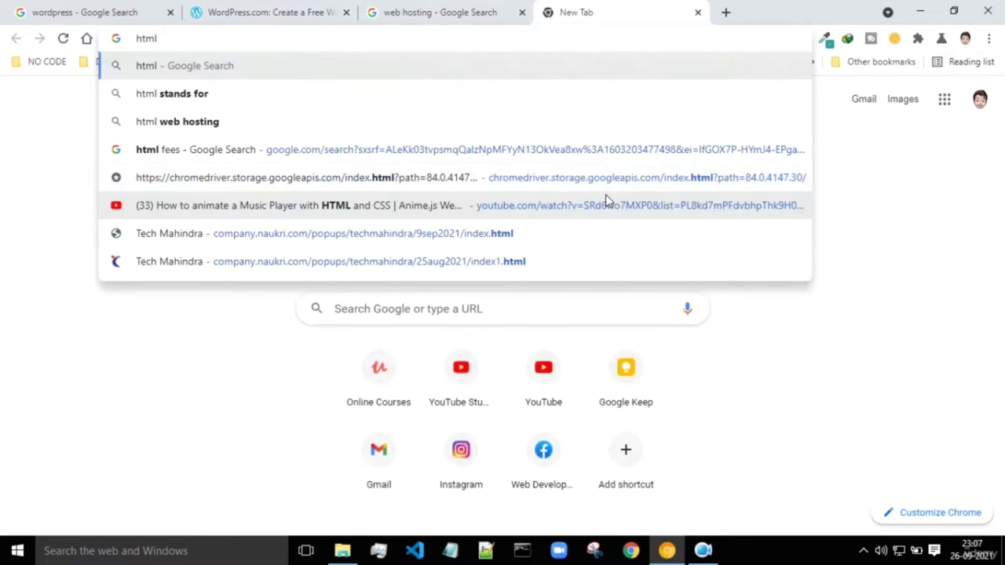
pyautogui.write(' css j')
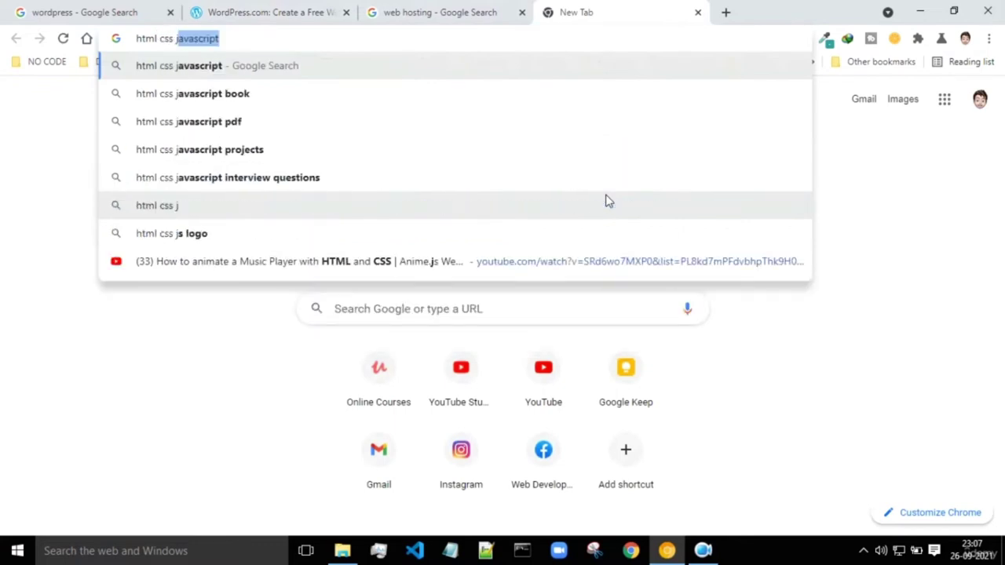
pyautogui.click(697, 12)
pyautogui.scroll(3, 992, 392)
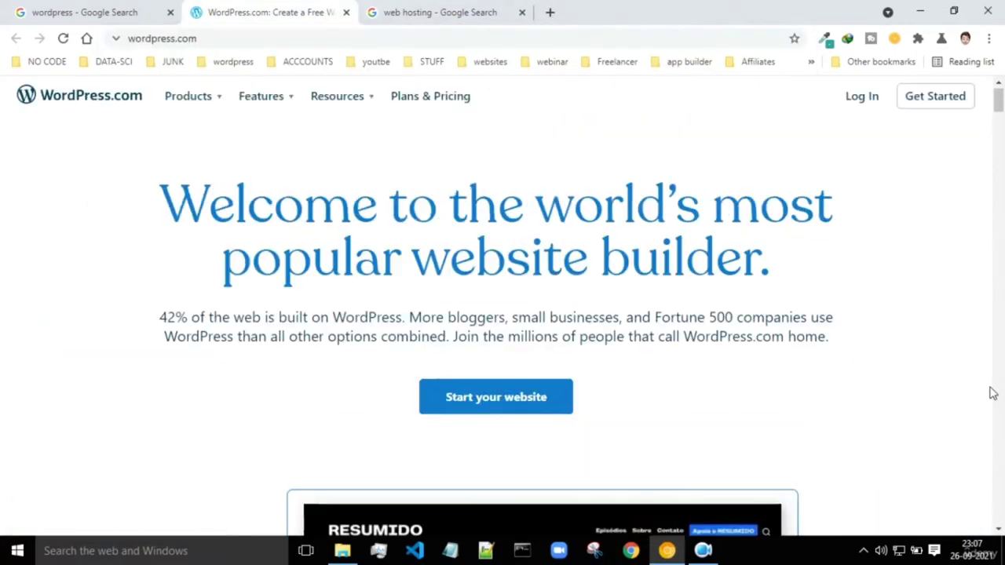
pyautogui.scroll(-4, 973, 385)
pyautogui.scroll(3, 971, 384)
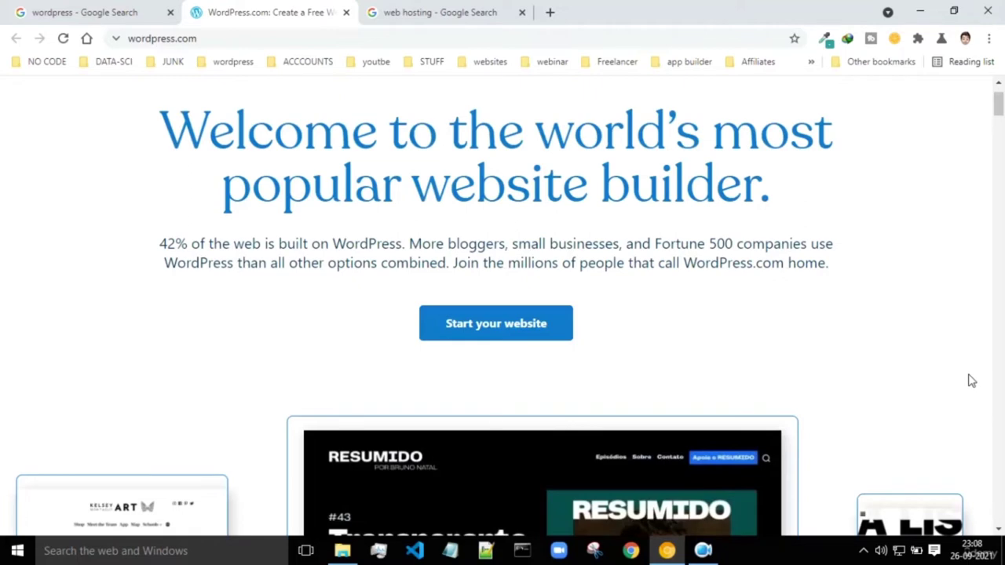
pyautogui.scroll(1, 969, 380)
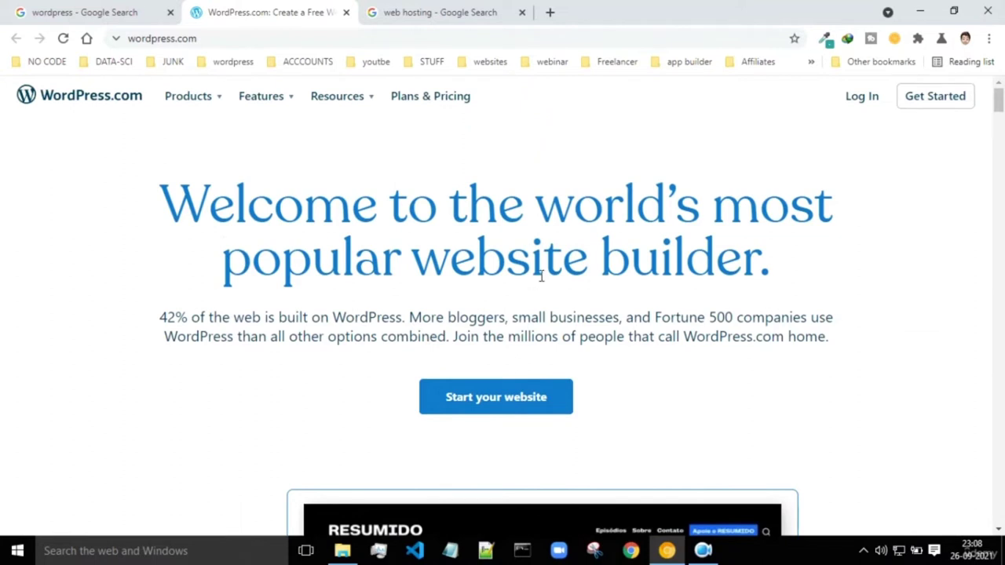
# - Open Plans & Pricing and review Personal ₹160, Premium ₹280, Business ₹640 and eCommerce ₹1152 plans
pyautogui.click(445, 103)
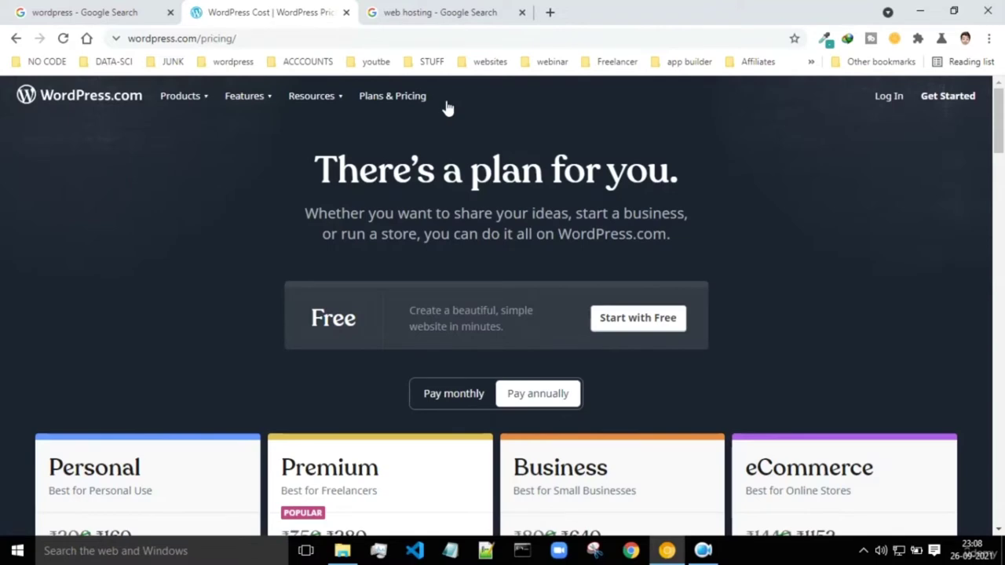
pyautogui.scroll(-2, 446, 108)
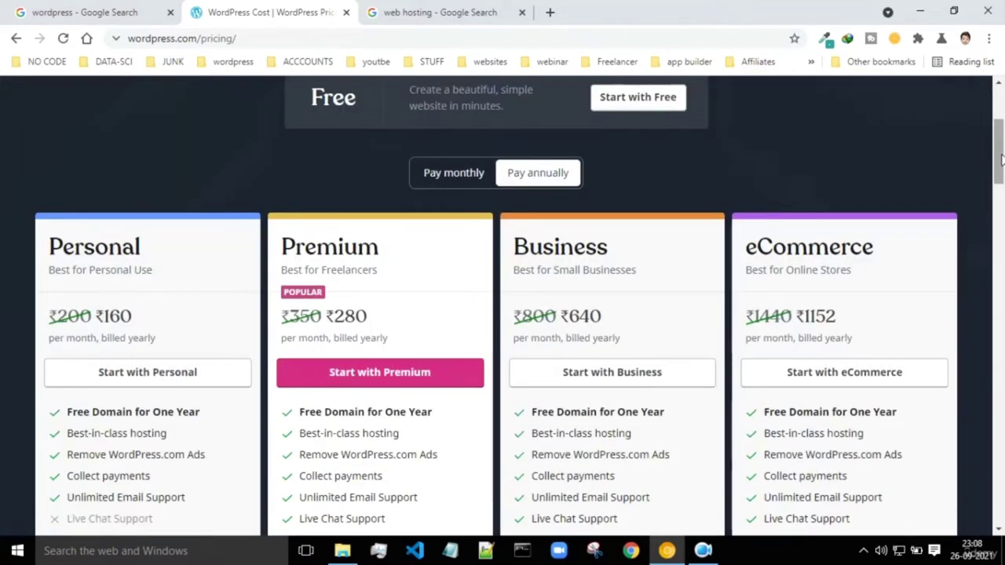
pyautogui.scroll(2, 705, 230)
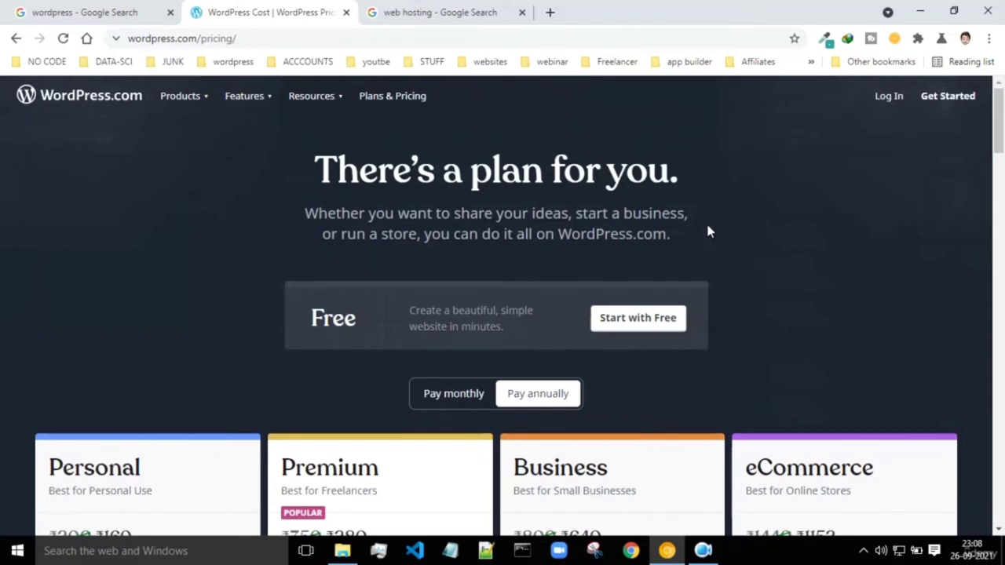
pyautogui.scroll(-4, 809, 139)
pyautogui.scroll(4, 811, 139)
pyautogui.scroll(-2, 837, 162)
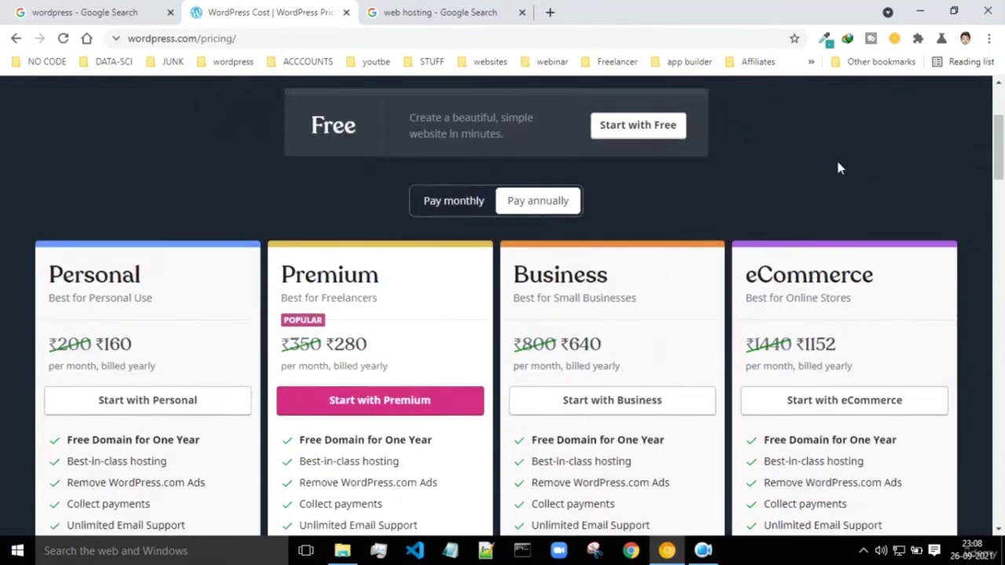
pyautogui.scroll(2, 758, 208)
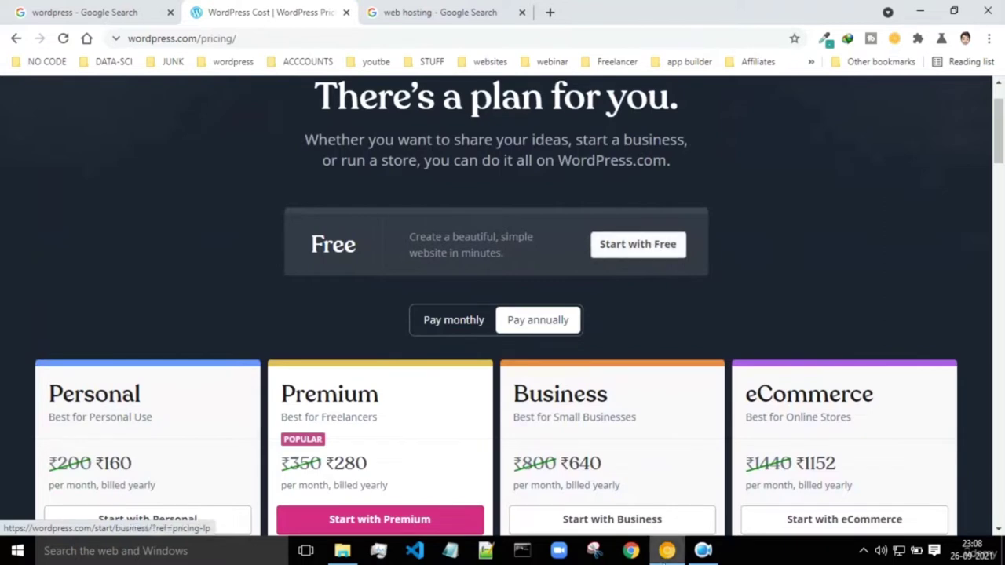
pyautogui.click(702, 550)
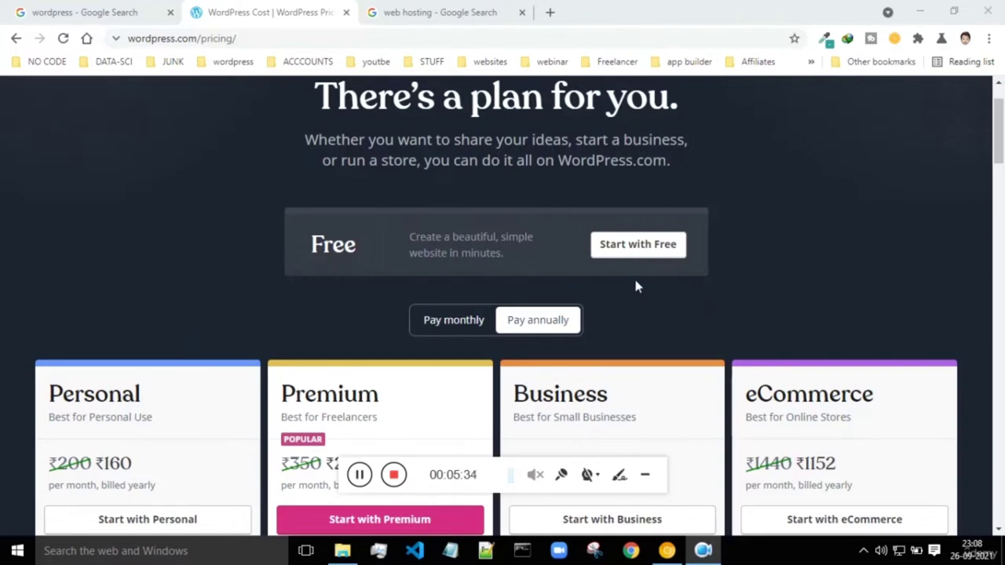
# - Enter a personal .com address in a new tab without submitting it, glancing at the pricing tab
pyautogui.click(552, 11)
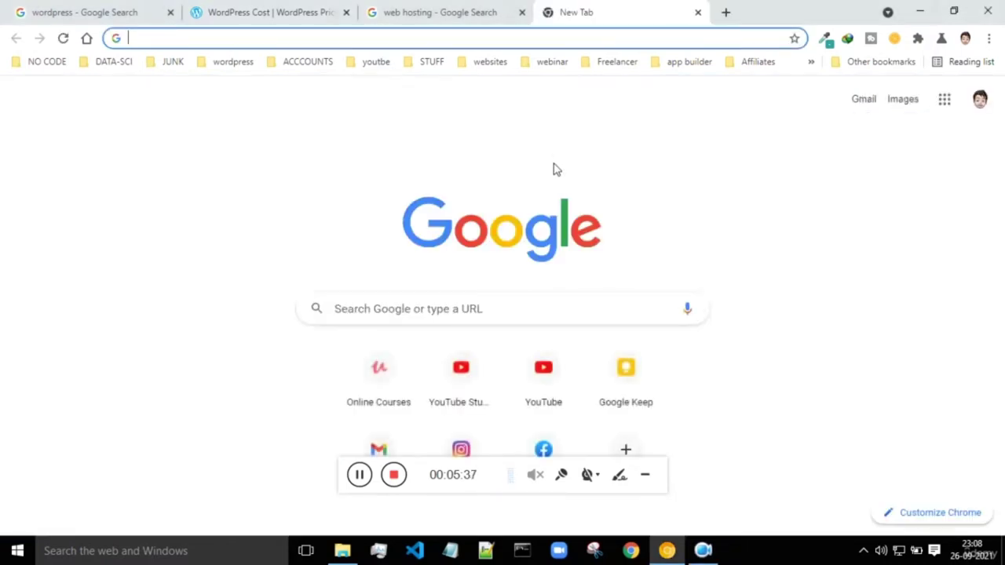
pyautogui.write('ak')
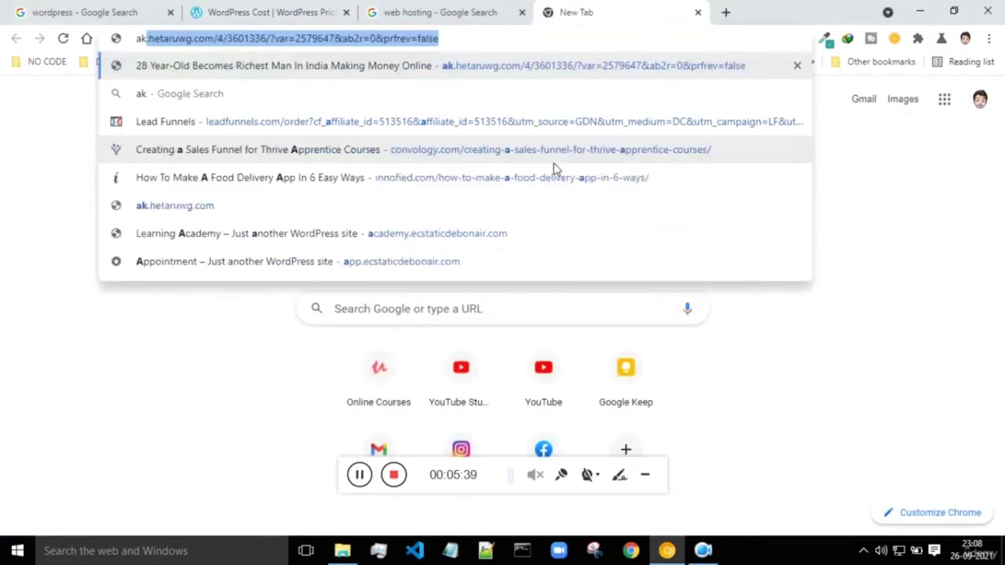
pyautogui.write('shaymayeka')
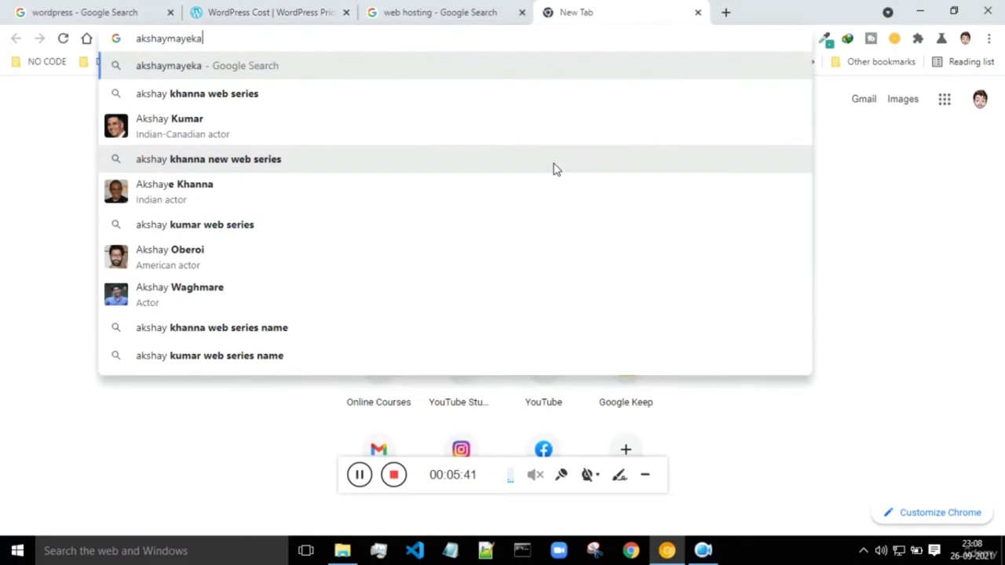
pyautogui.write('r.com')
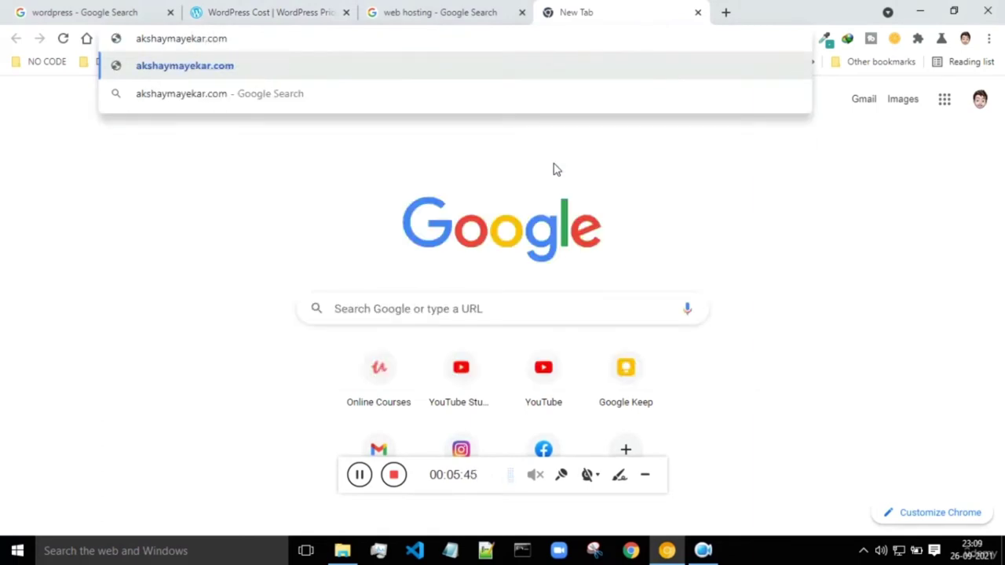
pyautogui.click(307, 10)
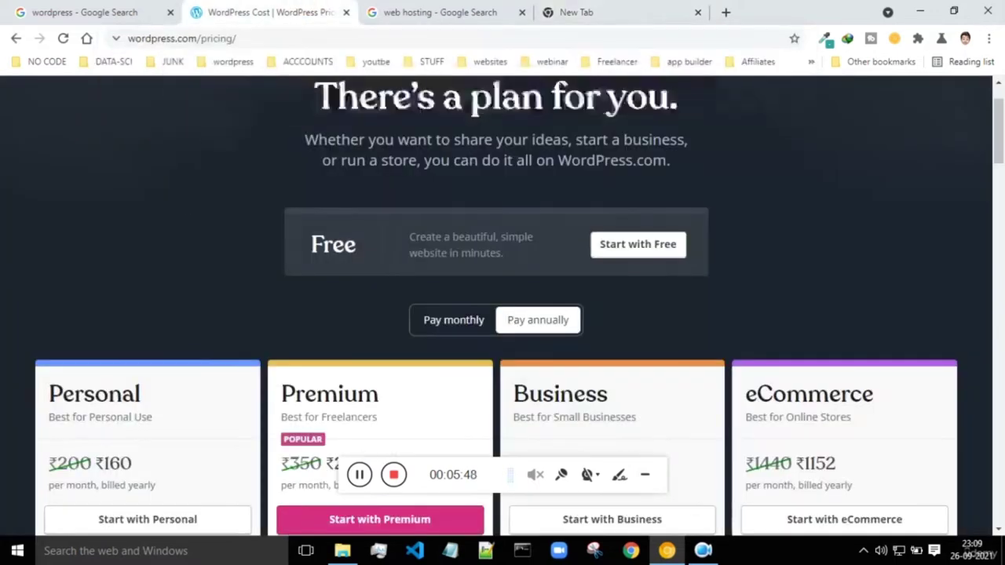
pyautogui.click(606, 11)
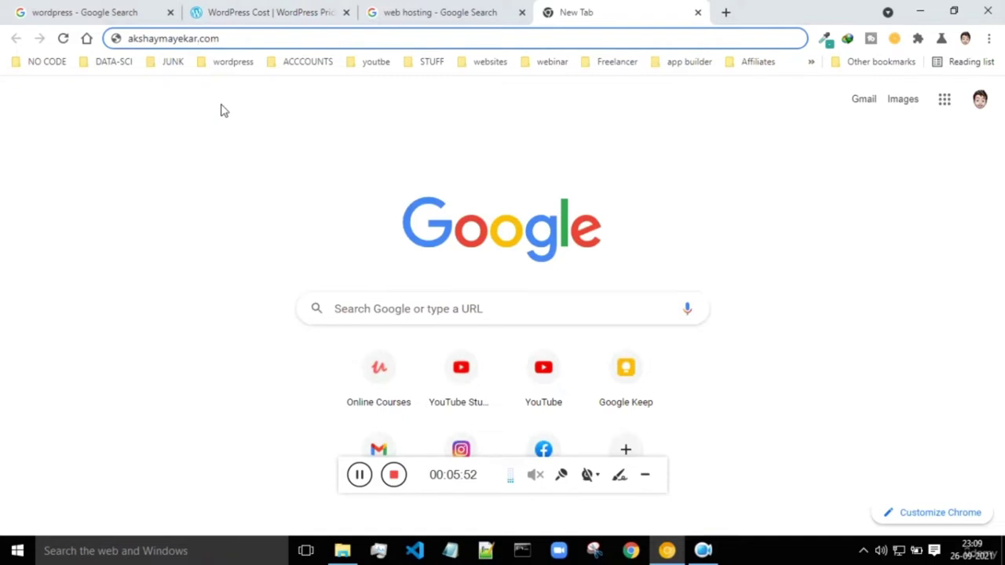
# - Remove '.wordpress' from the typed address, then return to the web hosting results
pyautogui.write('.')
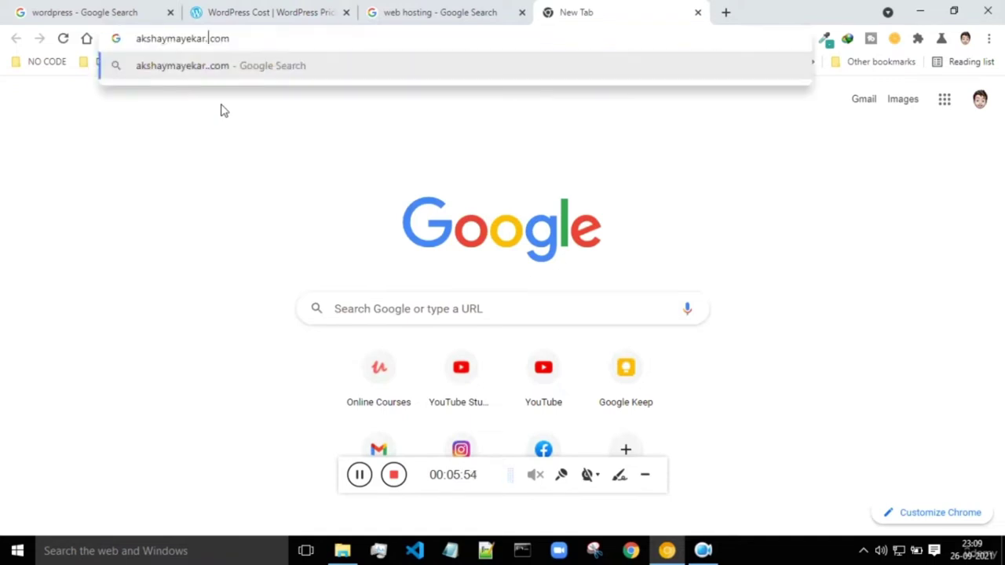
pyautogui.write('wordp')
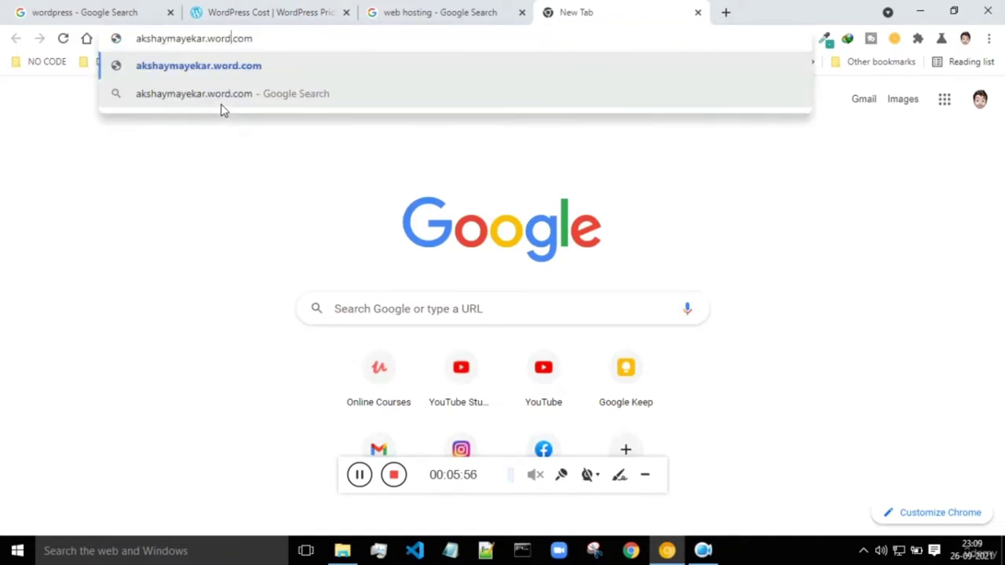
pyautogui.write('ress')
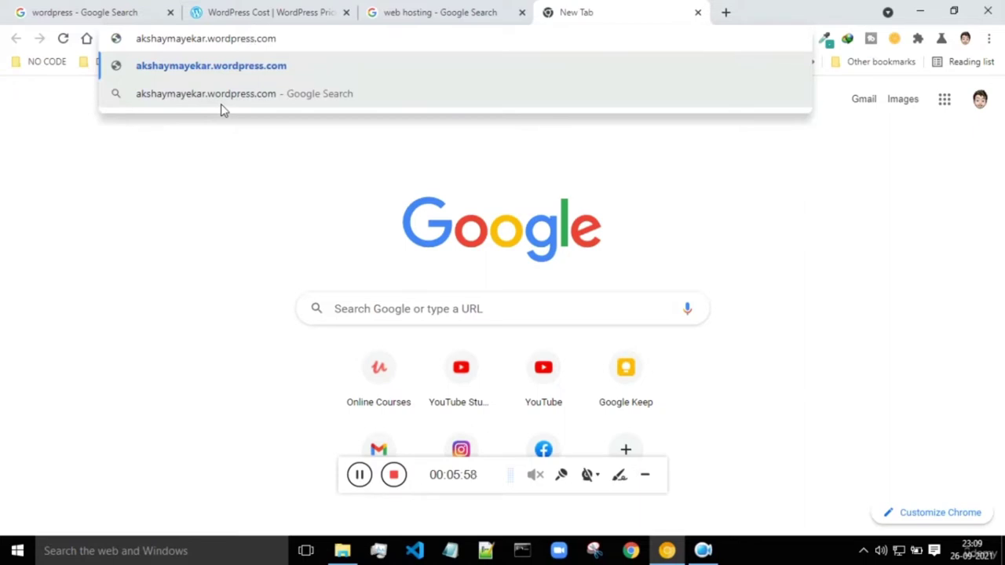
pyautogui.click(302, 36)
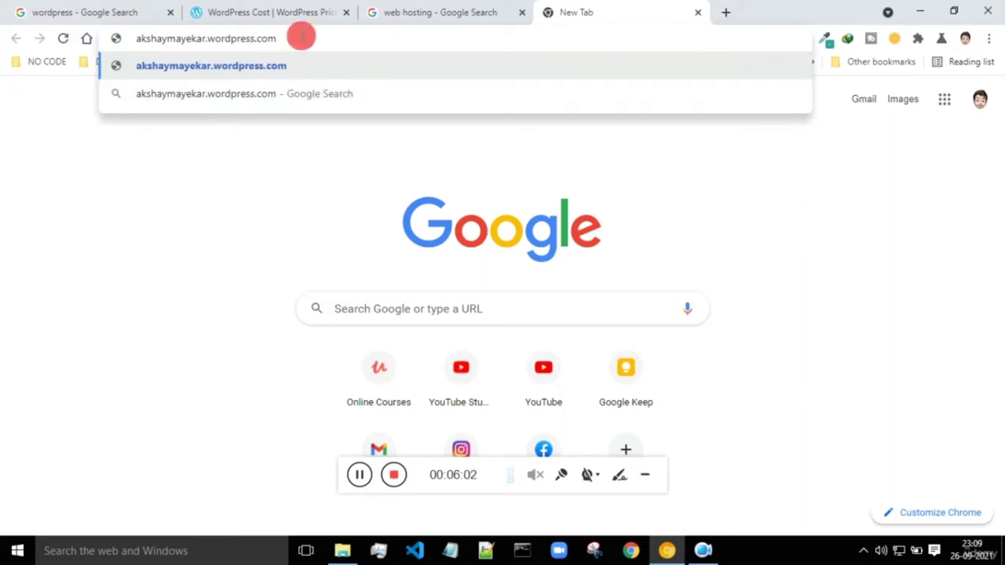
pyautogui.moveTo(301, 36); pyautogui.dragTo(208, 43)
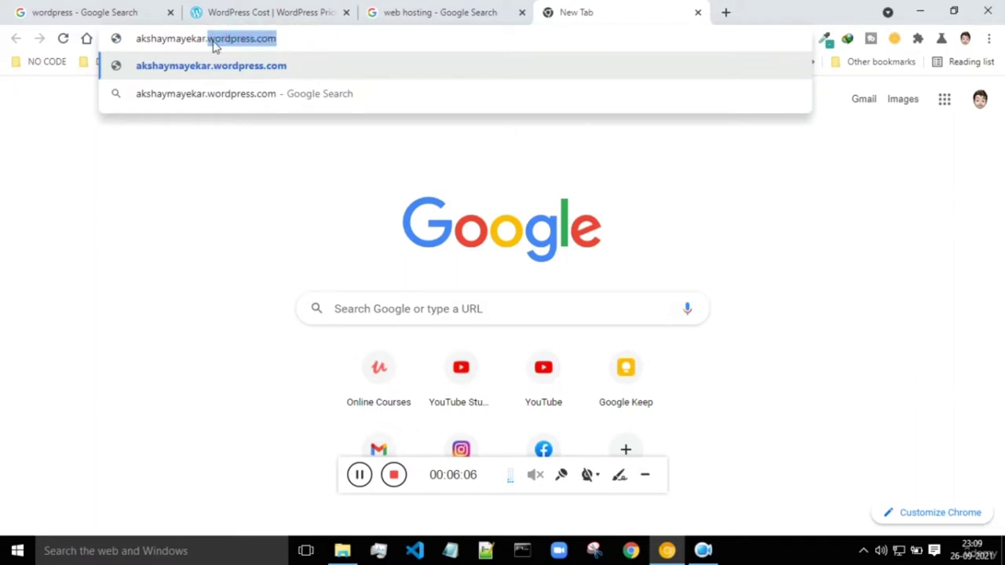
pyautogui.moveTo(136, 38)
pyautogui.mouseDown()
pyautogui.moveTo(236, 39)
pyautogui.moveTo(203, 38)
pyautogui.mouseUp()
pyautogui.click(306, 33)
pyautogui.press('BackSpace')
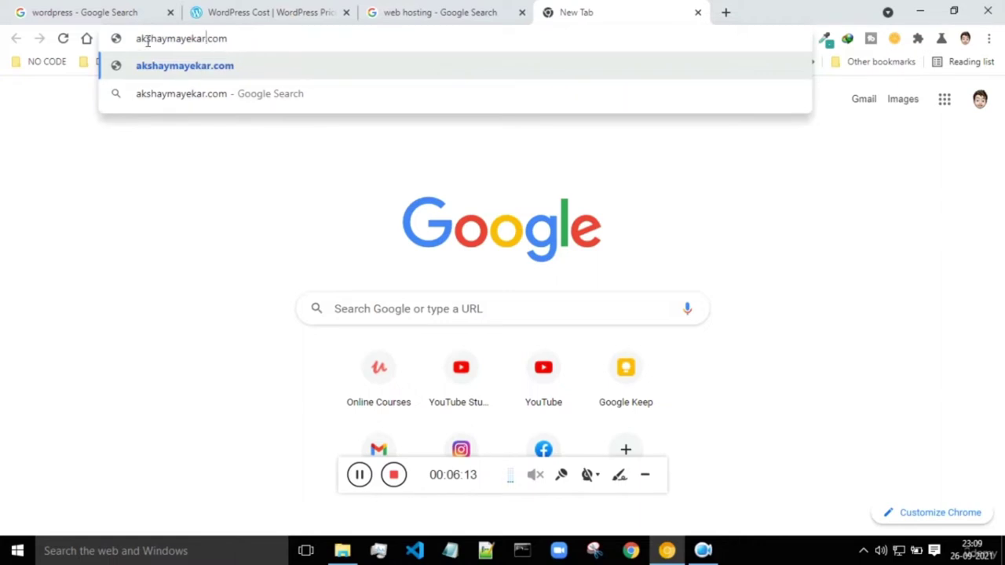
pyautogui.click(450, 9)
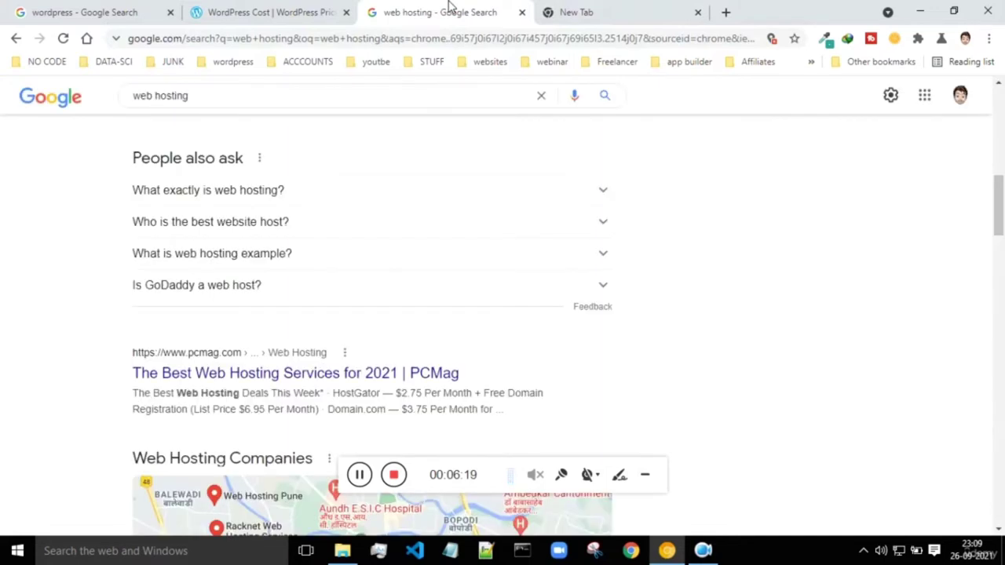
# - Search Google for 'hostinger', correcting the misspelling
pyautogui.click(528, 43)
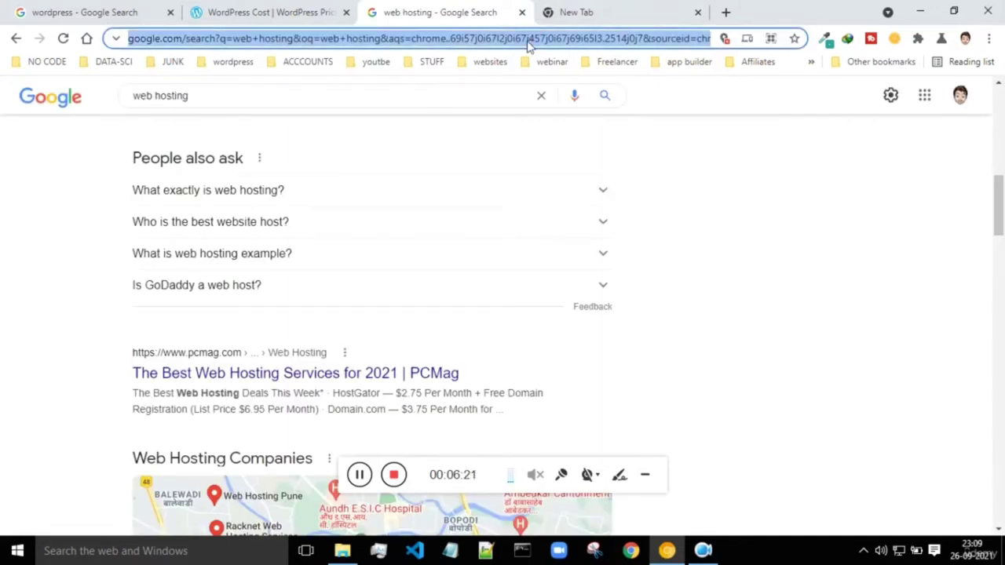
pyautogui.write('hostinet')
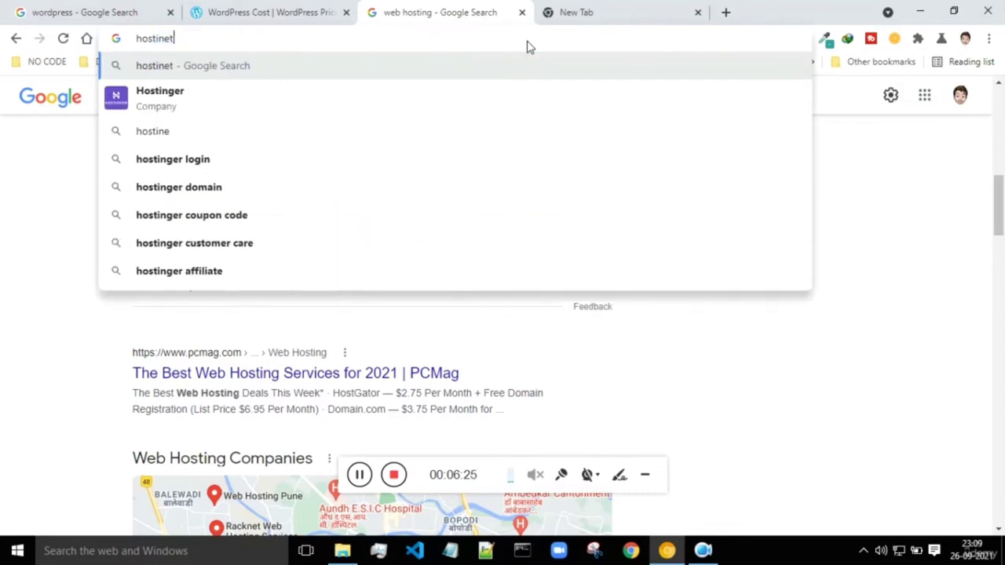
pyautogui.press('BackSpace')
pyautogui.write('r')
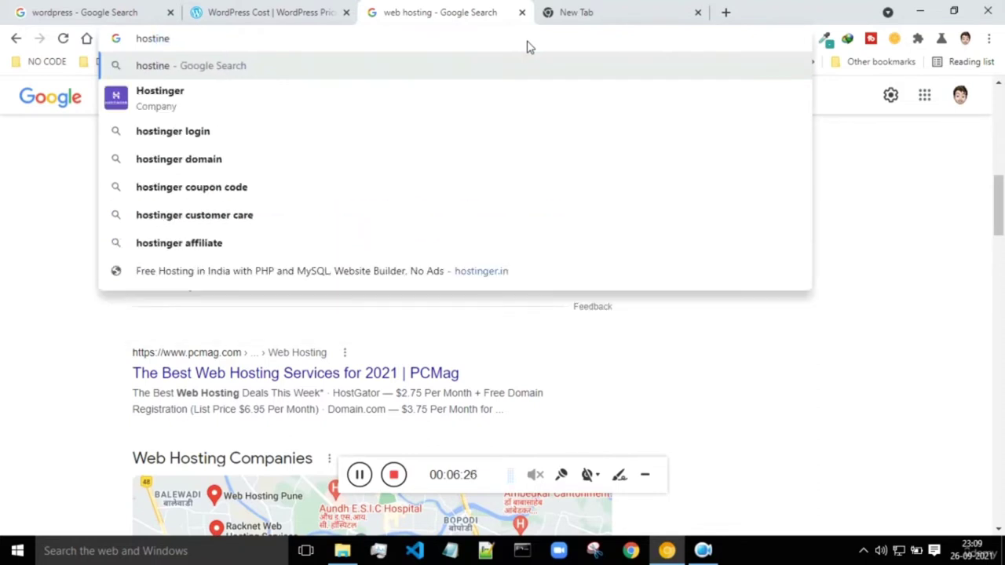
pyautogui.press('BackSpace')
pyautogui.press('BackSpace')
pyautogui.write('ger')
pyautogui.press('Return')
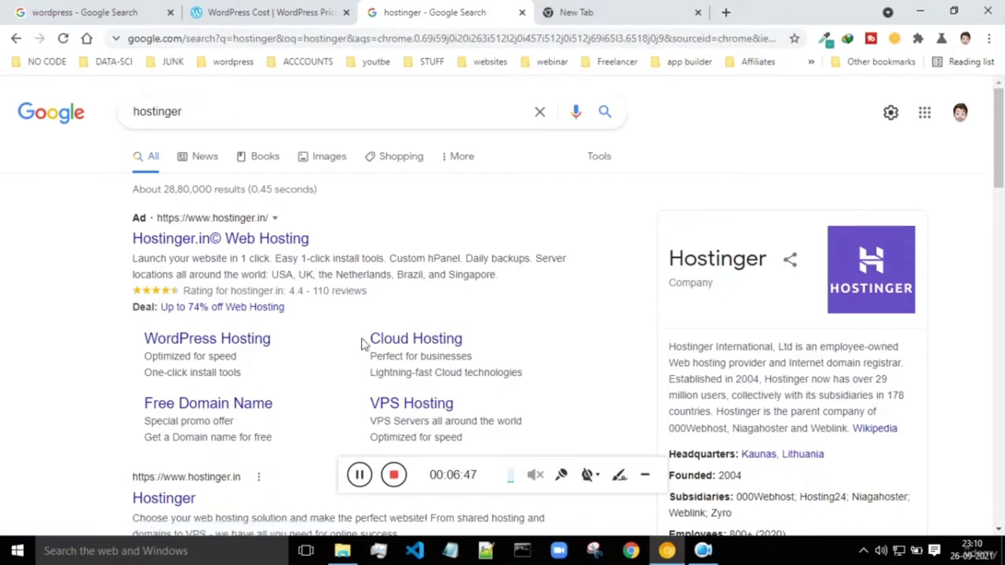
# - Scroll the results and open the Hostinger website at hostinger.in
pyautogui.click(393, 474)
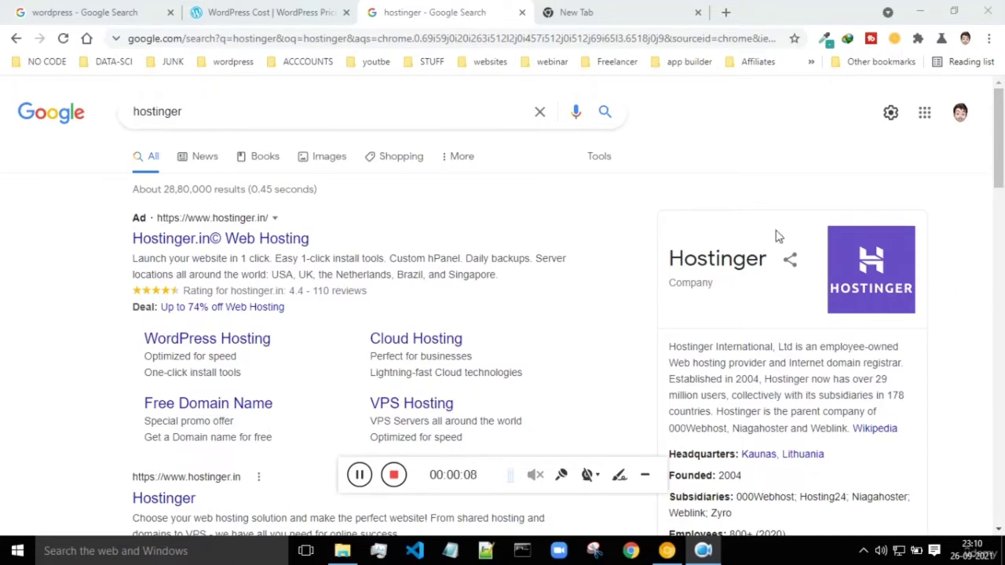
pyautogui.scroll(-2, 777, 236)
pyautogui.click(666, 196)
pyautogui.click(871, 268)
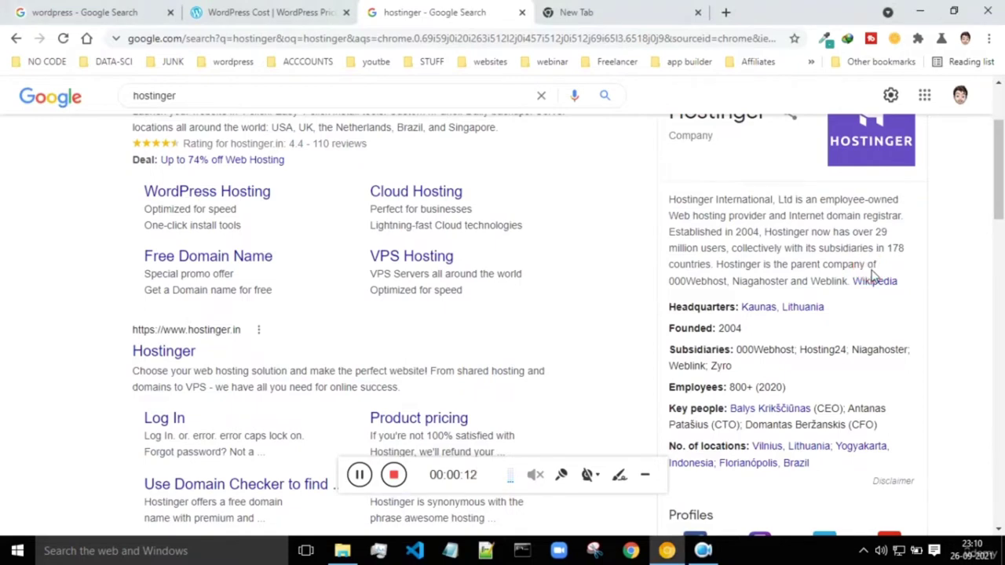
pyautogui.scroll(-2, 768, 248)
pyautogui.click(154, 205)
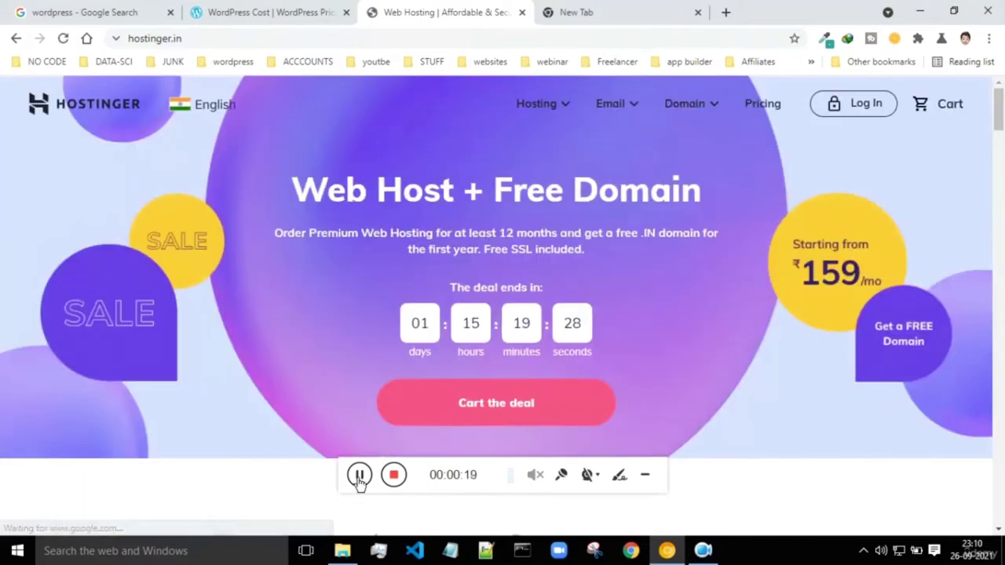
pyautogui.click(359, 475)
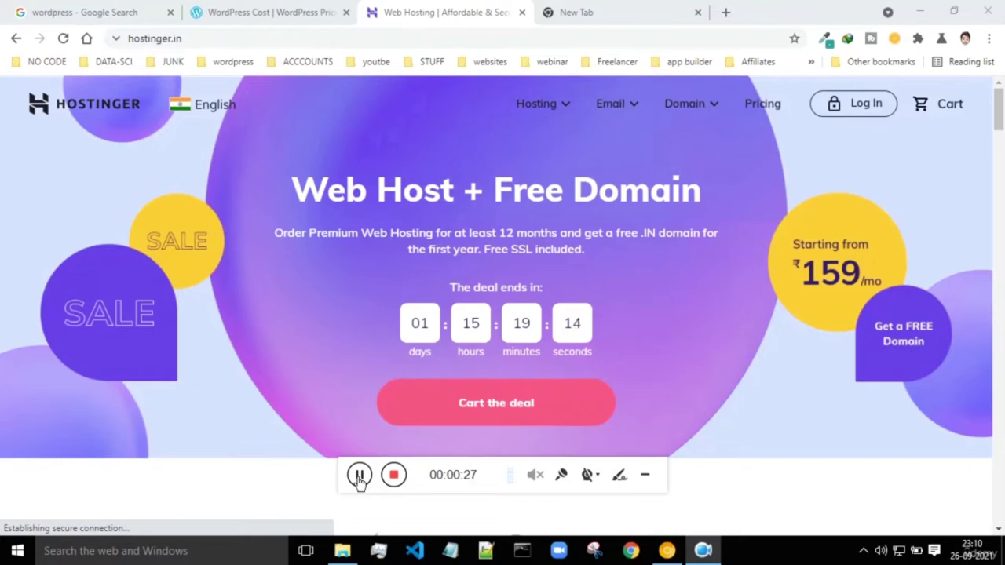
pyautogui.click(781, 114)
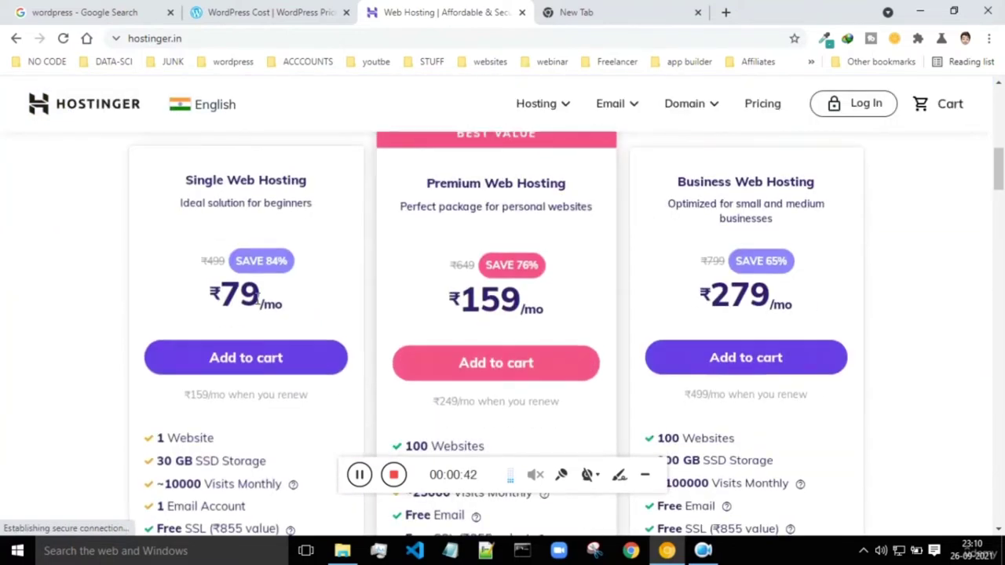
# - Highlight the Single and Premium Web Hosting titles and their prices, ₹79 and ₹159
pyautogui.moveTo(181, 172); pyautogui.dragTo(307, 173)
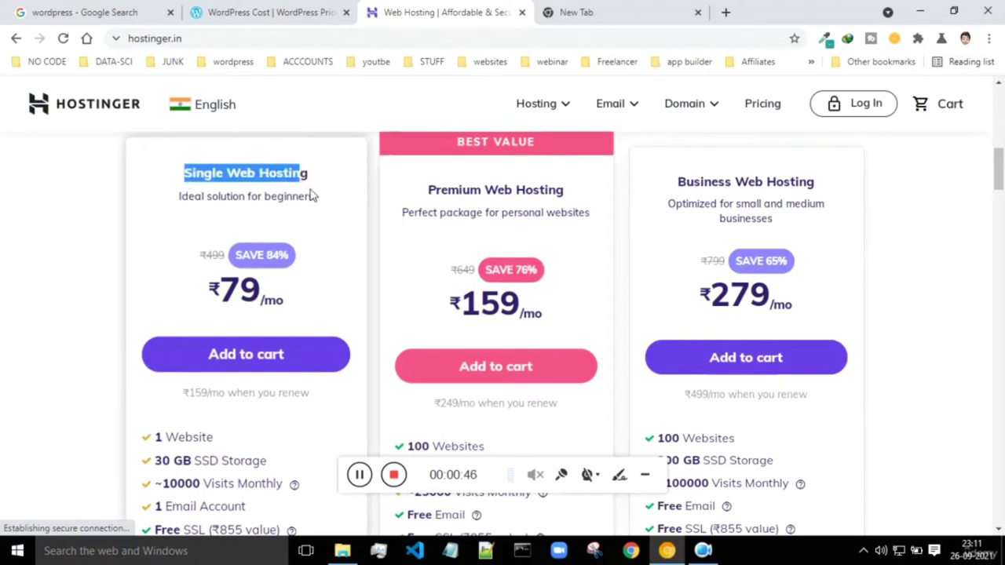
pyautogui.click(311, 194)
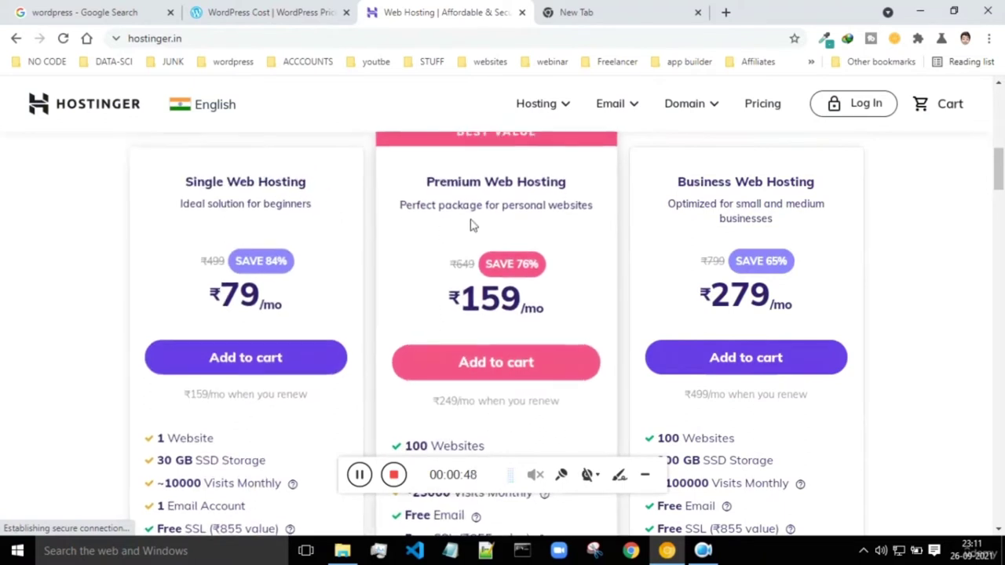
pyautogui.moveTo(438, 182); pyautogui.dragTo(582, 184)
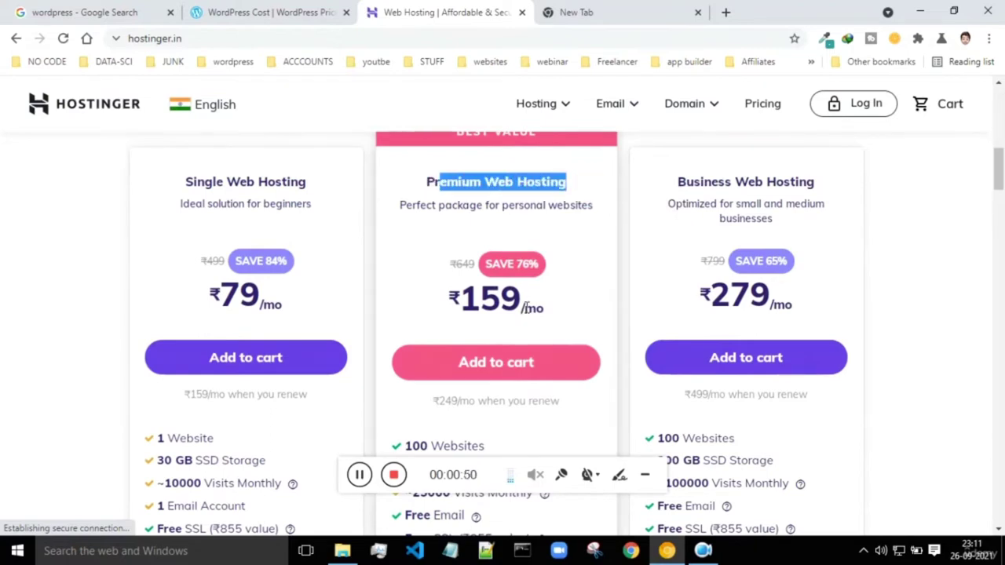
pyautogui.scroll(-2, 548, 283)
pyautogui.scroll(-1, 547, 275)
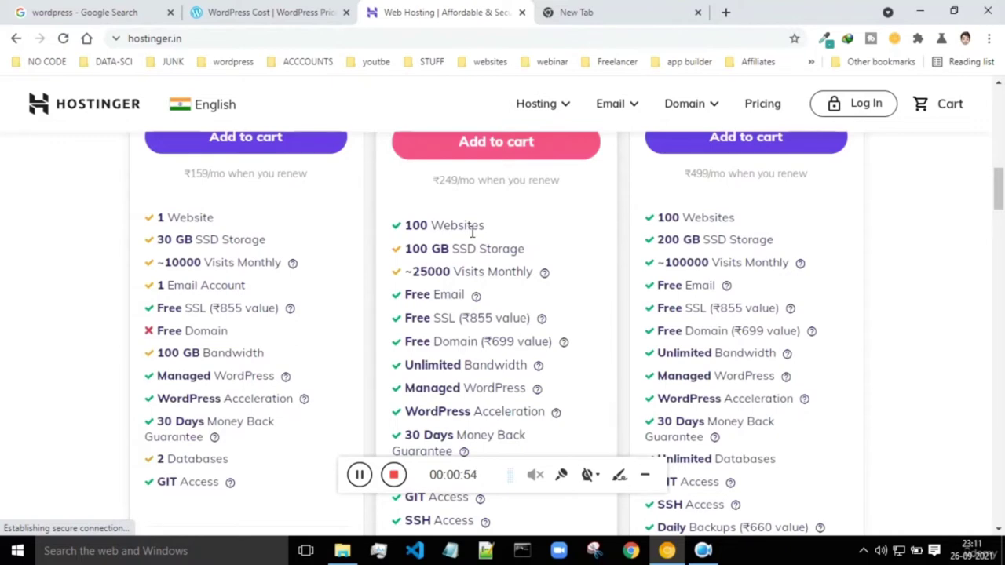
pyautogui.scroll(3, 472, 231)
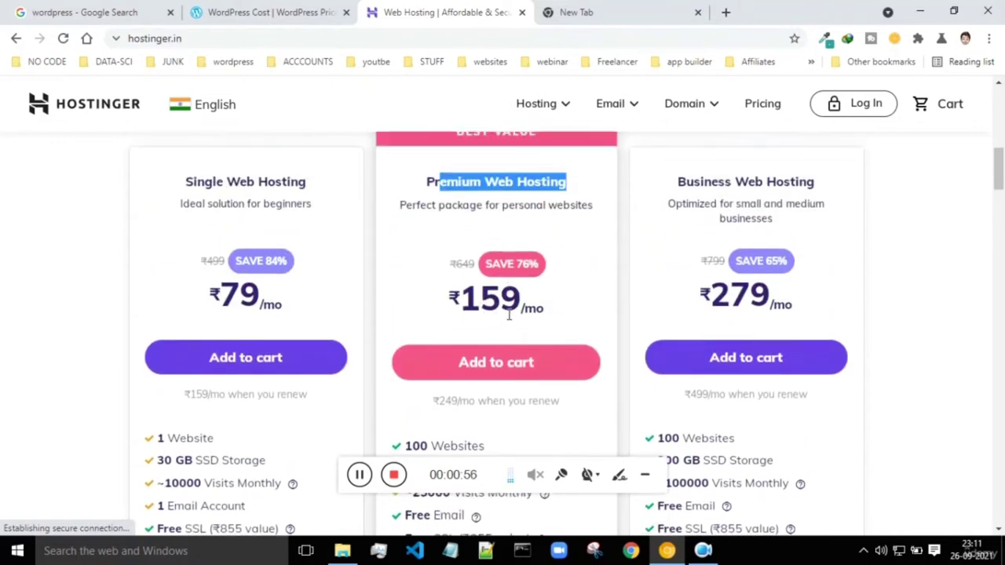
pyautogui.moveTo(463, 298); pyautogui.dragTo(520, 303)
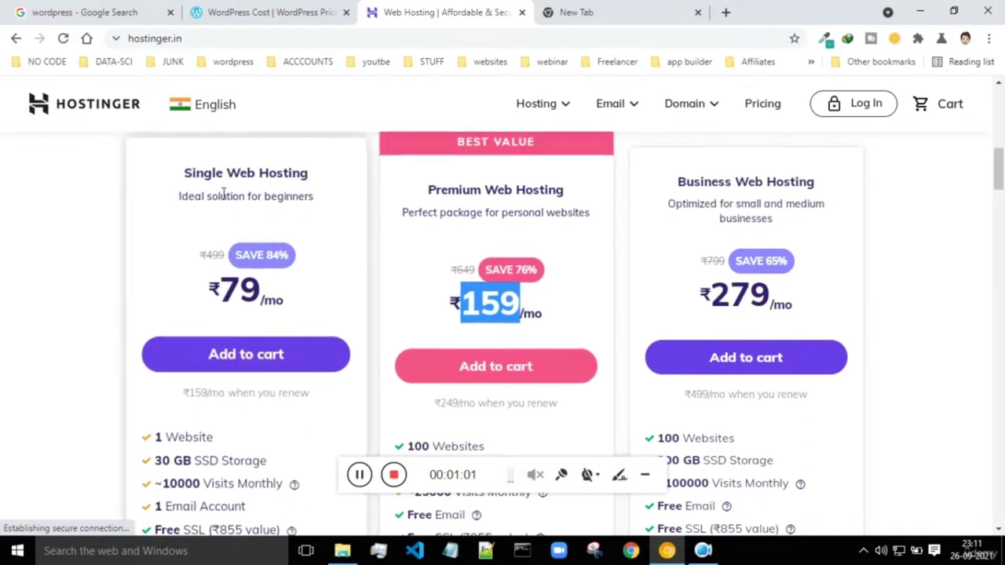
pyautogui.moveTo(223, 284)
pyautogui.mouseDown()
pyautogui.moveTo(269, 292)
pyautogui.moveTo(259, 290)
pyautogui.mouseUp()
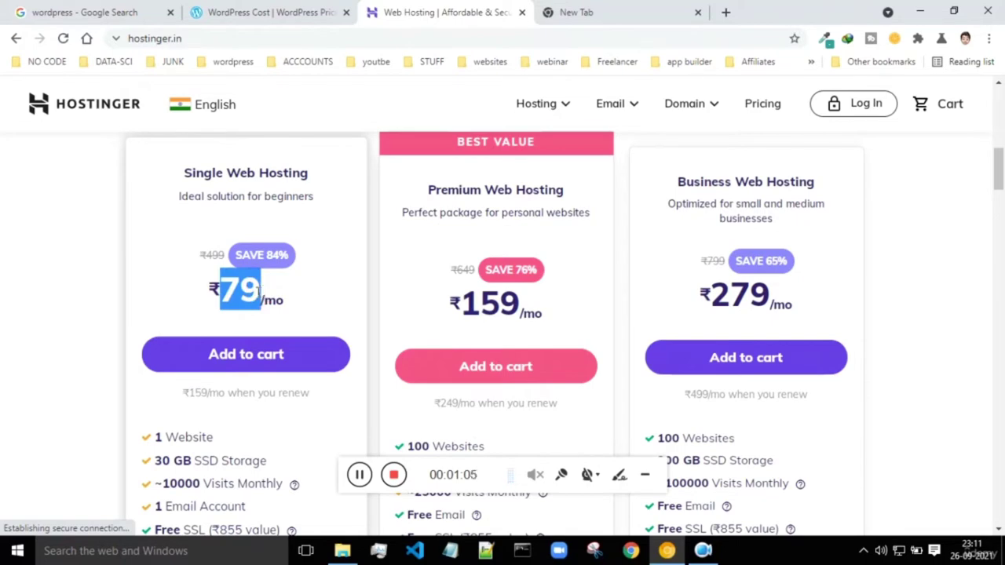
# - Highlight the Single plan's 30 GB SSD storage and 10000 monthly visits features
pyautogui.scroll(-2, 338, 264)
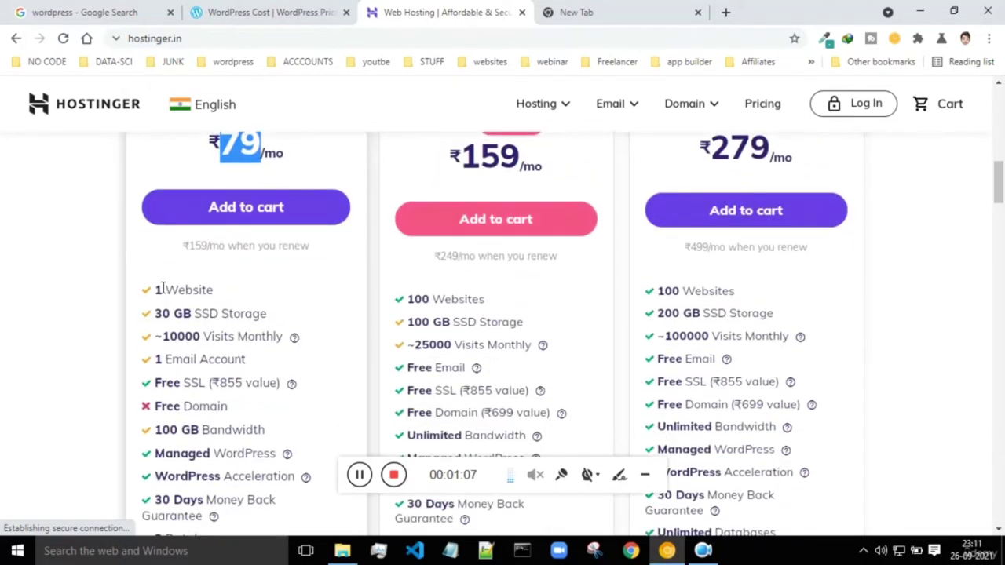
pyautogui.scroll(-3, 161, 287)
pyautogui.scroll(3, 159, 291)
pyautogui.scroll(-1, 162, 264)
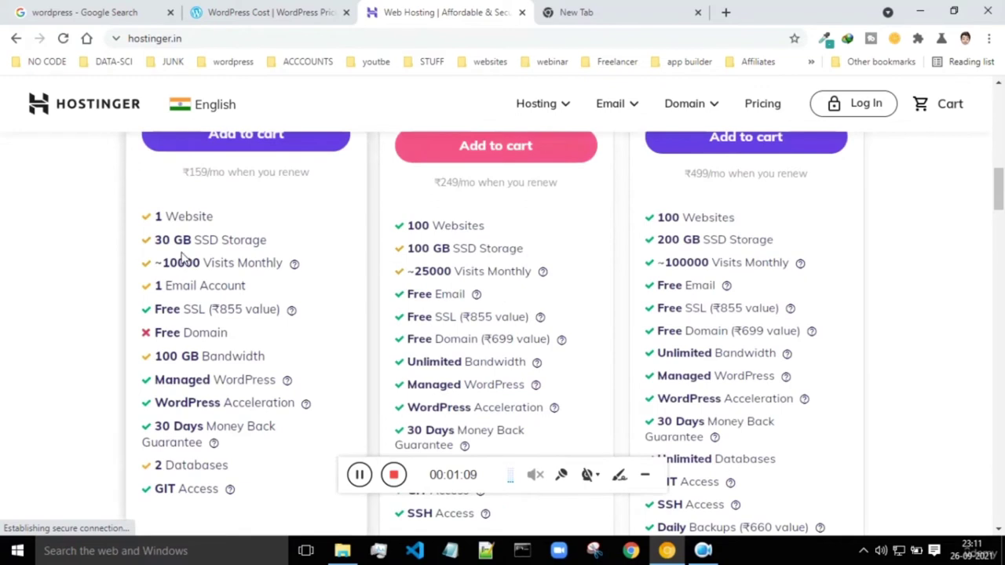
pyautogui.moveTo(160, 239); pyautogui.dragTo(278, 240)
pyautogui.click(283, 244)
pyautogui.moveTo(163, 263); pyautogui.dragTo(211, 269)
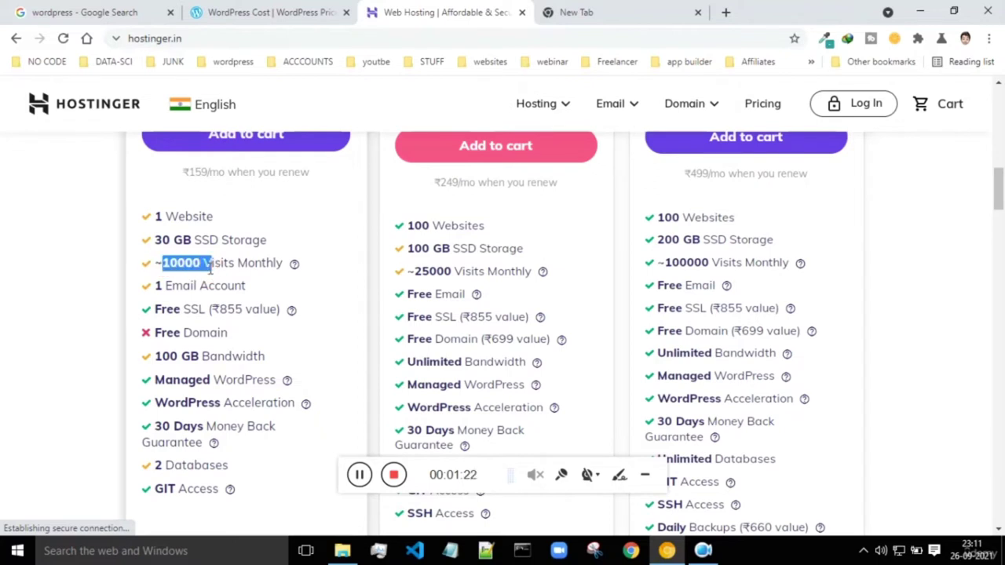
pyautogui.click(295, 285)
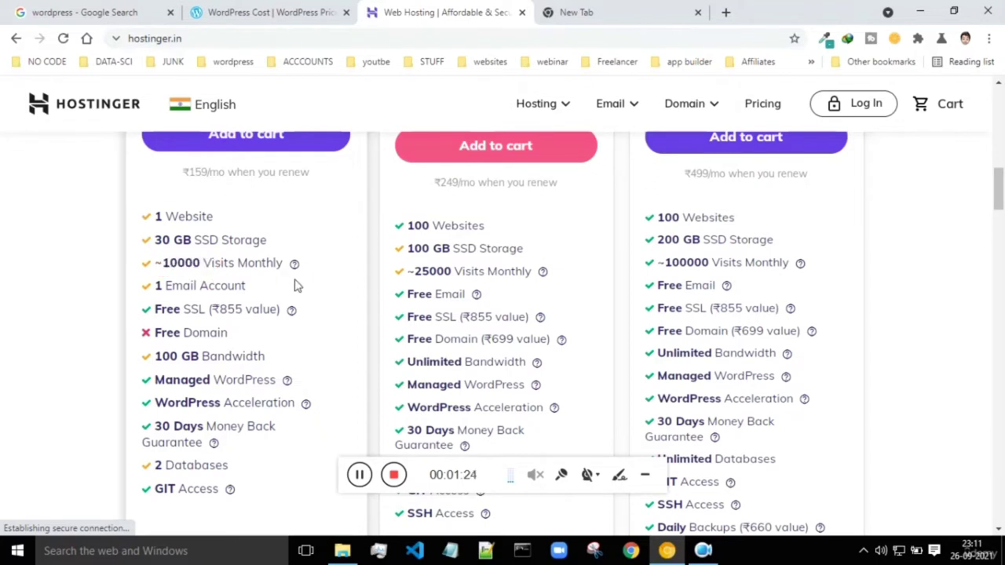
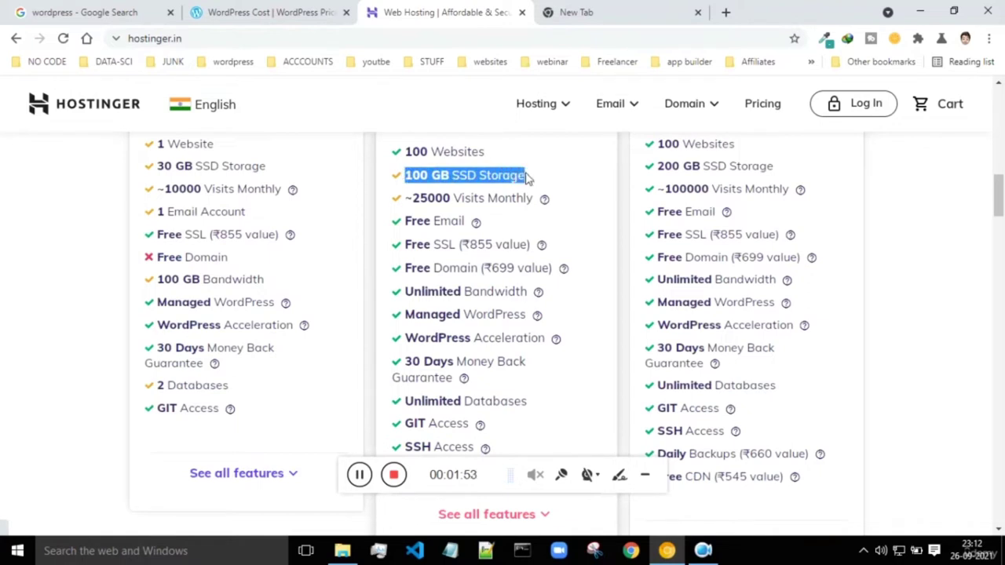
# - Highlight the Premium plan's ~25000 monthly visits, Free SSL, Unlimited Bandwidth and WordPress Acceleration
pyautogui.moveTo(414, 199); pyautogui.dragTo(455, 198)
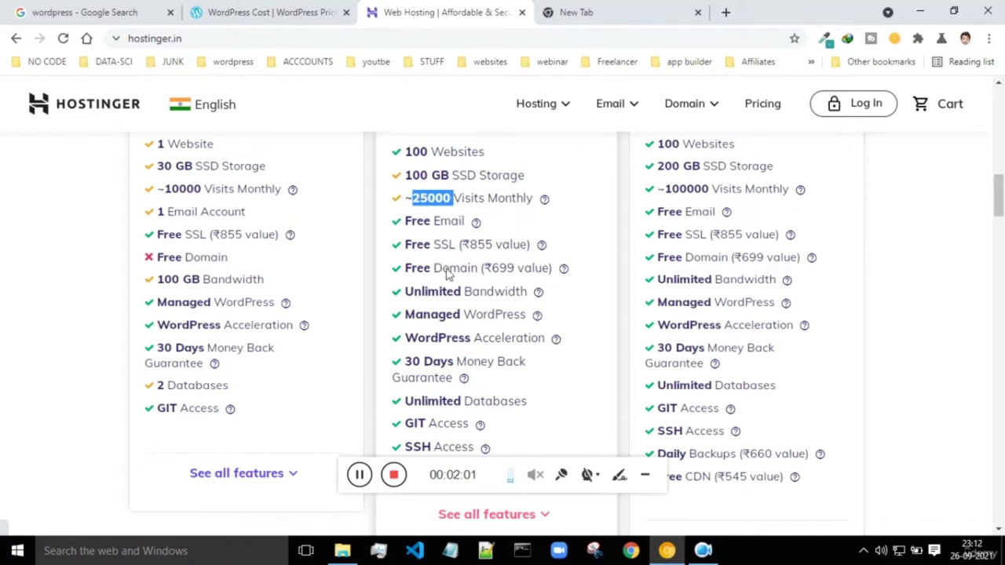
pyautogui.click(409, 271)
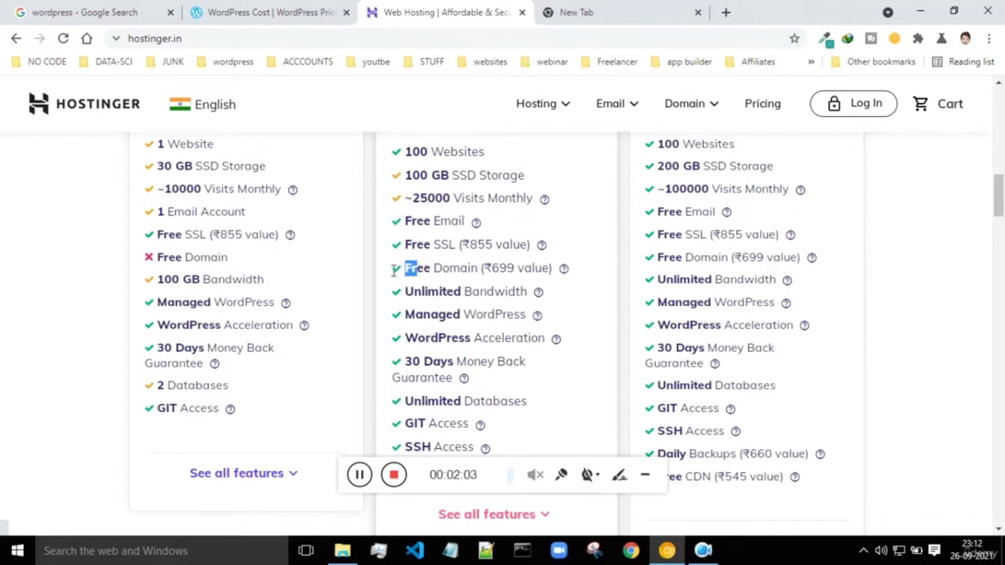
pyautogui.click(455, 259)
pyautogui.click(227, 35)
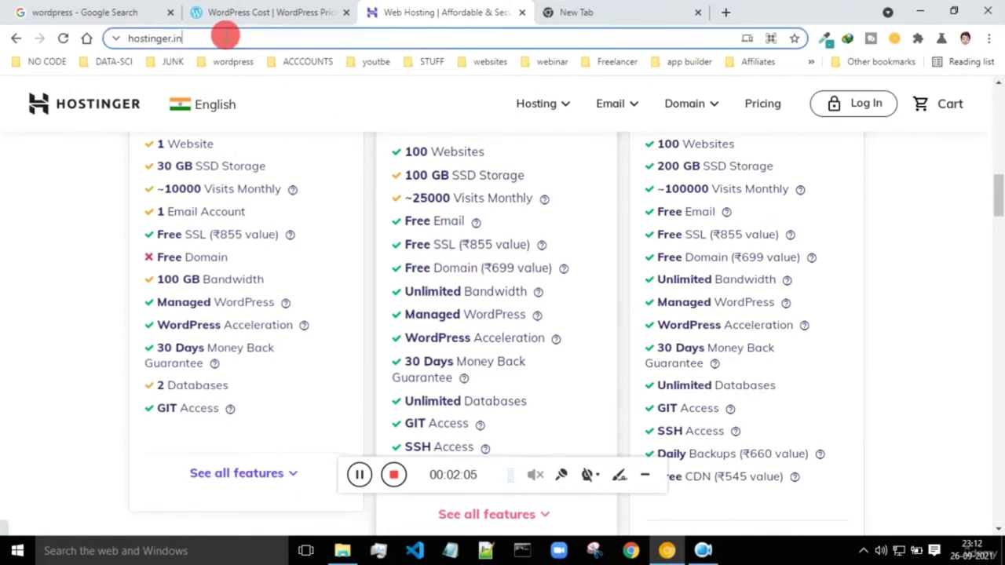
pyautogui.click(457, 258)
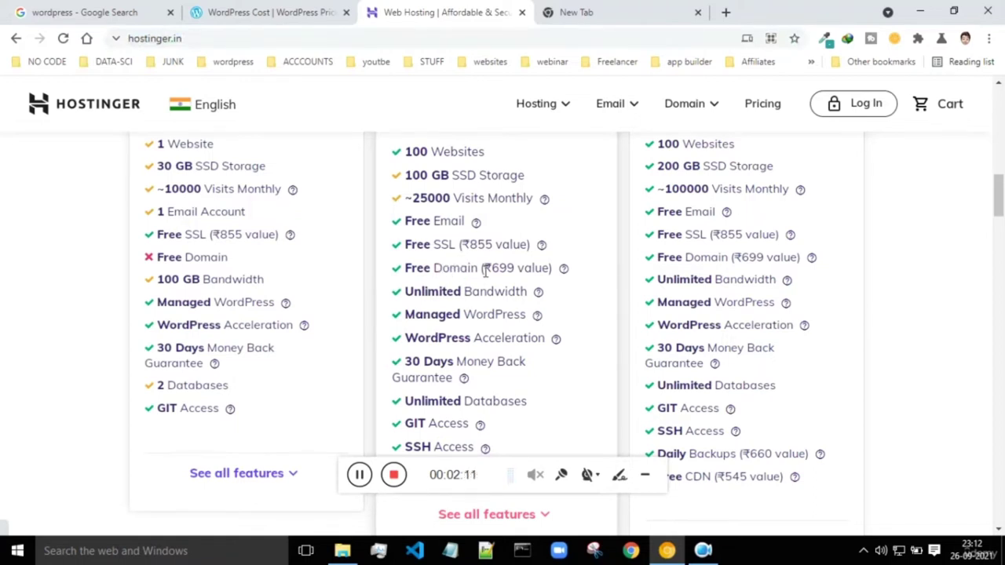
pyautogui.moveTo(402, 244); pyautogui.dragTo(457, 248)
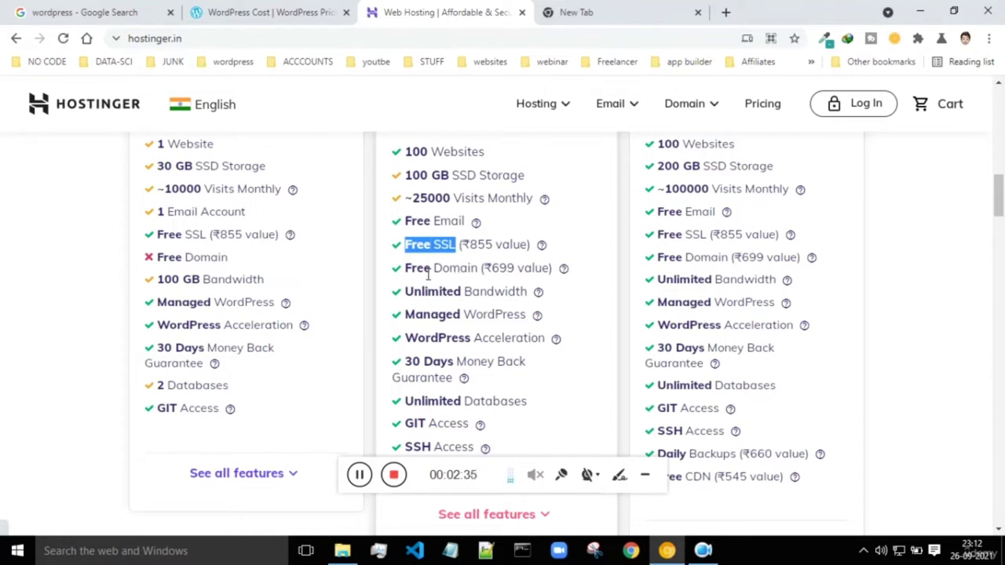
pyautogui.moveTo(406, 287); pyautogui.dragTo(515, 292)
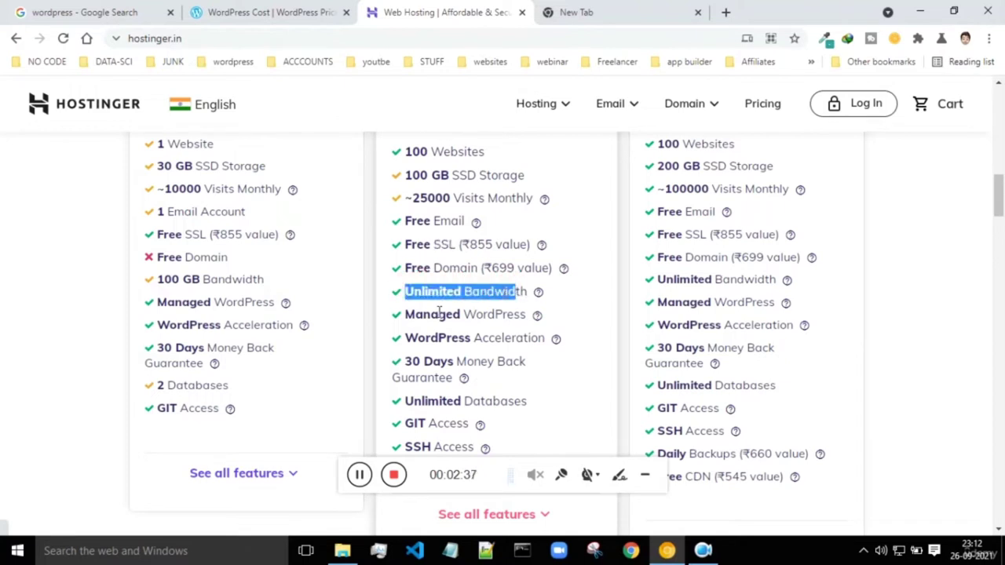
pyautogui.moveTo(415, 338); pyautogui.dragTo(537, 337)
pyautogui.click(537, 338)
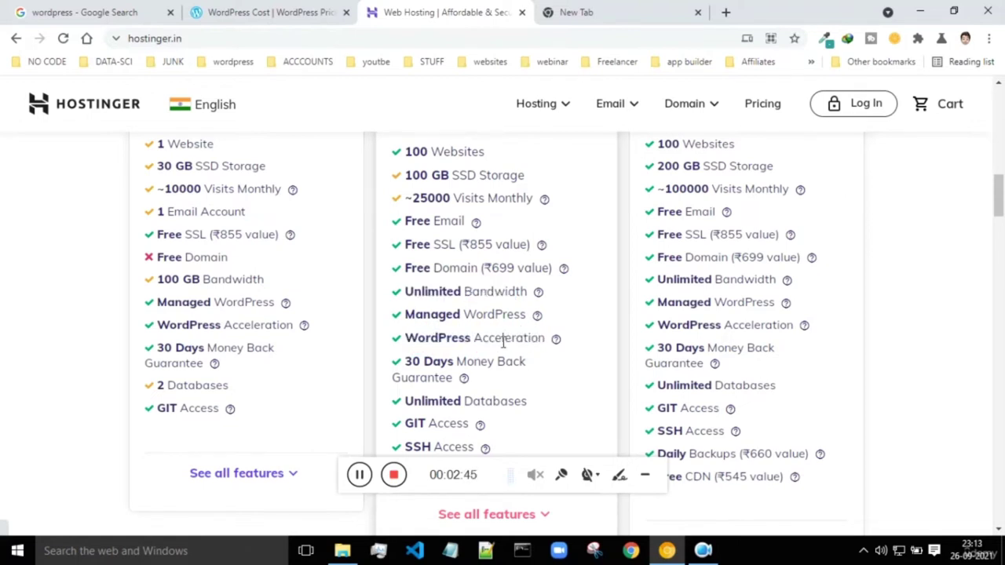
# - Compare the Single plan's ₹79 price with the Premium plan's 159 price
pyautogui.scroll(-2, 506, 340)
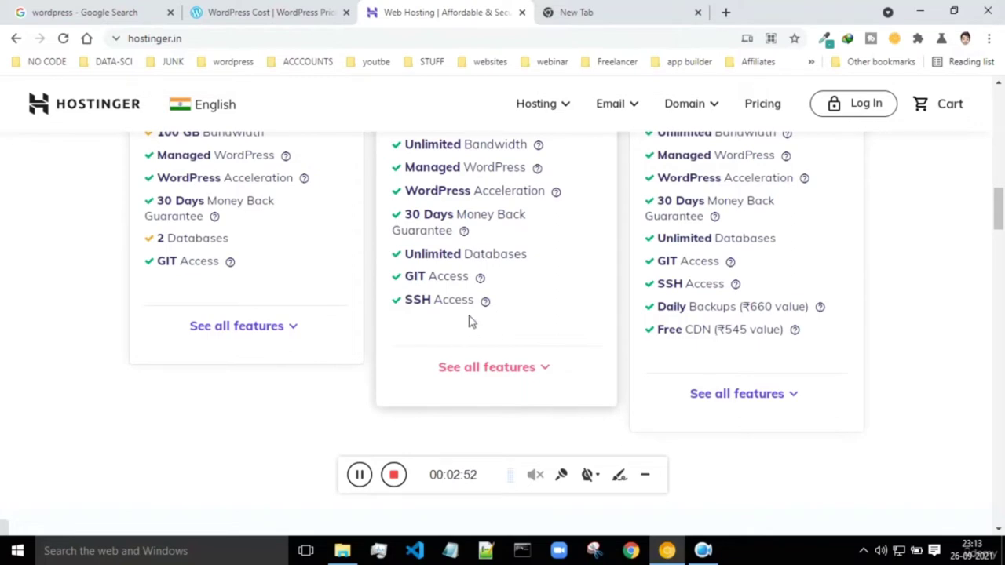
pyautogui.scroll(7, 471, 321)
pyautogui.scroll(-2, 514, 321)
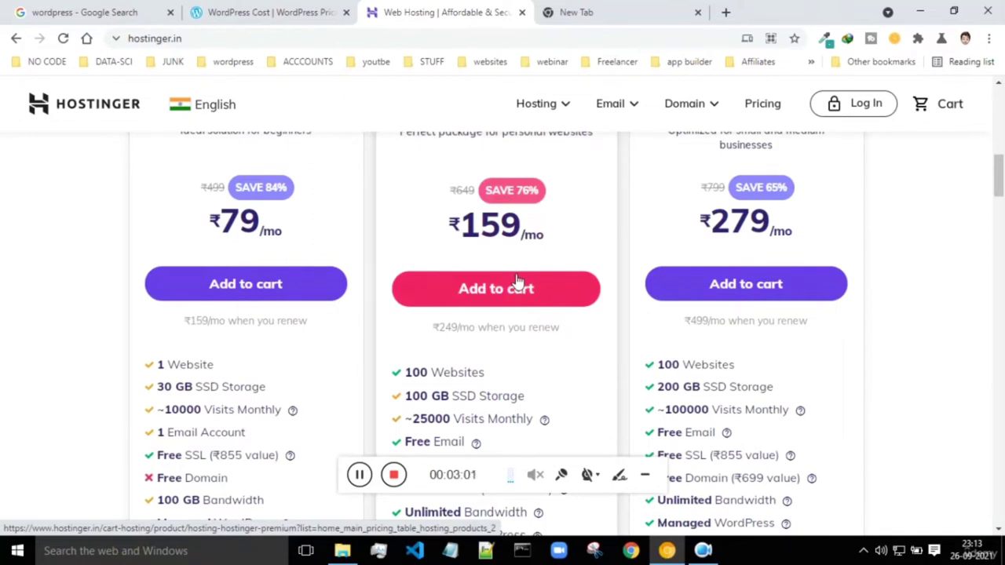
pyautogui.moveTo(267, 216); pyautogui.dragTo(197, 219)
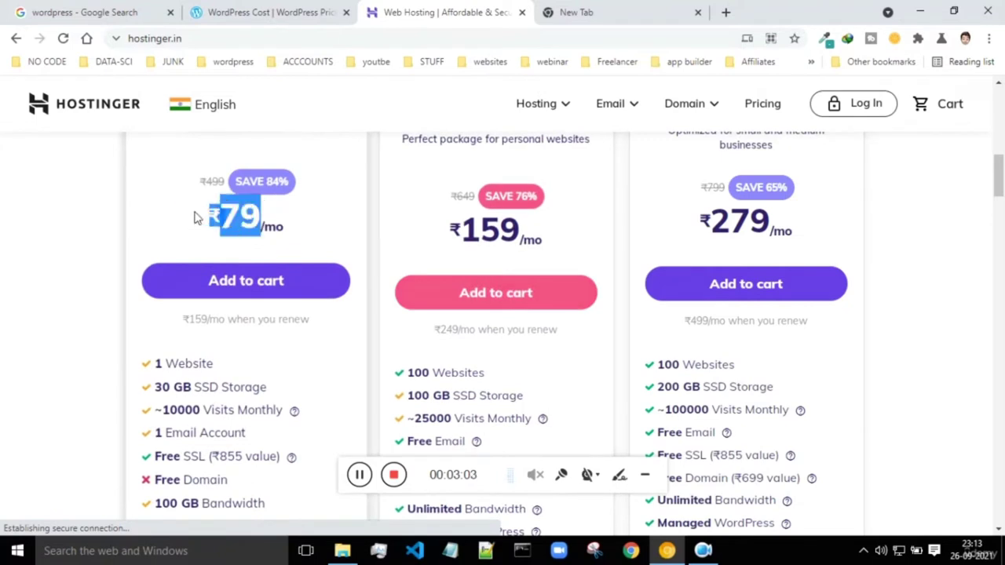
pyautogui.moveTo(460, 227); pyautogui.dragTo(534, 233)
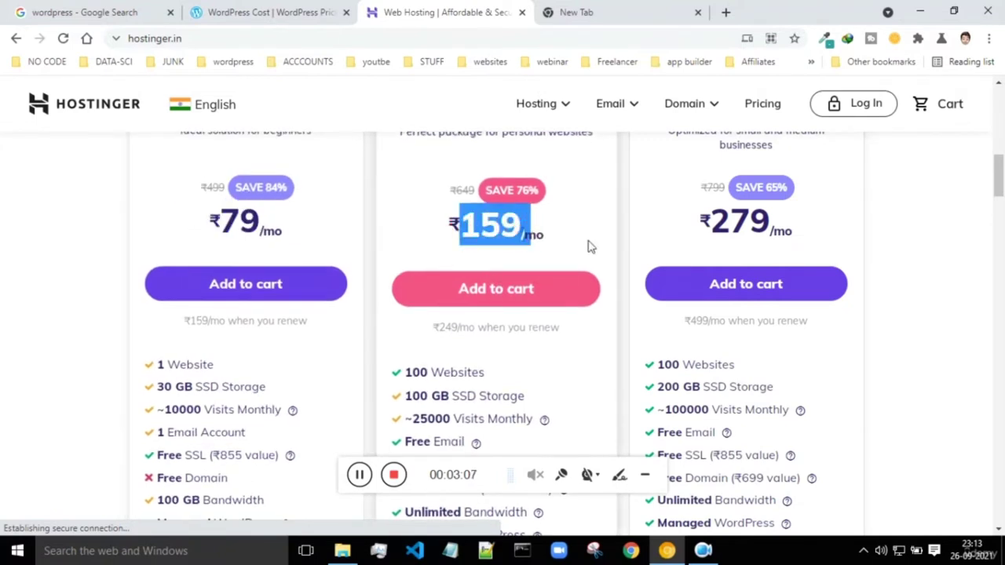
pyautogui.click(546, 228)
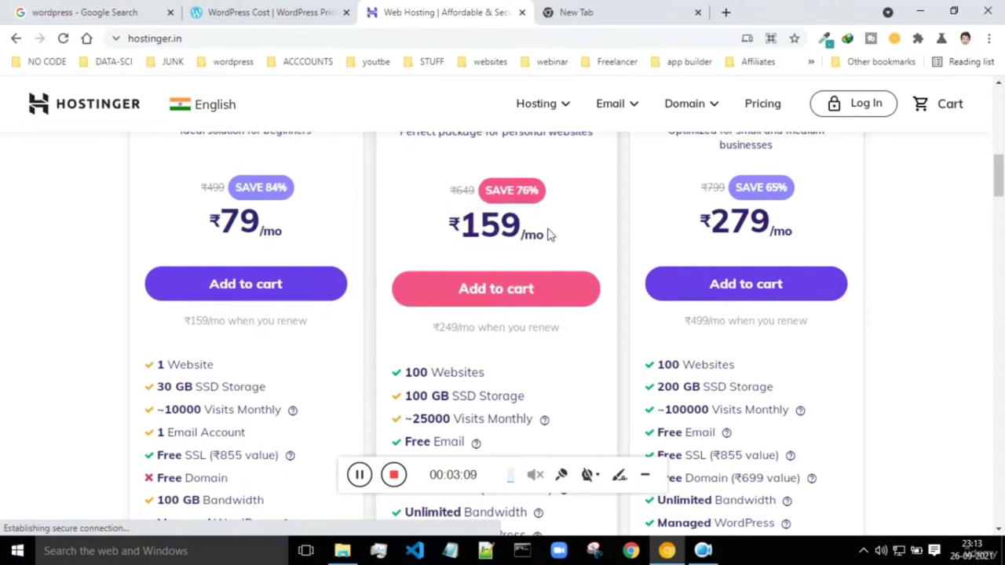
pyautogui.moveTo(460, 226); pyautogui.dragTo(514, 226)
pyautogui.click(549, 226)
pyautogui.scroll(-3, 487, 314)
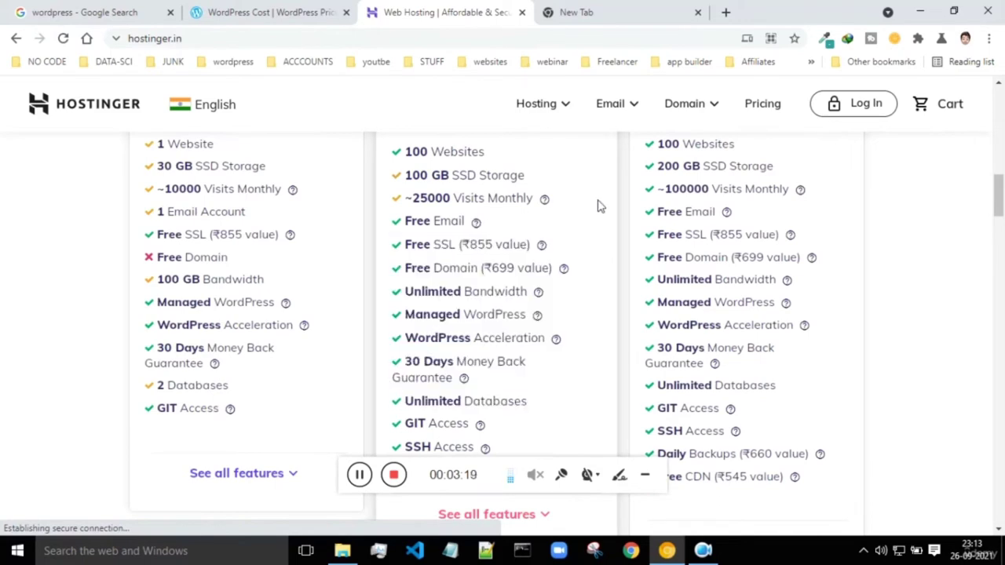
pyautogui.click(234, 37)
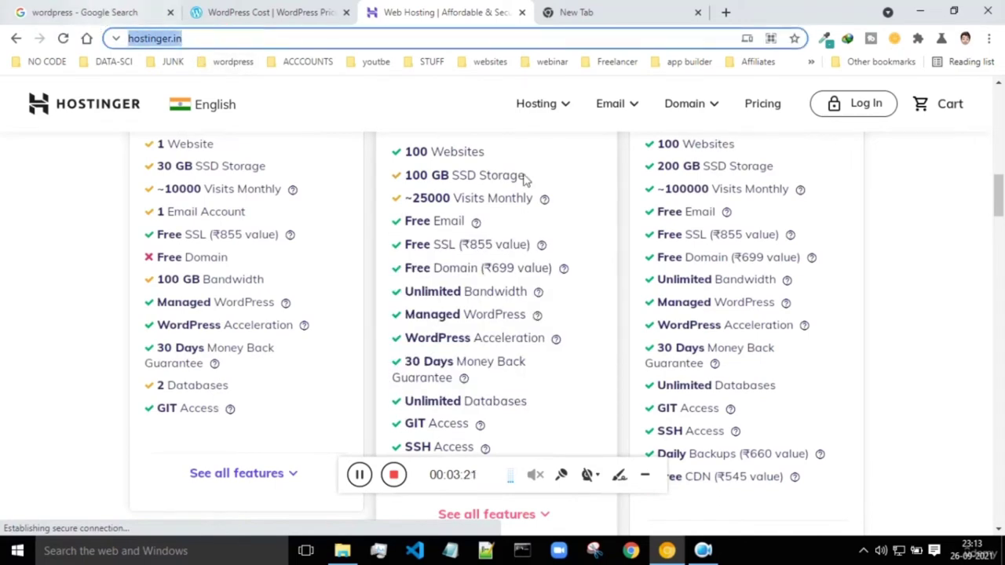
pyautogui.scroll(4, 542, 236)
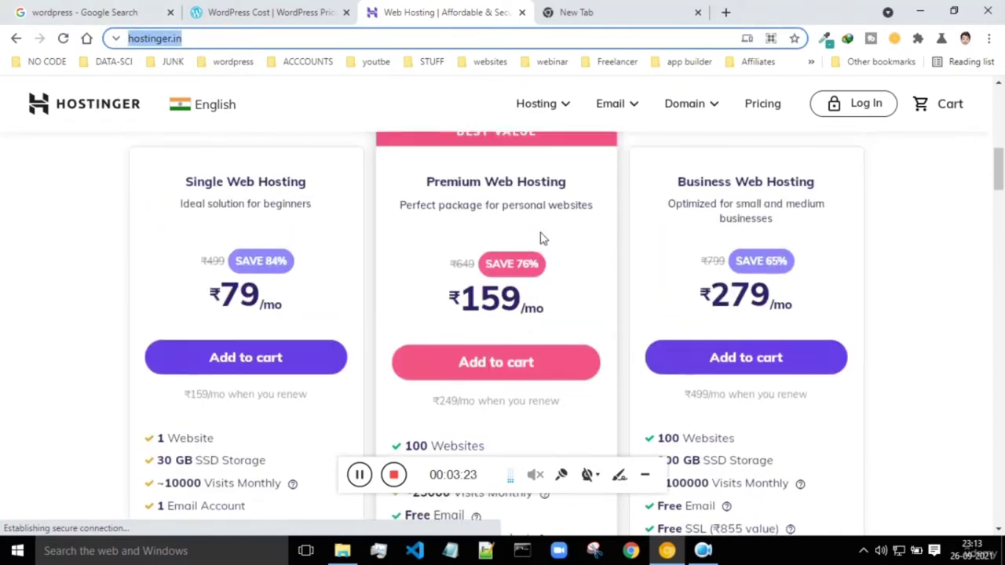
pyautogui.scroll(3, 540, 238)
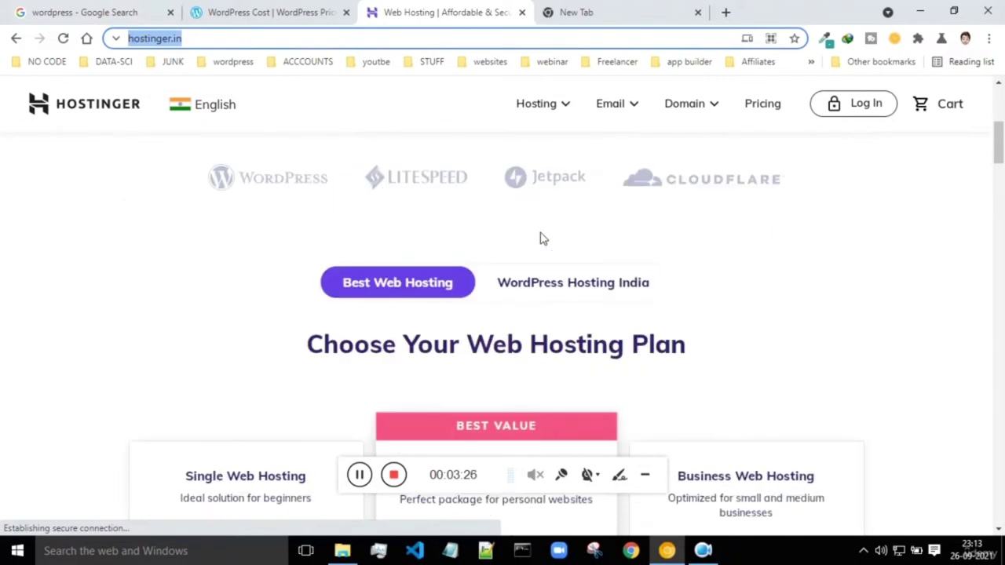
# - Go to Domain Checker from the Domain menu and view the extension prices
pyautogui.click(694, 112)
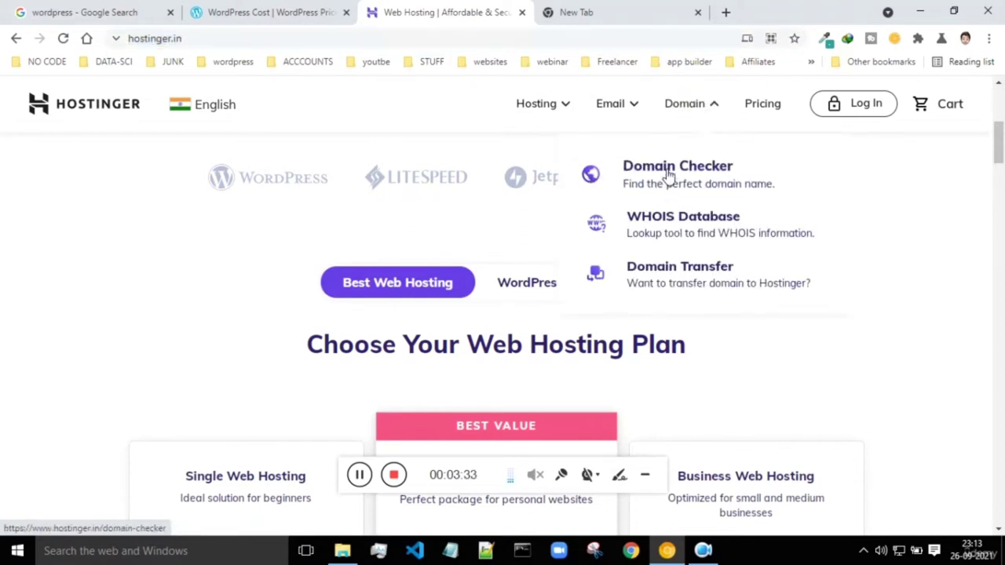
pyautogui.click(668, 175)
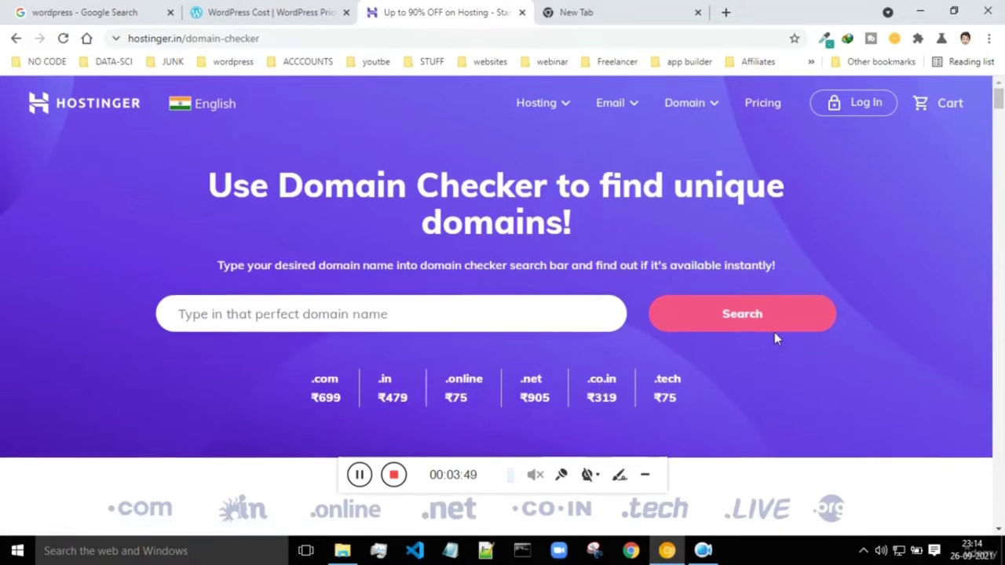
pyautogui.scroll(-1, 774, 338)
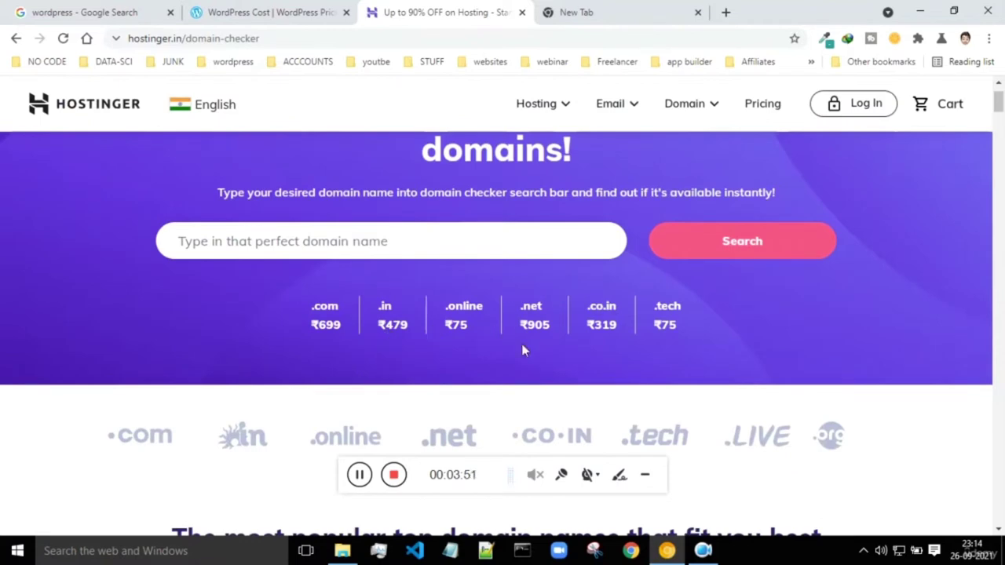
# - Search for the personal-name .com domain after inserting the missing 'k'
pyautogui.click(246, 244)
pyautogui.write('aksha')
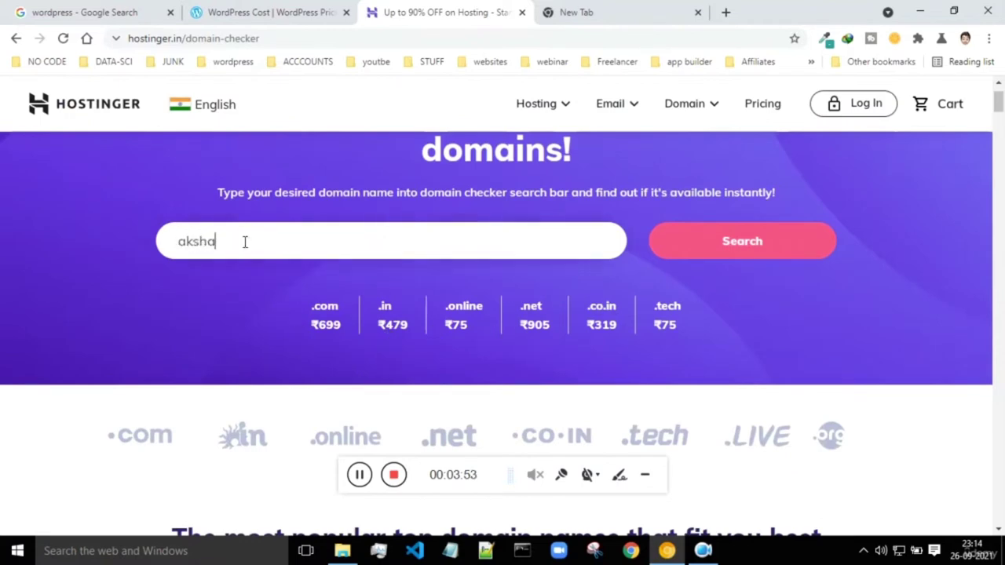
pyautogui.write('ymayear.com')
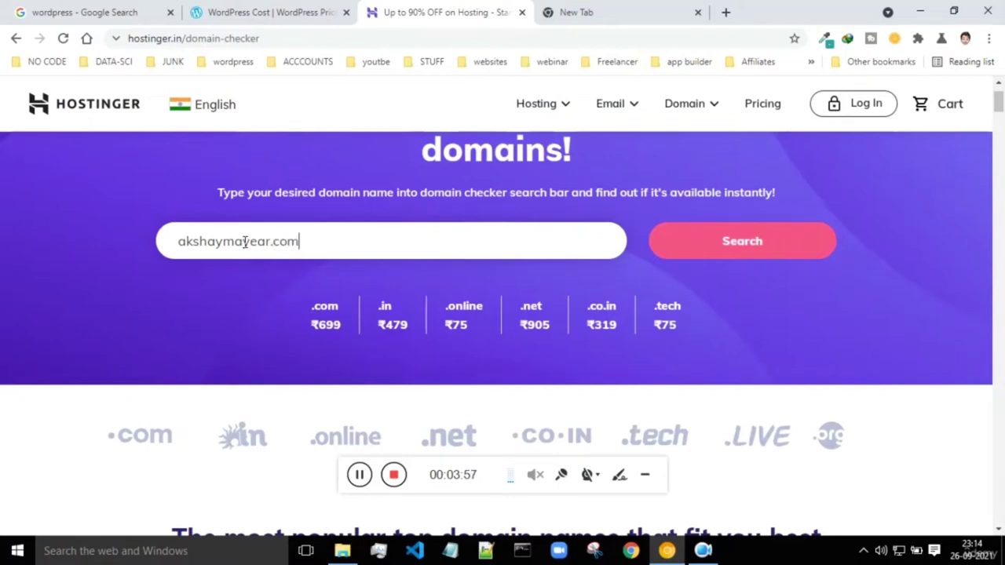
pyautogui.click(257, 241)
pyautogui.write('k')
pyautogui.click(731, 255)
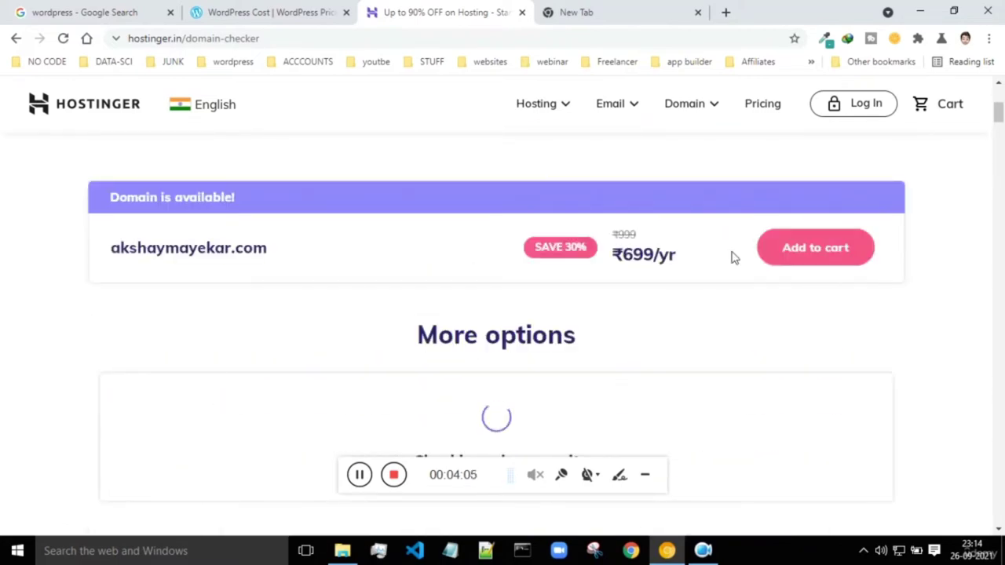
# - Review the ₹699/yr .com result and alternative extensions, then replace the query with amazon
pyautogui.moveTo(118, 197); pyautogui.dragTo(236, 197)
pyautogui.scroll(-2, 549, 288)
pyautogui.scroll(-8, 549, 289)
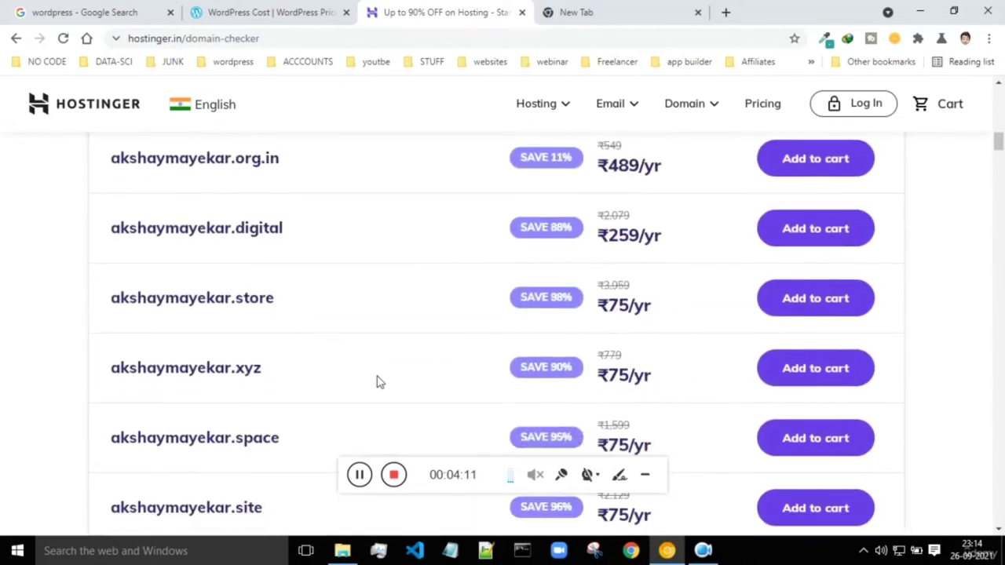
pyautogui.scroll(-2, 444, 359)
pyautogui.scroll(13, 298, 339)
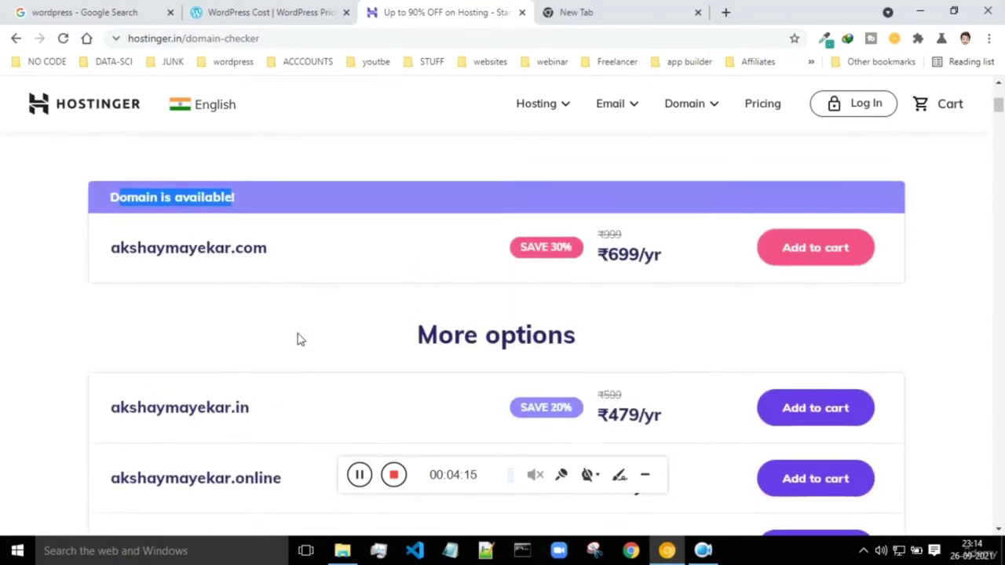
pyautogui.scroll(1, 298, 339)
pyautogui.click(157, 295)
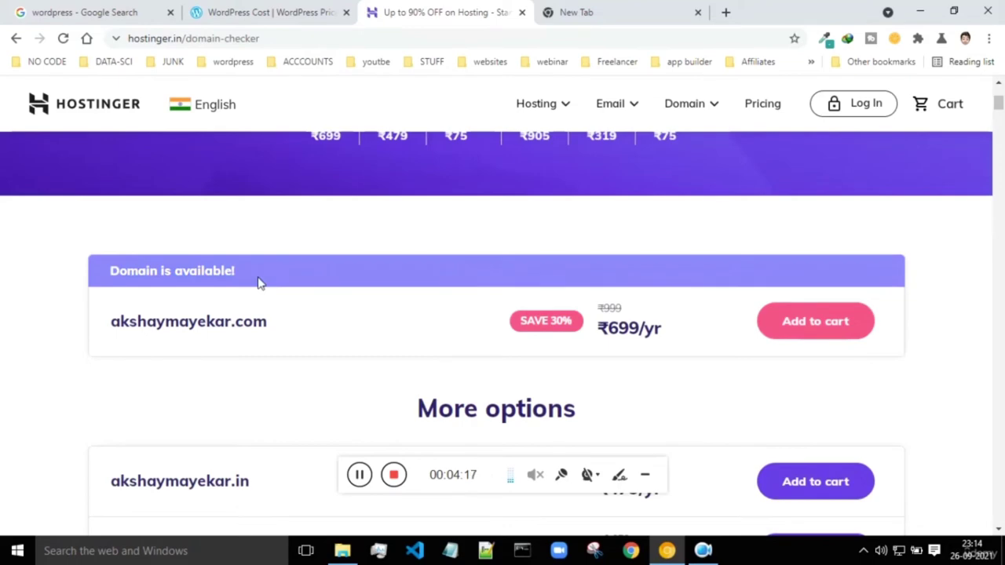
pyautogui.scroll(3, 329, 278)
pyautogui.moveTo(279, 274); pyautogui.dragTo(162, 274)
pyautogui.write('amazon')
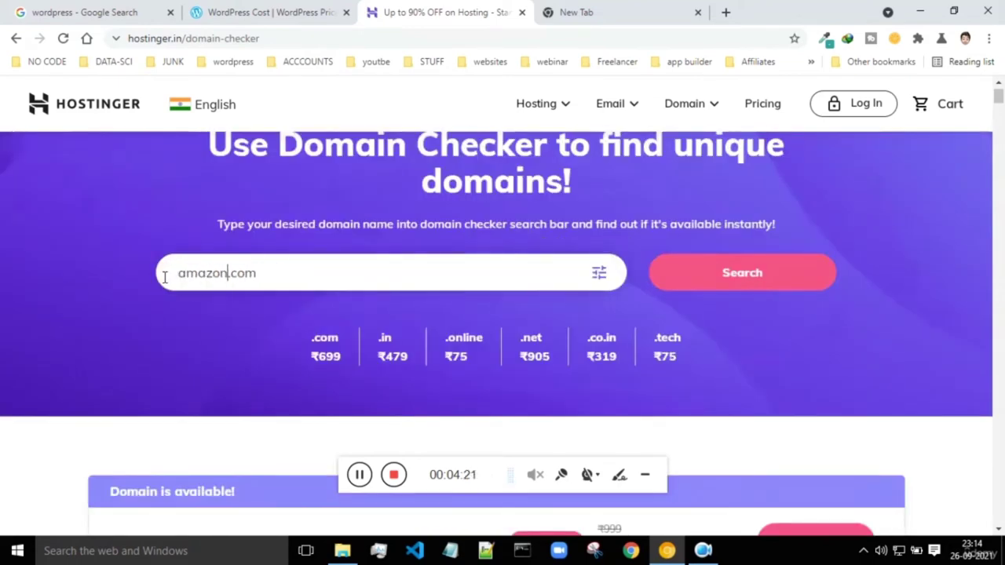
# - Check amazon.com, confirm it is taken, and browse the alternative domains with yearly prices
pyautogui.click(758, 270)
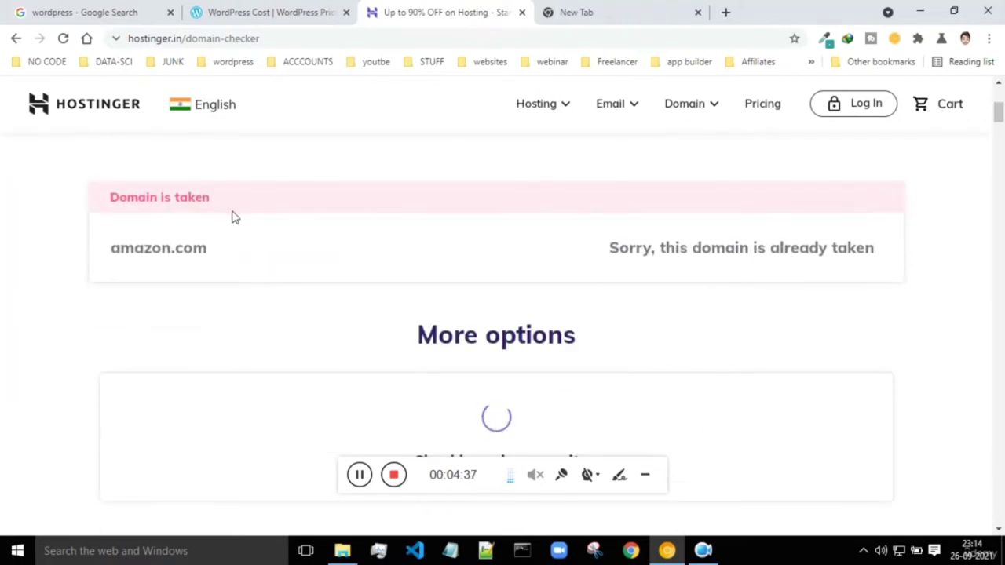
pyautogui.moveTo(111, 252); pyautogui.dragTo(221, 258)
pyautogui.scroll(-5, 228, 255)
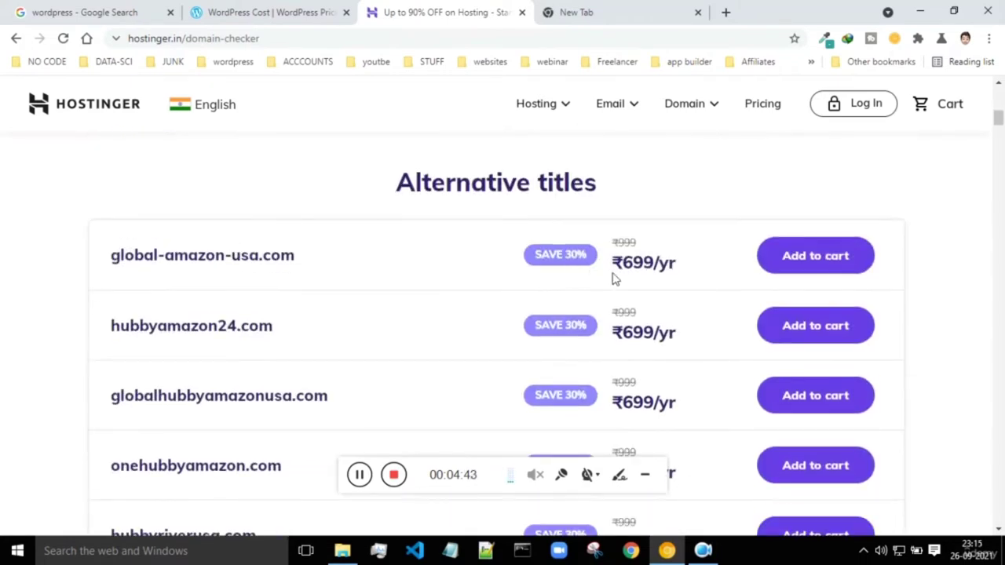
pyautogui.scroll(-1, 208, 306)
pyautogui.scroll(-2, 231, 381)
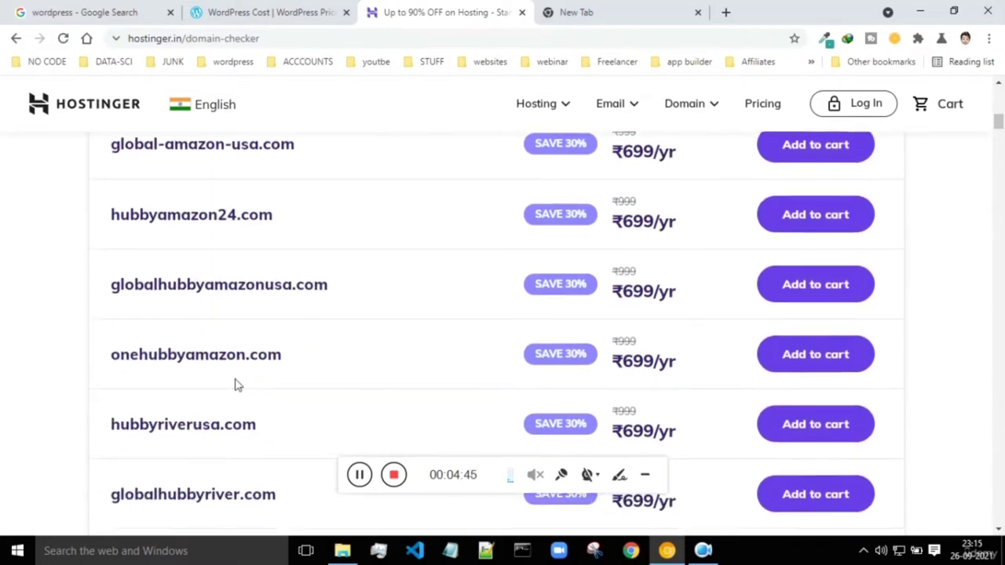
pyautogui.scroll(2, 236, 404)
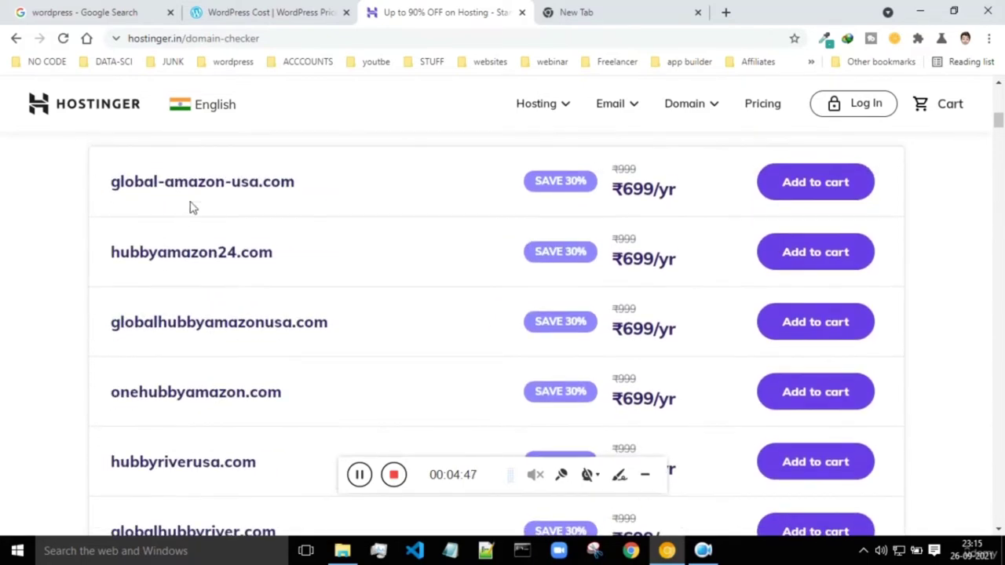
pyautogui.scroll(-1, 204, 380)
pyautogui.scroll(7, 204, 380)
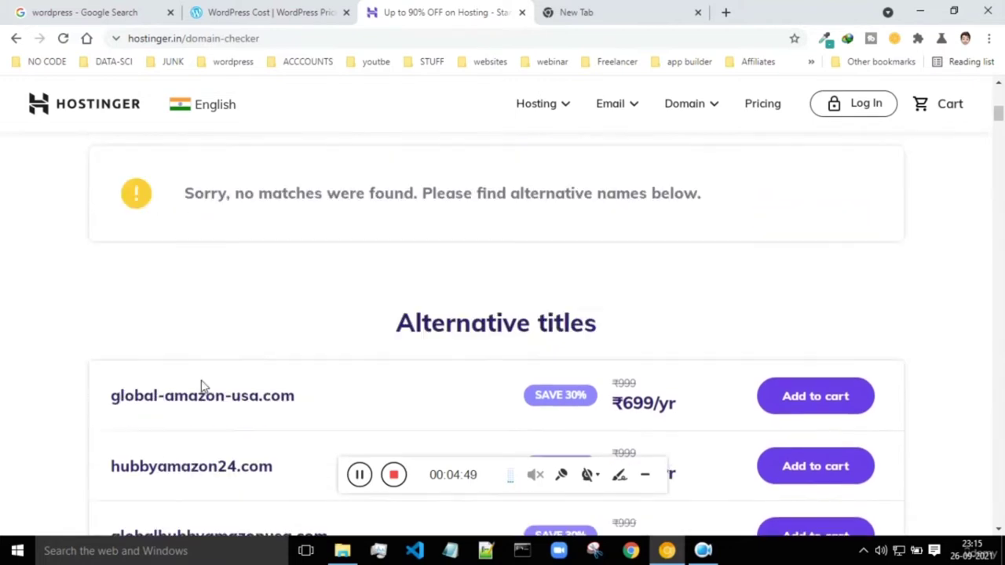
pyautogui.click(231, 199)
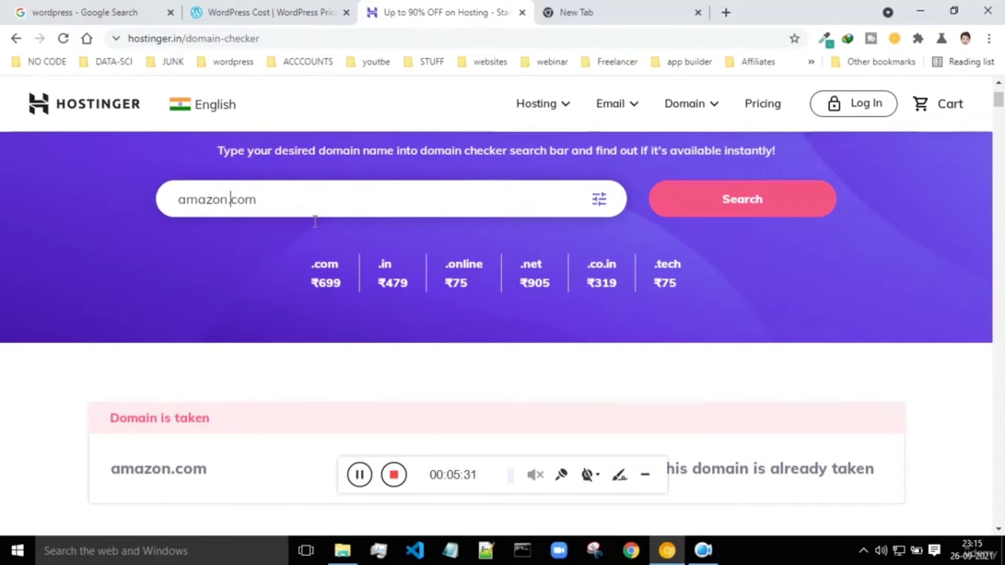
pyautogui.click(393, 474)
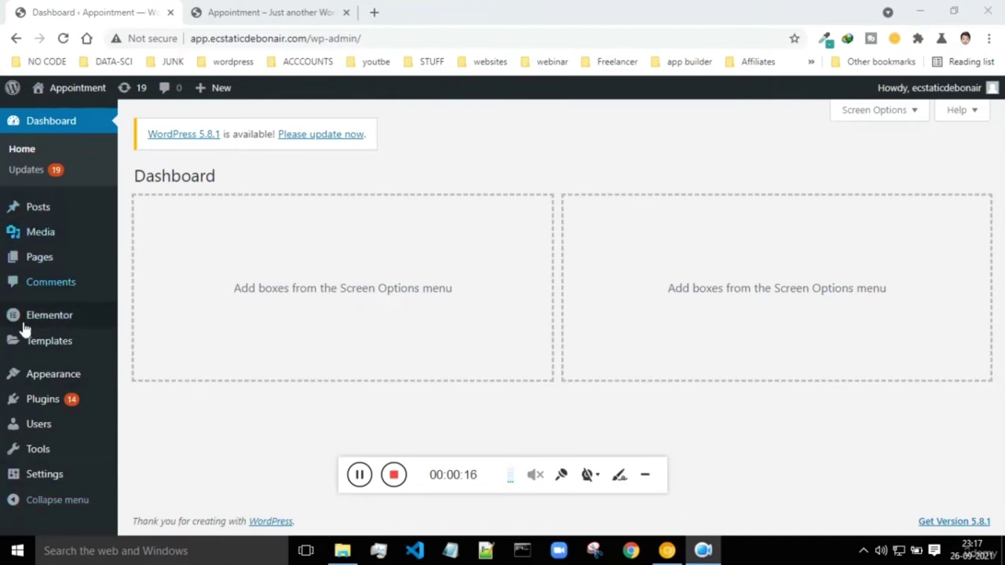
pyautogui.click(44, 124)
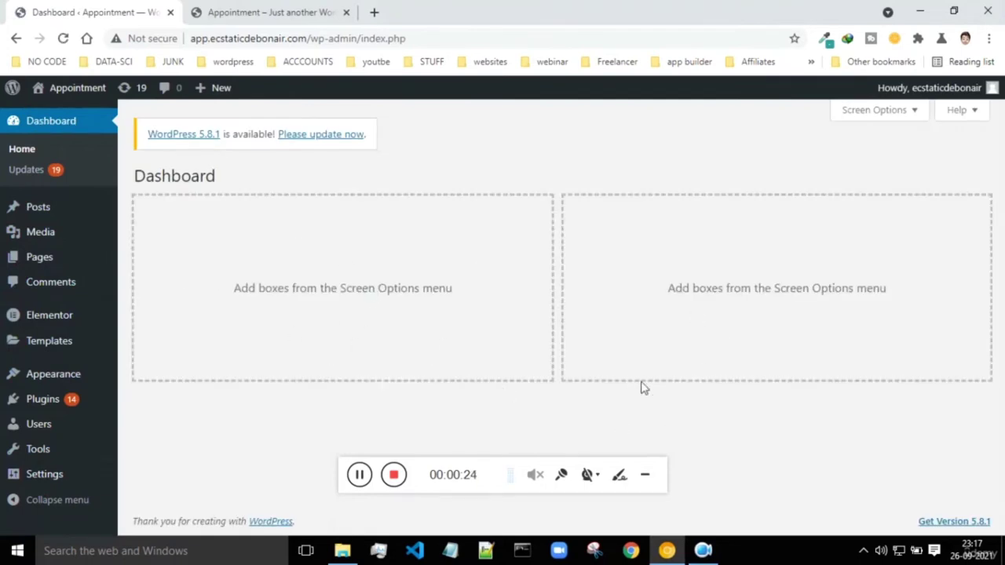
pyautogui.click(880, 111)
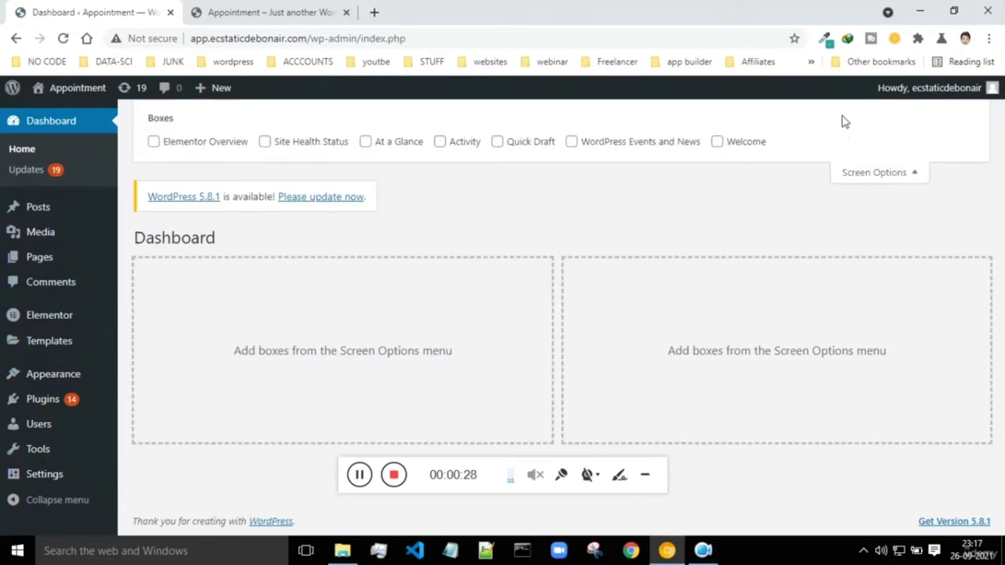
pyautogui.click(153, 142)
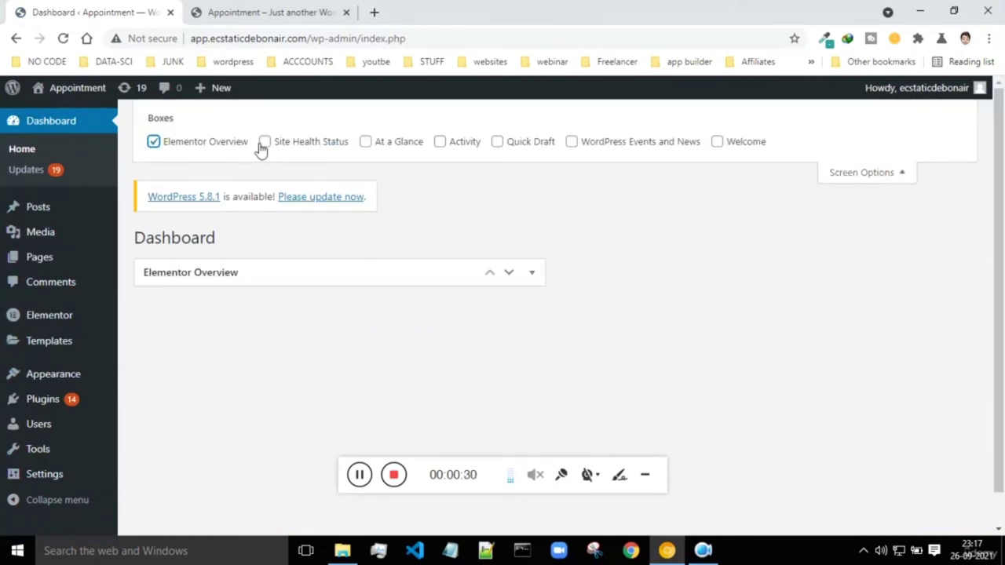
pyautogui.click(265, 142)
pyautogui.click(365, 142)
pyautogui.click(439, 142)
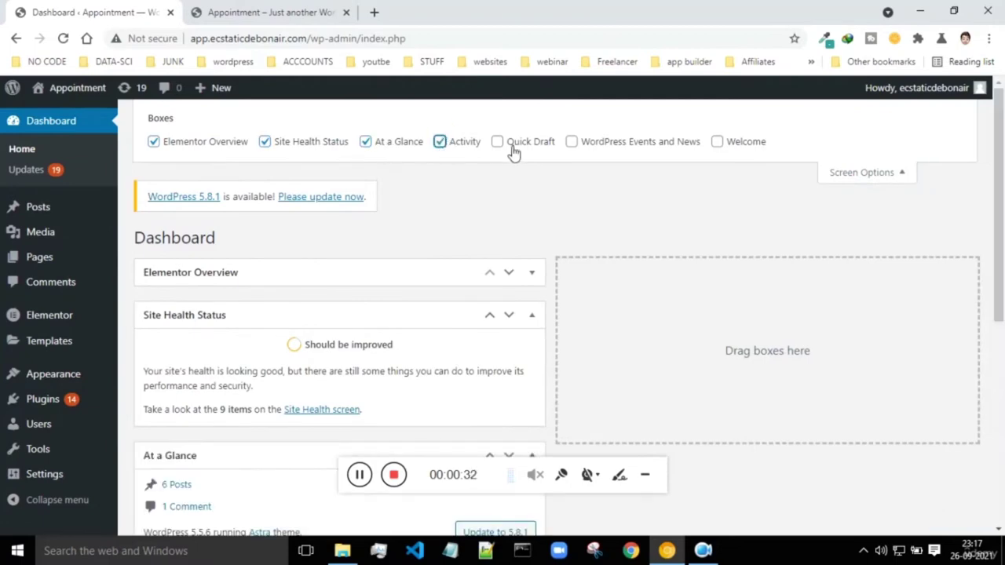
pyautogui.click(497, 142)
pyautogui.click(572, 142)
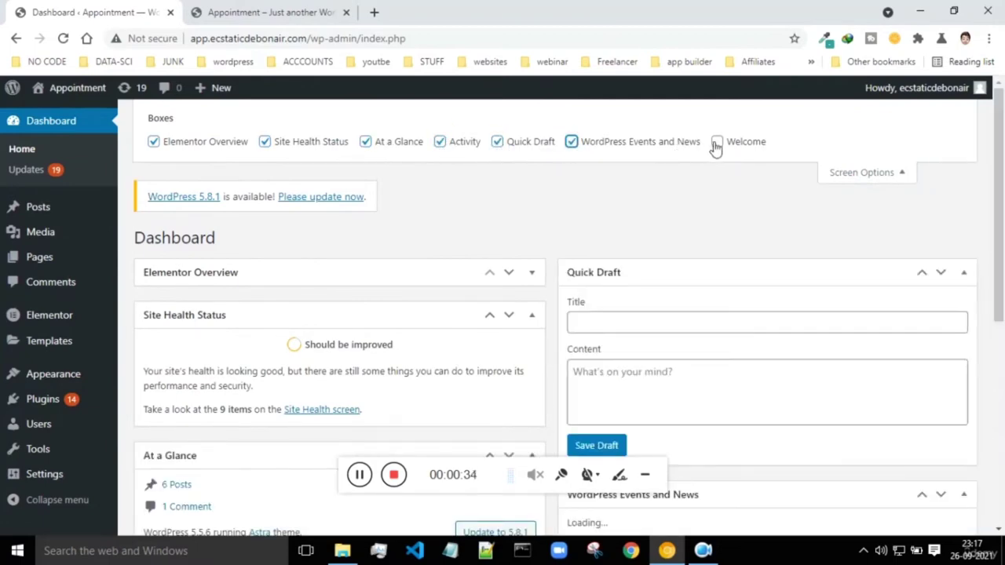
pyautogui.click(716, 142)
pyautogui.scroll(-4, 785, 201)
pyautogui.scroll(3, 787, 196)
pyautogui.scroll(3, 787, 195)
pyautogui.scroll(-8, 684, 267)
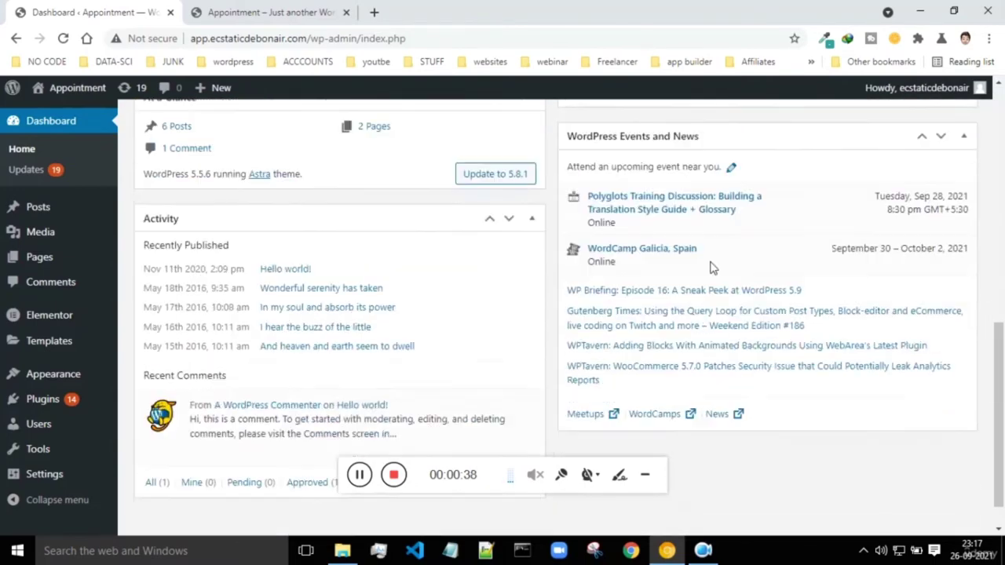
pyautogui.scroll(8, 710, 264)
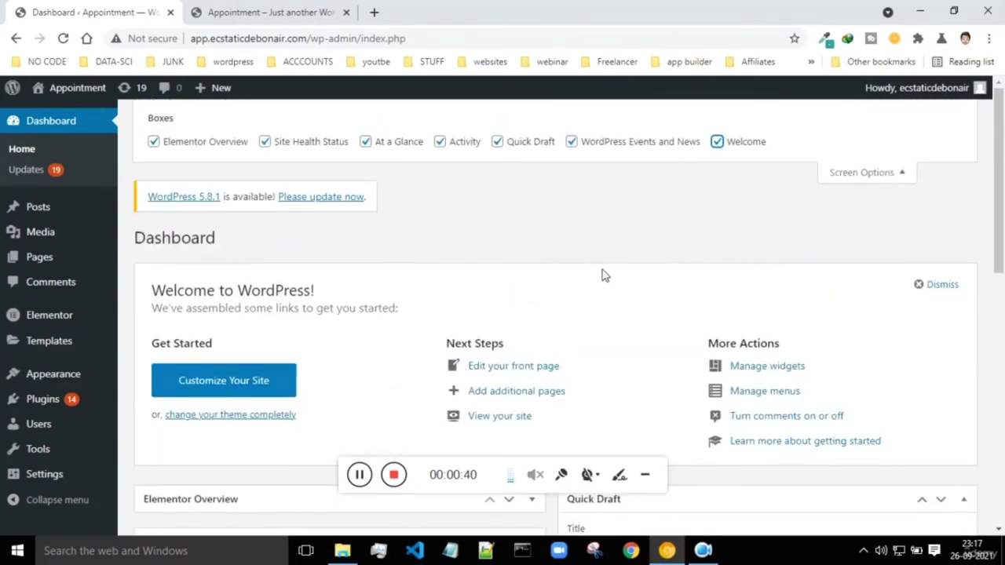
pyautogui.click(154, 141)
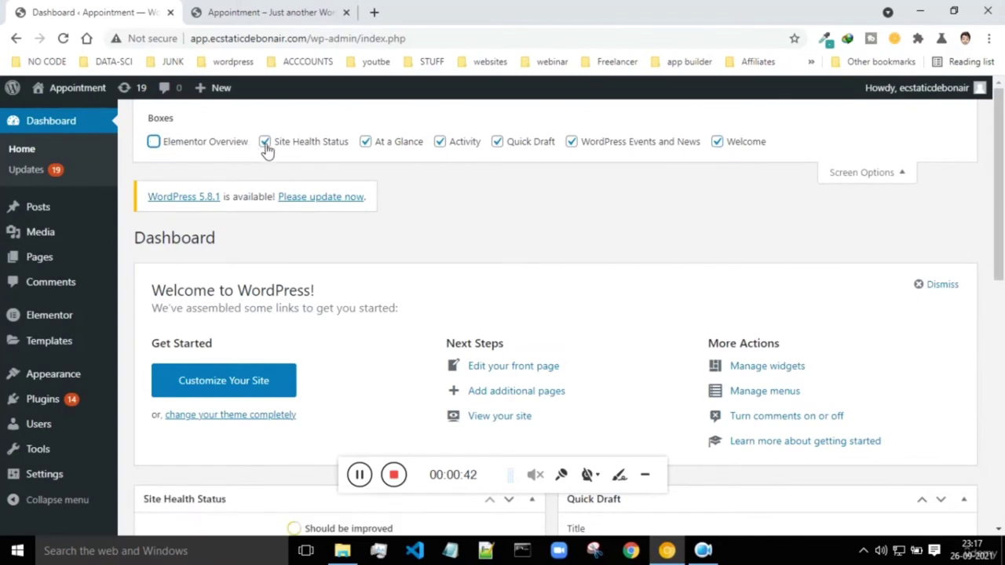
pyautogui.click(266, 144)
pyautogui.click(366, 143)
pyautogui.click(439, 143)
pyautogui.click(498, 142)
pyautogui.click(570, 142)
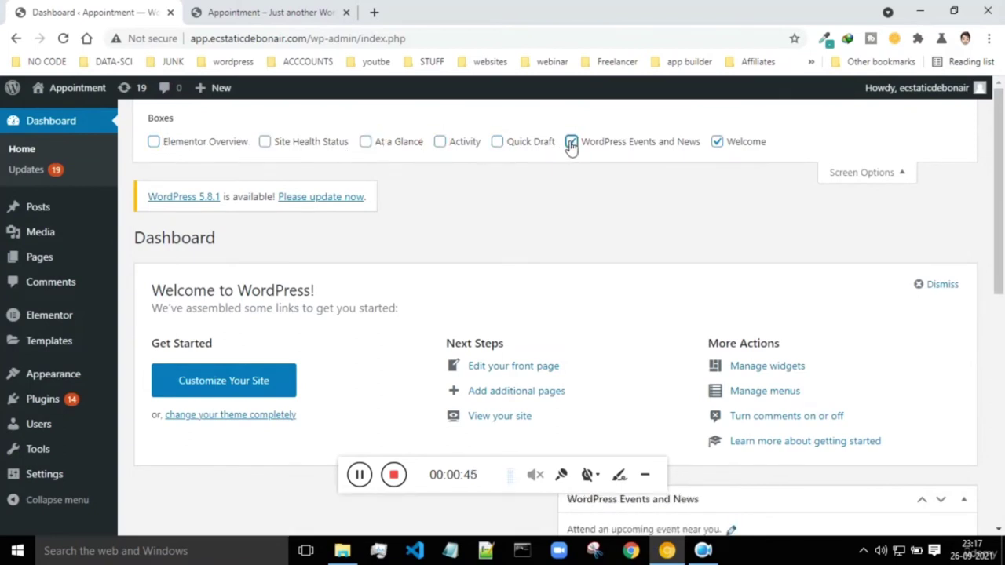
pyautogui.click(717, 142)
pyautogui.click(866, 176)
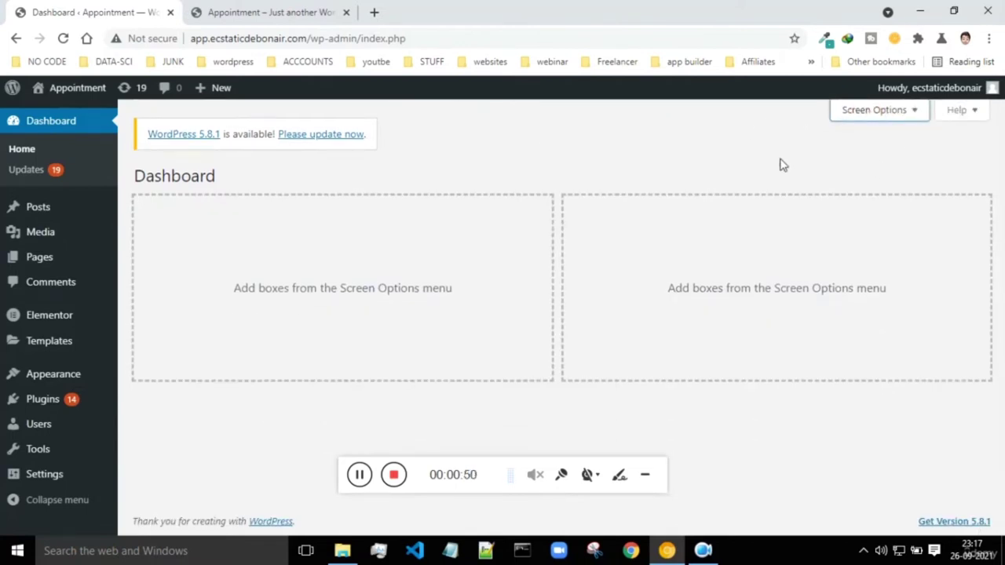
pyautogui.click(359, 478)
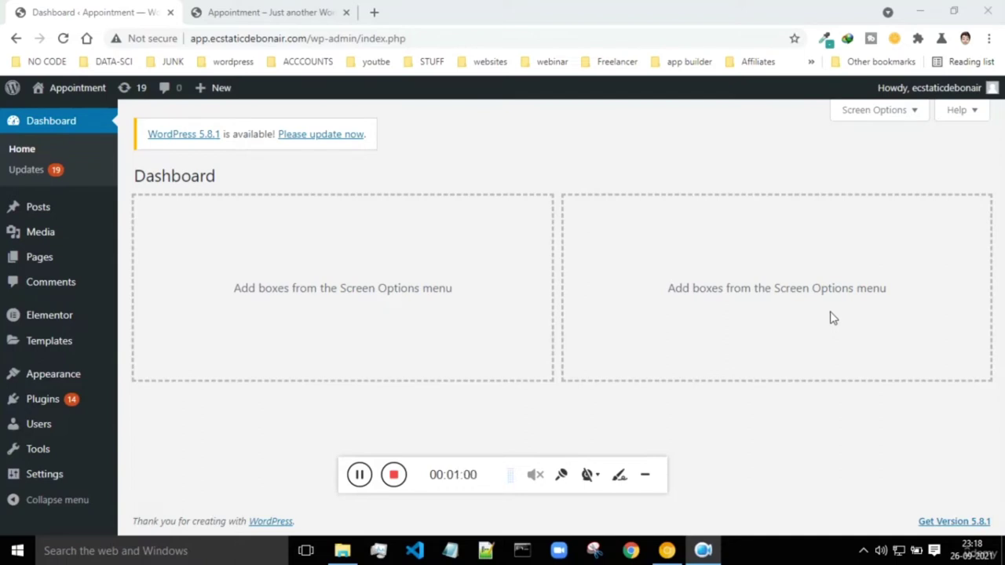
# - Open All Posts and scroll through the six published posts in the table
pyautogui.moveTo(56, 218)
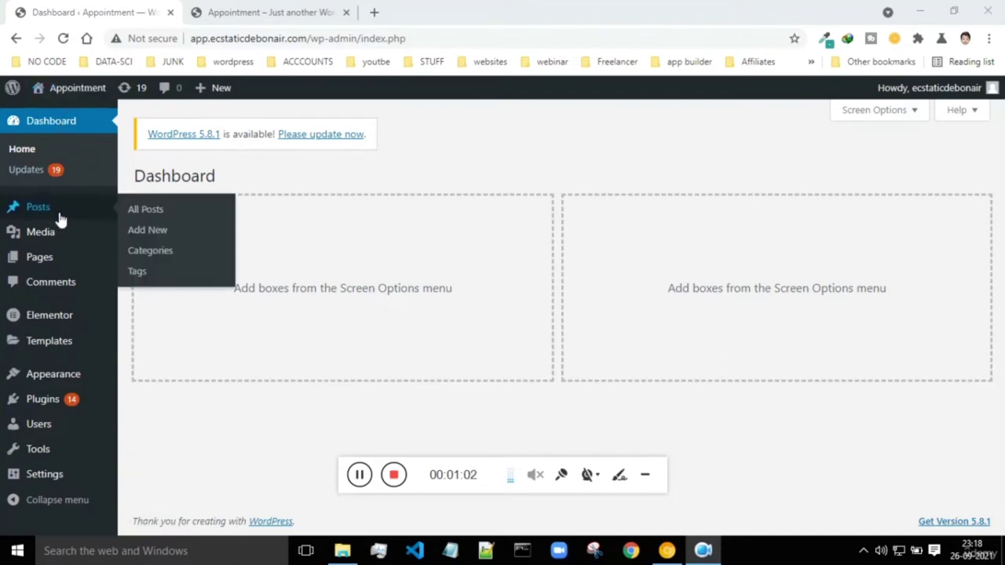
pyautogui.click(140, 219)
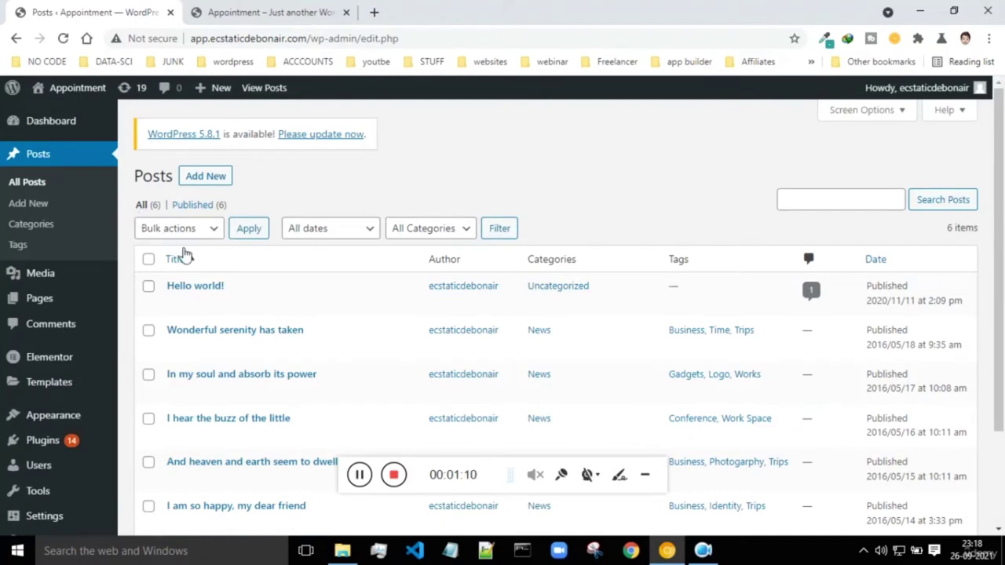
pyautogui.scroll(-3, 484, 254)
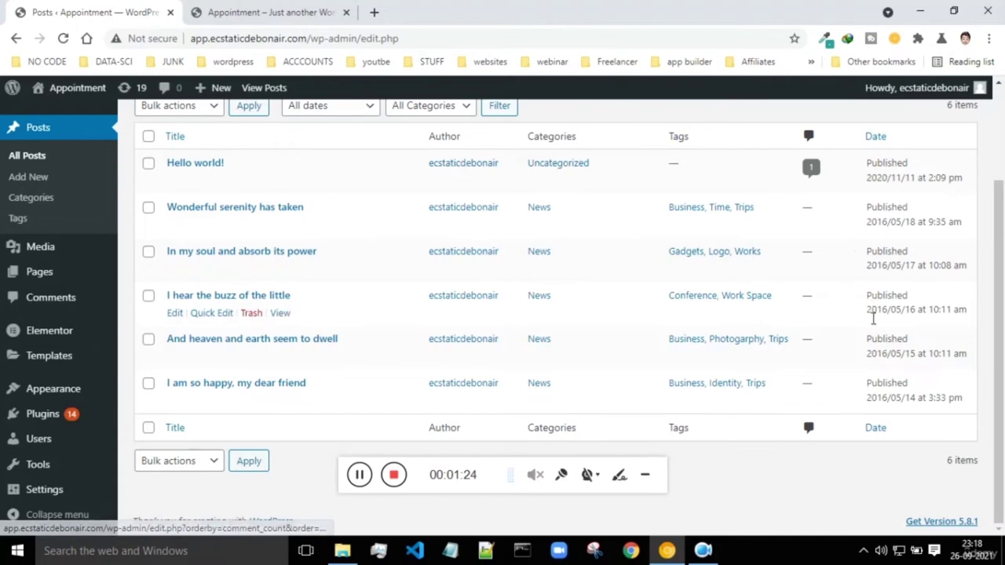
pyautogui.scroll(2, 688, 271)
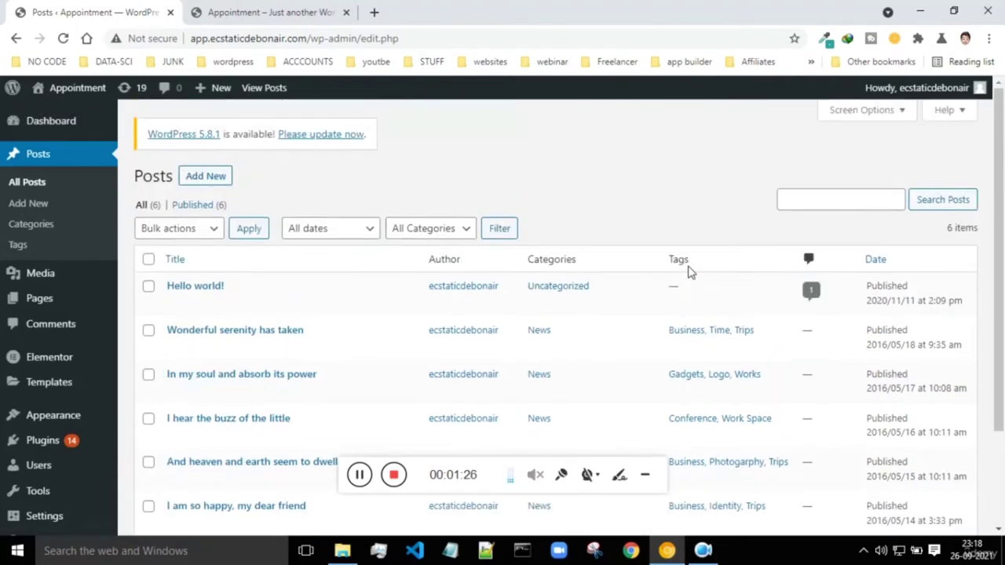
pyautogui.scroll(-2, 758, 358)
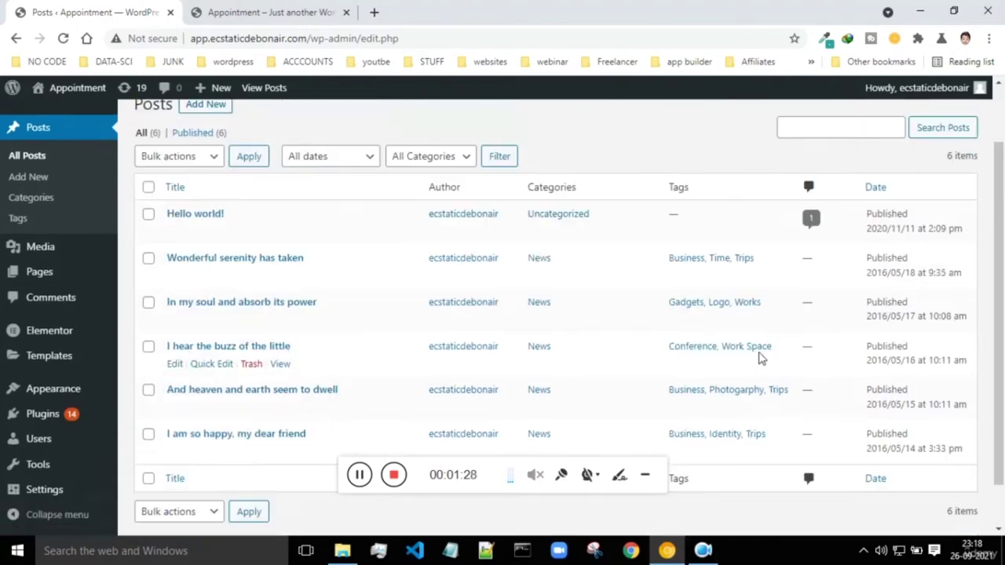
pyautogui.scroll(2, 758, 409)
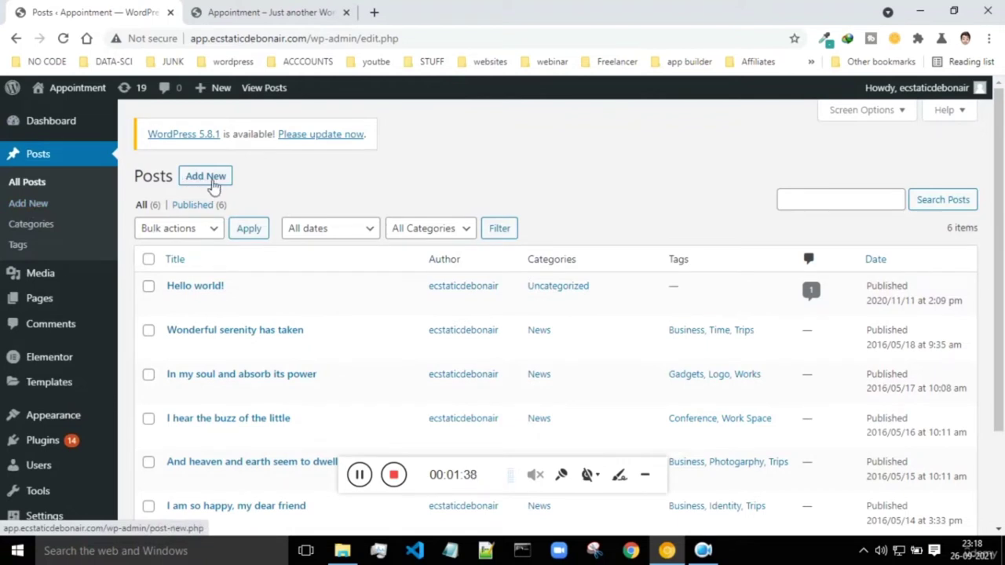
pyautogui.click(47, 224)
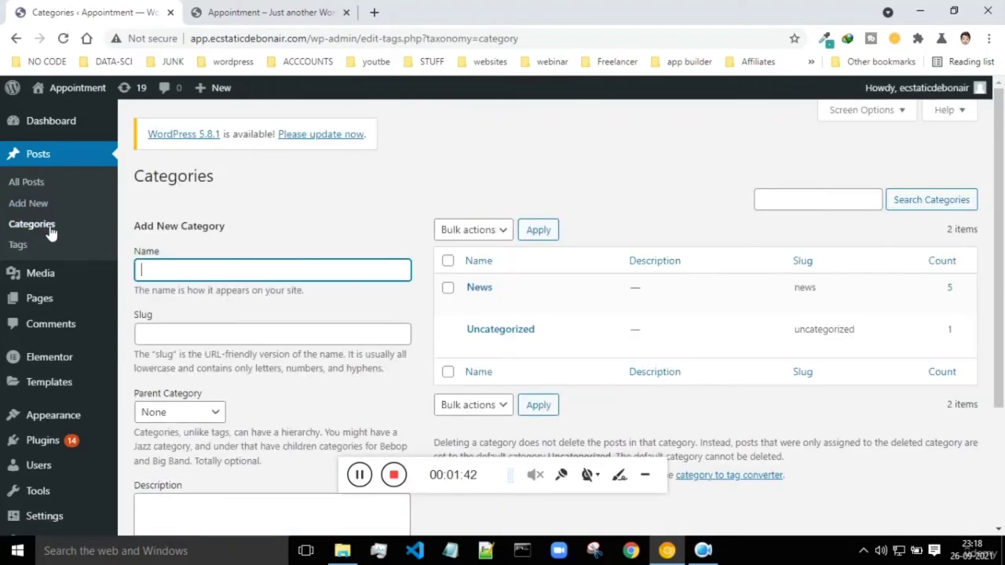
# - Fill the new category with name 'study', slug 'study-material' and parent News
pyautogui.scroll(-1, 364, 197)
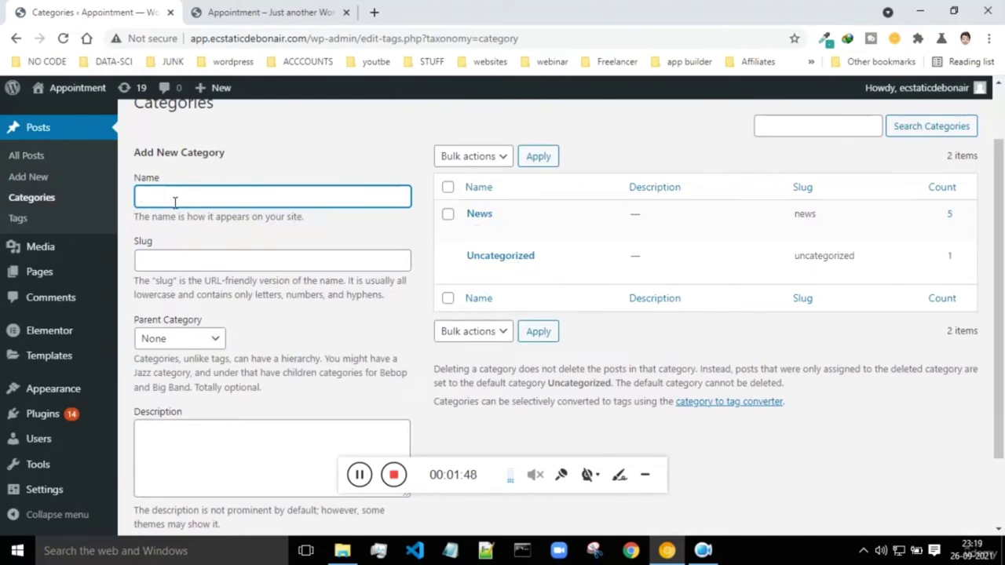
pyautogui.write('study')
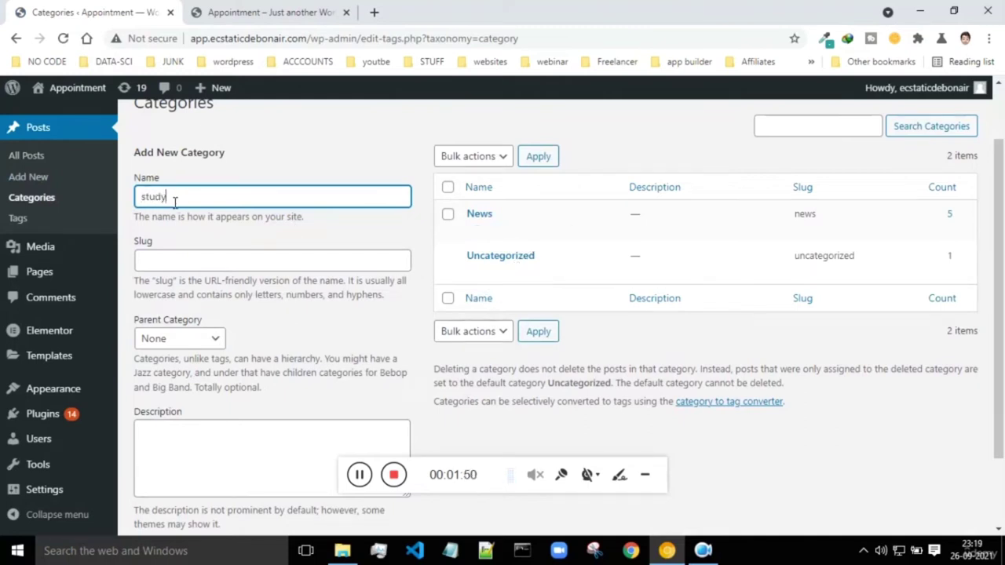
pyautogui.click(179, 263)
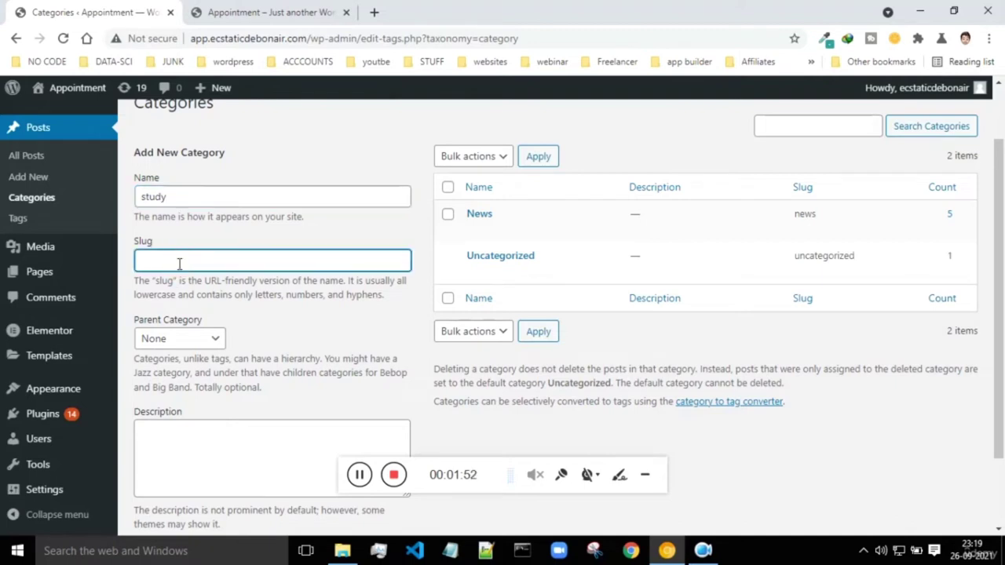
pyautogui.write('sty')
pyautogui.write('udy')
pyautogui.write('-material')
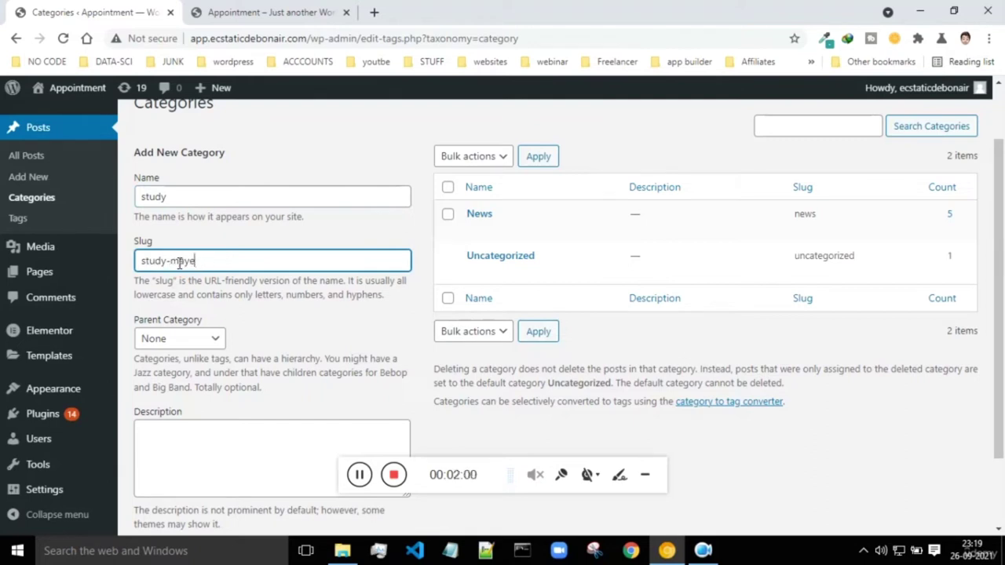
pyautogui.write('terial')
pyautogui.scroll(-2, 212, 224)
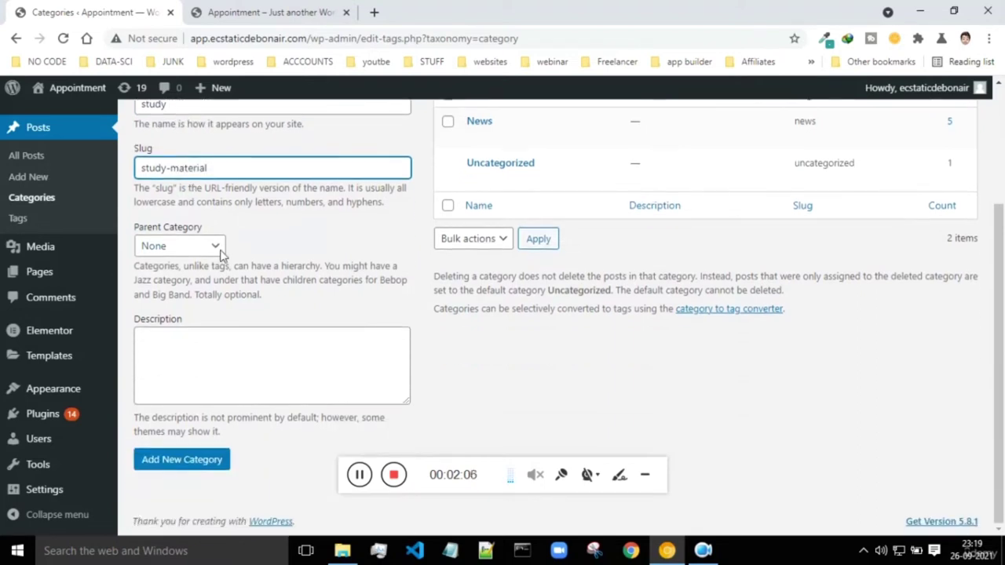
pyautogui.click(198, 250)
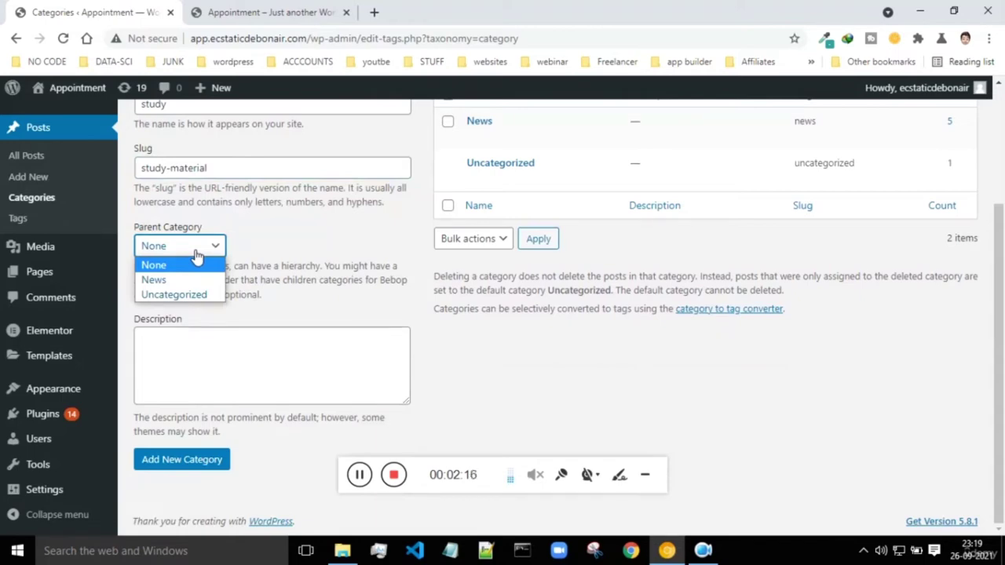
pyautogui.scroll(1, 540, 226)
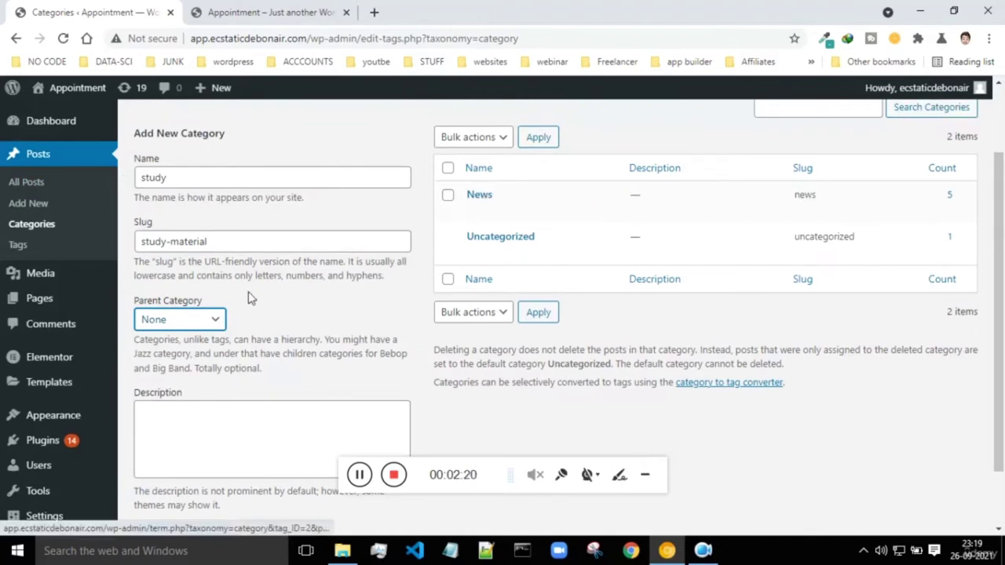
pyautogui.click(185, 319)
pyautogui.click(168, 353)
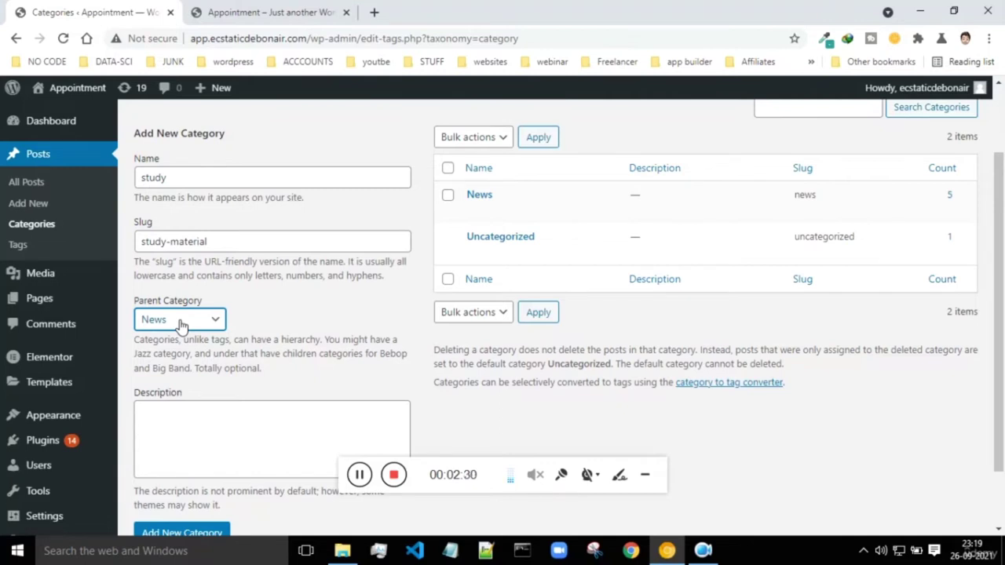
pyautogui.moveTo(474, 203)
# - Add the category 'breakin news' with slug 'breaking' under News
pyautogui.moveTo(184, 174); pyautogui.dragTo(128, 175)
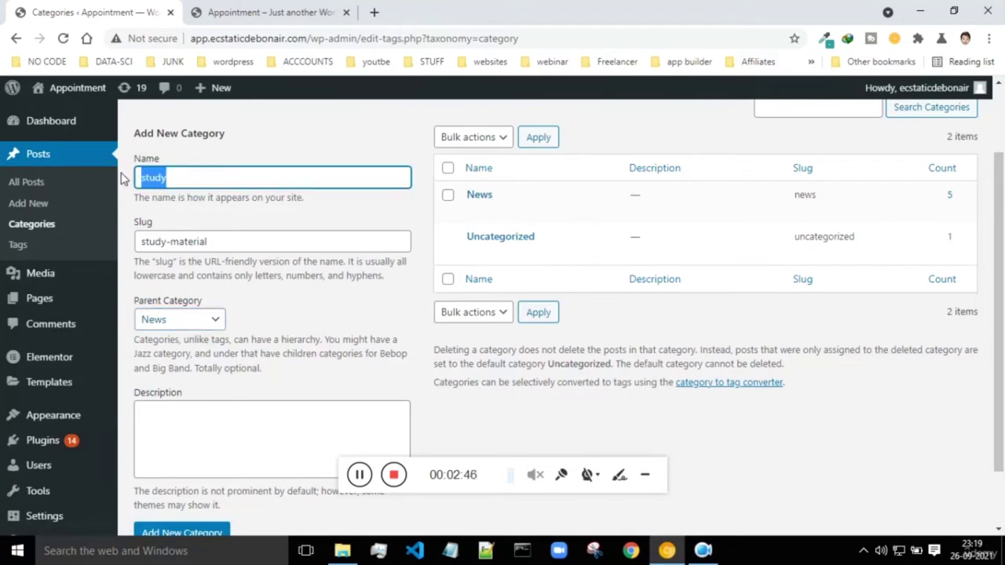
pyautogui.write('br')
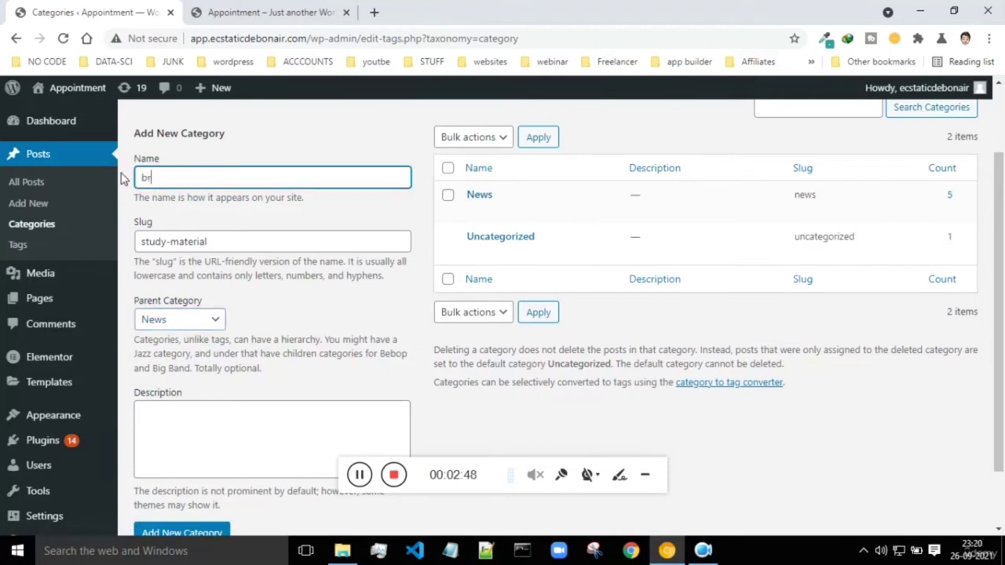
pyautogui.write('eakin news')
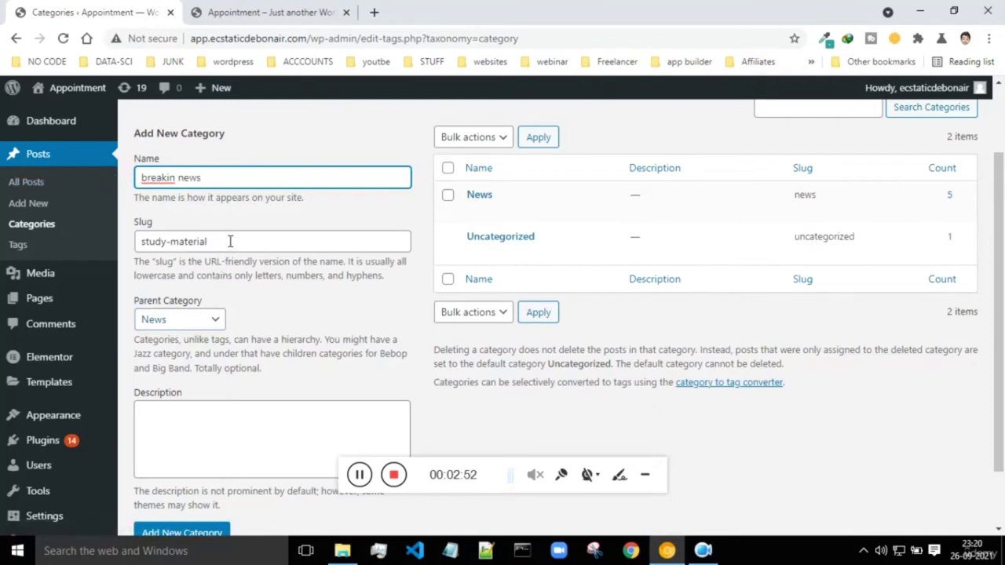
pyautogui.moveTo(228, 241); pyautogui.dragTo(108, 235)
pyautogui.write('b')
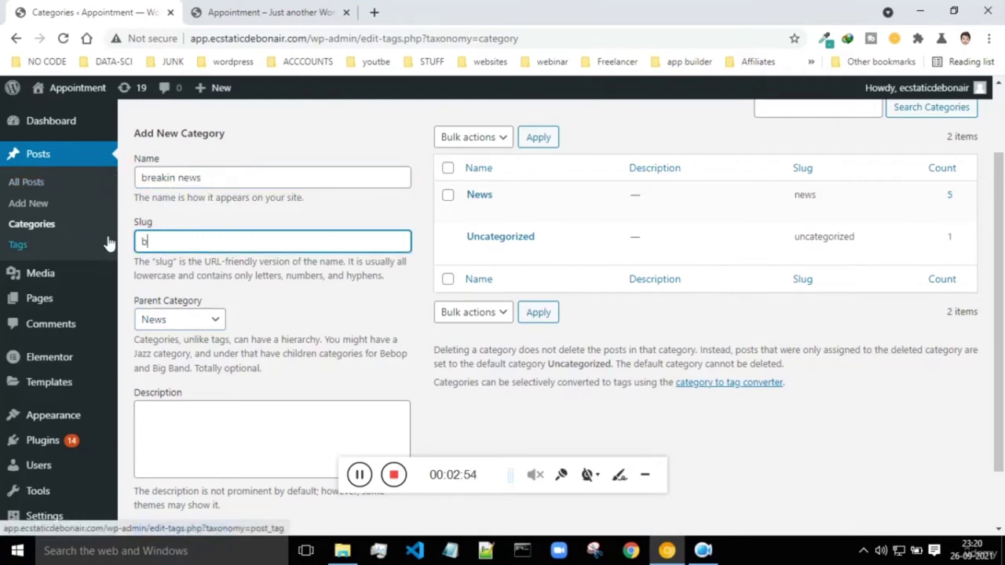
pyautogui.write('reakin')
pyautogui.press('BackSpace')
pyautogui.press('BackSpace')
pyautogui.write('kin')
pyautogui.press('BackSpace')
pyautogui.press('BackSpace')
pyautogui.press('BackSpace')
pyautogui.write('king')
pyautogui.scroll(-2, 108, 243)
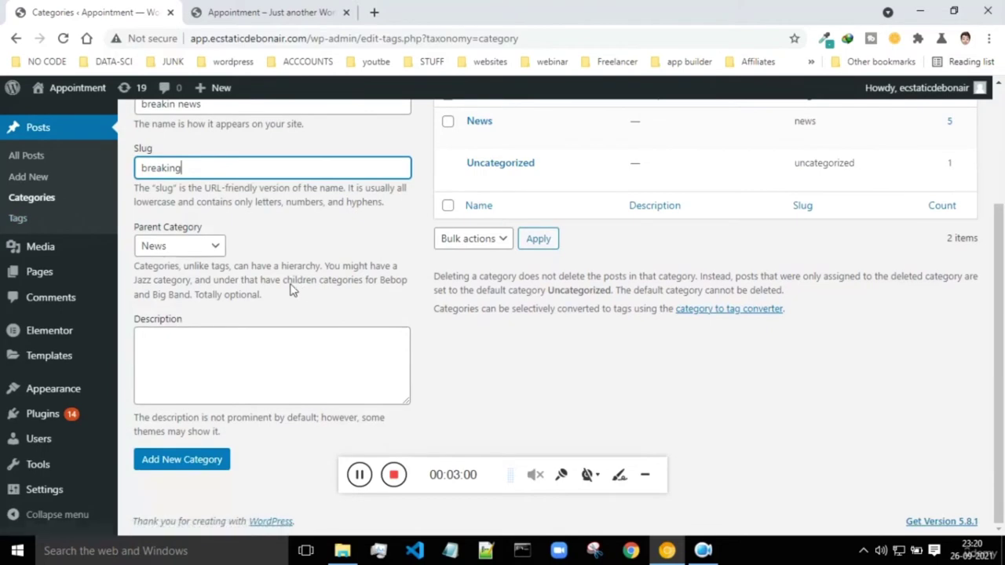
pyautogui.click(180, 463)
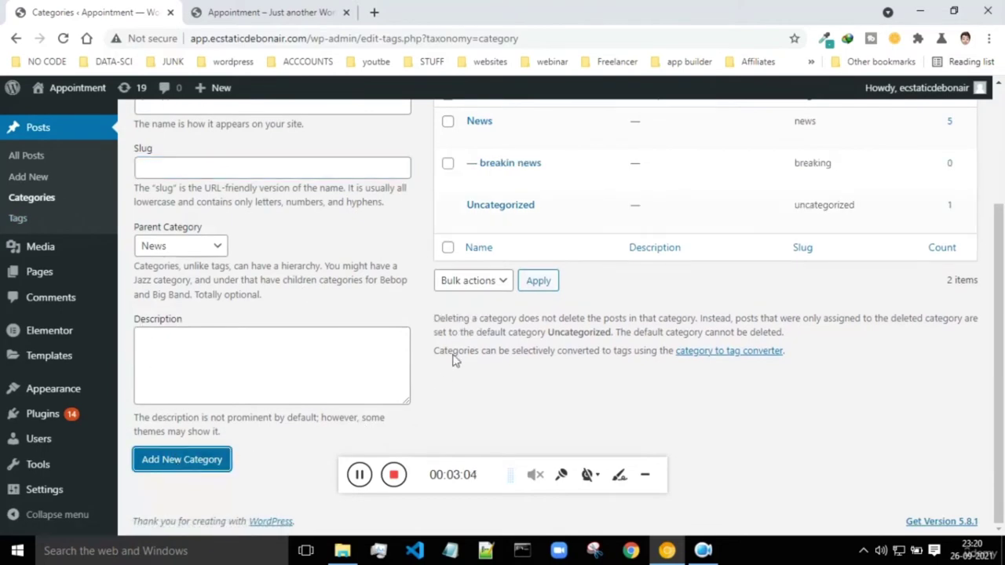
# - Add the category 'weather' with slug 'w'
pyautogui.scroll(1, 464, 337)
pyautogui.click(178, 179)
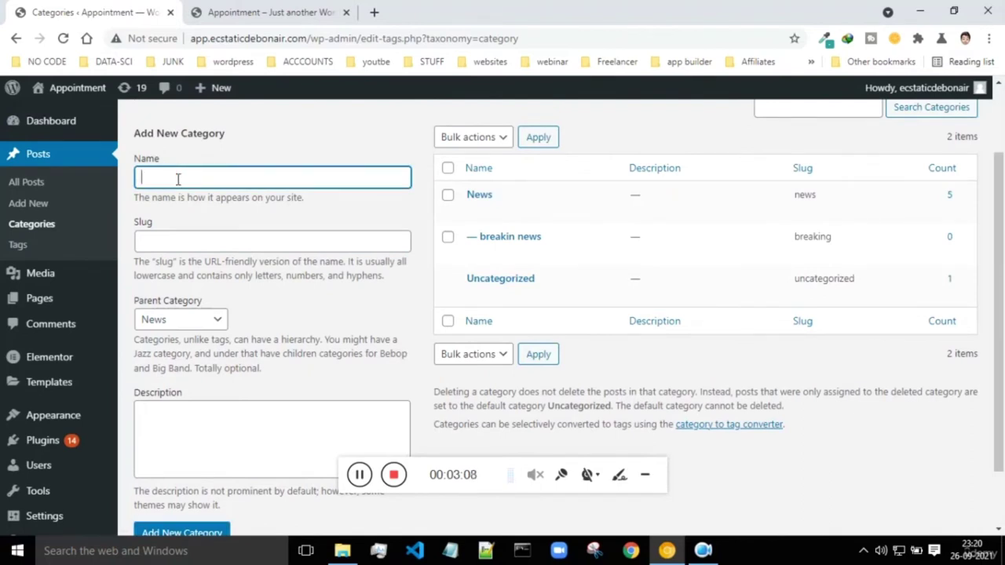
pyautogui.write('weather')
pyautogui.click(152, 243)
pyautogui.write('w')
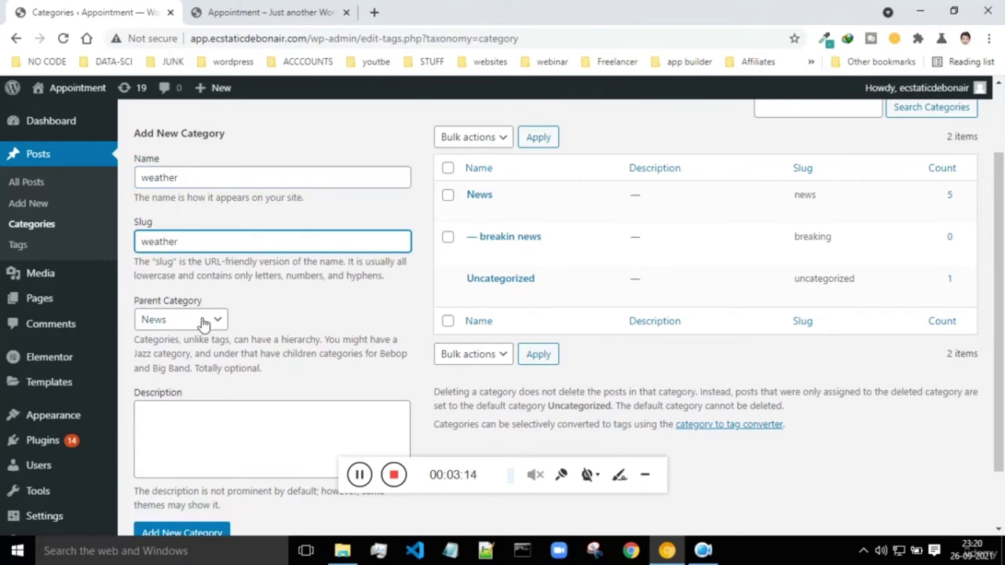
pyautogui.scroll(-2, 249, 414)
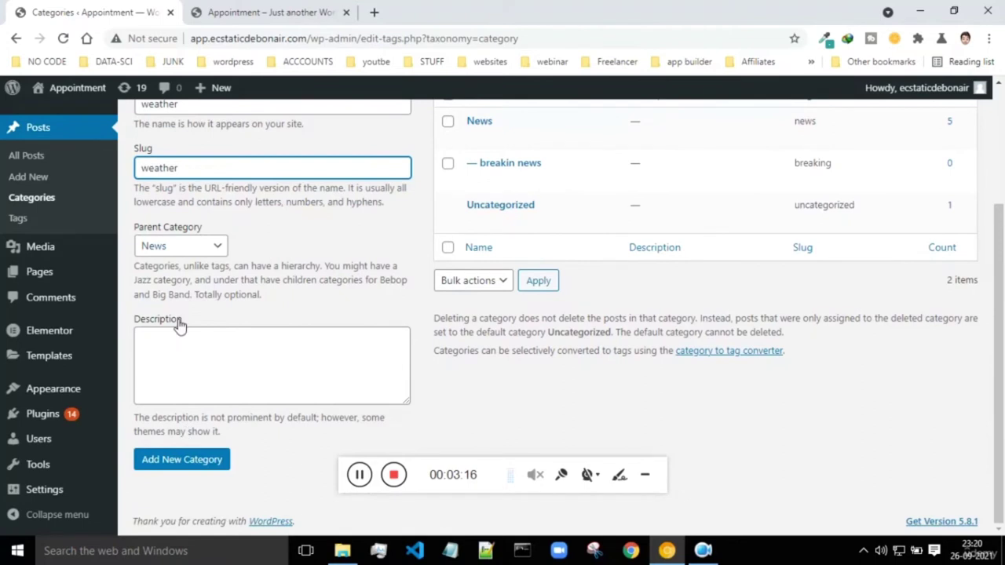
pyautogui.click(190, 461)
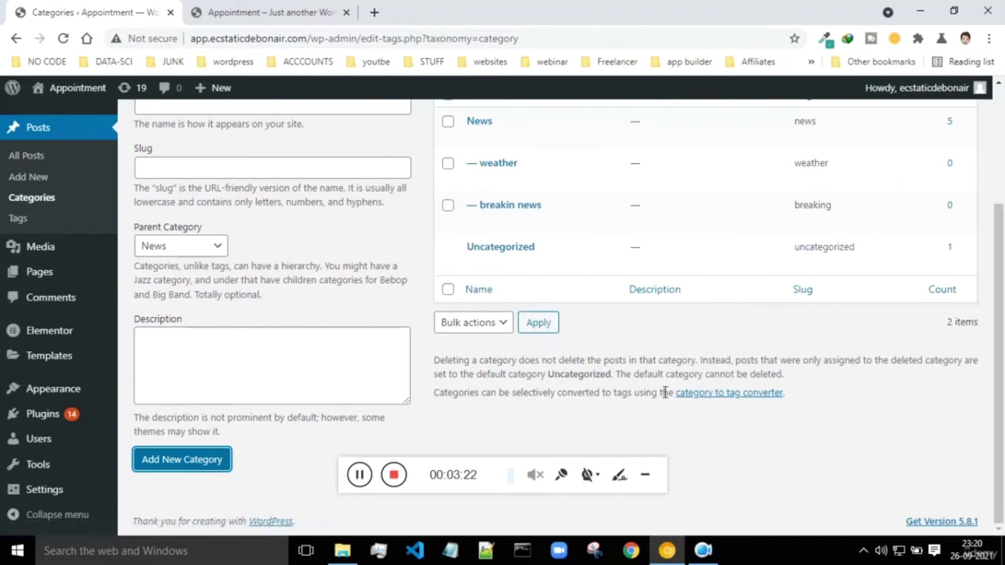
pyautogui.scroll(1, 665, 397)
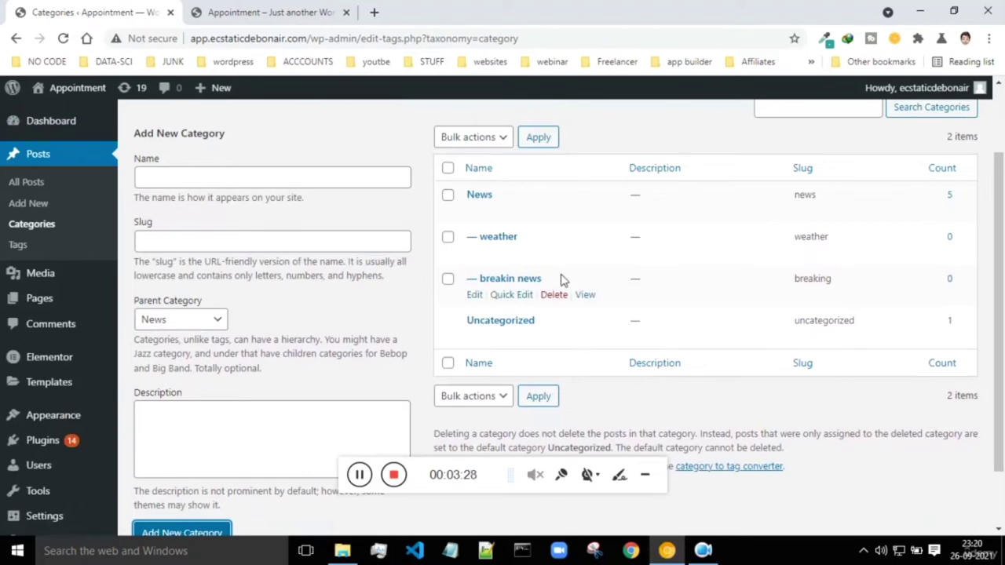
# - Choose weather as the Parent Category for the next category
pyautogui.click(216, 319)
pyautogui.click(197, 367)
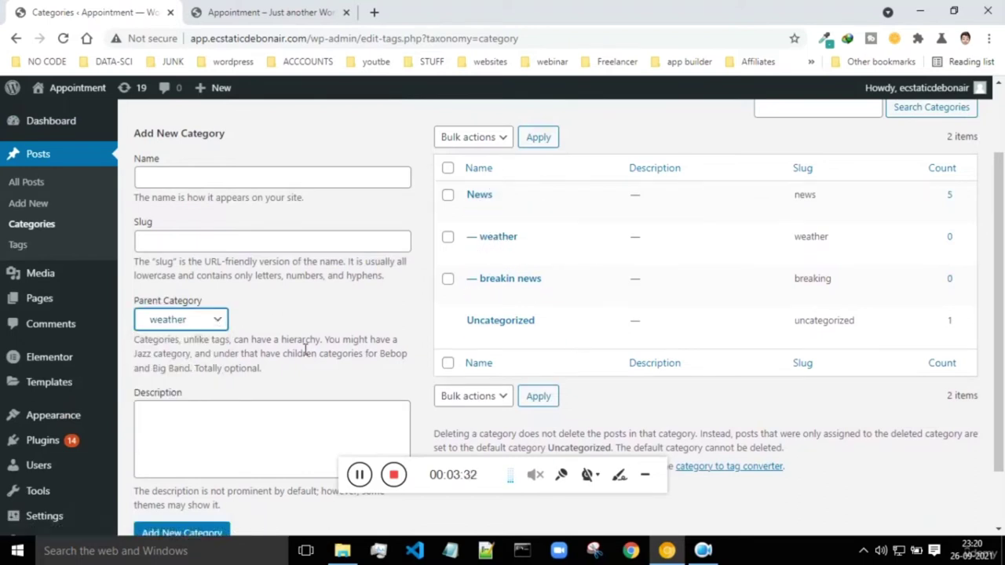
pyautogui.click(207, 322)
pyautogui.click(245, 318)
pyautogui.click(19, 246)
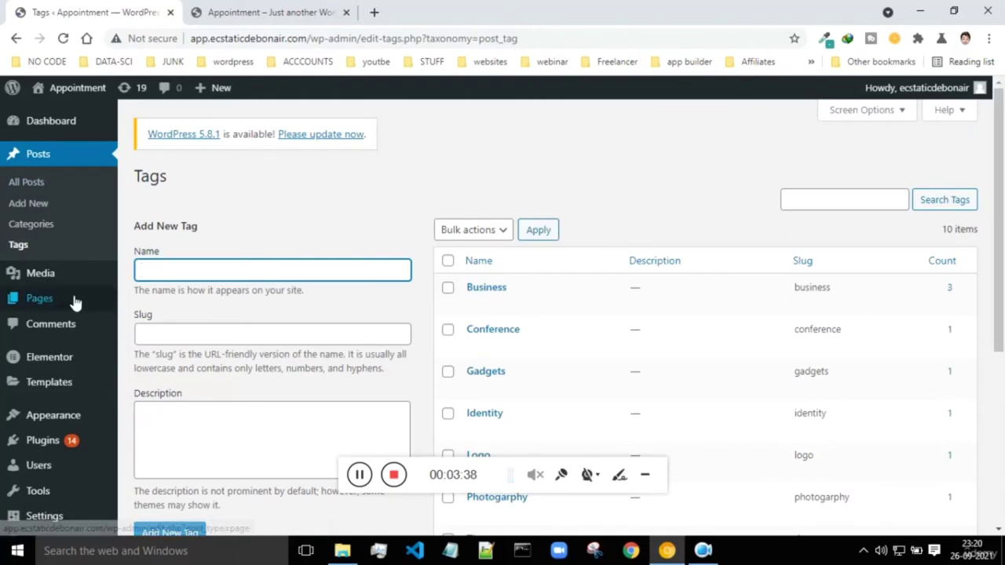
# - Scroll through the post tags list, then open the Media Library
pyautogui.scroll(-4, 633, 238)
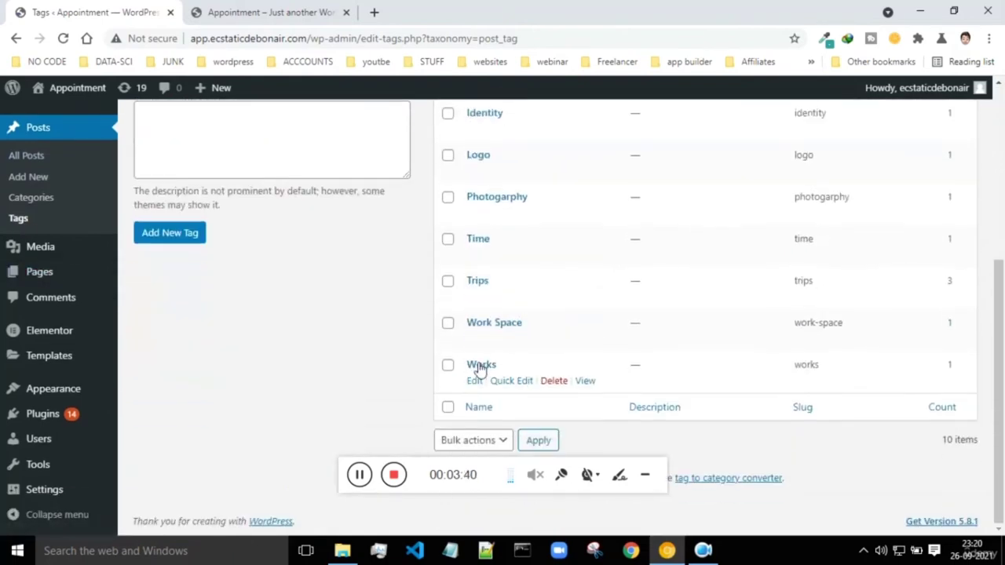
pyautogui.scroll(4, 525, 215)
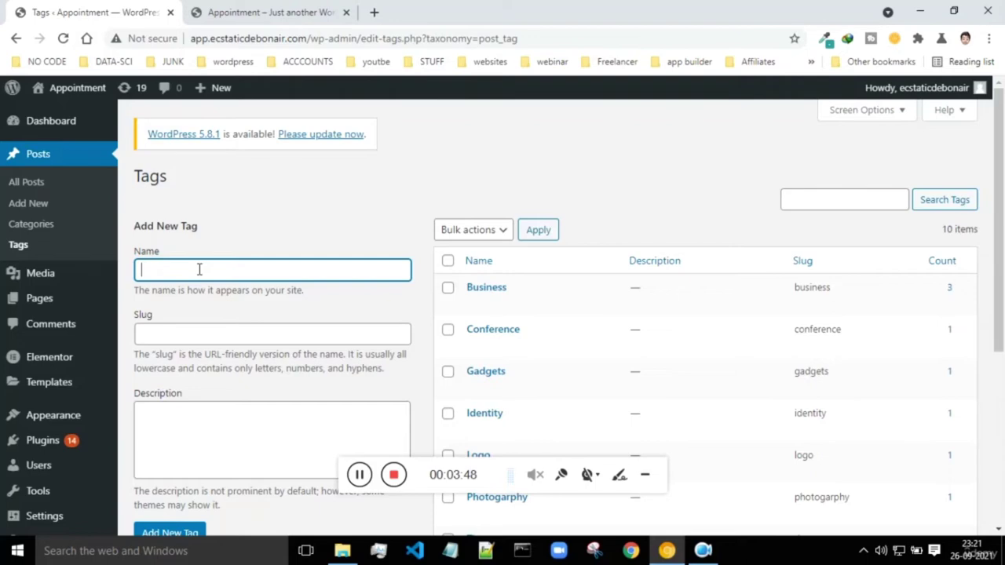
pyautogui.scroll(-4, 717, 307)
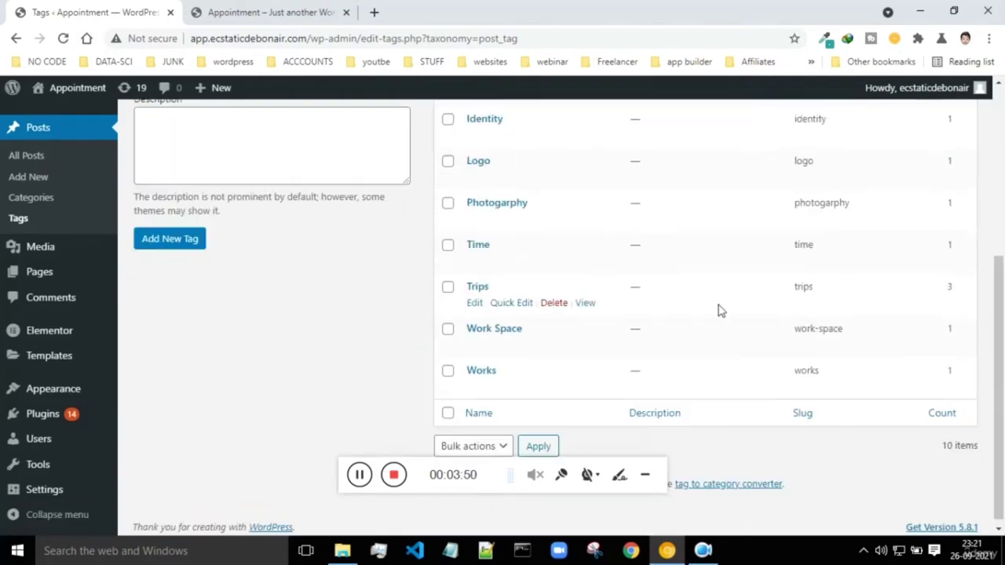
pyautogui.scroll(1, 759, 294)
pyautogui.scroll(3, 758, 294)
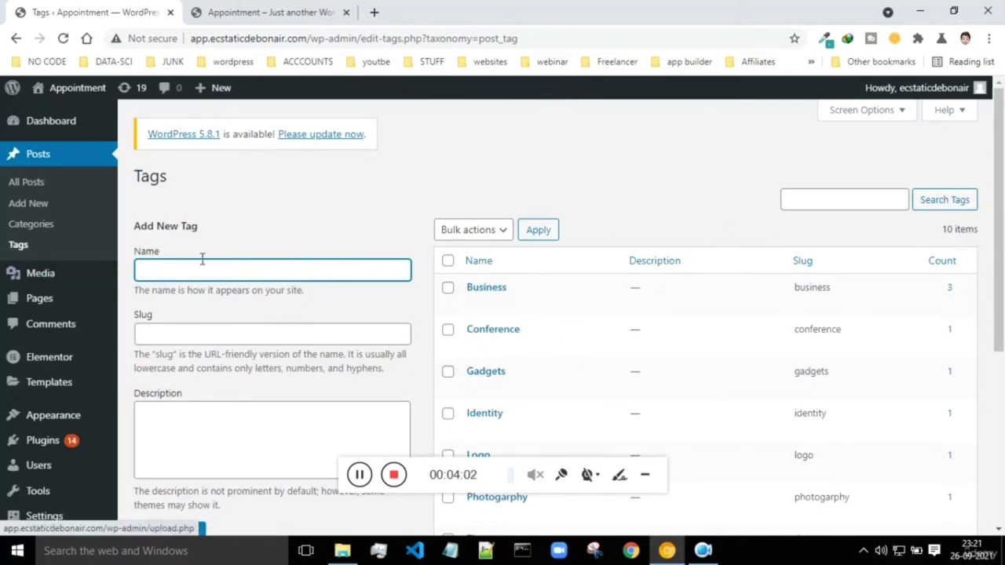
pyautogui.scroll(-1, 202, 259)
pyautogui.click(65, 247)
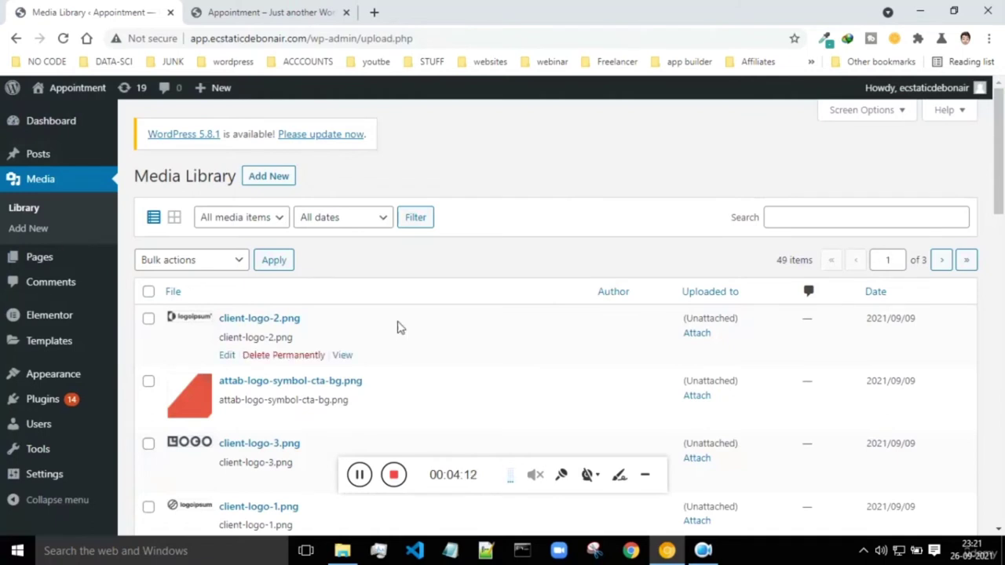
# - Permanently delete attab-logo-symbol-cta-bg.png, confirming the browser prompt with OK
pyautogui.scroll(-3, 449, 268)
pyautogui.scroll(-3, 447, 267)
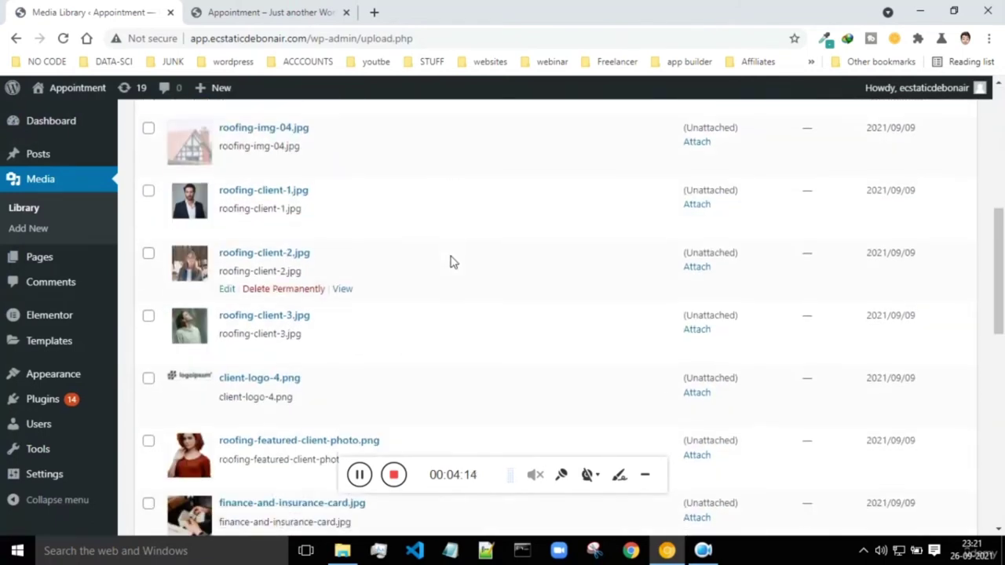
pyautogui.scroll(-3, 447, 267)
pyautogui.scroll(-2, 252, 197)
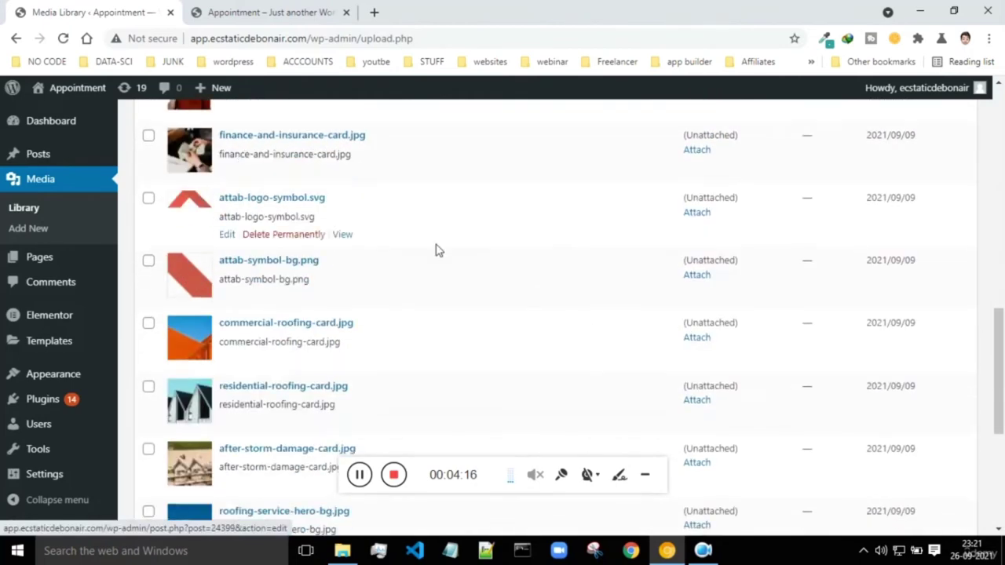
pyautogui.scroll(9, 514, 270)
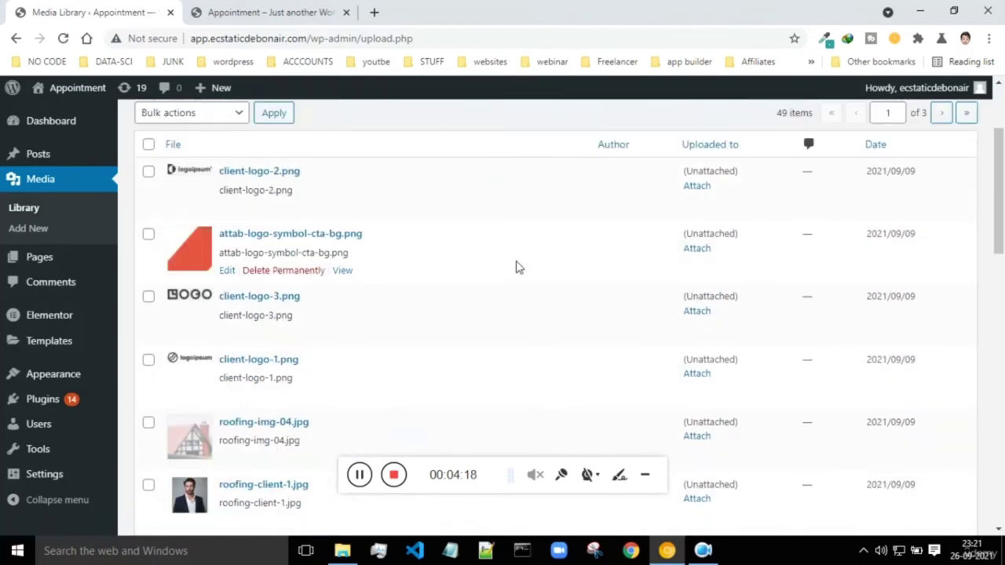
pyautogui.click(148, 234)
pyautogui.scroll(2, 353, 251)
pyautogui.scroll(-2, 327, 238)
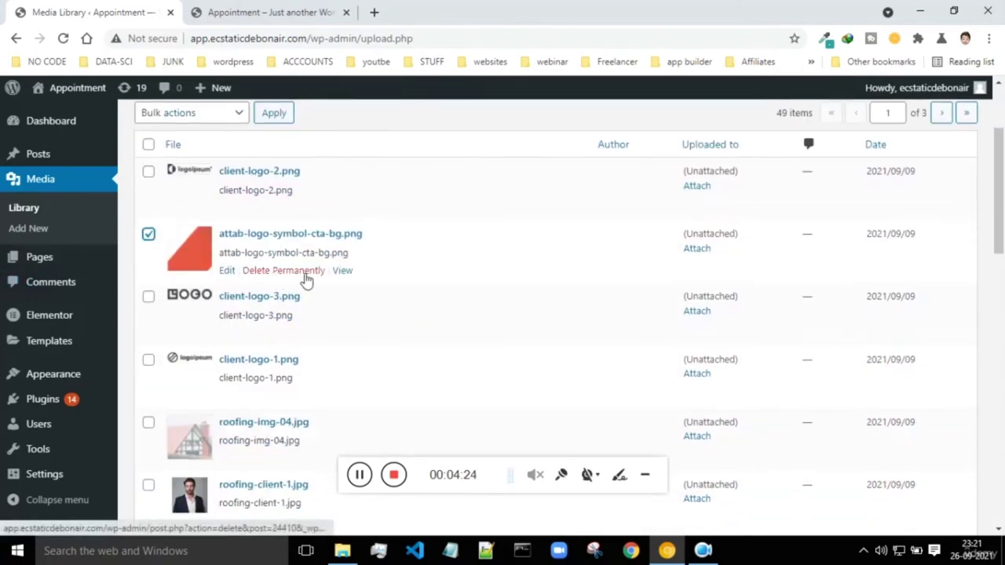
pyautogui.click(267, 271)
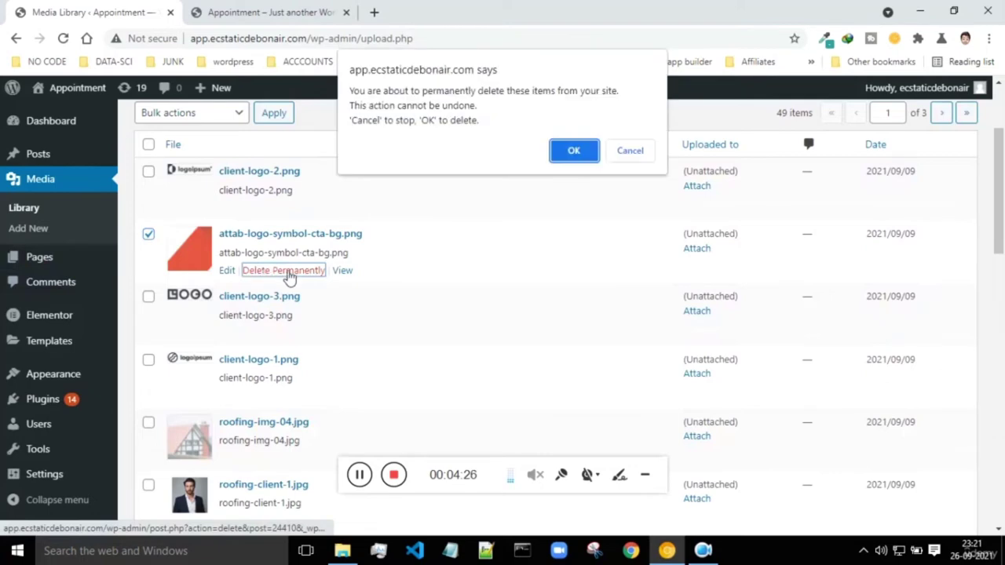
pyautogui.click(574, 152)
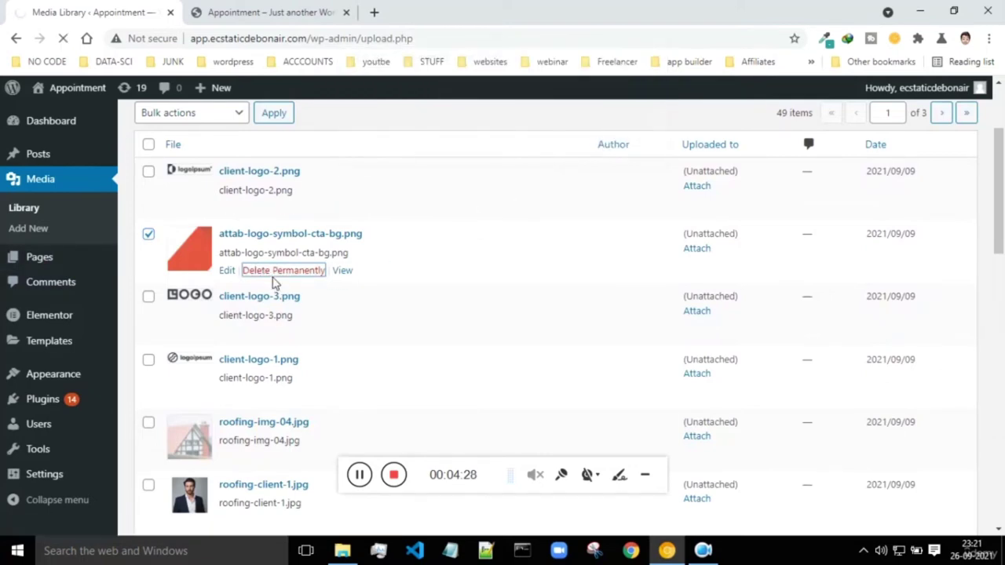
pyautogui.scroll(-4, 334, 229)
pyautogui.scroll(4, 333, 229)
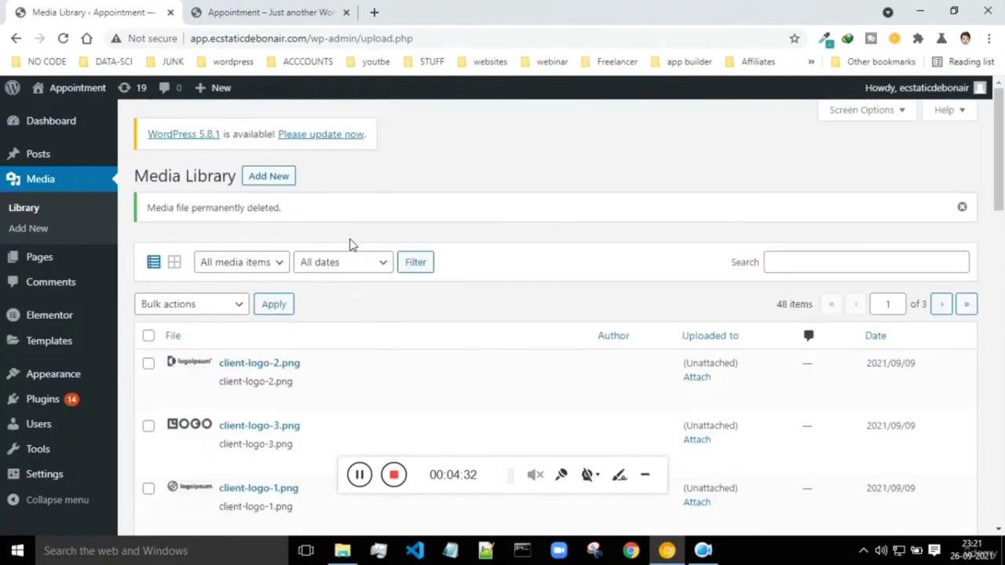
pyautogui.scroll(-3, 350, 242)
pyautogui.scroll(1, 341, 247)
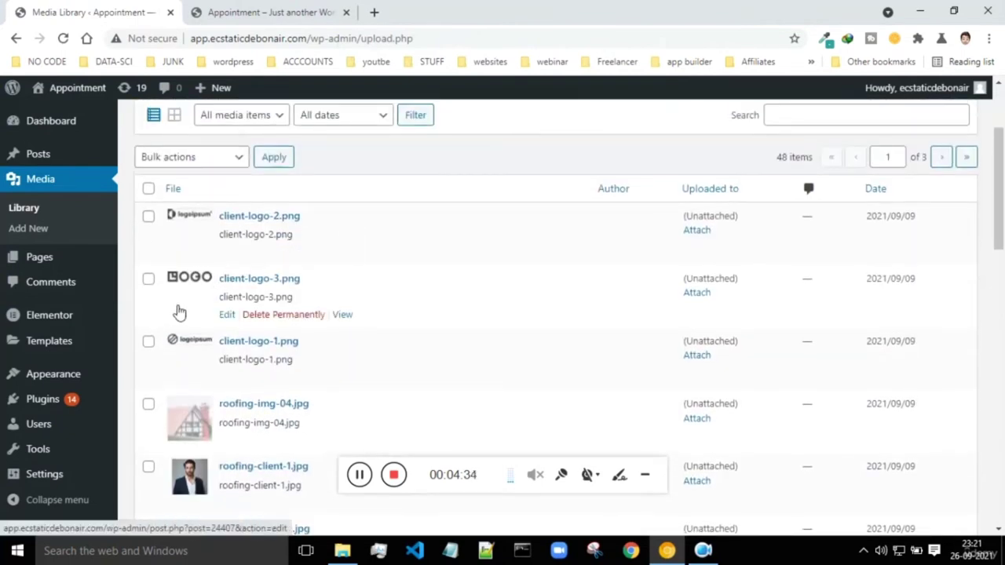
# - Tick roofing-img-04.jpg and look through Bulk actions without applying any
pyautogui.click(151, 409)
pyautogui.click(211, 159)
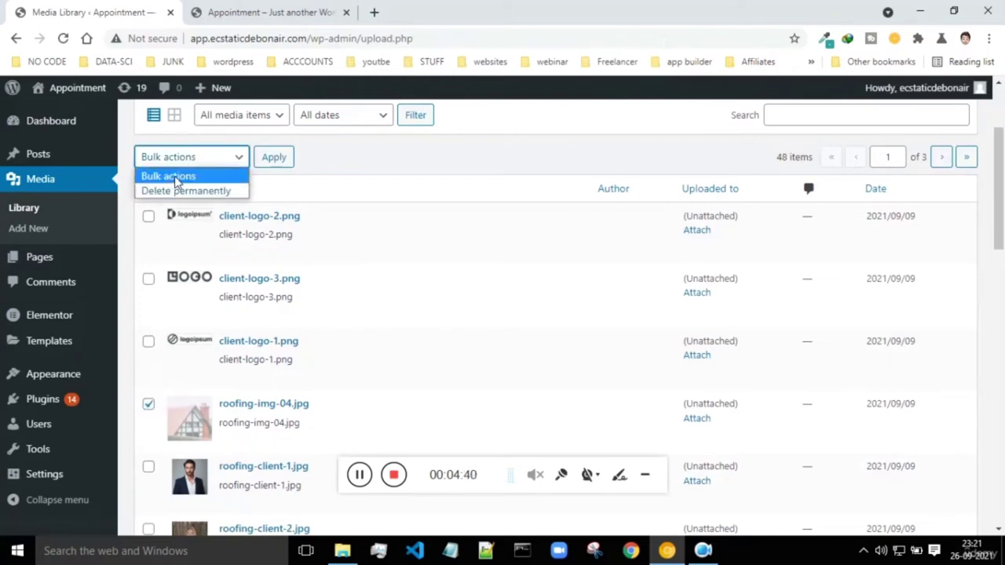
pyautogui.click(410, 168)
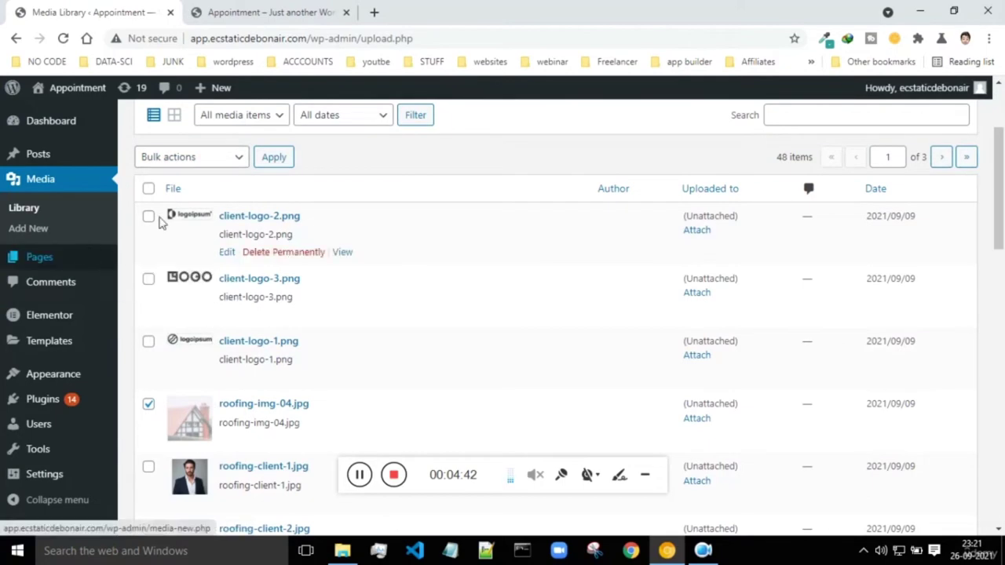
pyautogui.scroll(-6, 169, 298)
pyautogui.scroll(6, 176, 369)
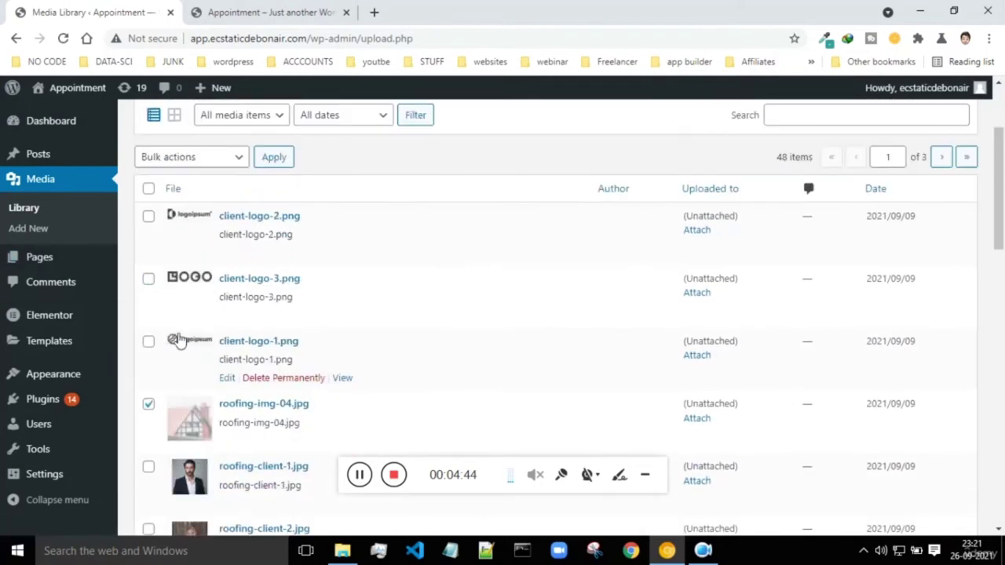
pyautogui.click(235, 157)
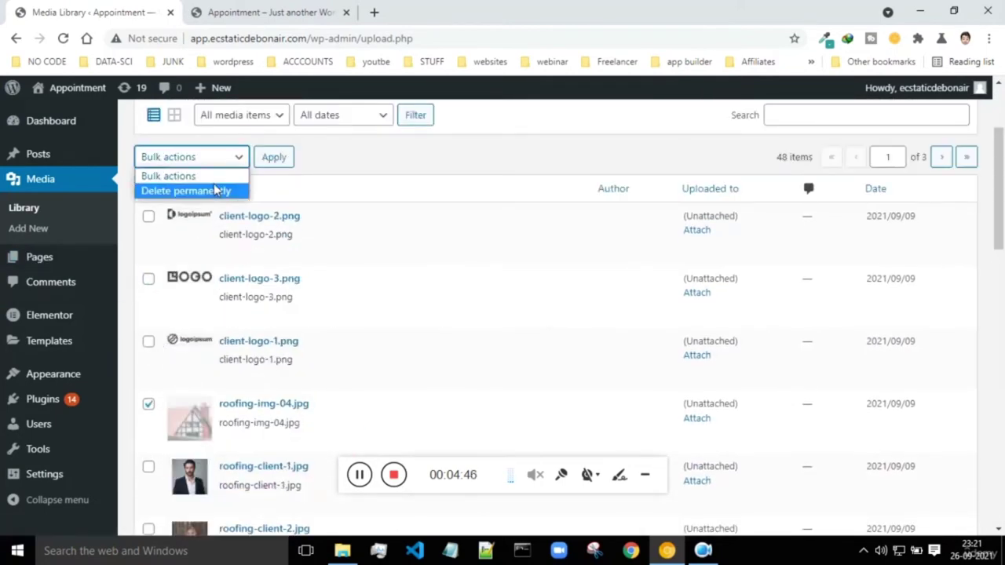
pyautogui.click(375, 159)
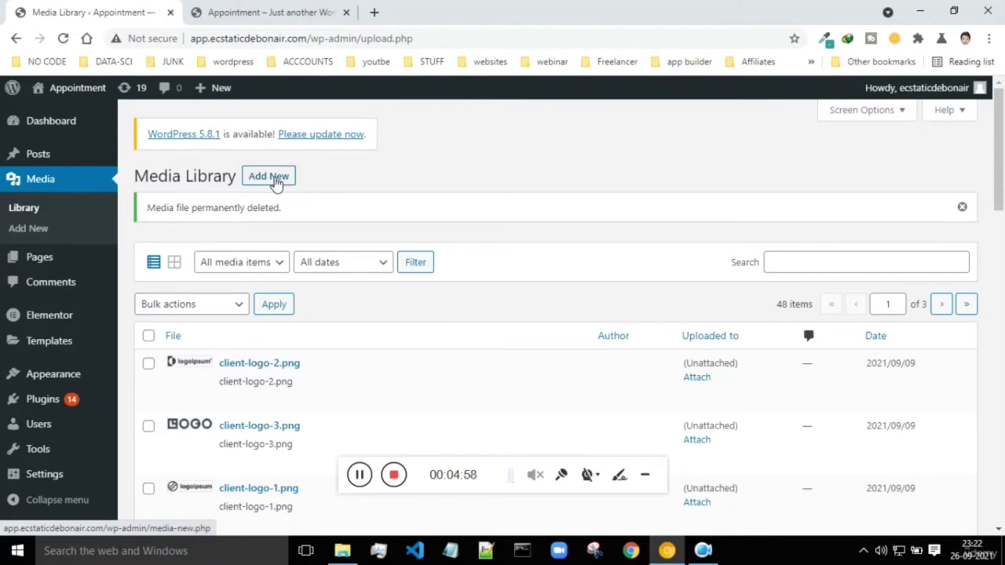
pyautogui.scroll(-2, 274, 183)
pyautogui.moveTo(61, 267)
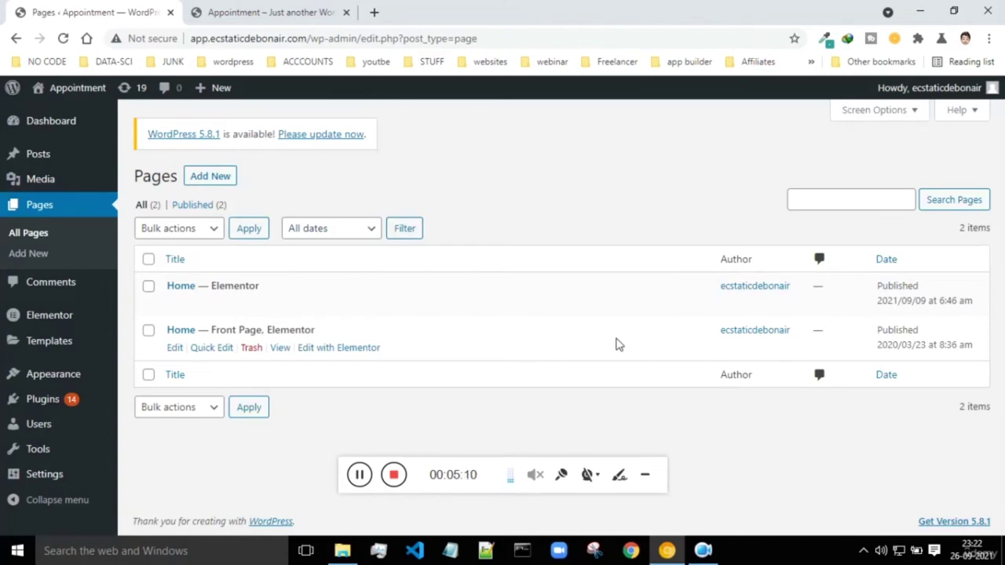
# - View the live dental site homepage, then start a new blank page from Pages
pyautogui.click(239, 11)
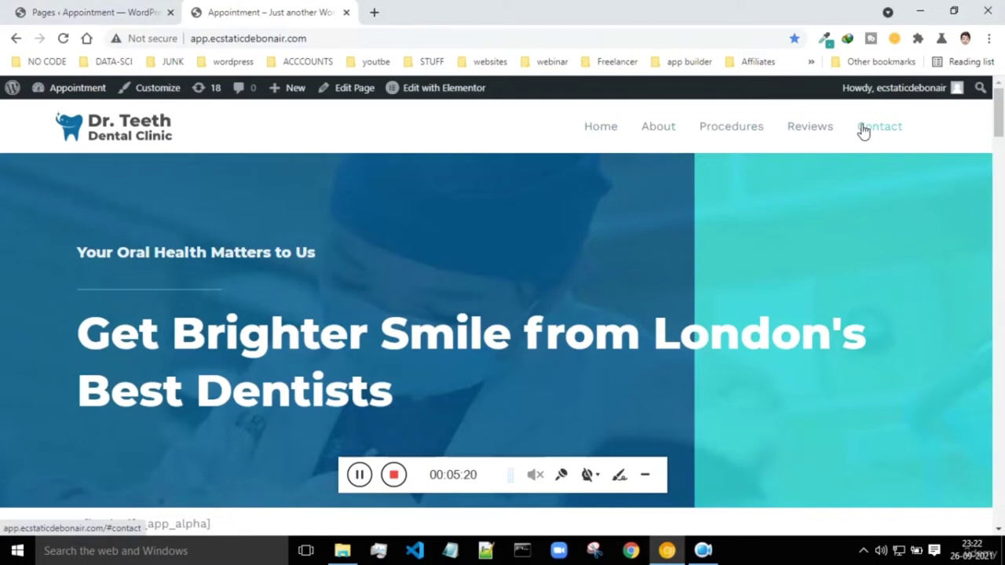
pyautogui.click(99, 11)
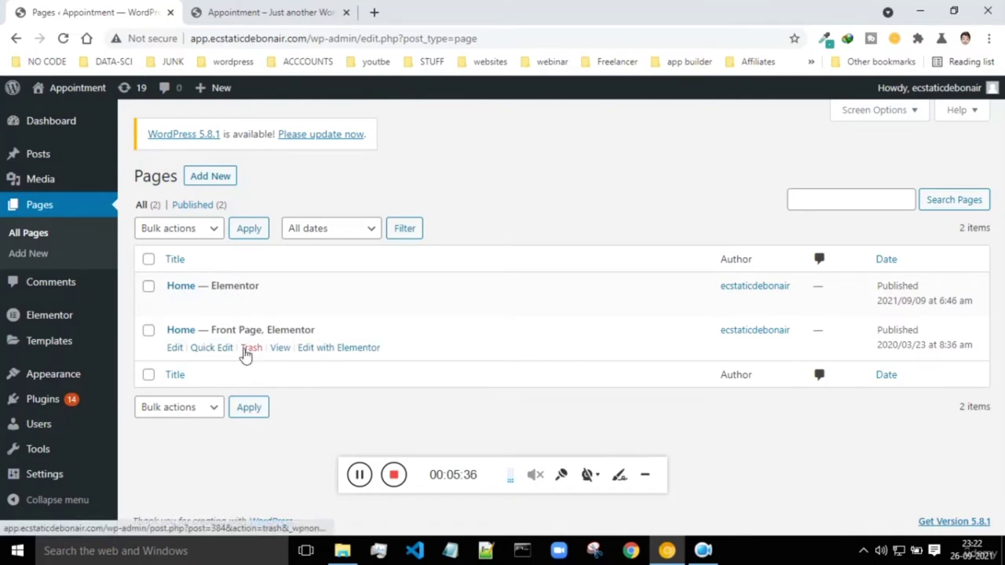
pyautogui.click(224, 179)
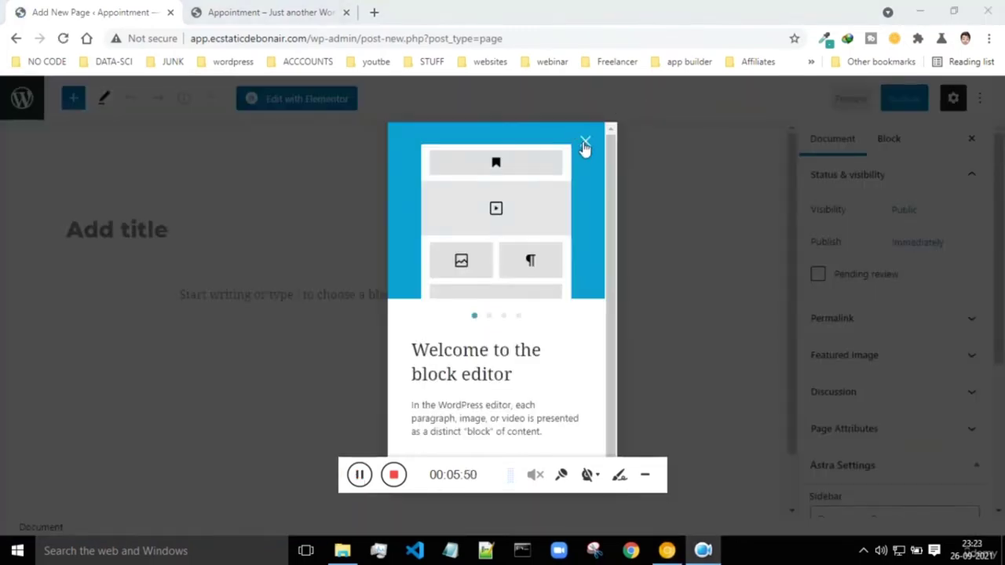
# - Title the new page 'about us' and write the body text 'something abut'
pyautogui.click(121, 228)
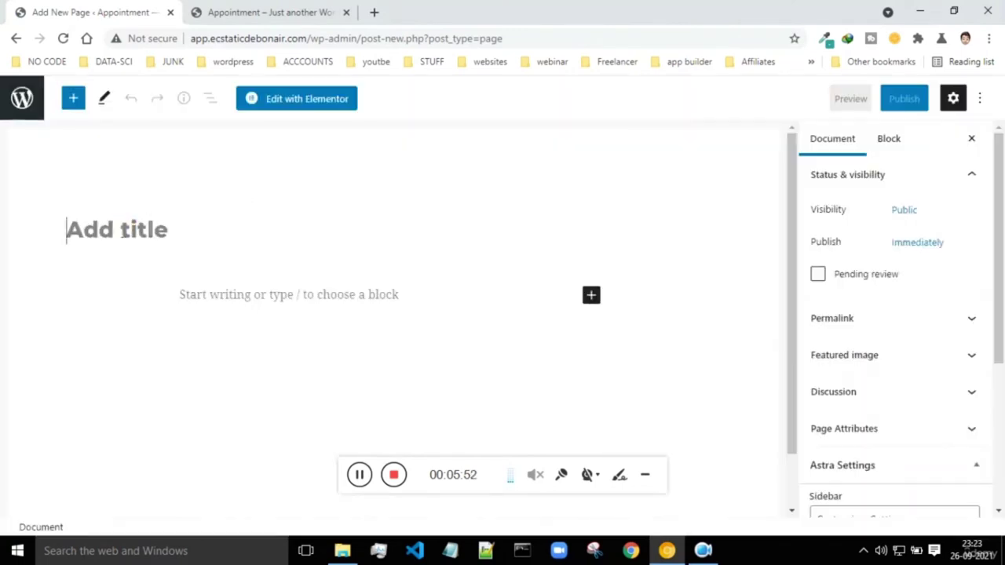
pyautogui.write('about')
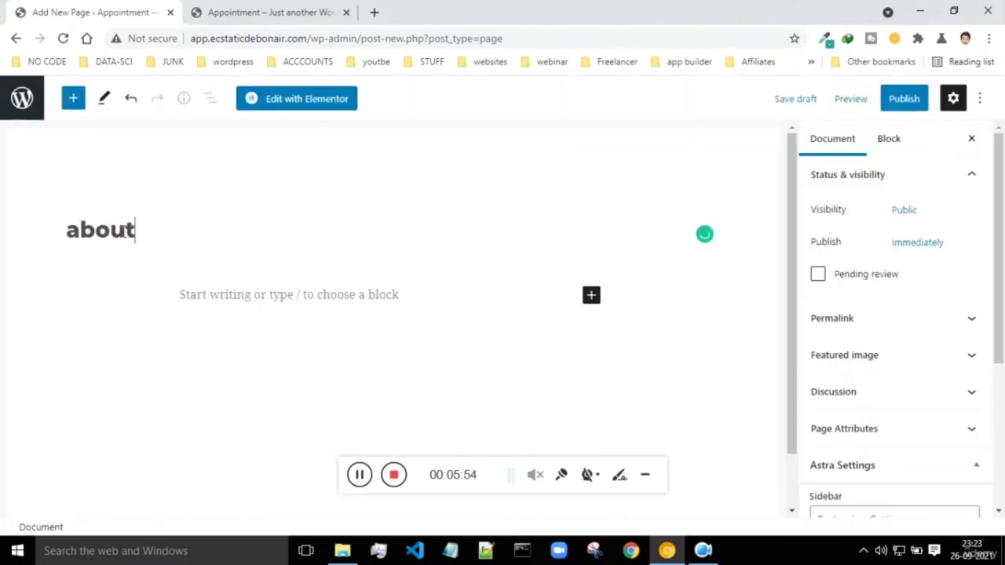
pyautogui.write(' us')
pyautogui.click(227, 293)
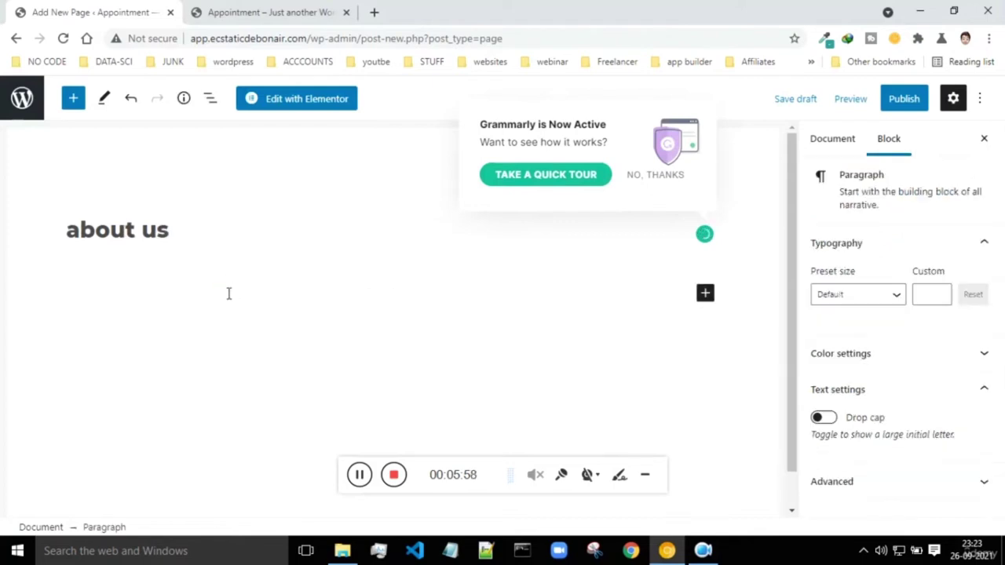
pyautogui.write('something abut me')
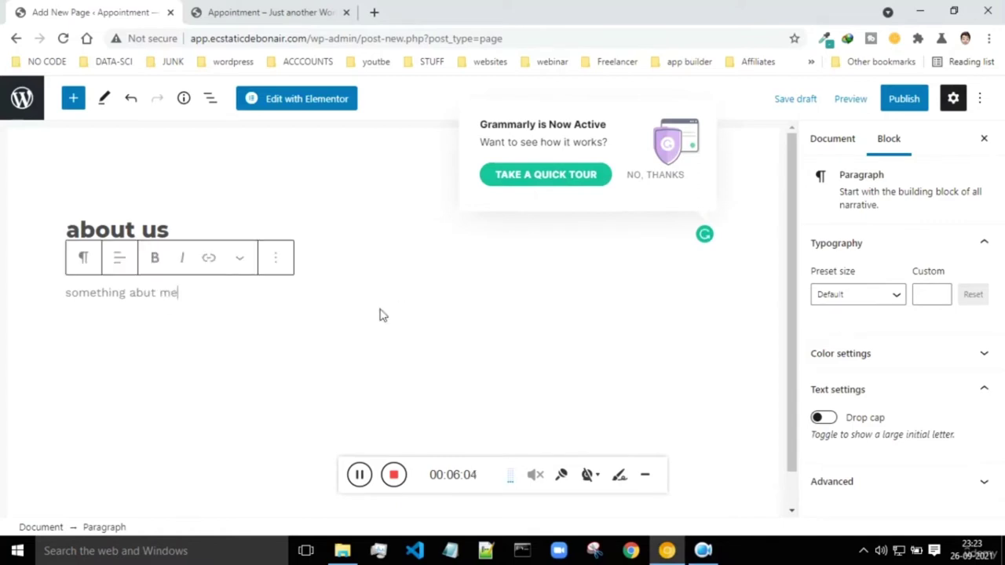
# - Publish the about us page and go back to the previous admin screen
pyautogui.click(904, 98)
pyautogui.click(887, 102)
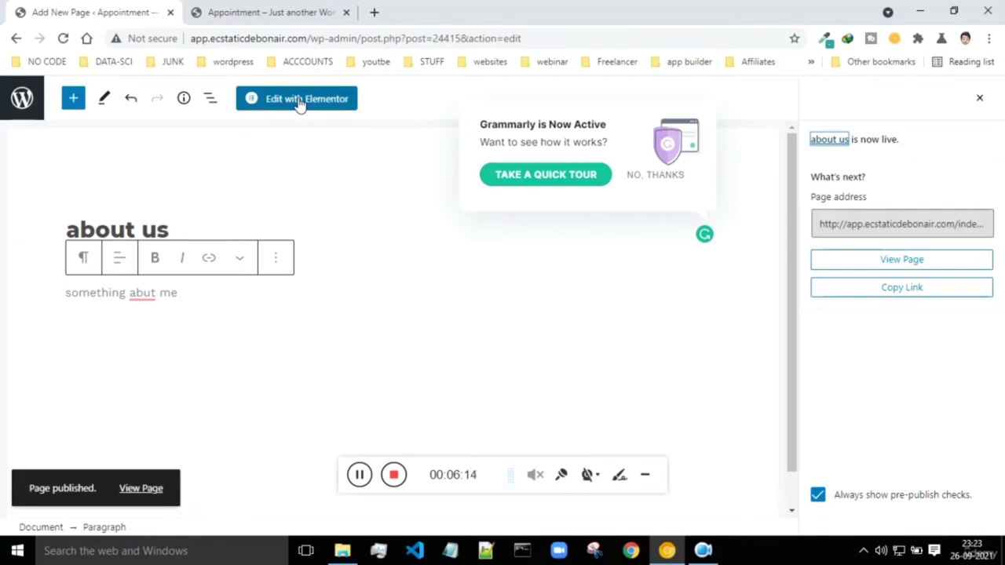
pyautogui.click(16, 39)
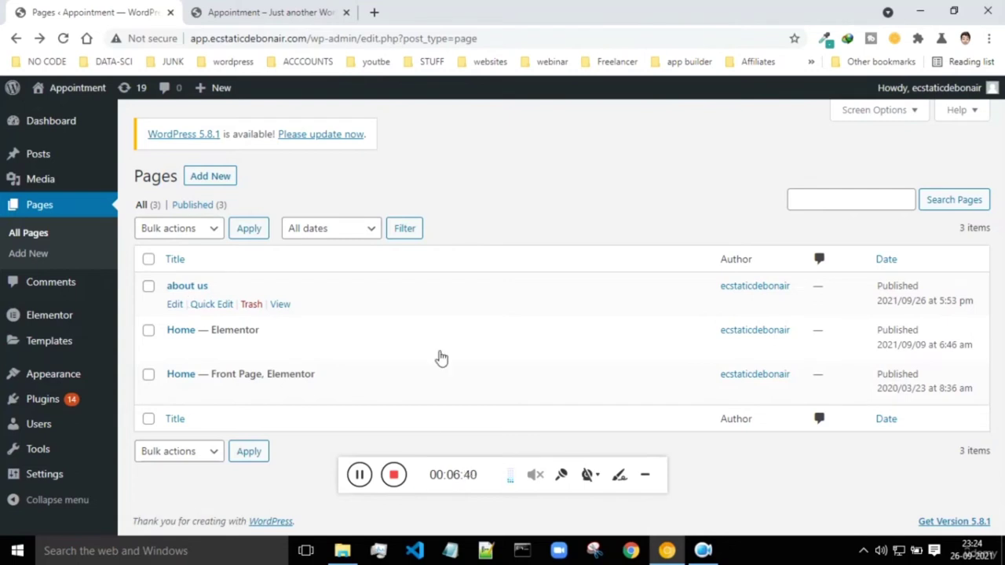
# - View All Pages, now listing about us, Home — Elementor and Home — Front Page
pyautogui.click(393, 475)
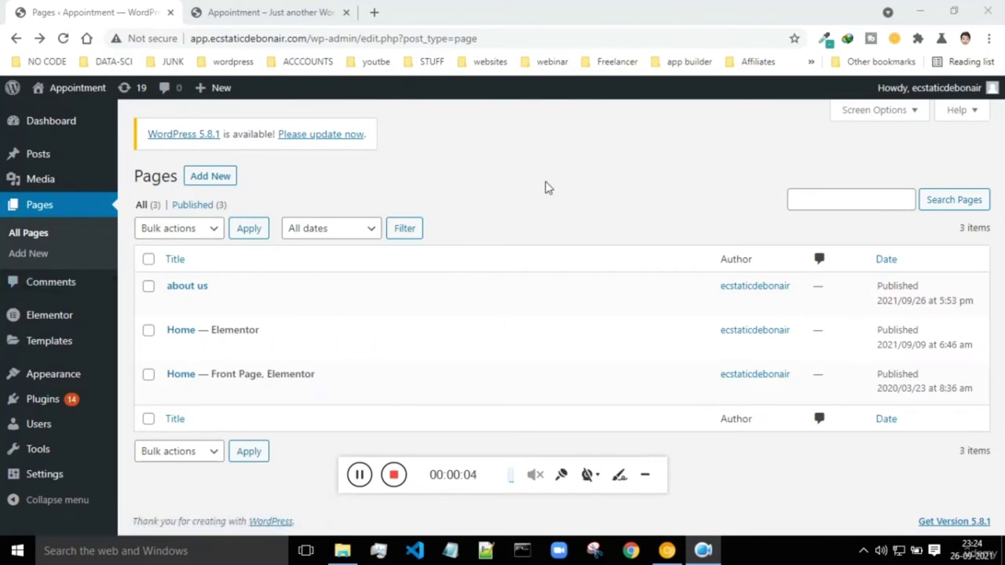
# - Open Comments to see the single sample comment on Hello world!, previewing the Posts, Elementor and Templates submenus
pyautogui.click(56, 288)
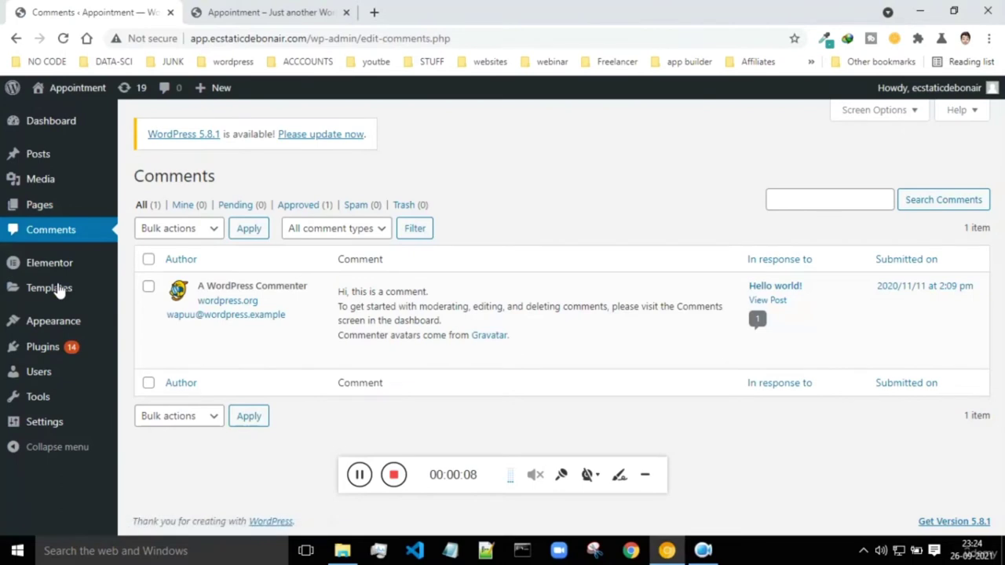
pyautogui.moveTo(41, 160)
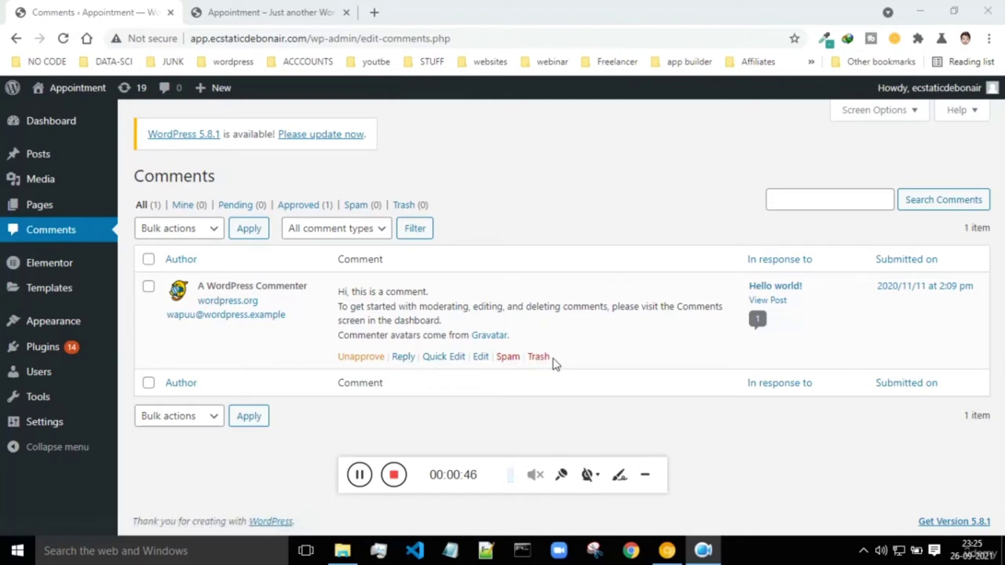
pyautogui.moveTo(26, 265)
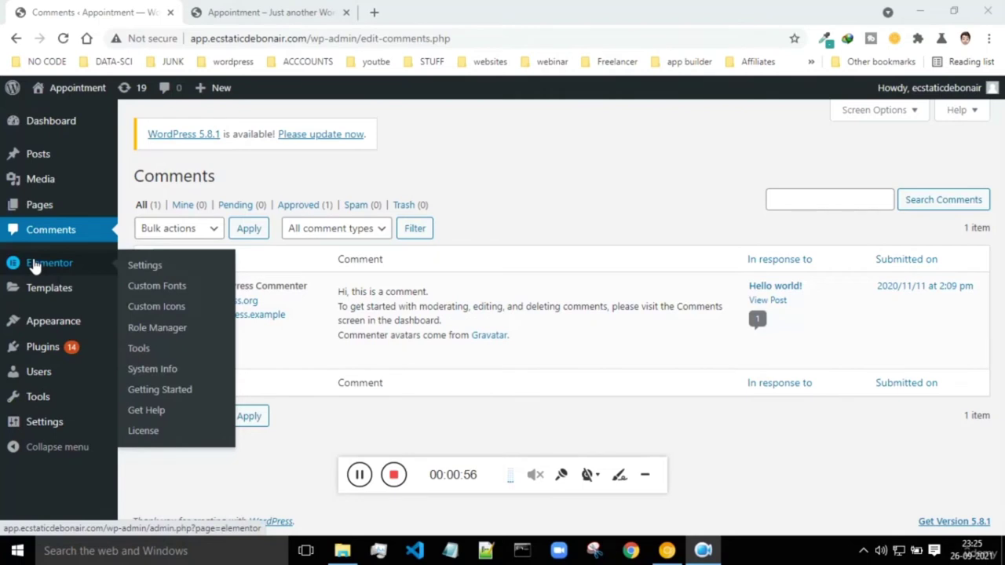
pyautogui.moveTo(43, 290)
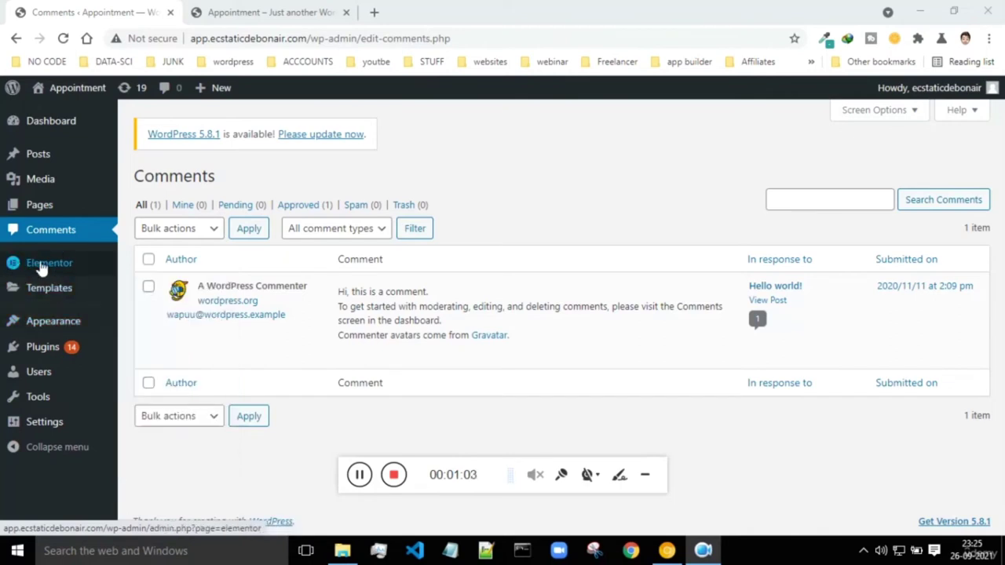
# - Open Appearance > Themes, showing Astra as the active theme
pyautogui.moveTo(54, 330)
pyautogui.click(53, 323)
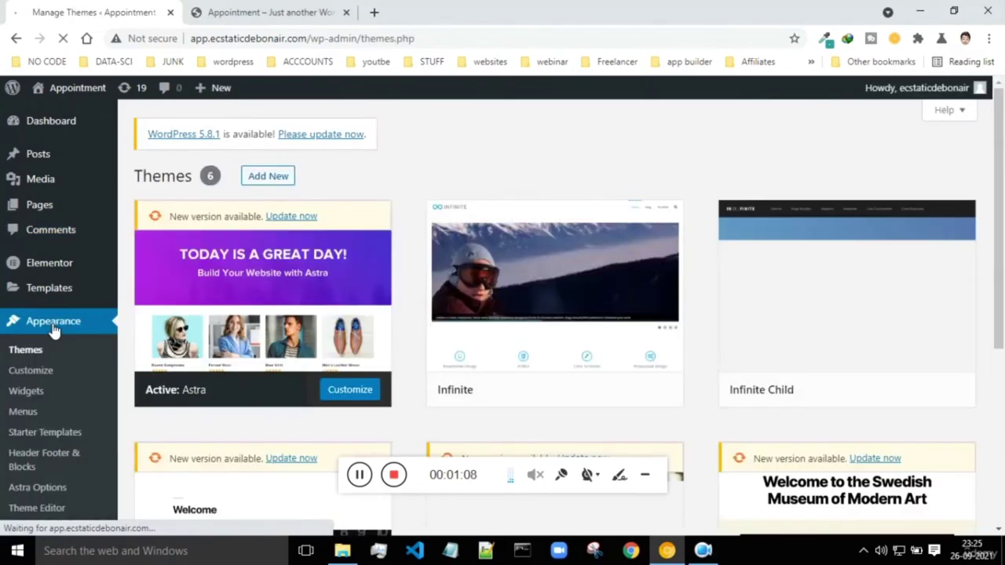
pyautogui.scroll(-2, 53, 330)
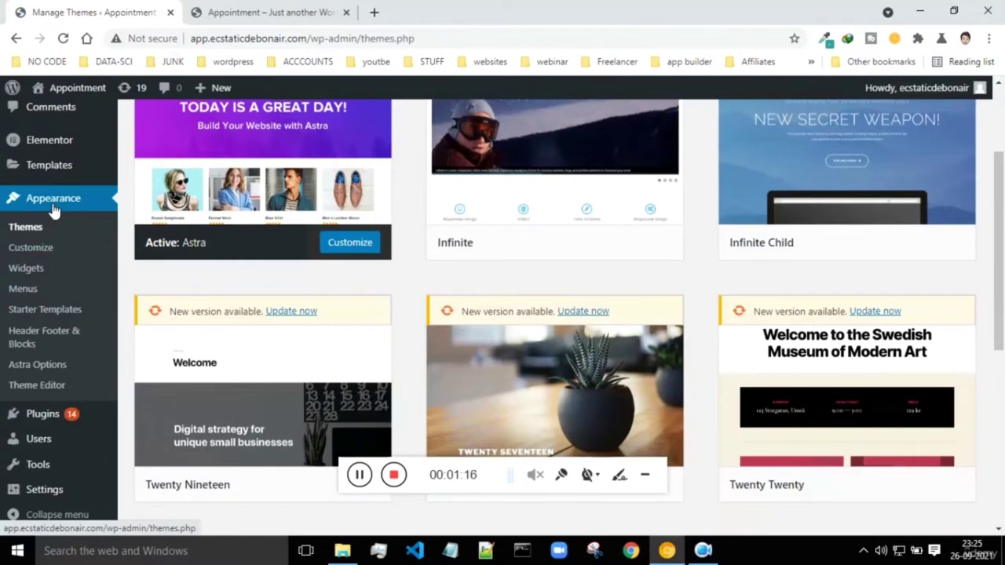
# - Scroll through the live dental site in the other browser tab
pyautogui.click(259, 11)
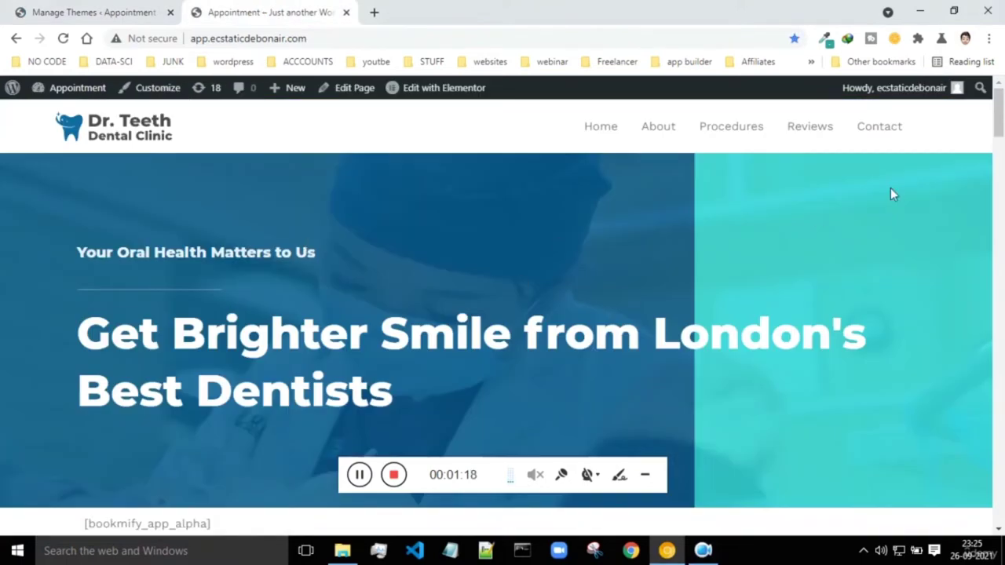
pyautogui.scroll(-10, 596, 296)
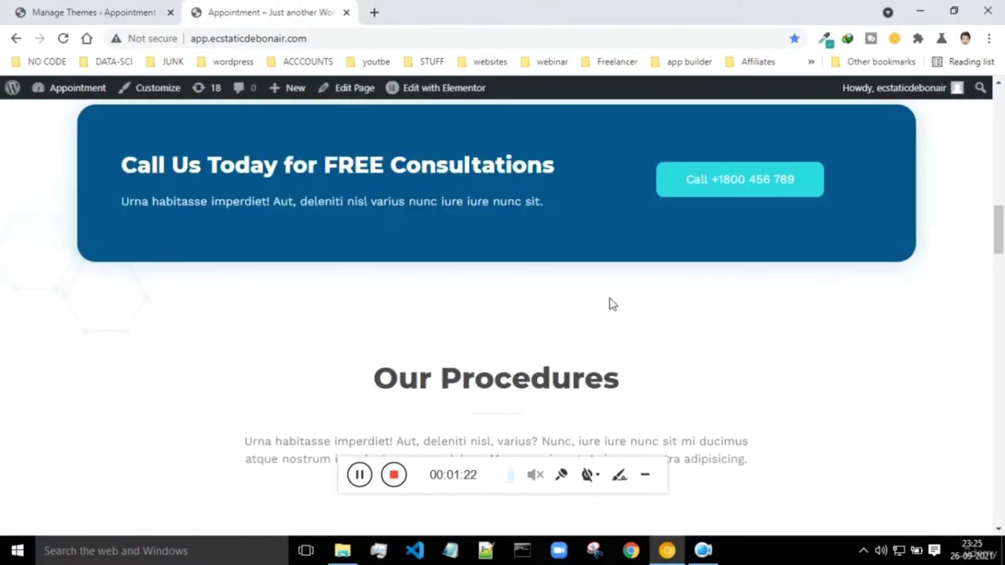
pyautogui.scroll(-5, 604, 302)
pyautogui.scroll(-1, 594, 307)
pyautogui.scroll(2, 545, 291)
# - Return to the Themes page and scroll through the installed themes grid
pyautogui.hotkey('ctrl', 'pageup')
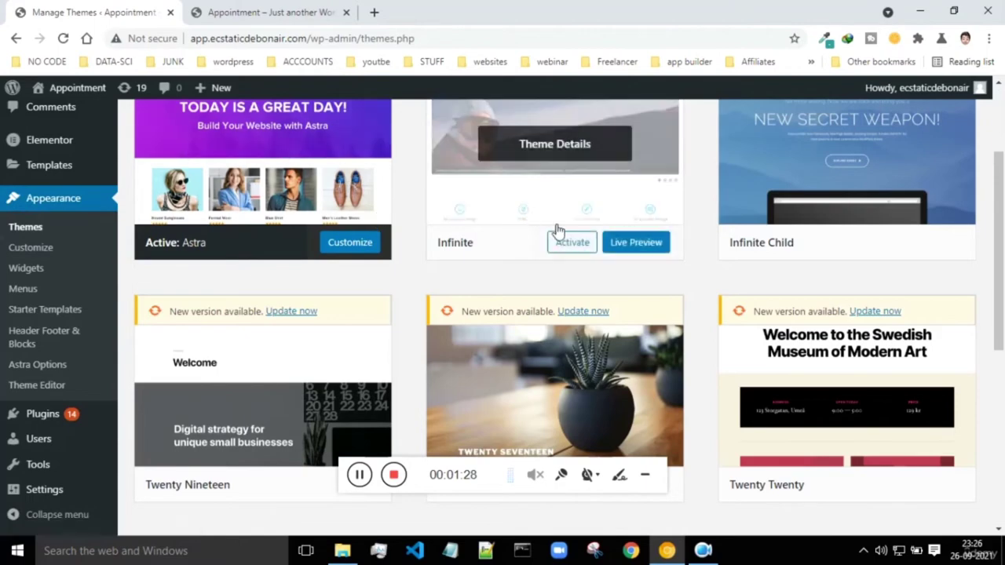
pyautogui.scroll(2, 559, 228)
pyautogui.scroll(-5, 804, 298)
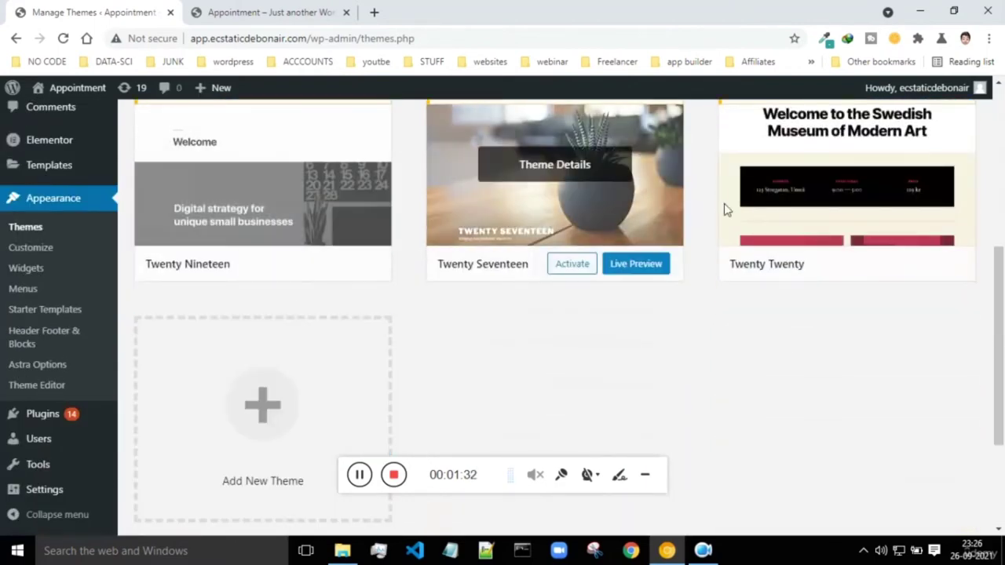
pyautogui.scroll(4, 628, 224)
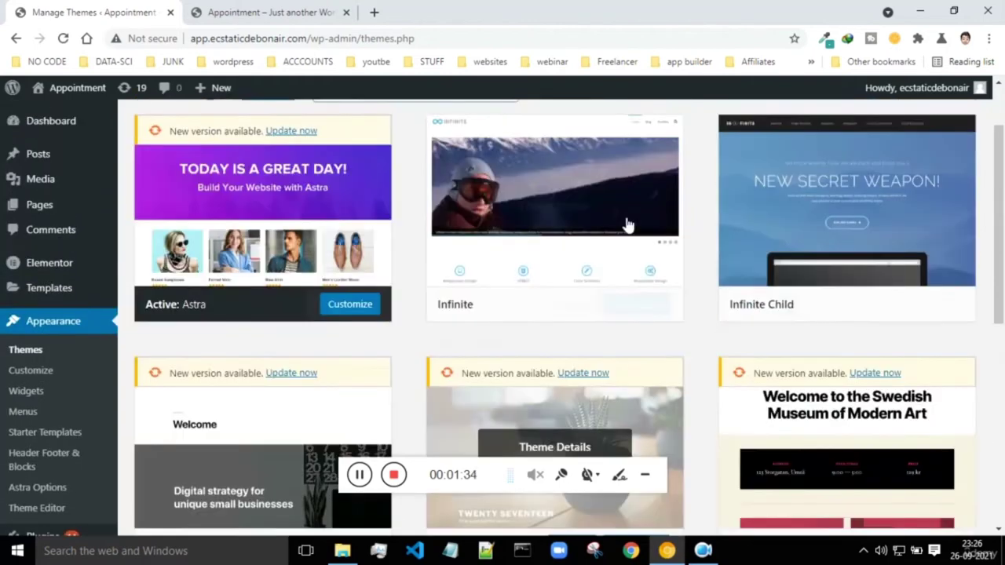
pyautogui.scroll(-2, 628, 196)
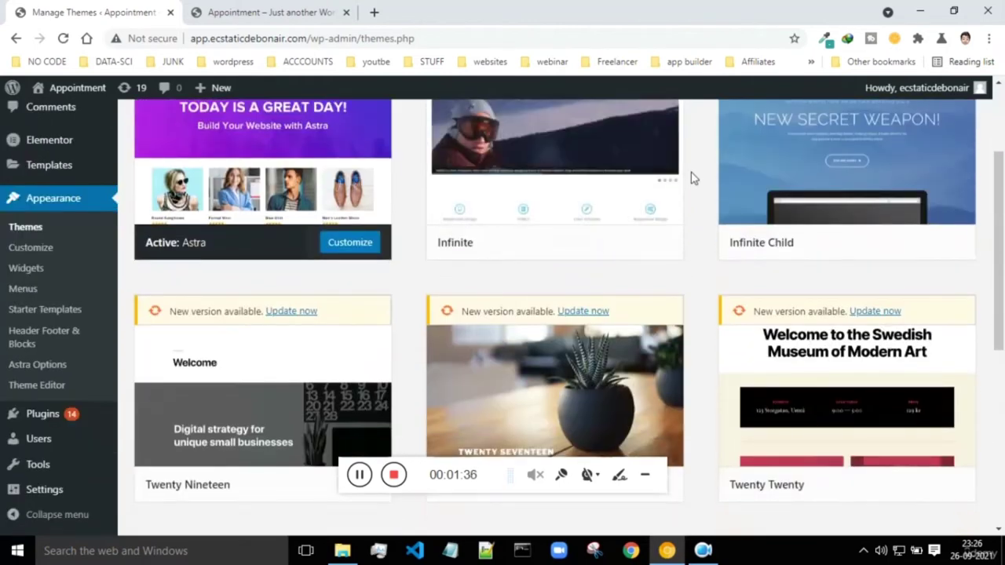
pyautogui.scroll(-1, 788, 201)
pyautogui.scroll(-3, 789, 201)
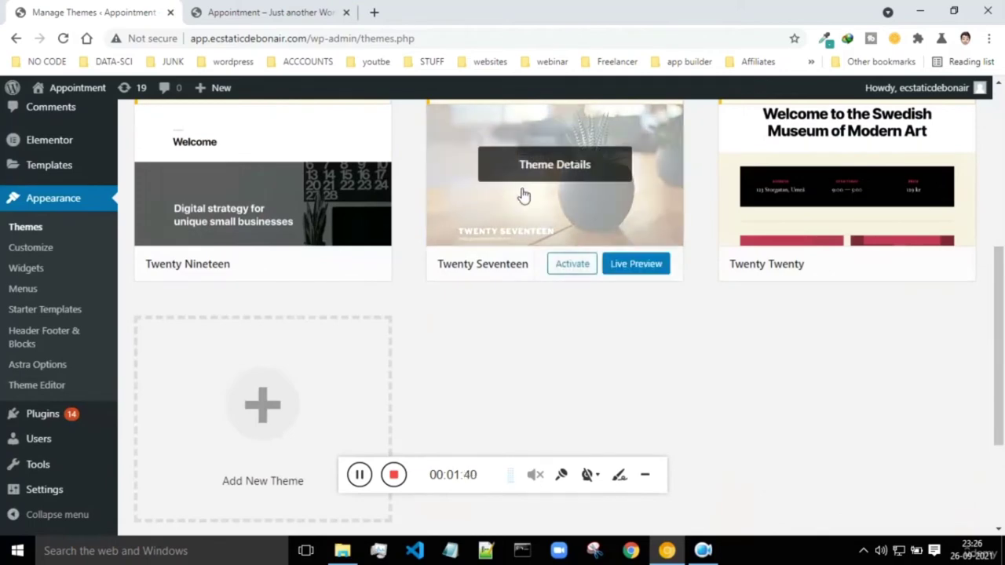
# - Activate Twenty Seventeen and reload the live dental site to preview it
pyautogui.click(569, 265)
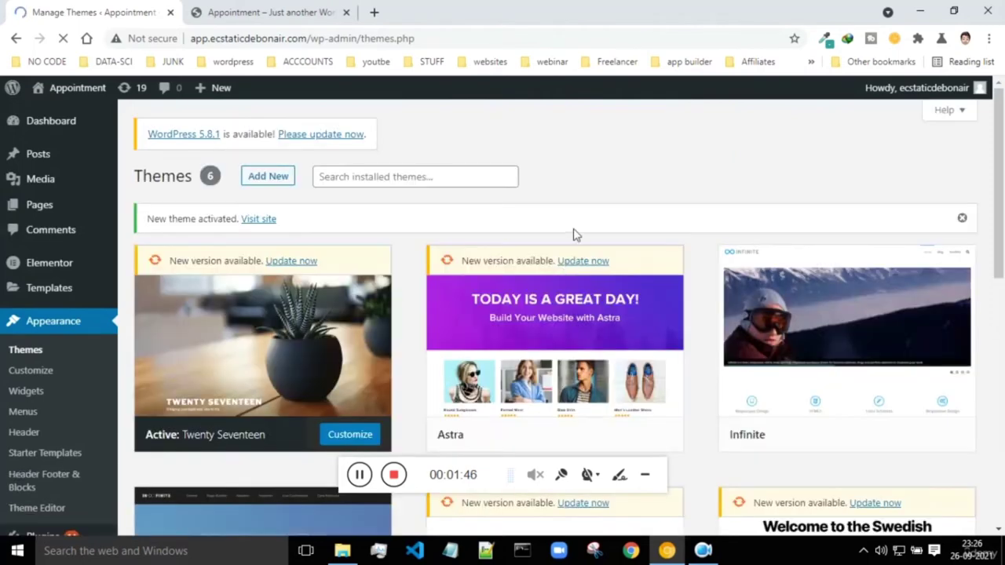
pyautogui.scroll(-2, 574, 233)
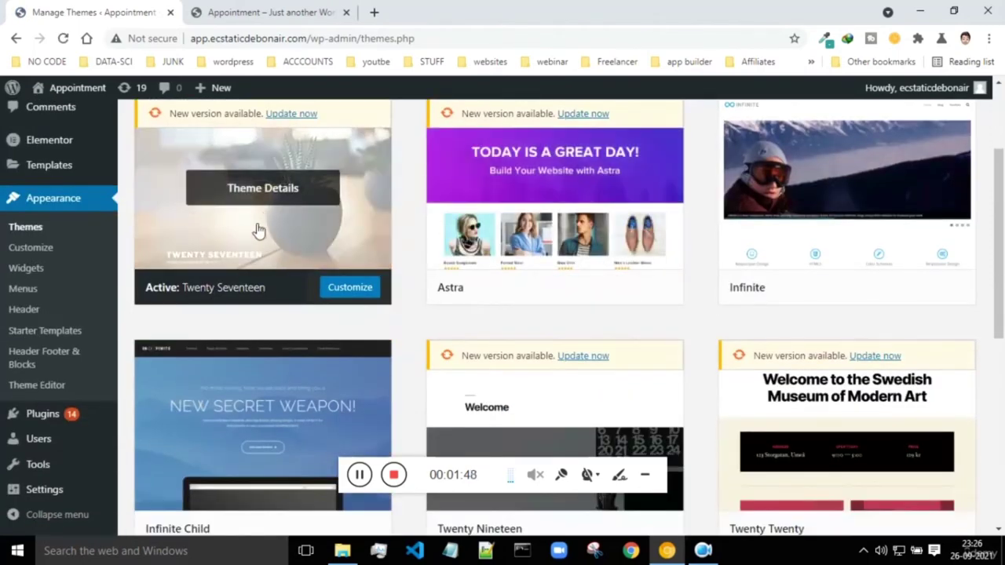
pyautogui.click(259, 11)
pyautogui.click(63, 38)
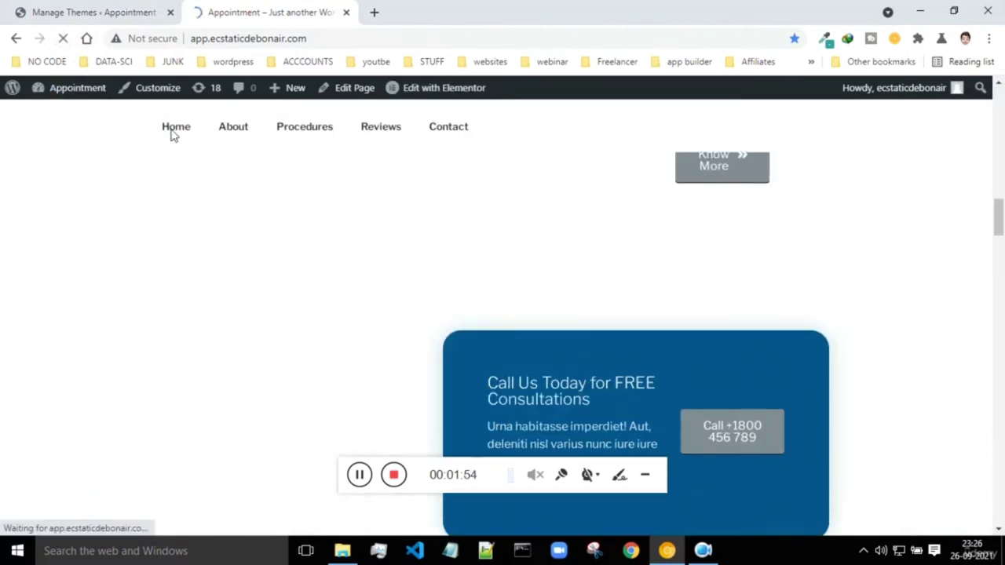
pyautogui.scroll(-15, 658, 183)
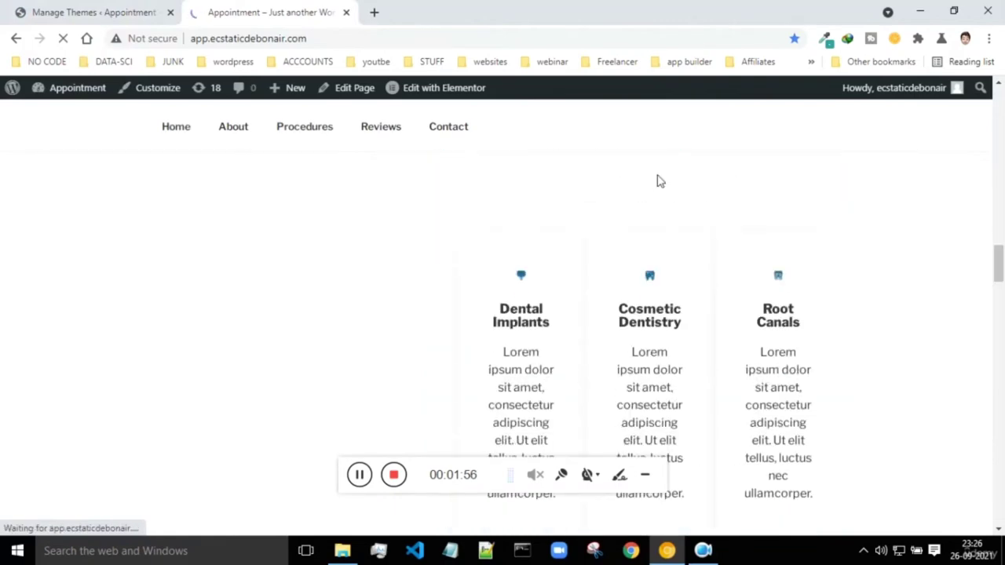
pyautogui.scroll(-6, 659, 180)
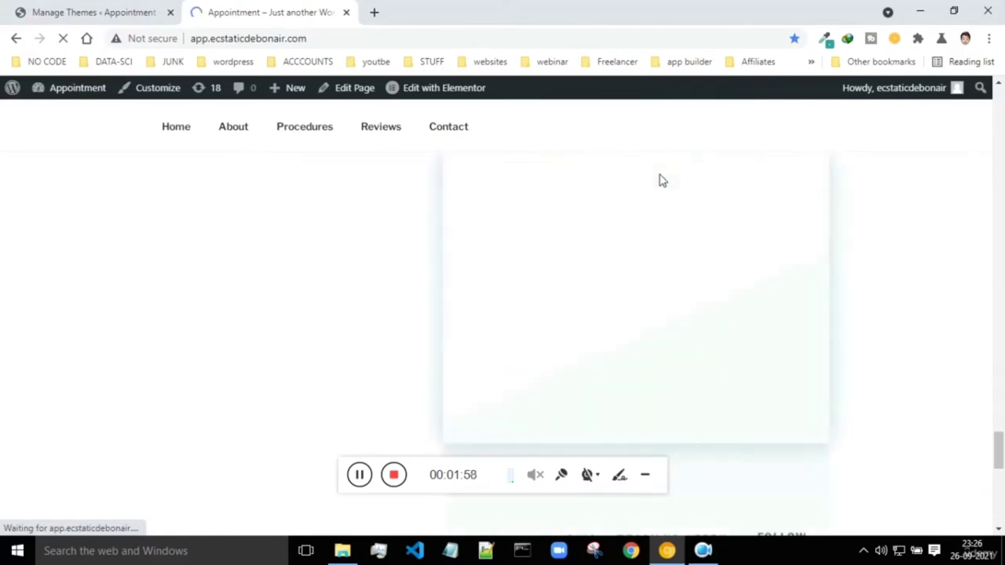
pyautogui.scroll(15, 659, 179)
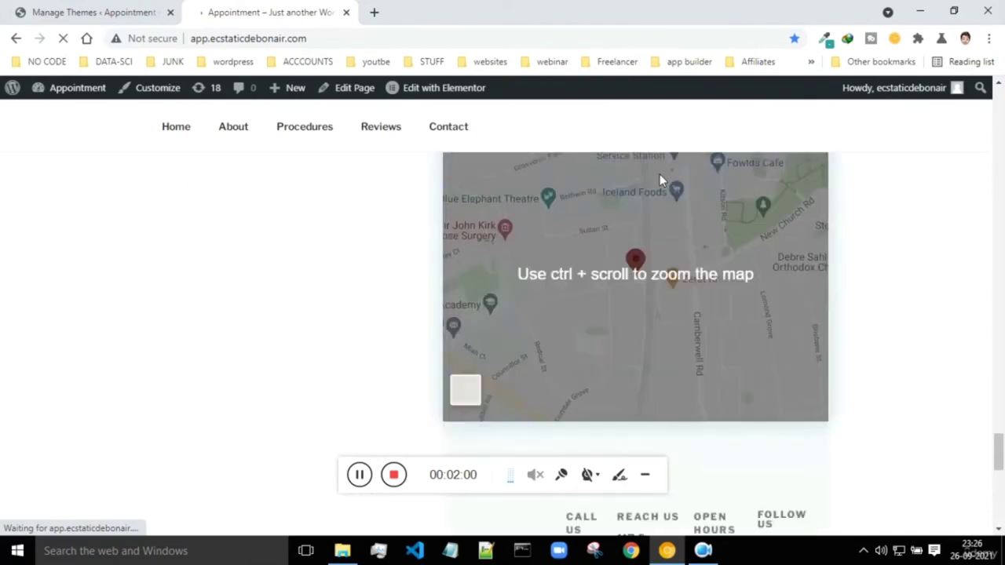
pyautogui.scroll(10, 656, 172)
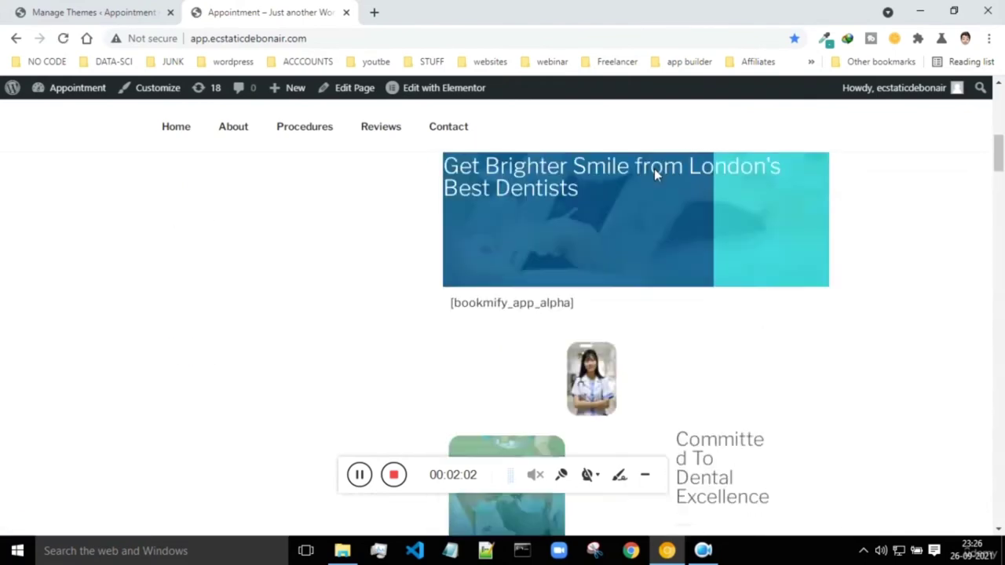
pyautogui.click(160, 8)
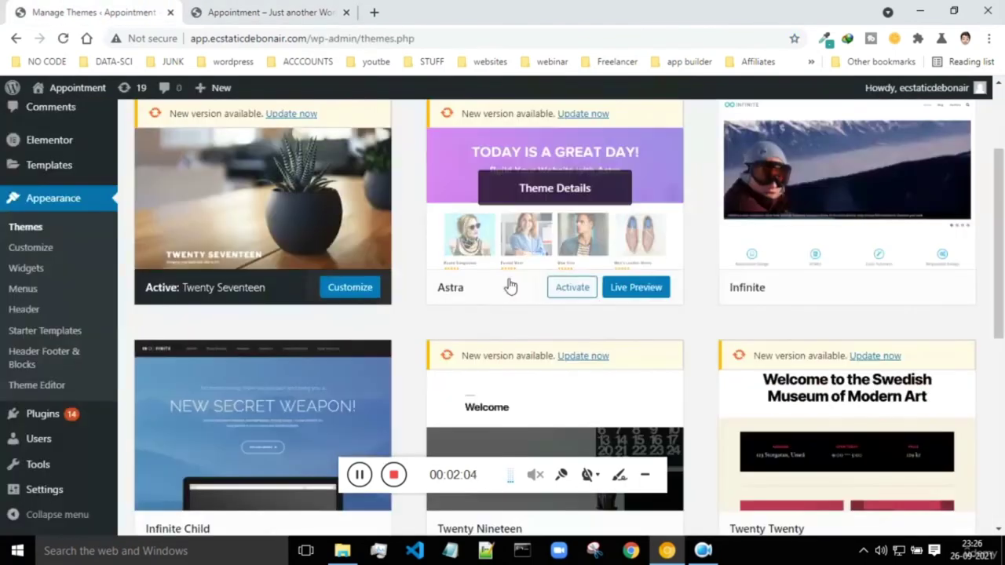
# - Reactivate Astra and reload the live site to confirm the Dr. Teeth Dental Clinic design
pyautogui.click(579, 296)
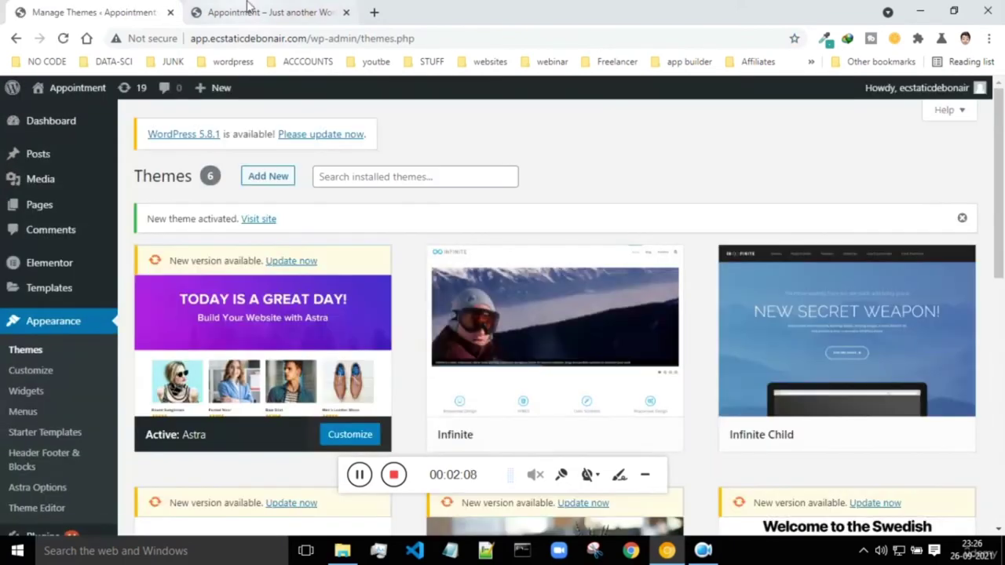
pyautogui.click(248, 6)
pyautogui.click(63, 38)
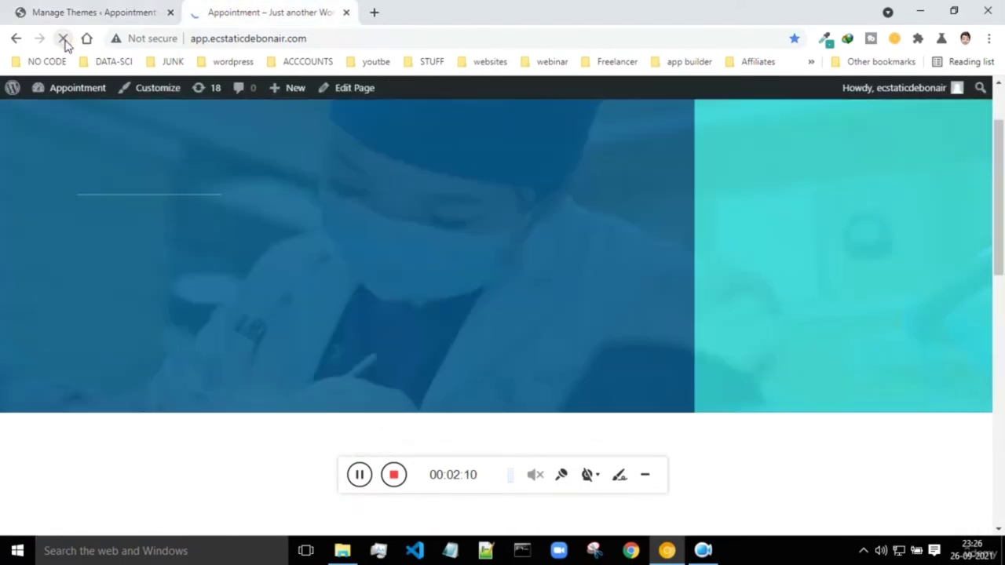
pyautogui.scroll(-6, 560, 199)
pyautogui.scroll(-3, 572, 200)
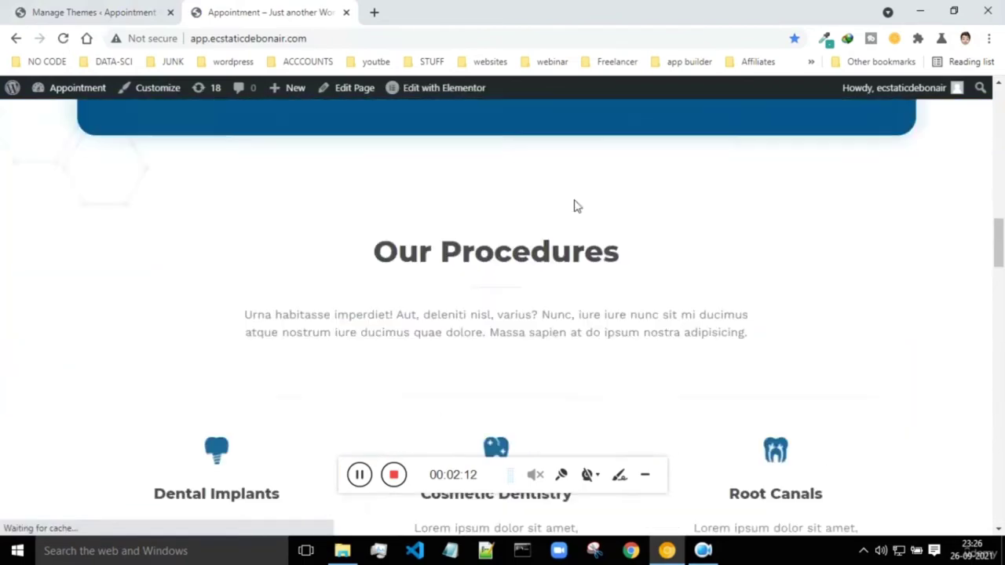
pyautogui.scroll(10, 572, 200)
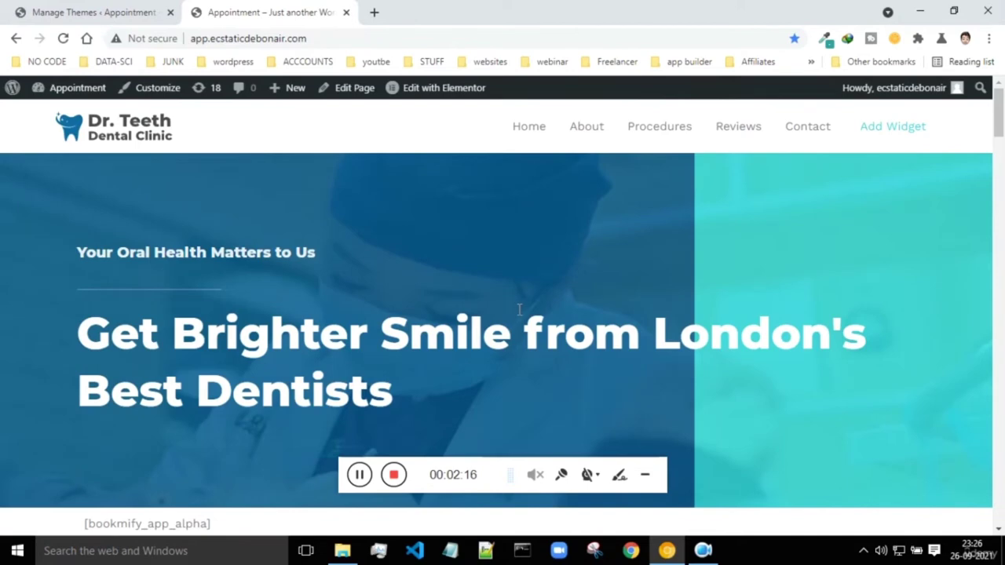
pyautogui.click(124, 7)
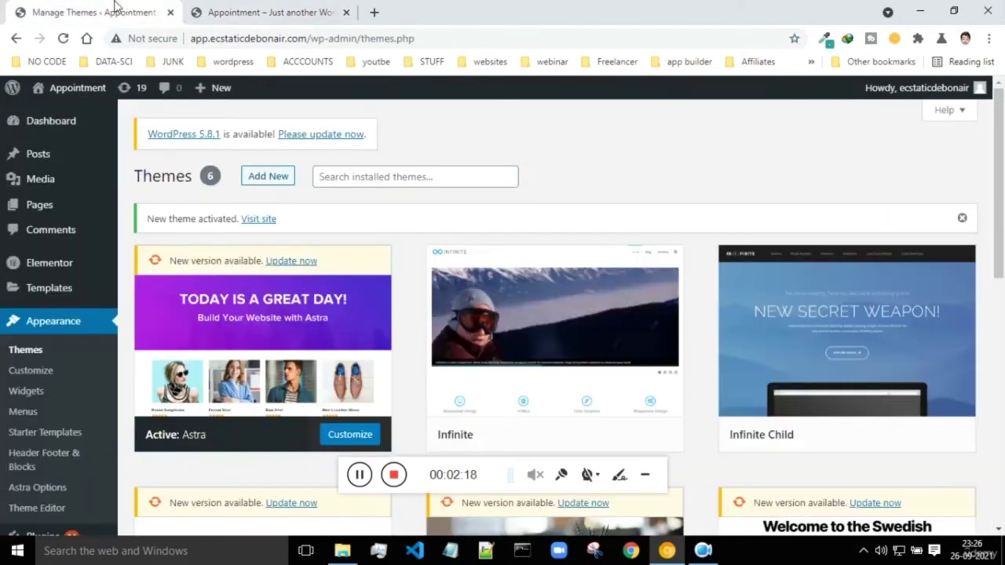
pyautogui.scroll(-3, 588, 226)
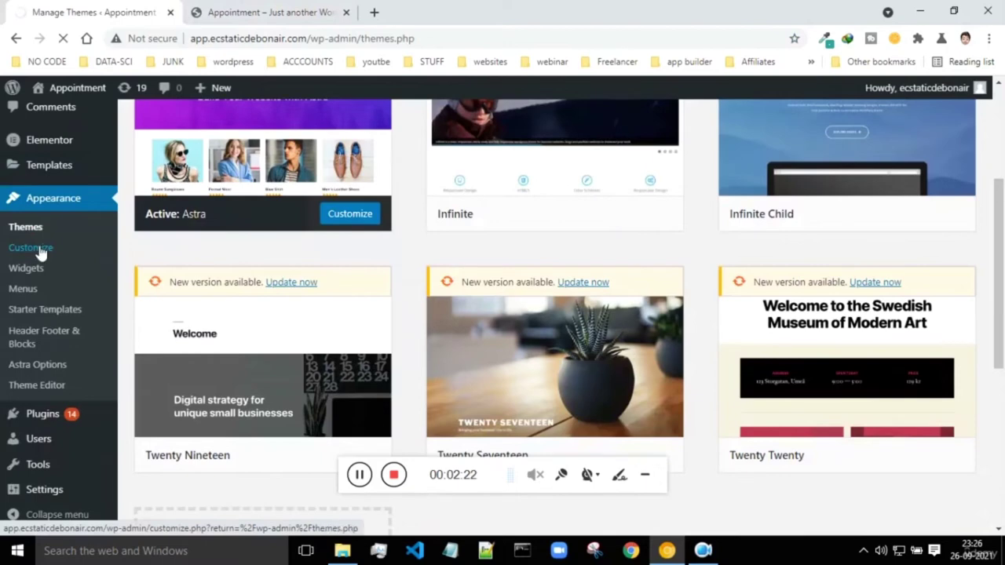
# - Open the theme customizer for the dental site
pyautogui.click(267, 9)
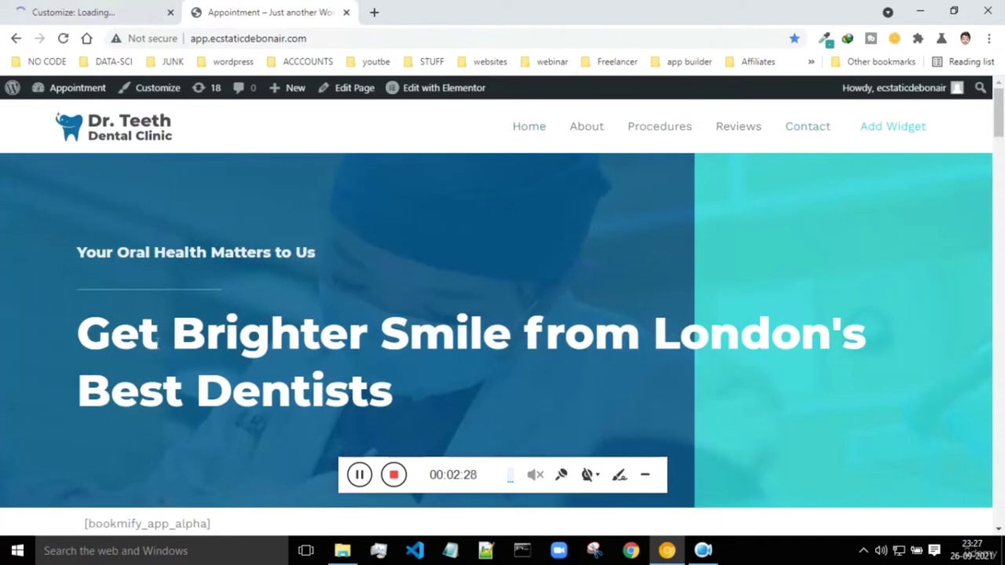
pyautogui.scroll(-3, 259, 306)
pyautogui.scroll(-10, 502, 235)
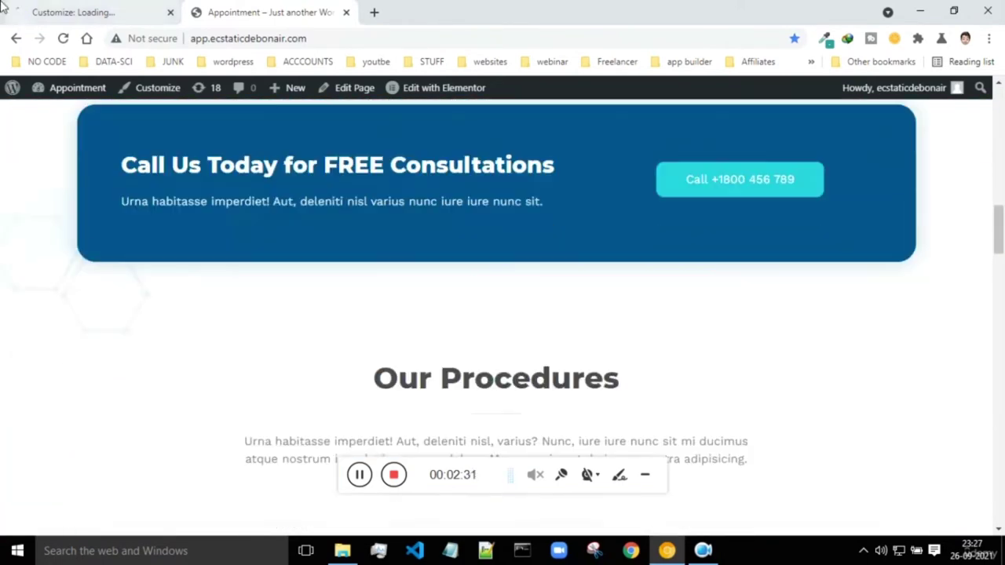
pyautogui.click(32, 11)
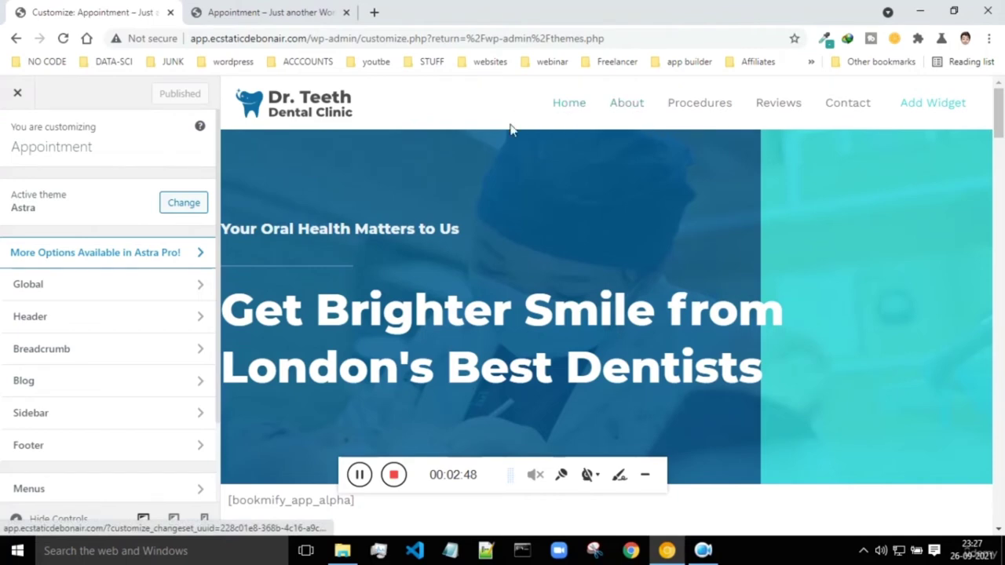
pyautogui.scroll(-3, 345, 284)
pyautogui.scroll(-3, 277, 373)
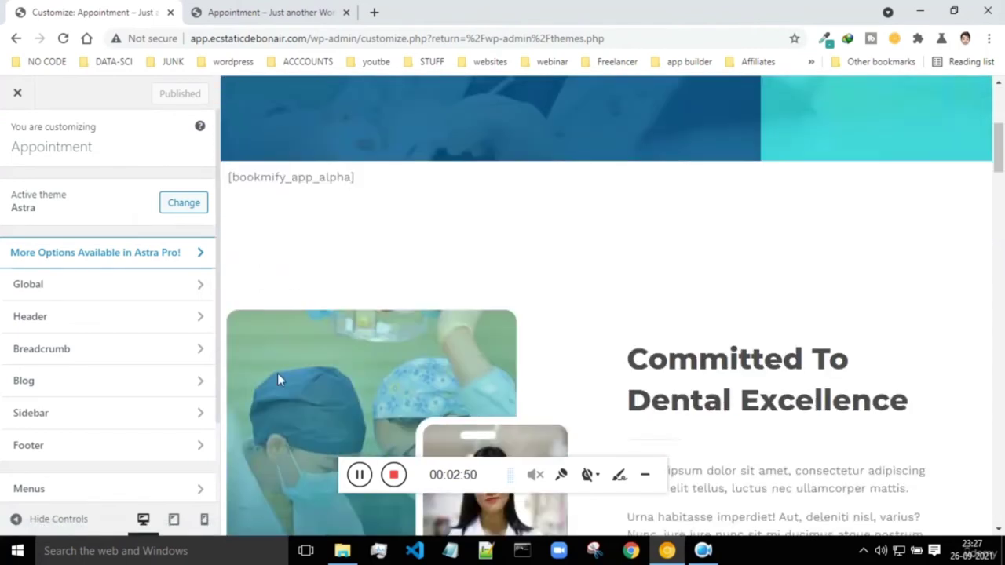
pyautogui.scroll(6, 283, 364)
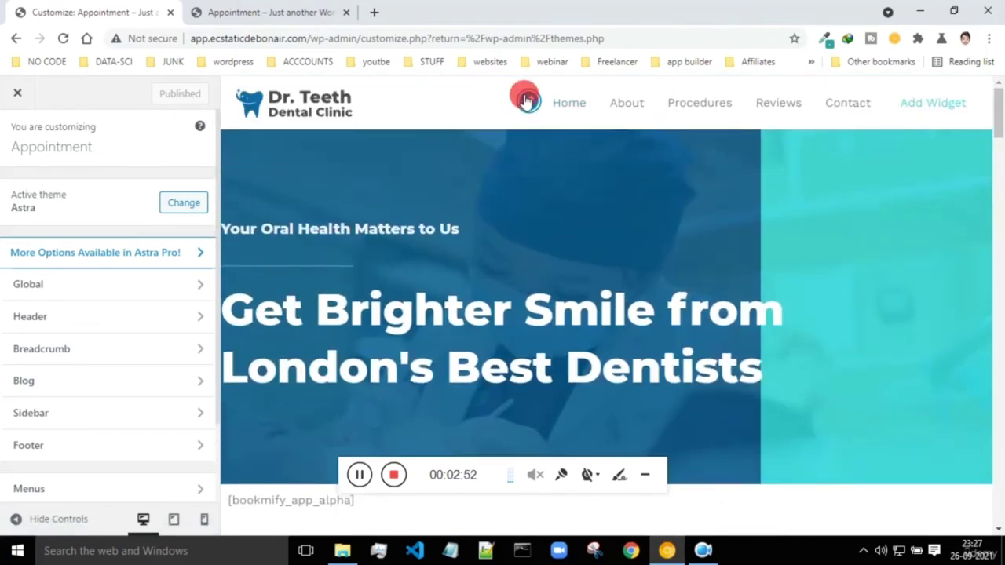
# - Raise the Primary Menu's mobile breakpoint, return it to 780, then close the customizer
pyautogui.click(527, 101)
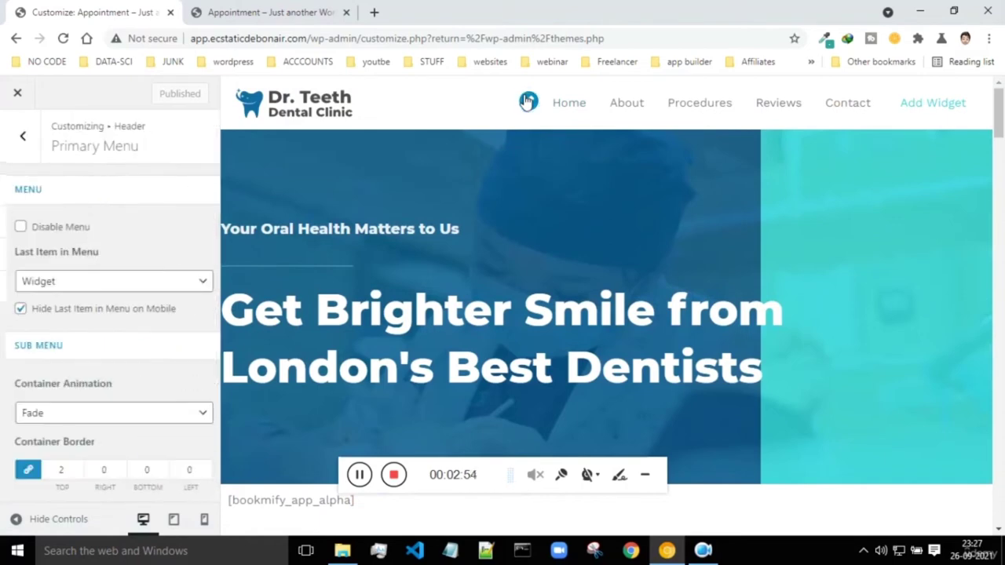
pyautogui.scroll(-5, 95, 216)
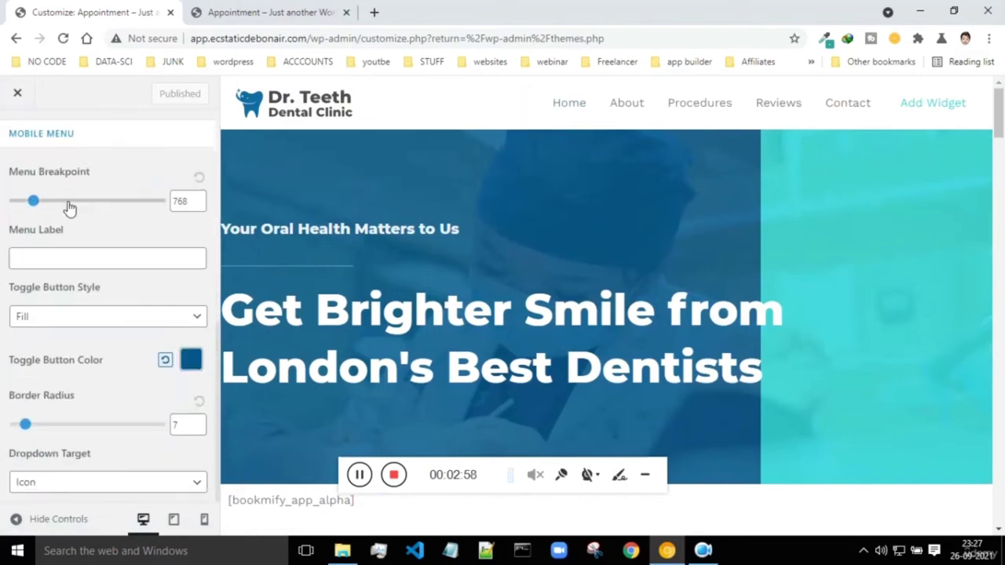
pyautogui.moveTo(33, 201); pyautogui.dragTo(57, 205)
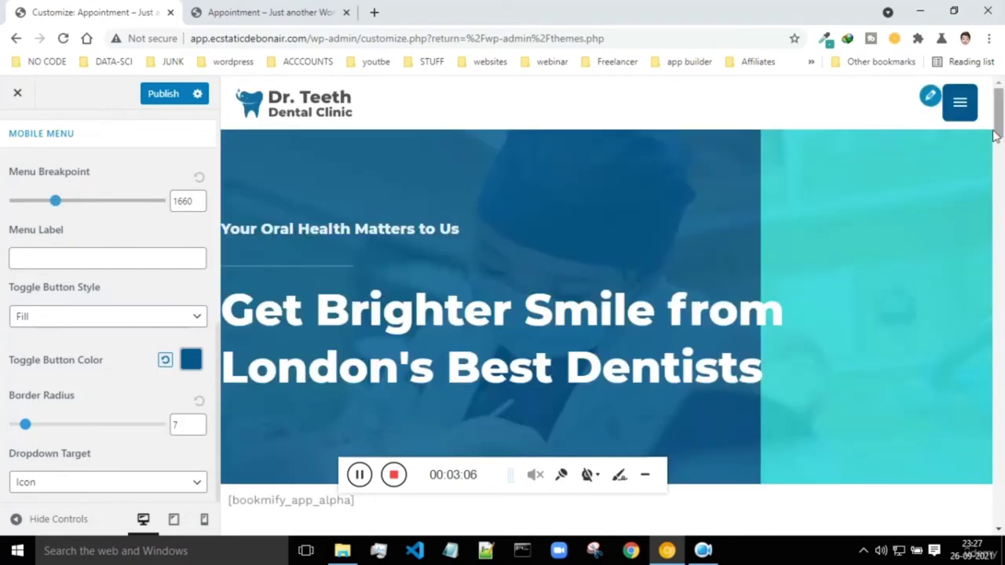
pyautogui.moveTo(57, 204); pyautogui.dragTo(33, 204)
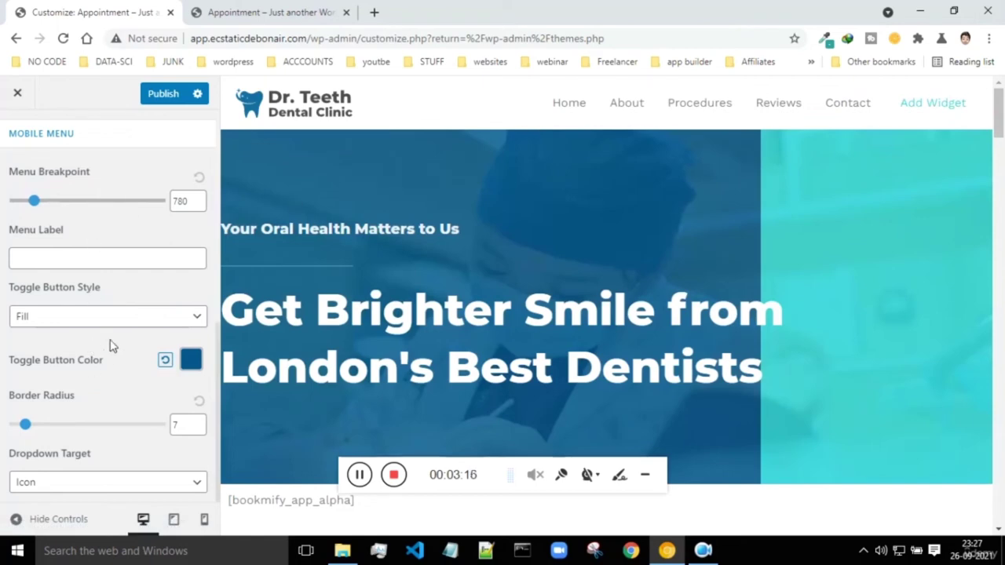
pyautogui.scroll(4, 103, 338)
pyautogui.scroll(2, 55, 229)
pyautogui.scroll(-6, 78, 263)
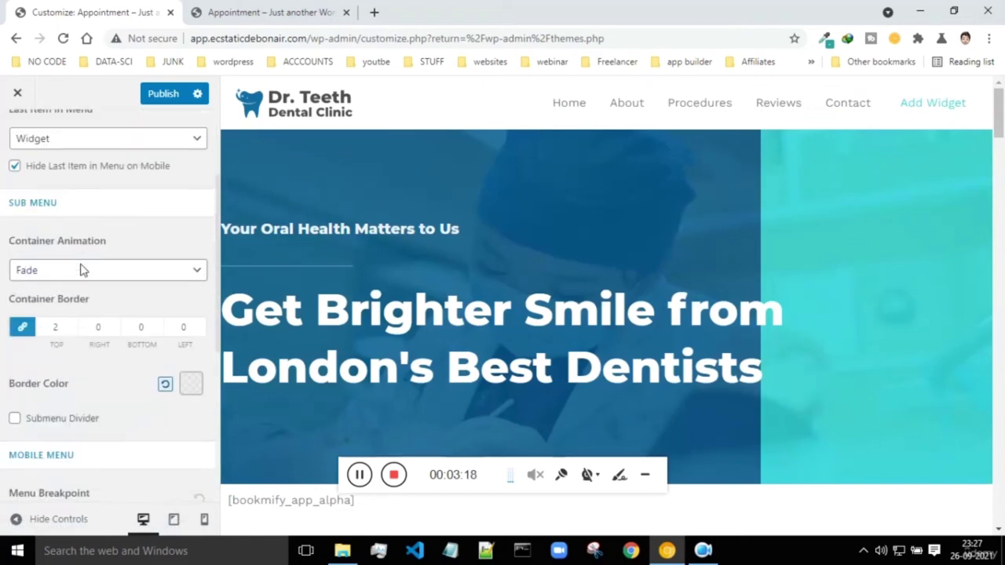
pyautogui.scroll(6, 81, 256)
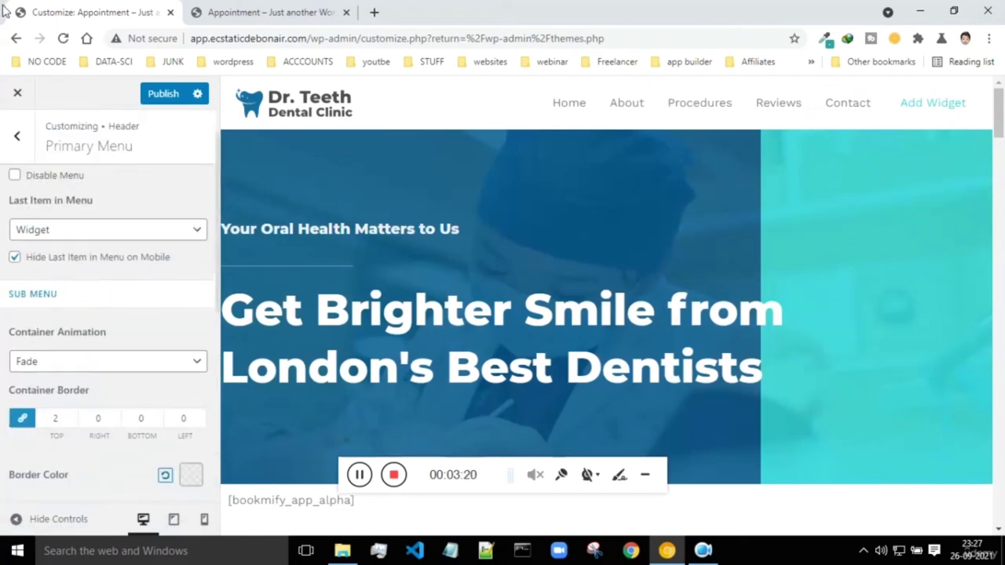
pyautogui.click(18, 93)
# - Discard the customizer changes and review the eight Main Sidebar widgets on the Widgets page
pyautogui.click(577, 136)
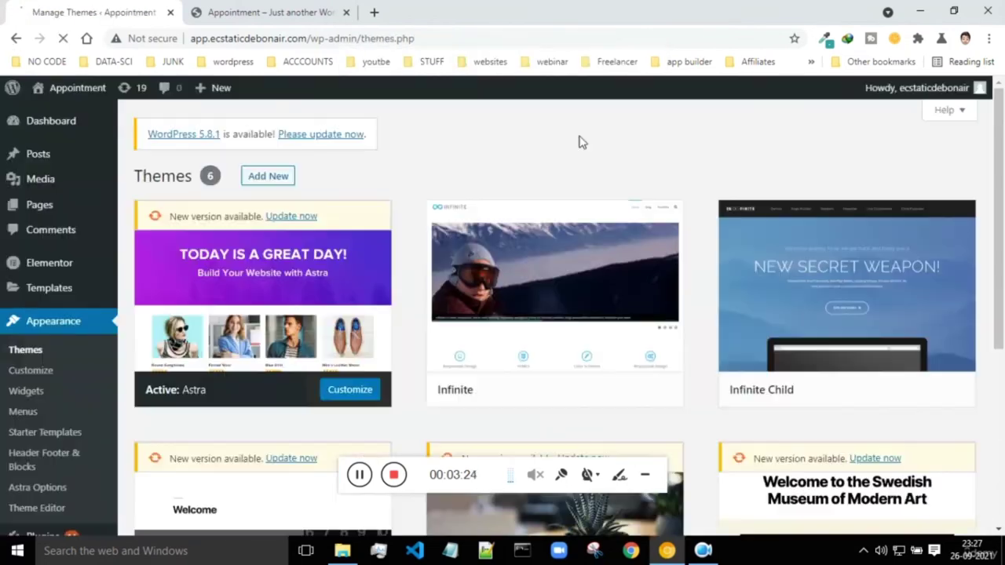
pyautogui.scroll(-2, 94, 302)
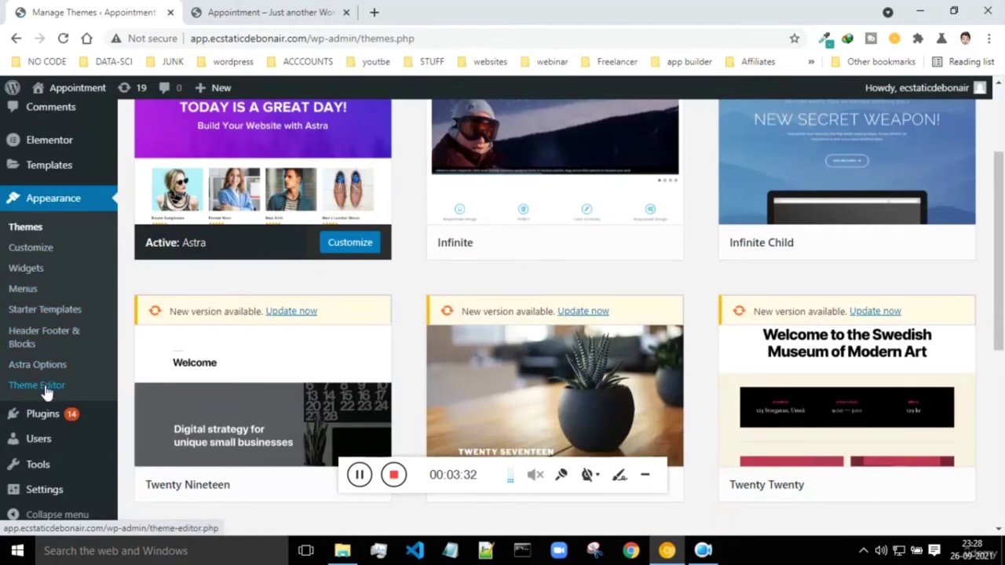
pyautogui.click(29, 270)
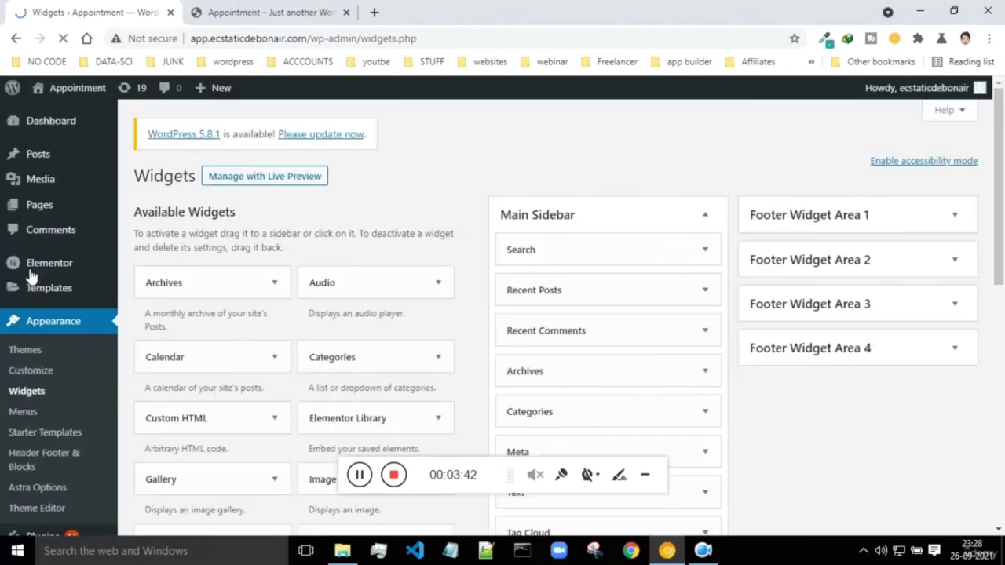
pyautogui.scroll(-1, 578, 224)
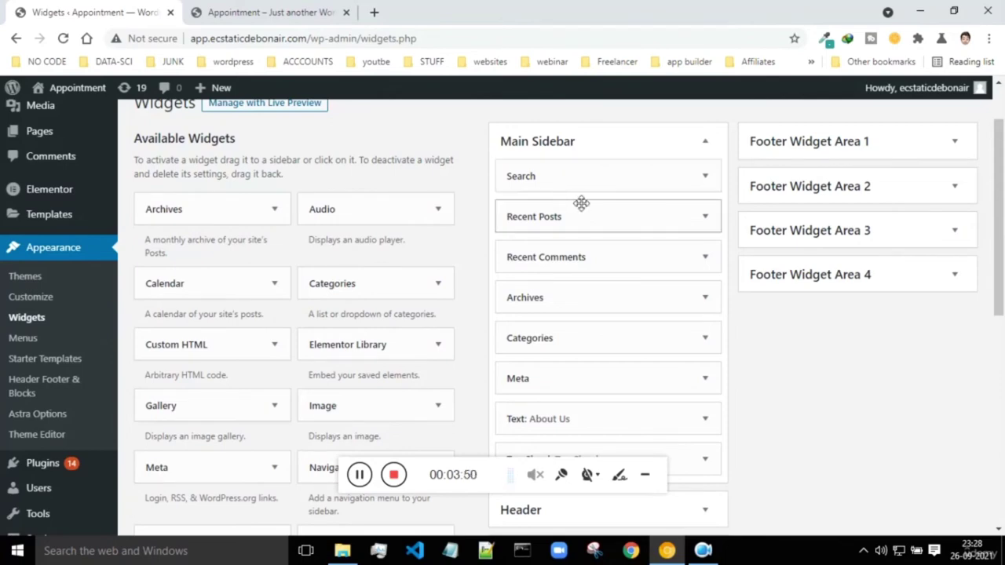
pyautogui.scroll(-3, 589, 197)
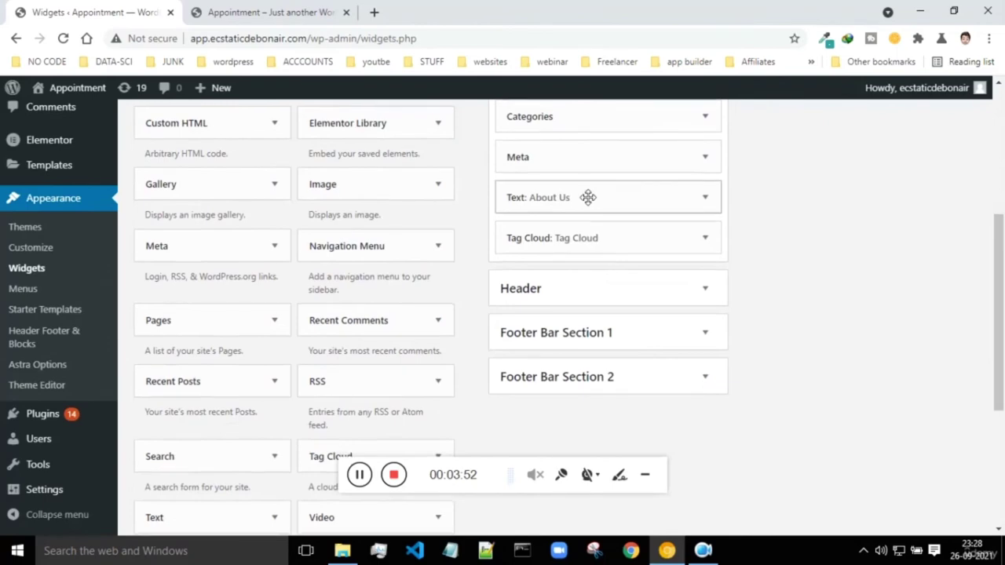
pyautogui.scroll(-2, 587, 198)
pyautogui.scroll(4, 587, 198)
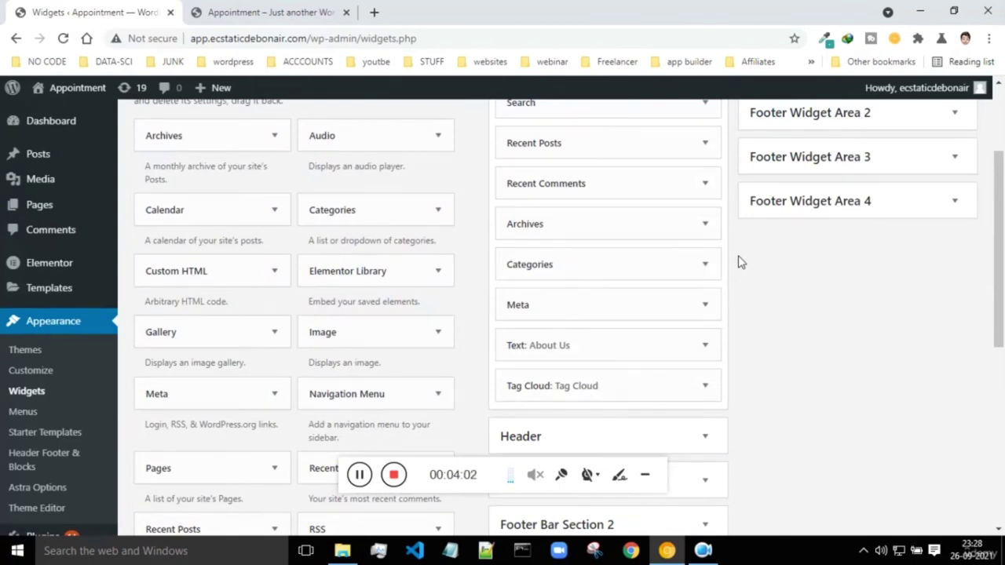
pyautogui.scroll(-3, 743, 261)
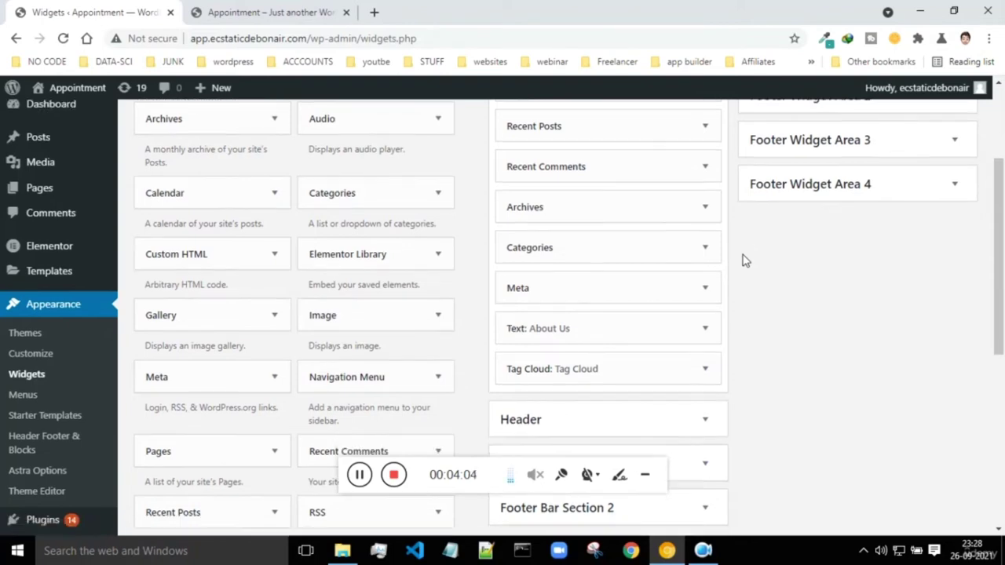
pyautogui.scroll(5, 745, 260)
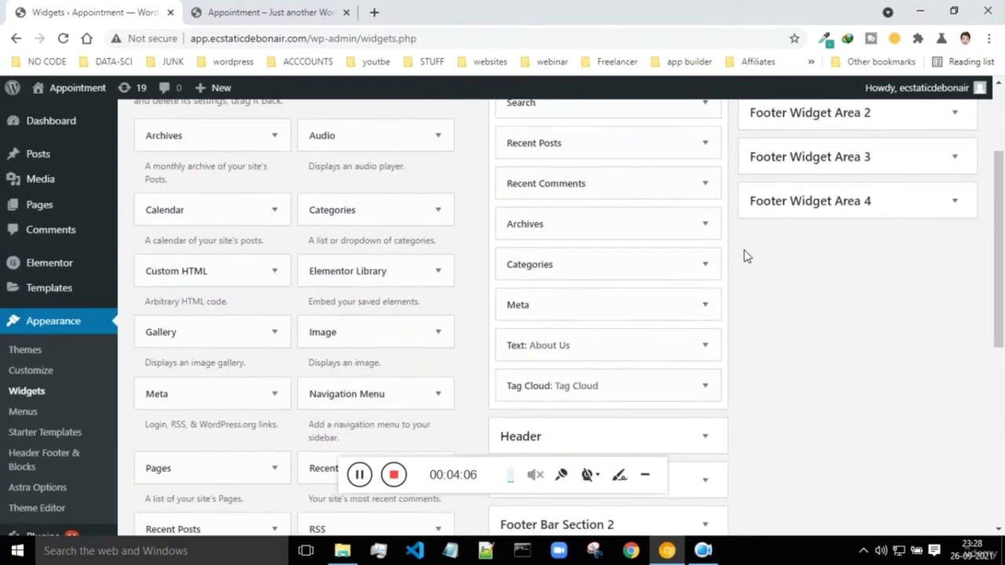
pyautogui.scroll(-2, 745, 254)
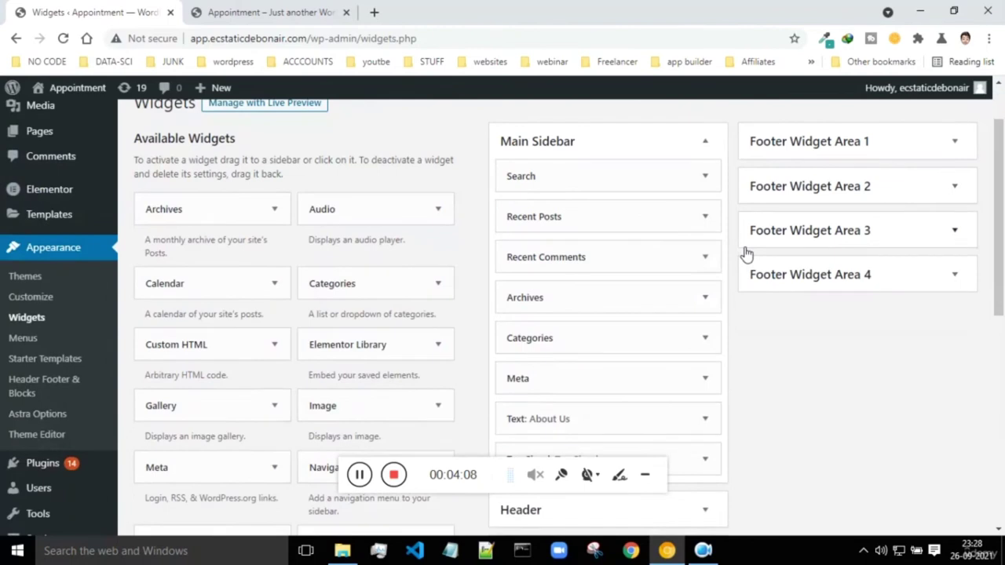
pyautogui.scroll(-1, 541, 223)
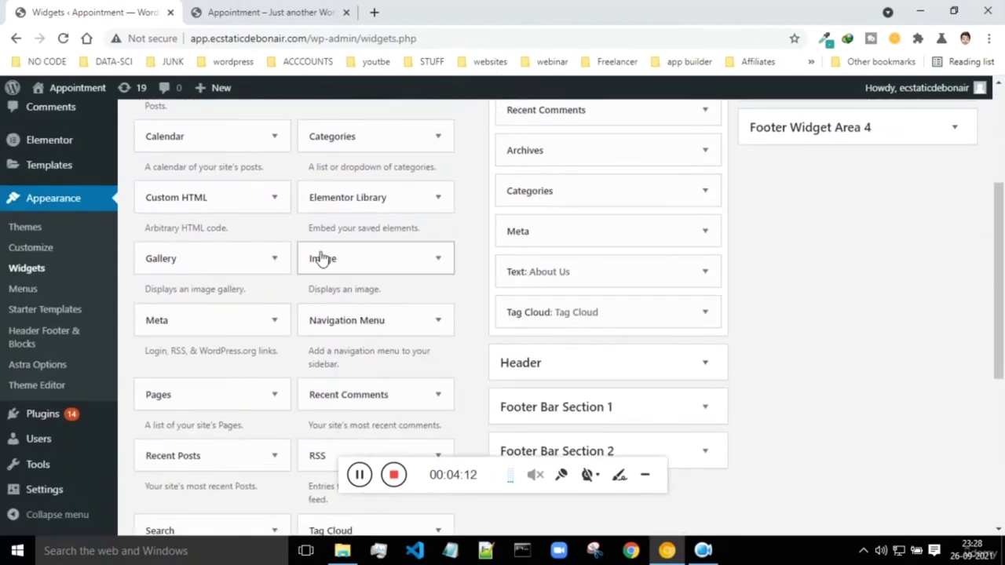
# - Glance at the live homepage from Menus, then open Appearance > Starter Templates
pyautogui.click(25, 292)
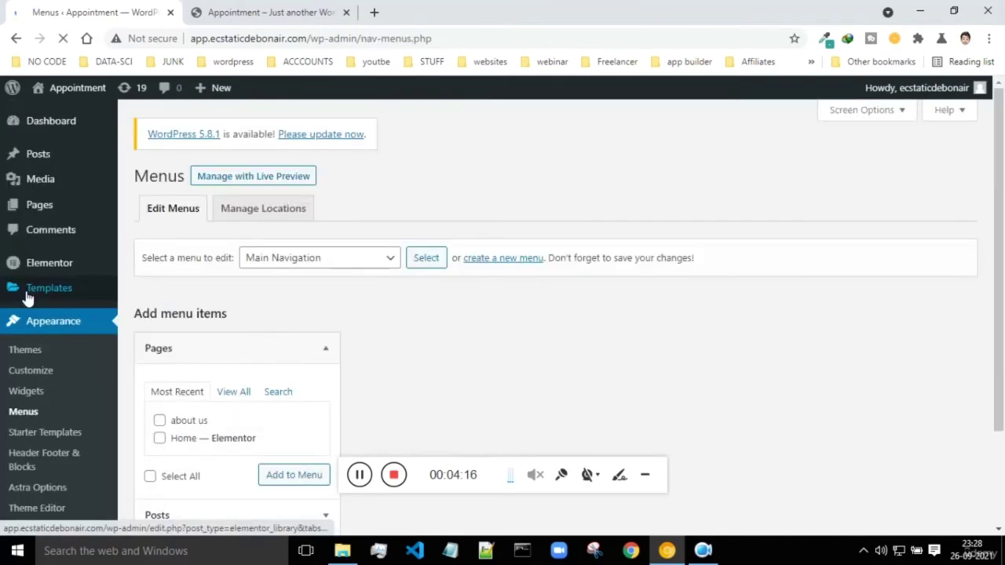
pyautogui.click(266, 12)
pyautogui.scroll(10, 722, 165)
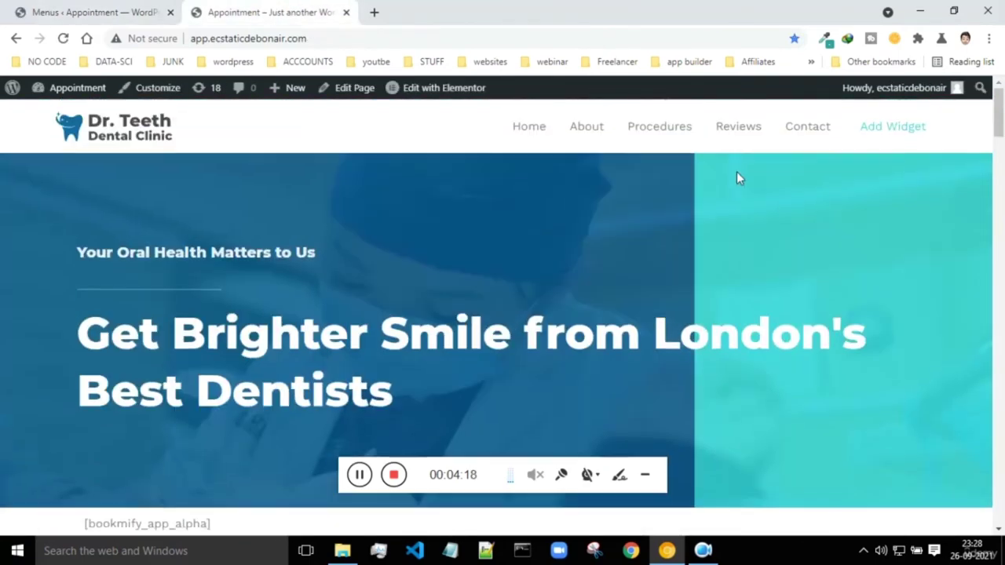
pyautogui.click(94, 12)
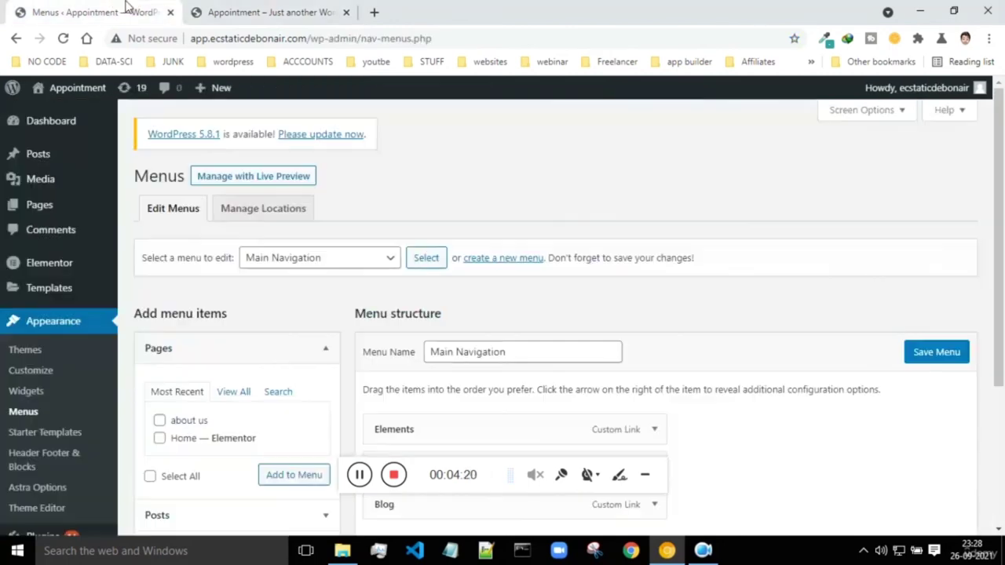
pyautogui.scroll(-3, 426, 225)
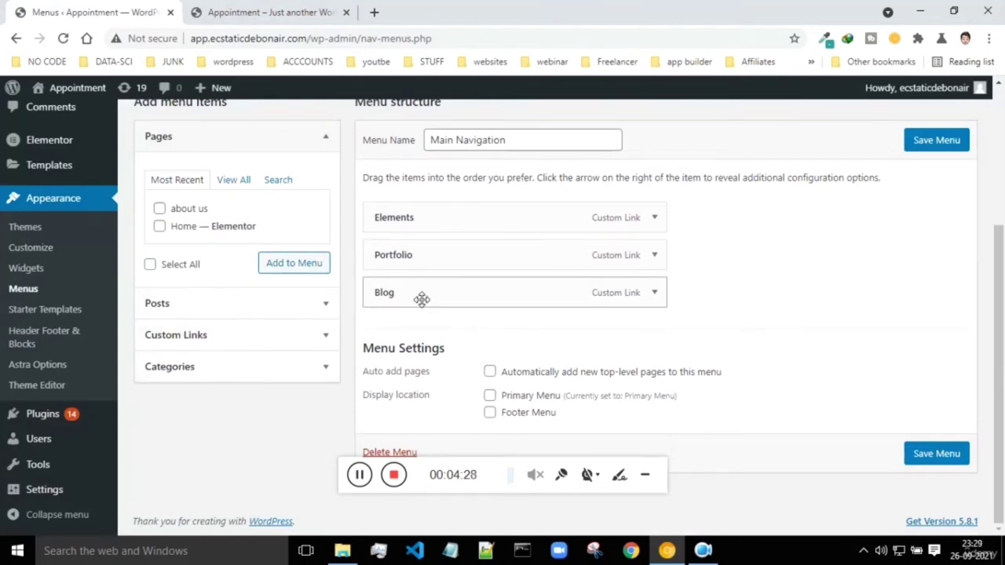
pyautogui.click(42, 312)
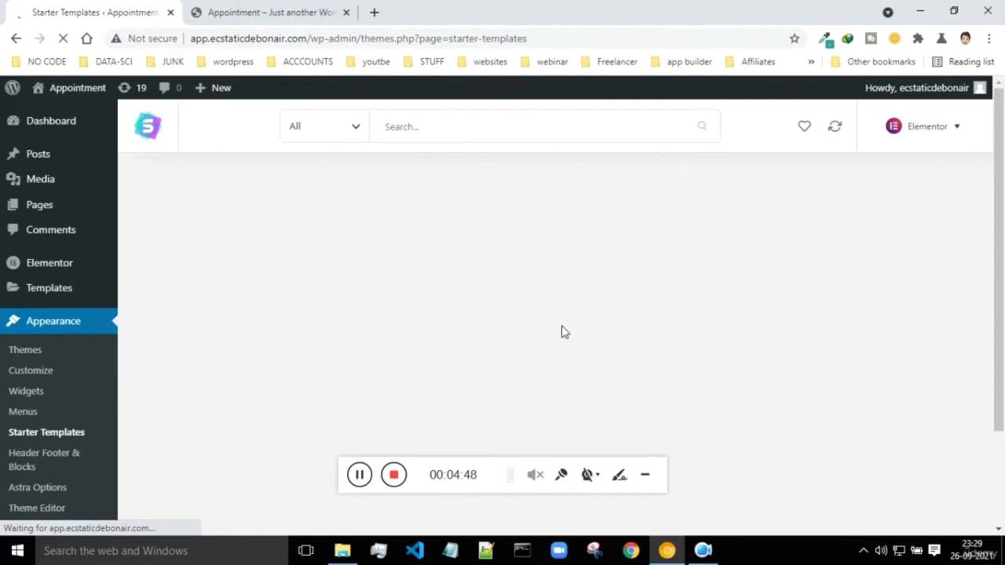
# - Search the Starter Templates library for 'schoo' and scroll the school-themed results
pyautogui.scroll(-2, 664, 212)
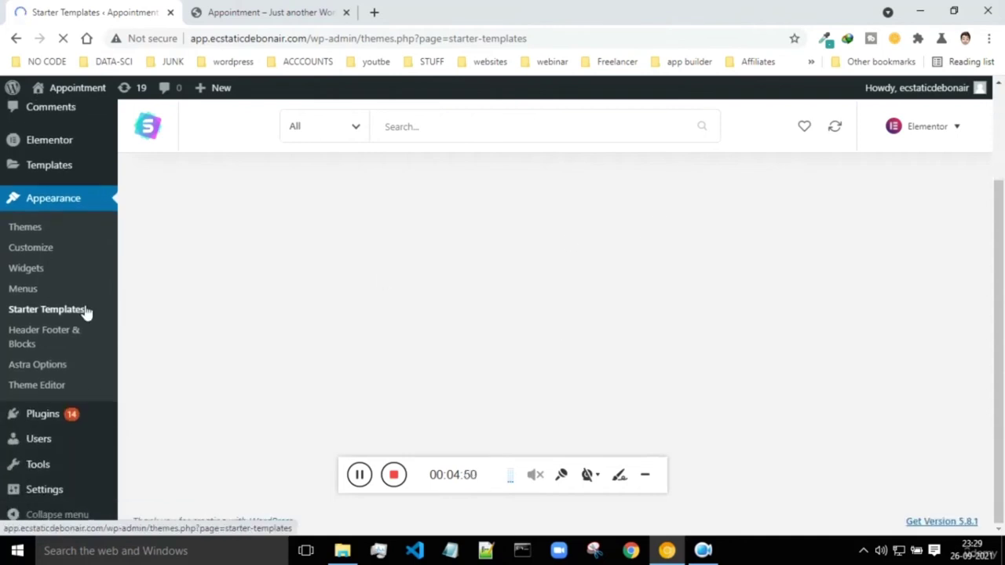
pyautogui.click(467, 131)
pyautogui.write('school')
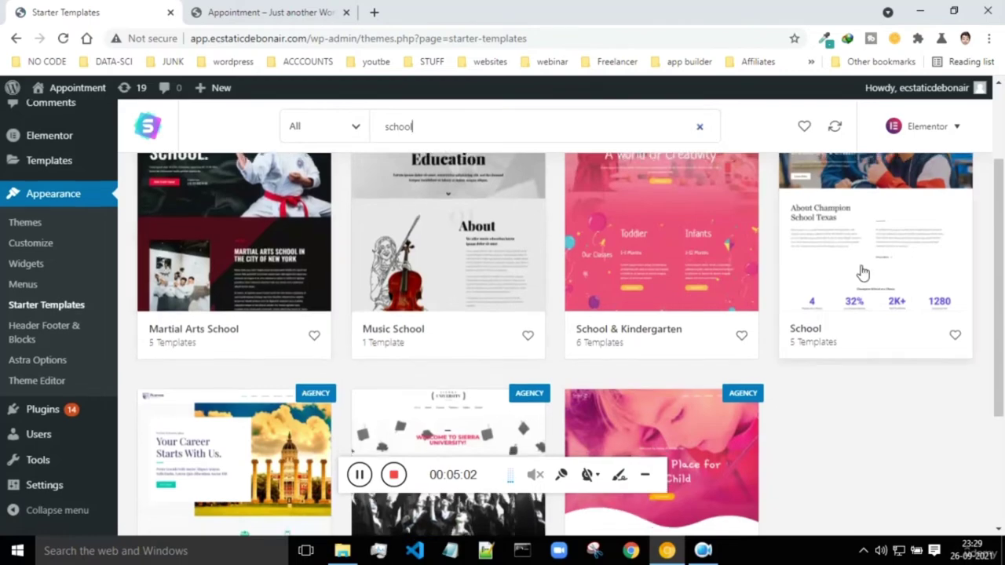
pyautogui.scroll(-3, 398, 363)
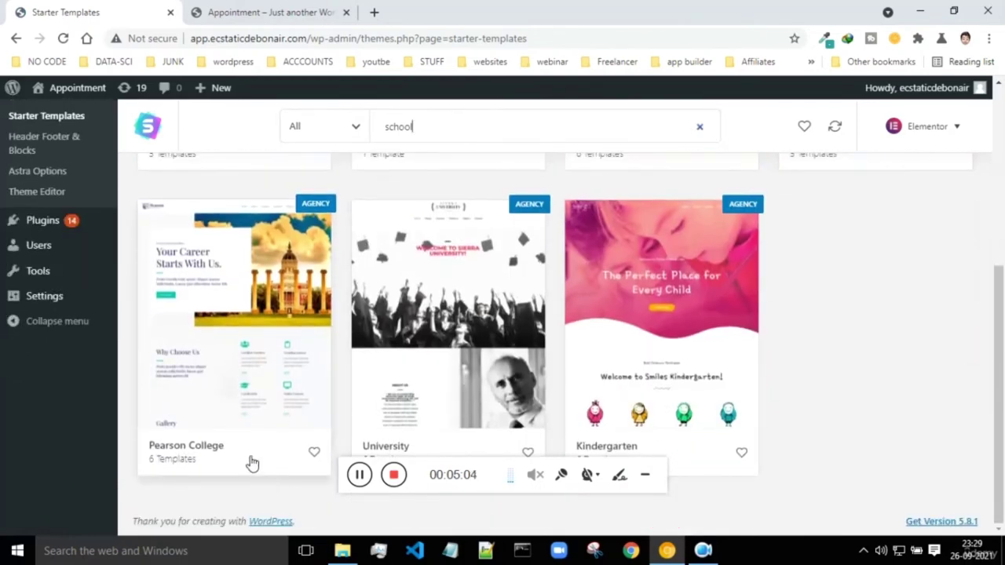
pyautogui.scroll(4, 259, 356)
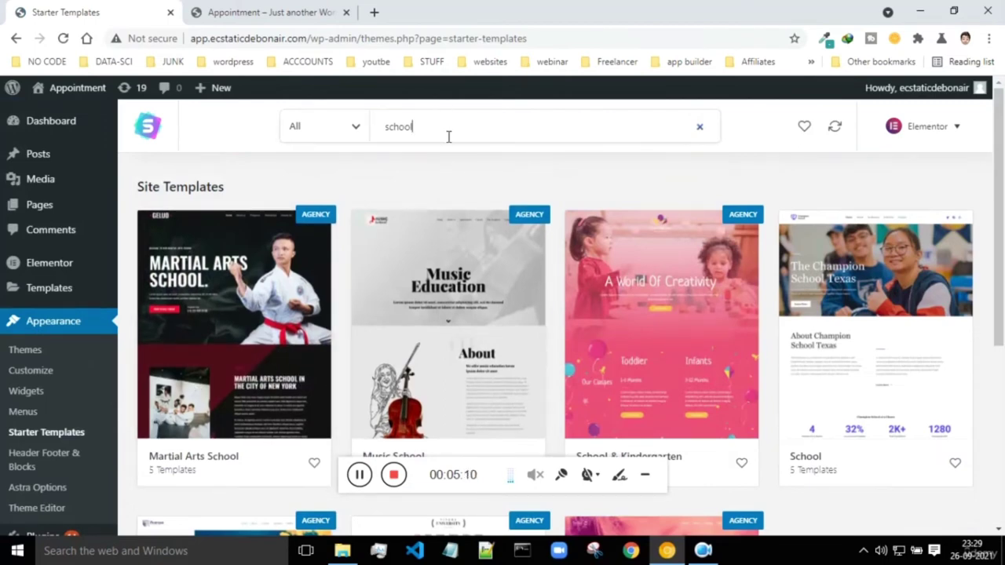
# - Clear the template search, then view the Plugins list of 25 installed plugins
pyautogui.press('BackSpace')
pyautogui.press('BackSpace')
pyautogui.press('BackSpace')
pyautogui.press('BackSpace')
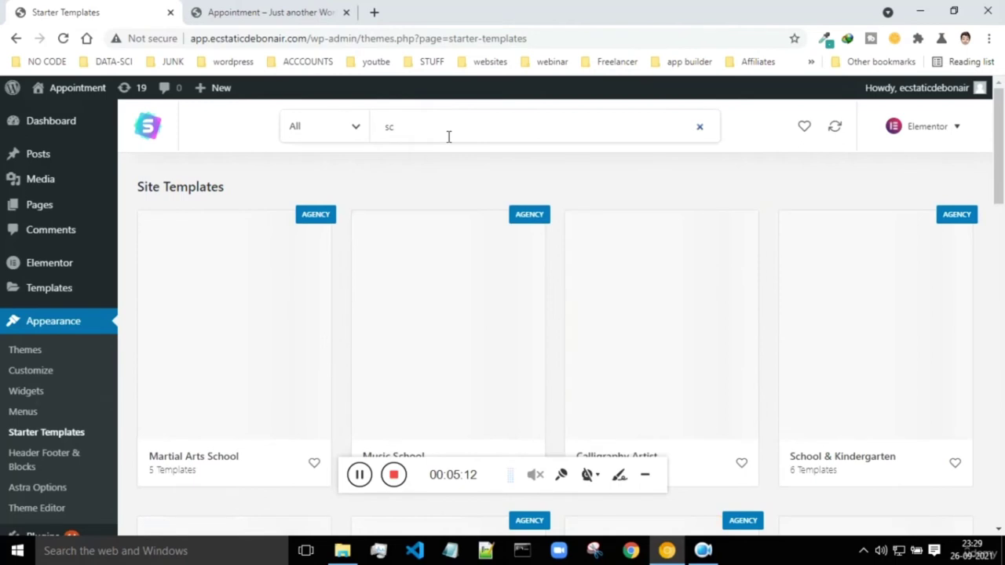
pyautogui.click(449, 137)
pyautogui.press('BackSpace')
pyautogui.press('BackSpace')
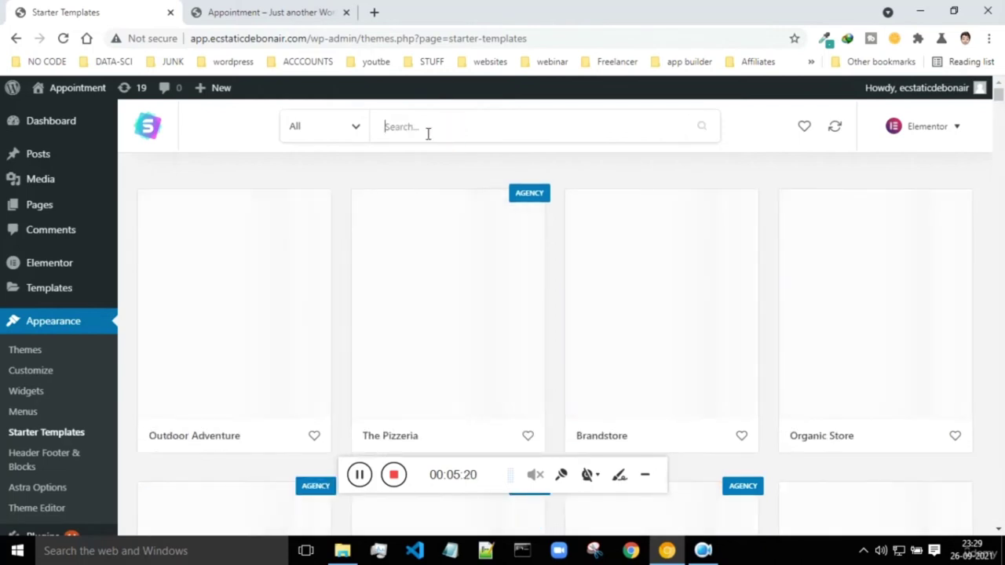
pyautogui.scroll(-1, 20, 330)
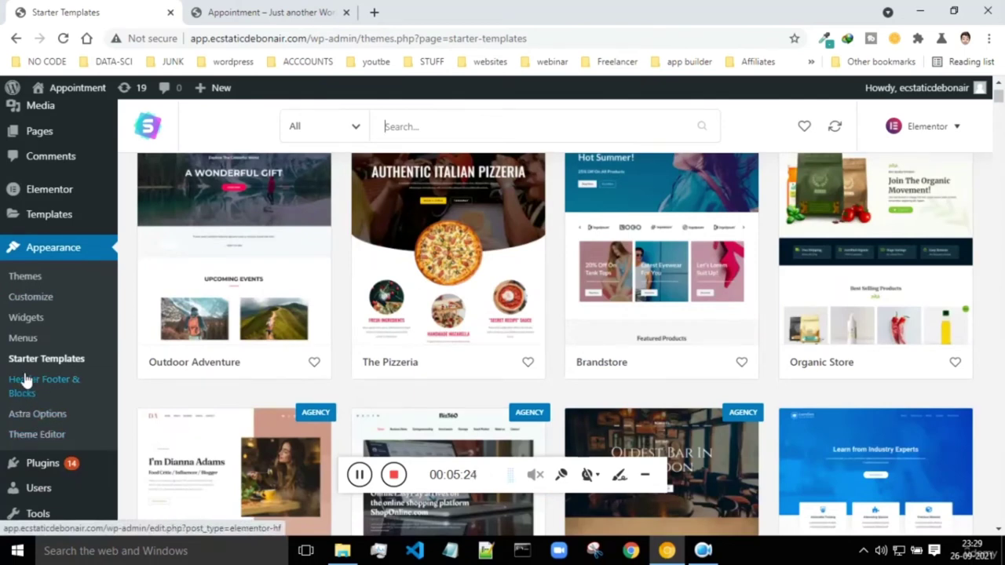
pyautogui.scroll(-1, 23, 405)
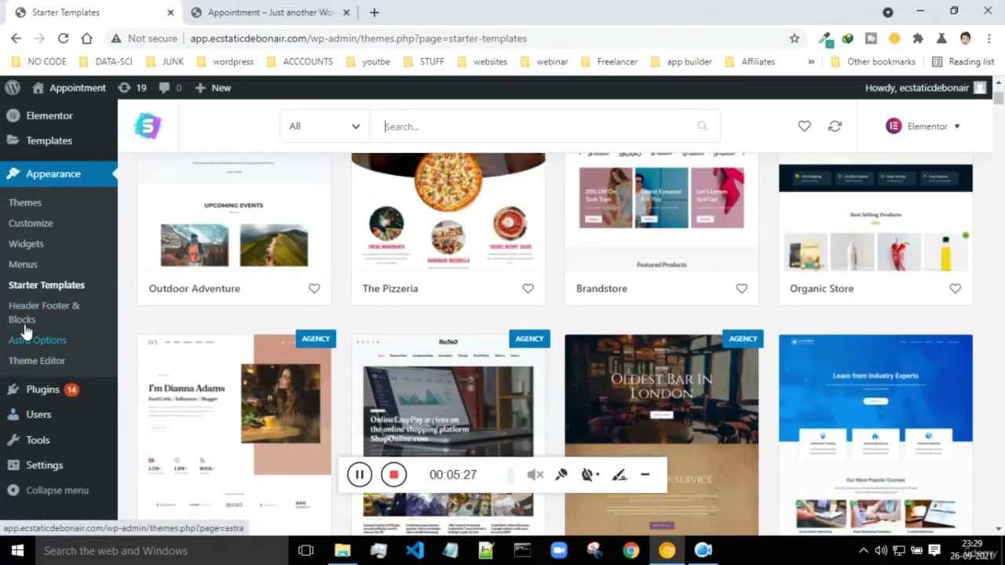
pyautogui.click(43, 394)
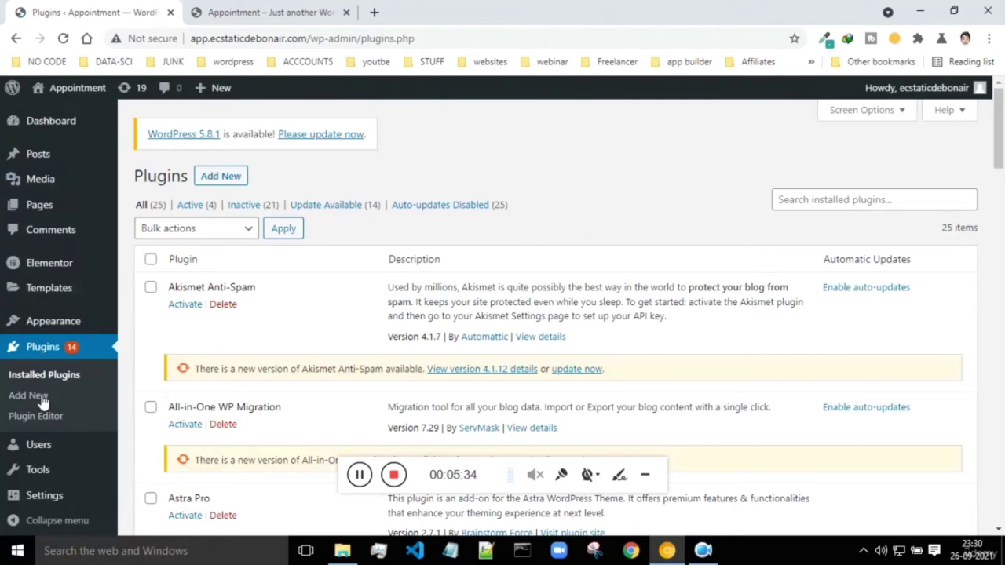
pyautogui.click(393, 475)
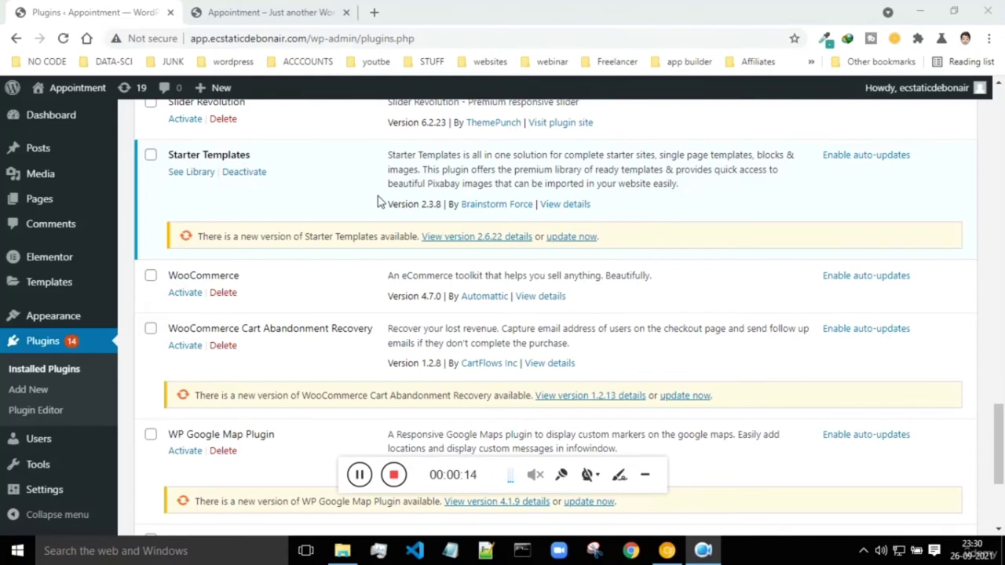
pyautogui.scroll(9, 377, 201)
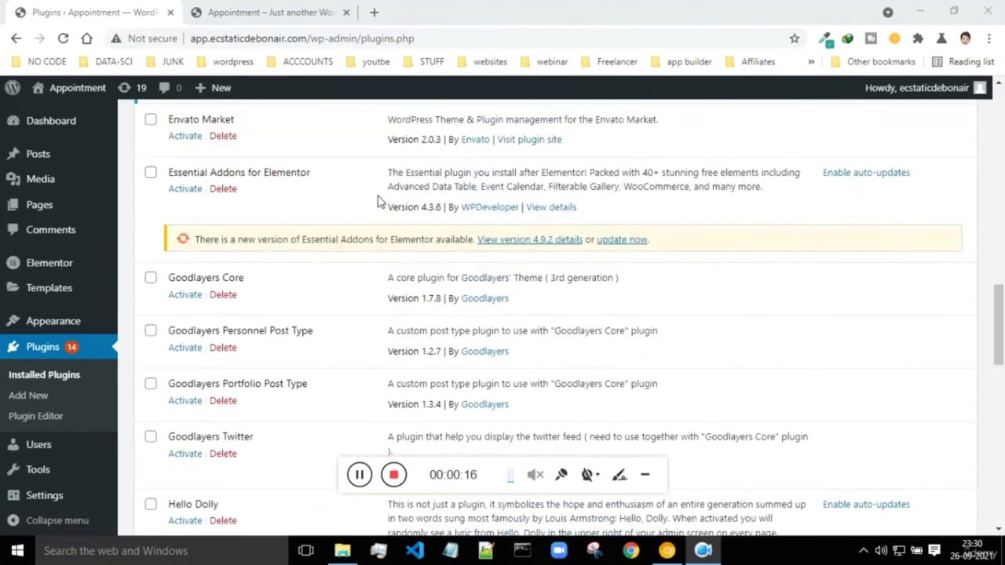
pyautogui.scroll(3, 376, 201)
pyautogui.scroll(6, 379, 201)
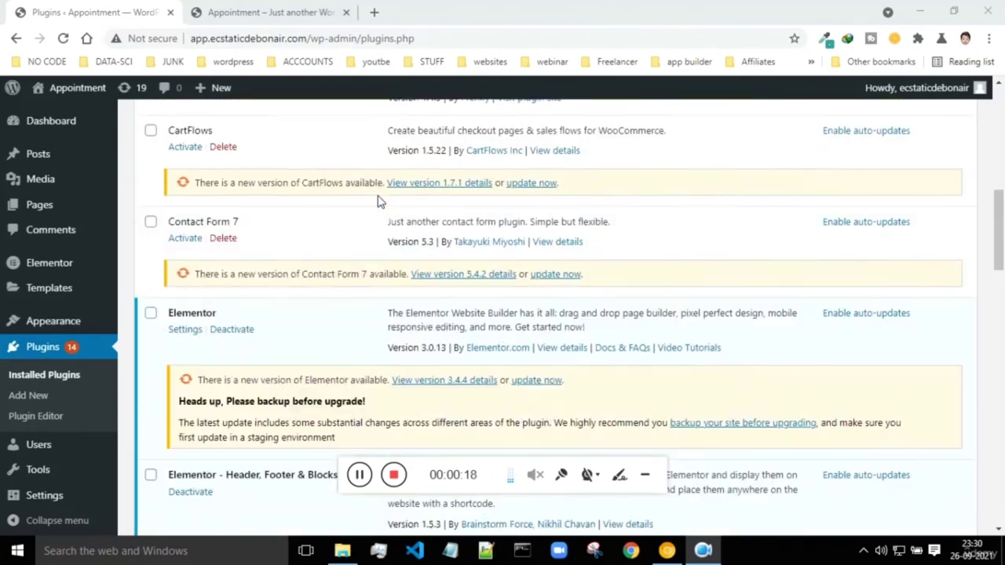
pyautogui.scroll(-3, 314, 216)
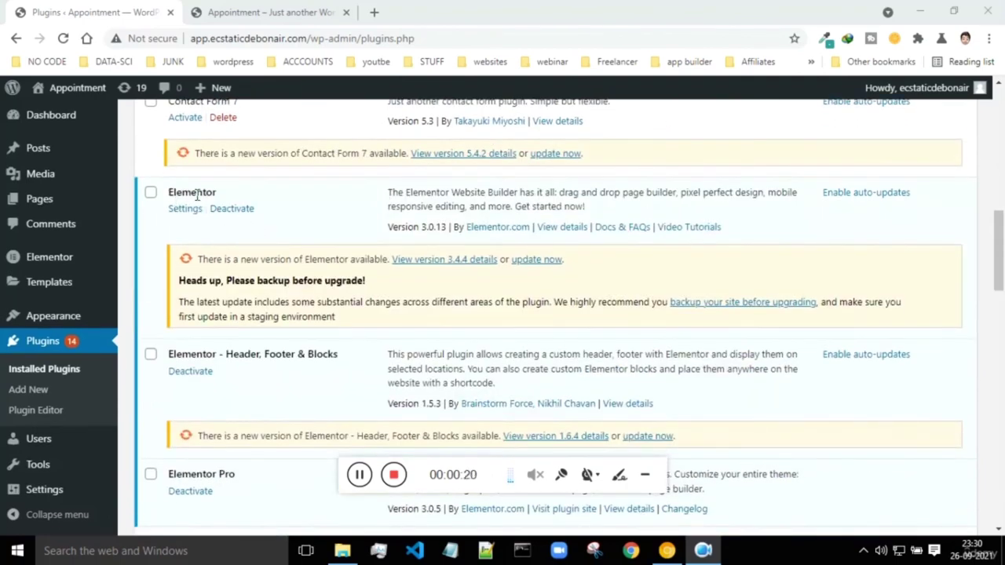
pyautogui.scroll(-5, 245, 207)
pyautogui.scroll(-10, 246, 208)
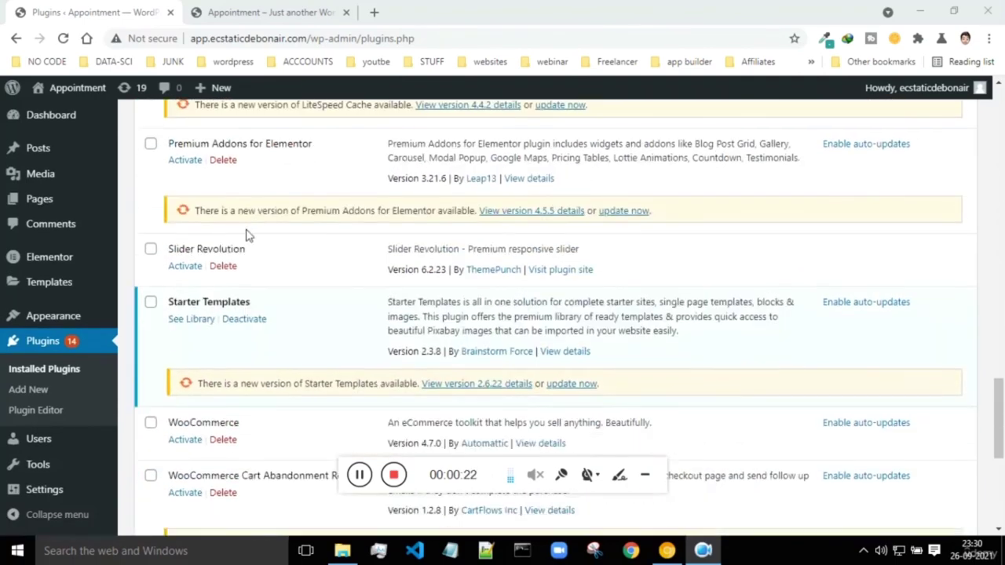
pyautogui.moveTo(263, 157); pyautogui.dragTo(130, 152)
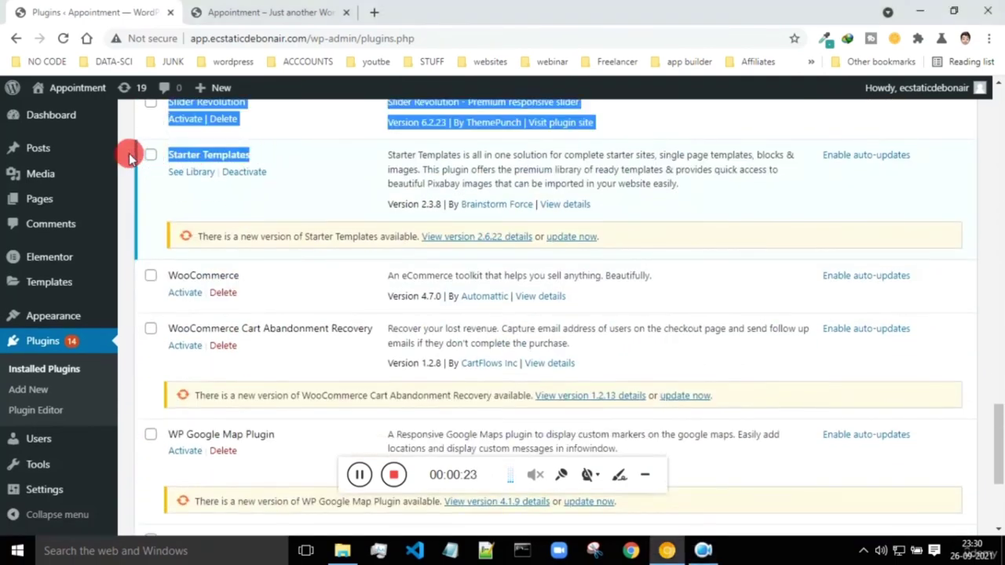
pyautogui.click(345, 184)
pyautogui.scroll(15, 381, 209)
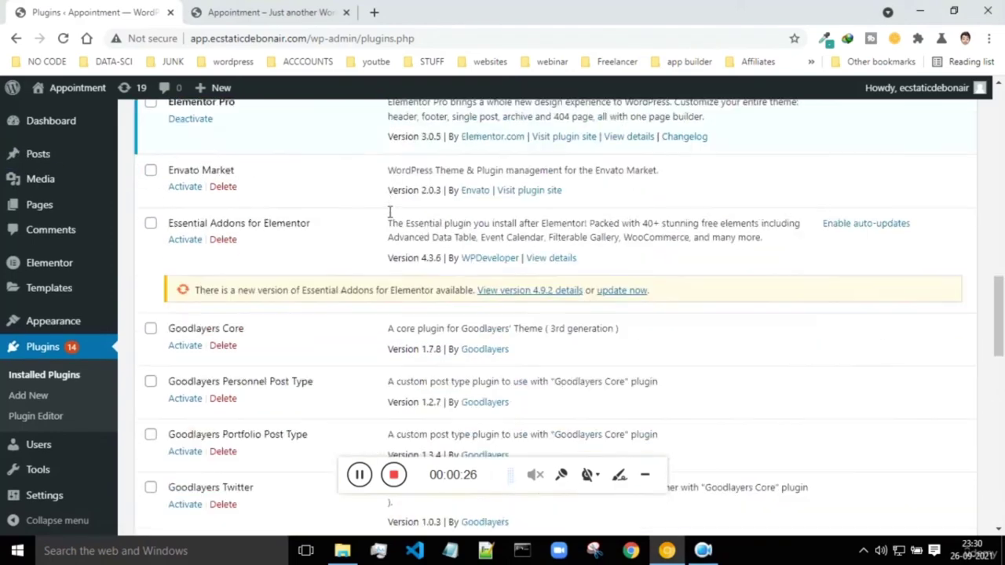
pyautogui.click(358, 475)
# - Search the plugin directory for 'elementor' and scroll through the results
pyautogui.click(226, 177)
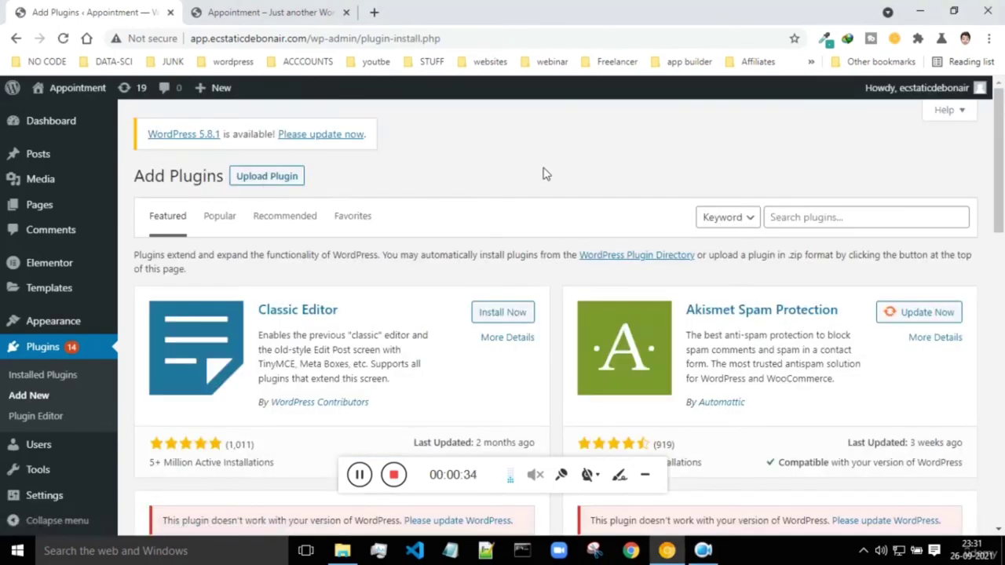
pyautogui.click(809, 217)
pyautogui.write('elemento')
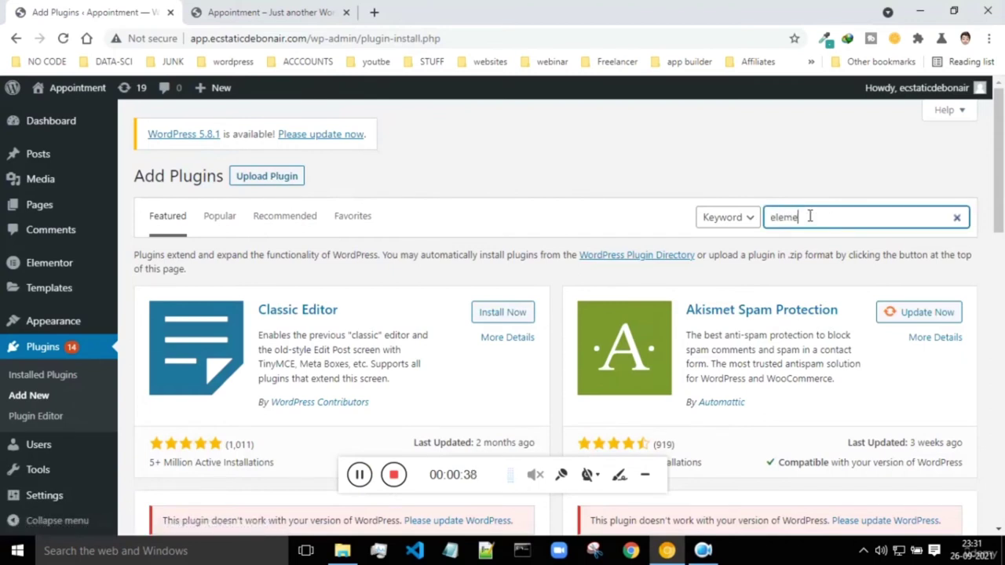
pyautogui.write('r')
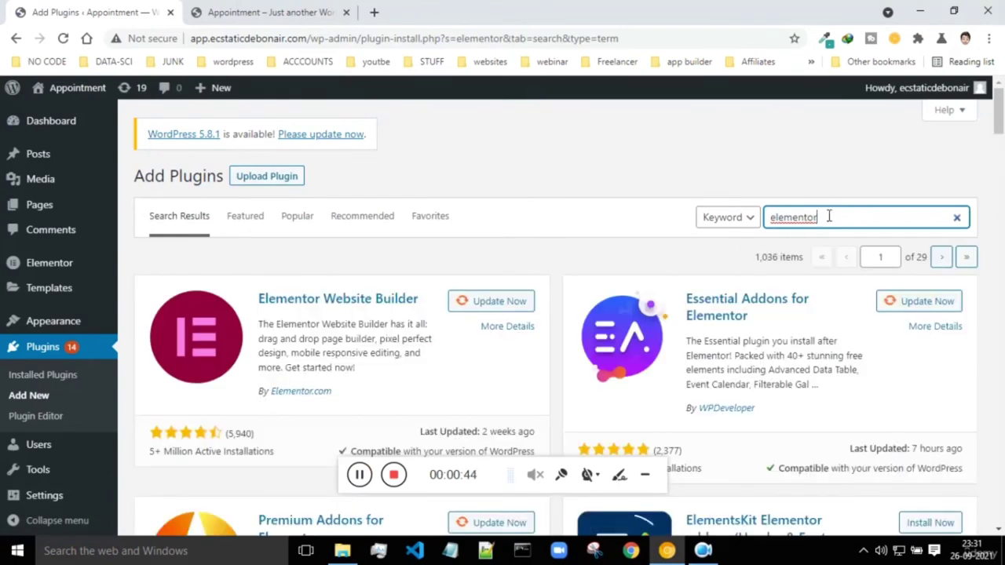
pyautogui.scroll(-1, 828, 252)
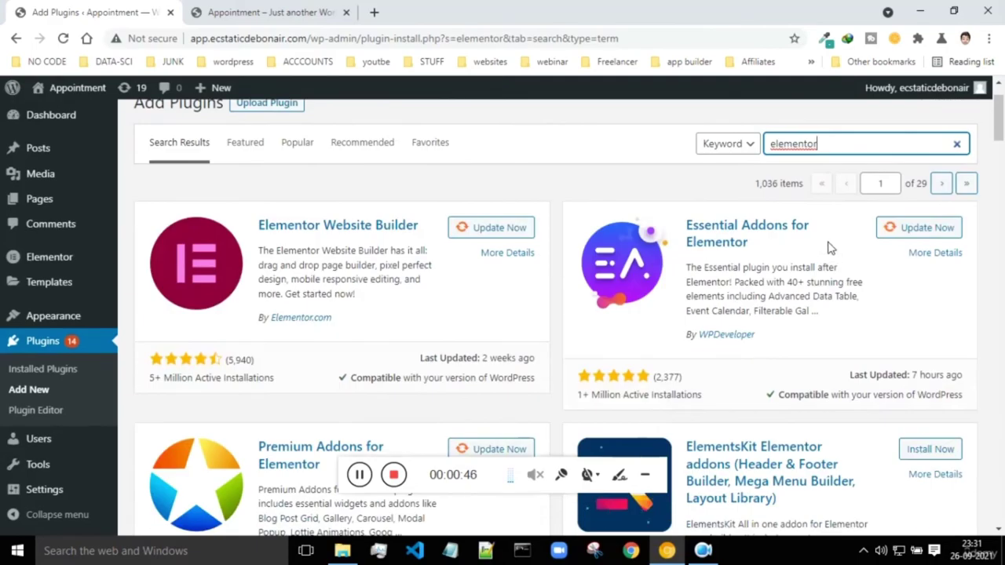
pyautogui.scroll(-3, 836, 247)
pyautogui.scroll(-10, 840, 246)
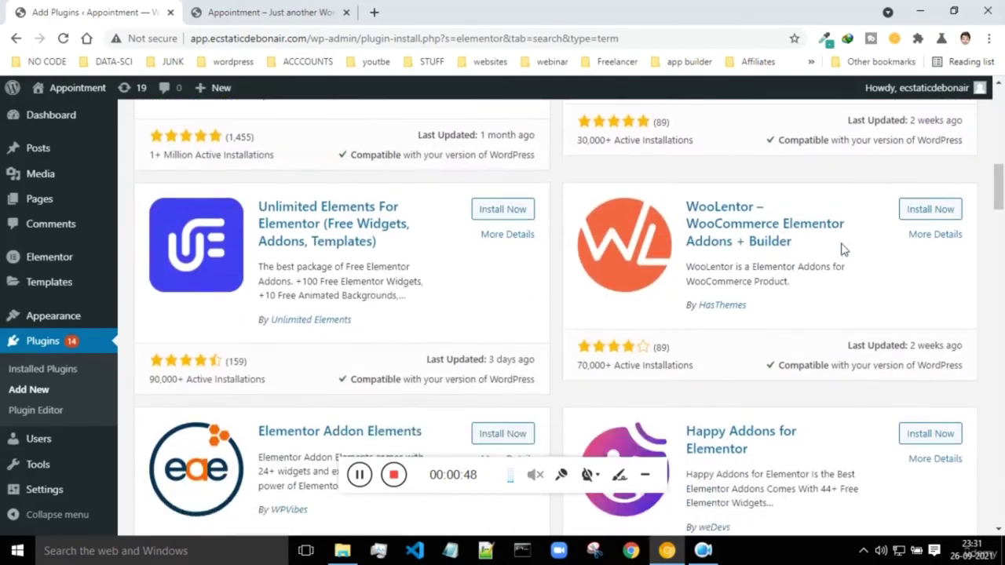
pyautogui.scroll(-15, 845, 249)
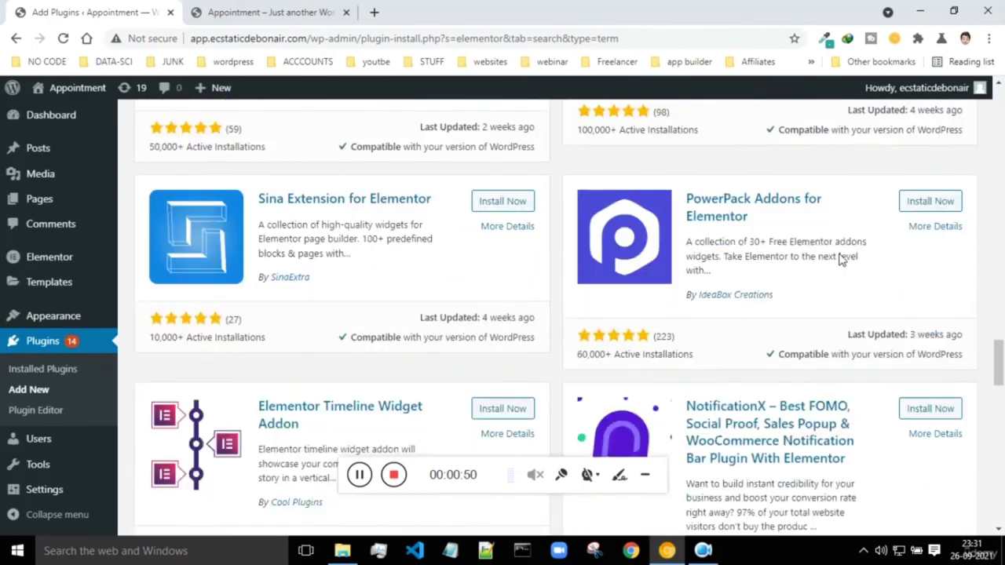
pyautogui.scroll(-2, 843, 258)
pyautogui.scroll(15, 843, 257)
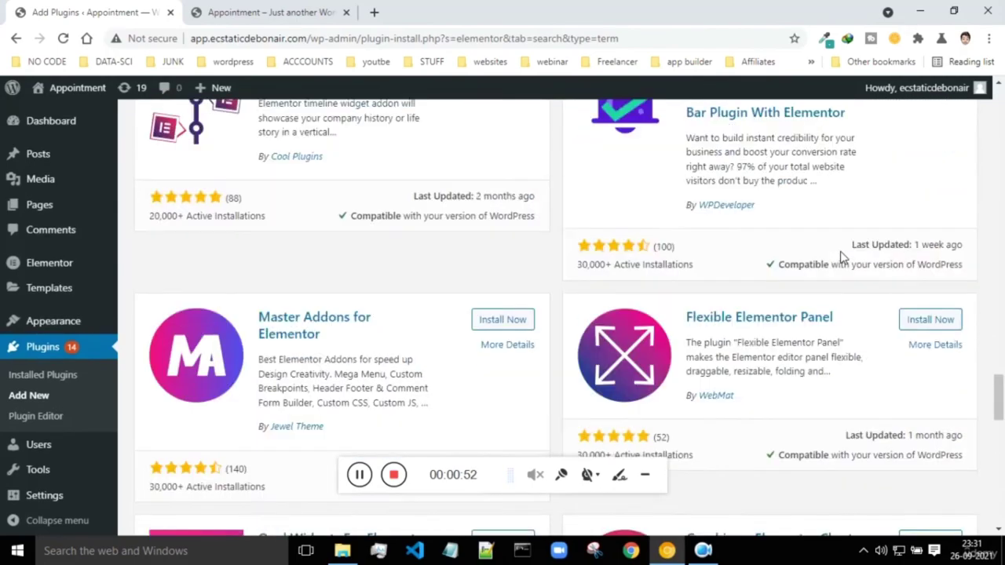
pyautogui.scroll(15, 840, 257)
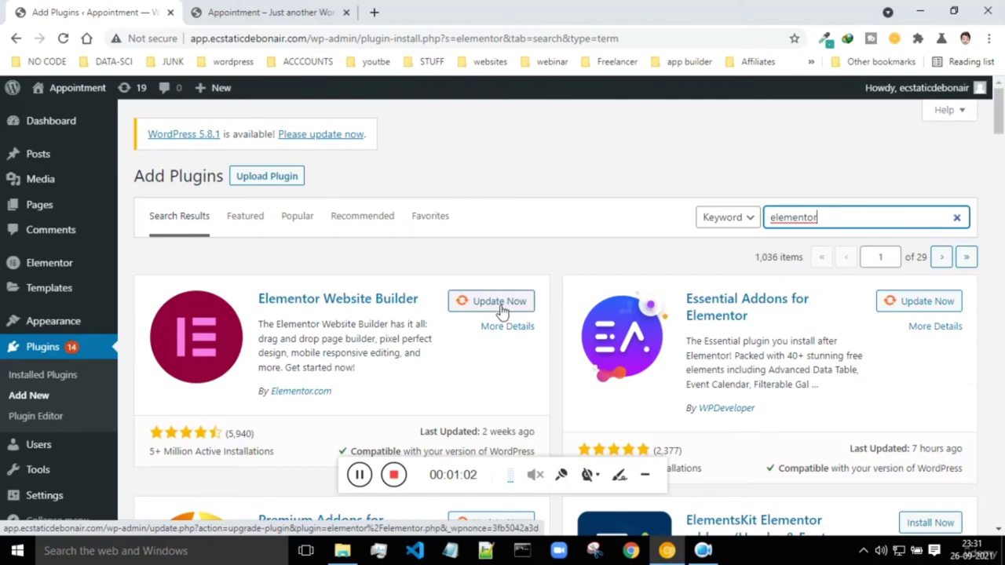
pyautogui.scroll(-2, 534, 306)
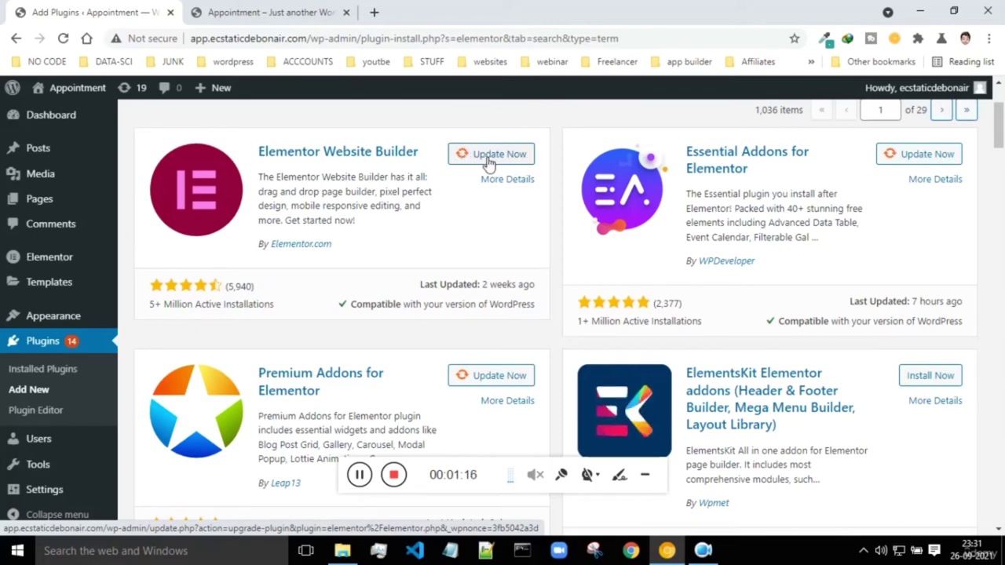
# - Highlight the Elementor Website Builder and Premium Addons for Elementor titles, then return to Installed Plugins
pyautogui.moveTo(258, 150); pyautogui.dragTo(412, 148)
pyautogui.moveTo(689, 155); pyautogui.dragTo(723, 159)
pyautogui.moveTo(322, 391); pyautogui.dragTo(253, 363)
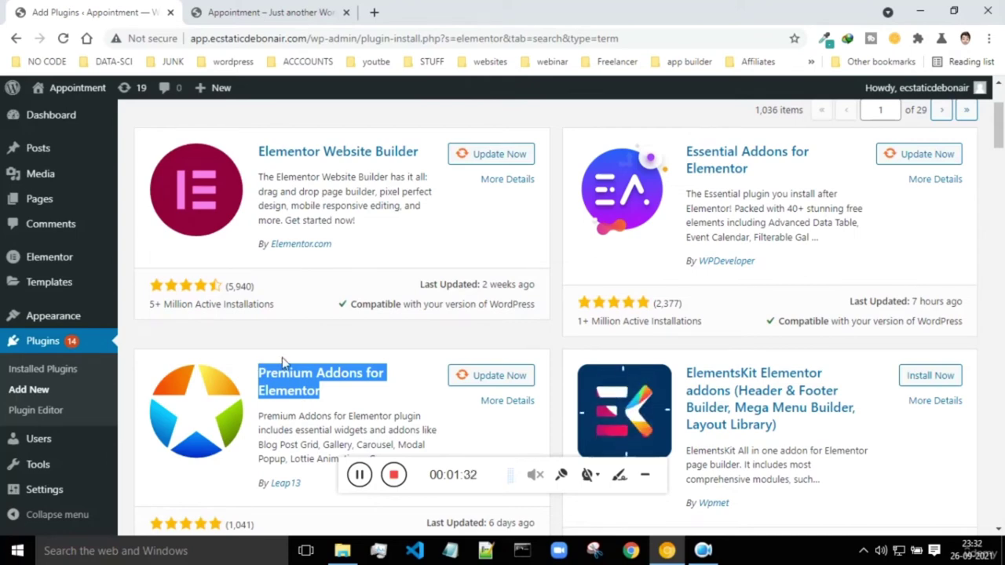
pyautogui.click(65, 377)
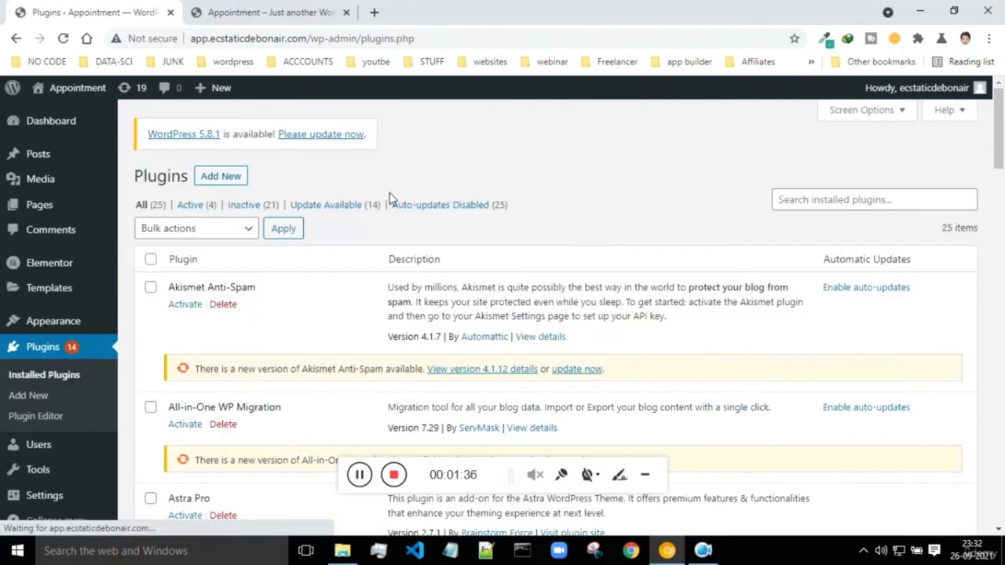
# - Scroll through the installed plugins and briefly highlight the Elementor plugin name
pyautogui.scroll(-1, 390, 195)
pyautogui.scroll(-2, 392, 196)
pyautogui.scroll(-5, 397, 200)
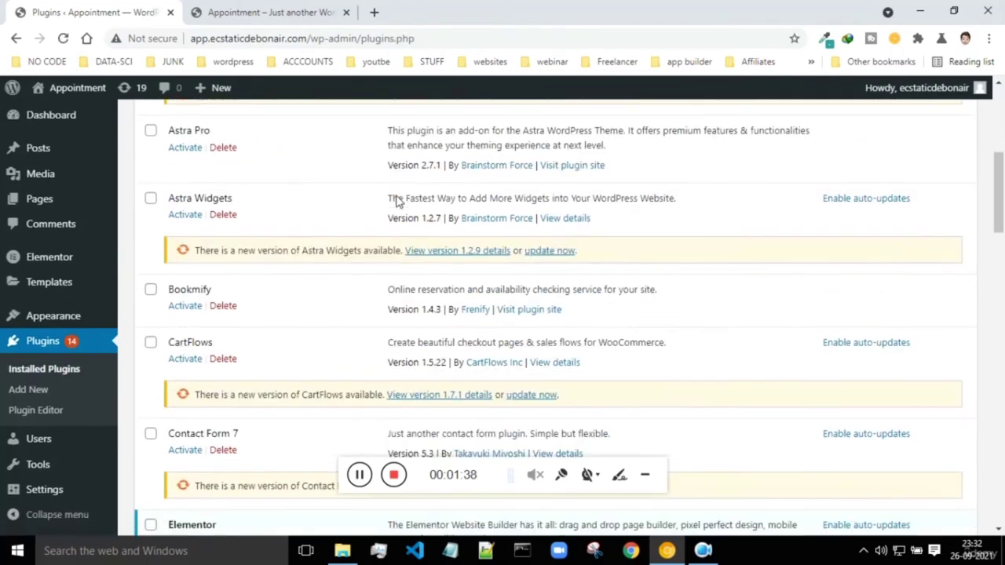
pyautogui.scroll(3, 397, 200)
pyautogui.scroll(-4, 388, 200)
pyautogui.scroll(5, 390, 200)
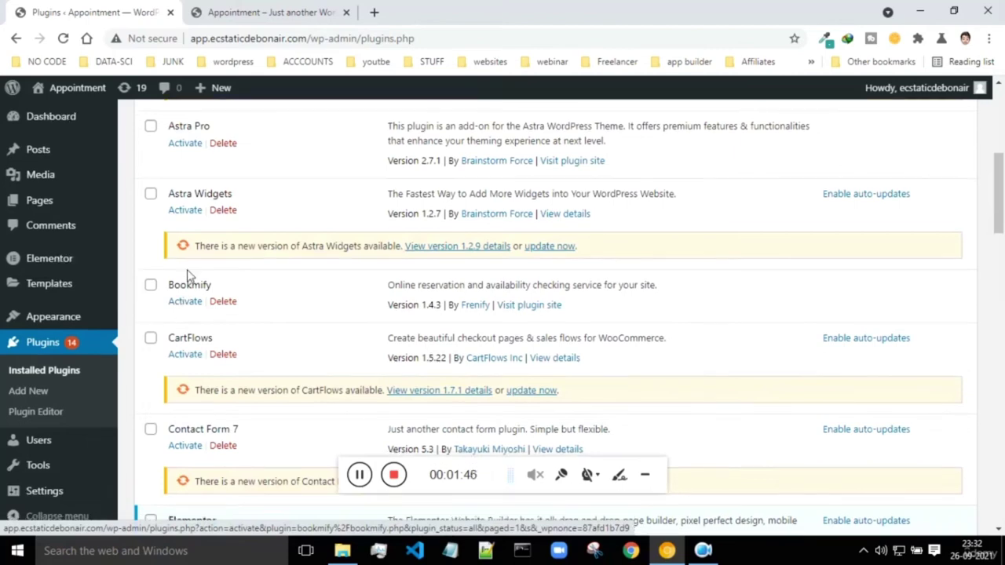
pyautogui.scroll(-4, 187, 269)
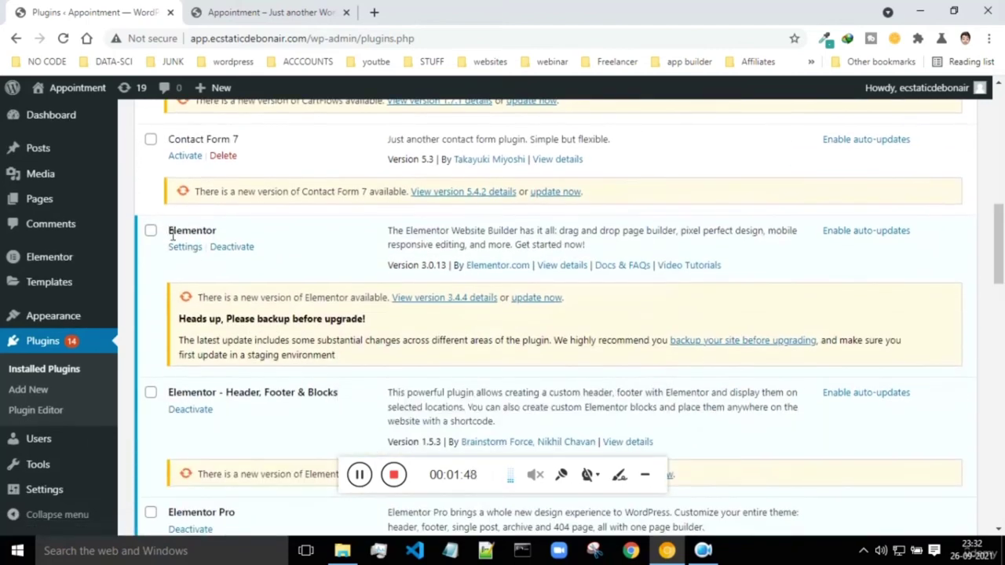
pyautogui.moveTo(172, 233); pyautogui.dragTo(223, 232)
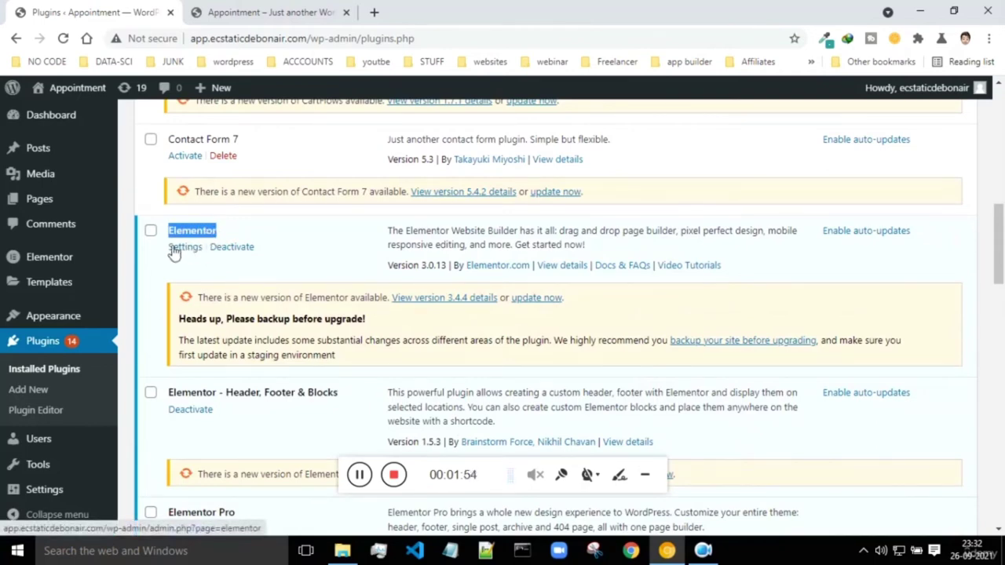
pyautogui.click(262, 251)
pyautogui.scroll(3, 292, 251)
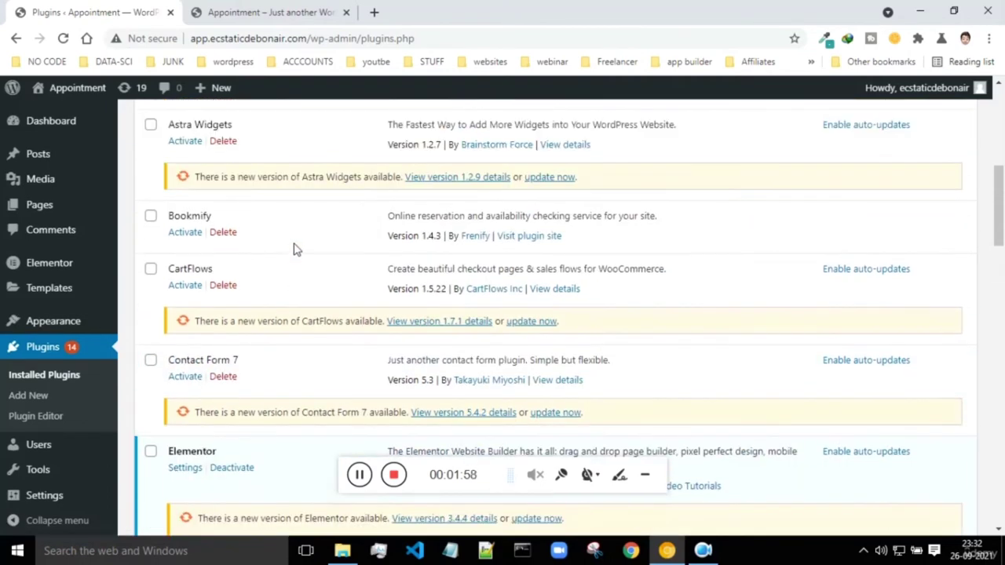
# - Tick Bookmify, CartFlows and Contact Form 7, and set Bulk actions to Activate
pyautogui.click(150, 215)
pyautogui.click(150, 268)
pyautogui.click(149, 361)
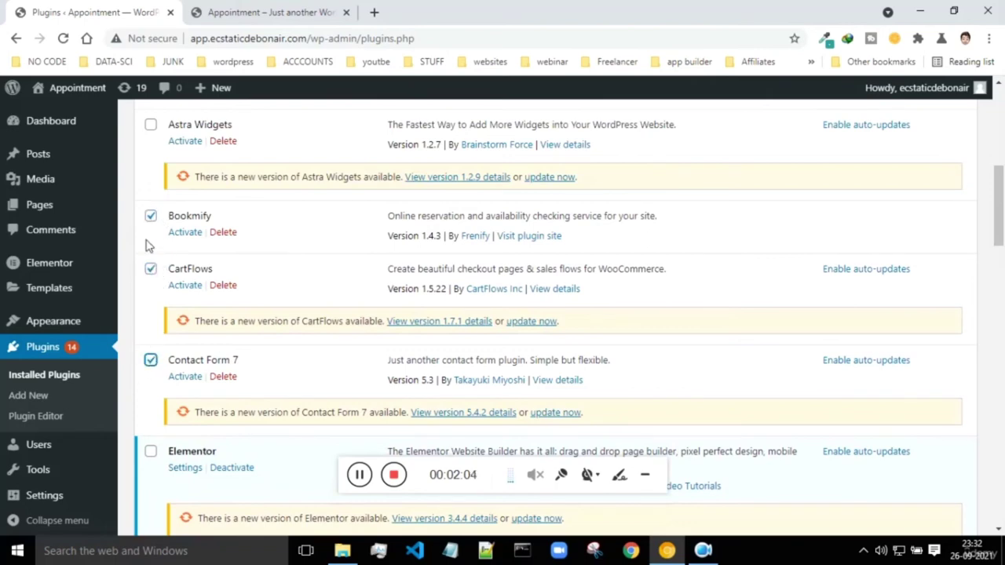
pyautogui.scroll(7, 167, 341)
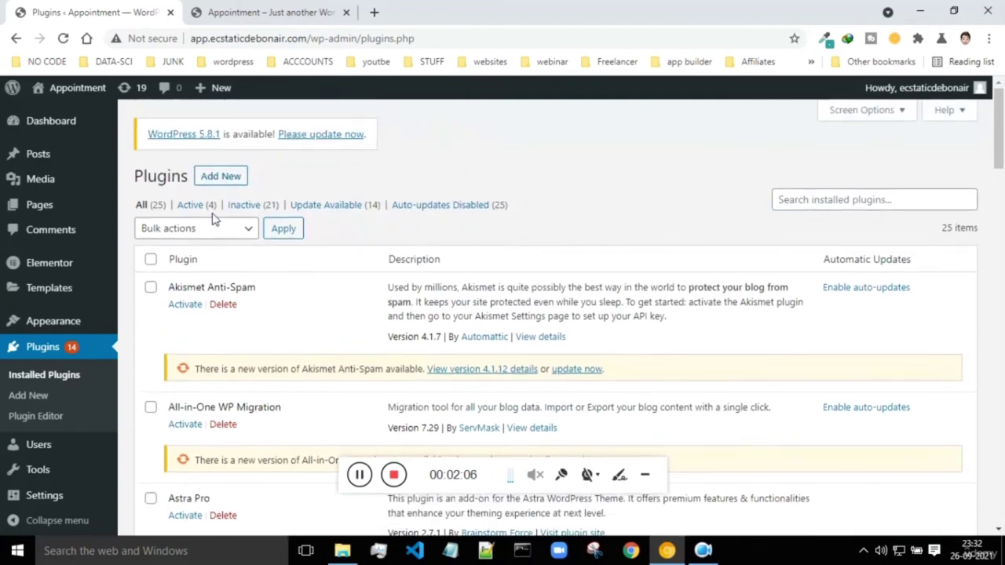
pyautogui.click(209, 228)
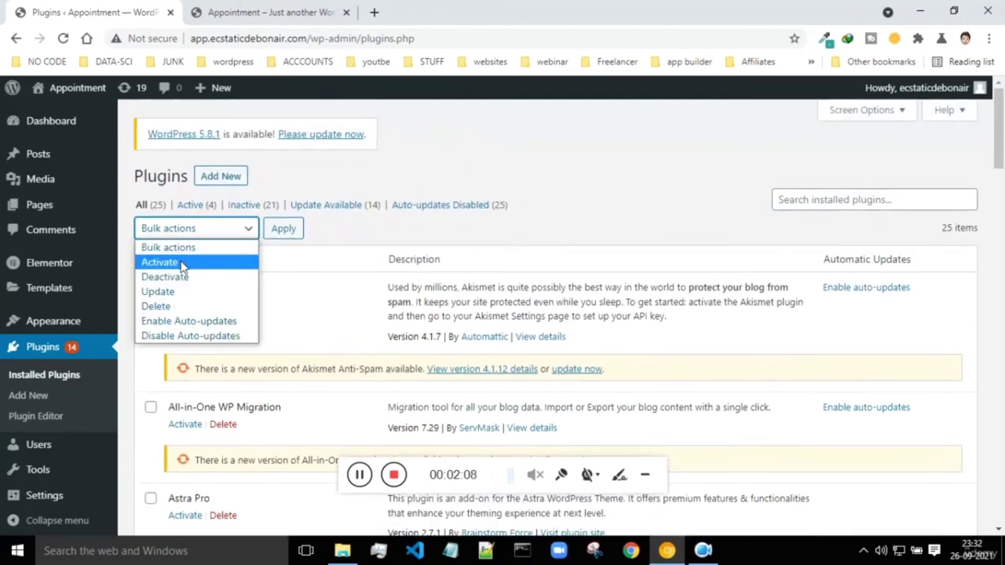
pyautogui.click(182, 261)
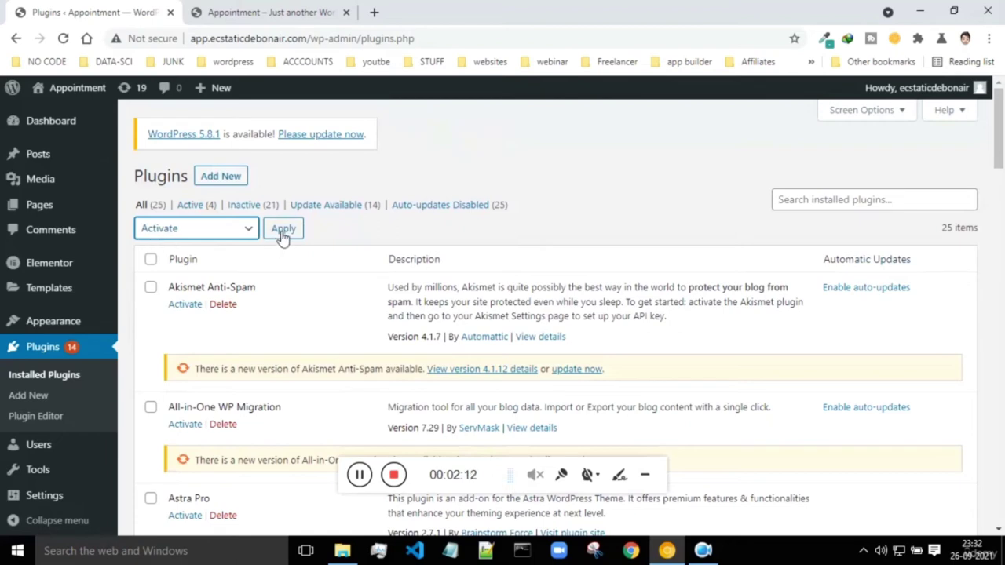
# - Untick Bookmify, CartFlows and Contact Form 7 again
pyautogui.scroll(-4, 283, 236)
pyautogui.scroll(-2, 284, 238)
pyautogui.click(149, 142)
pyautogui.click(149, 196)
pyautogui.click(150, 286)
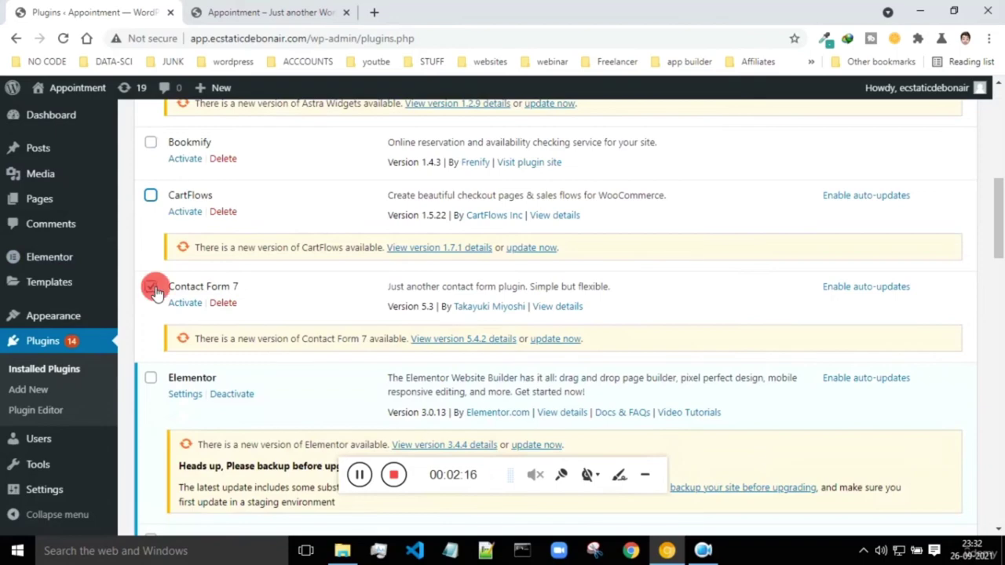
# - Copy the 'Starter Templates' plugin name and go to the Add New plugins page
pyautogui.scroll(-2, 354, 259)
pyautogui.scroll(-4, 358, 253)
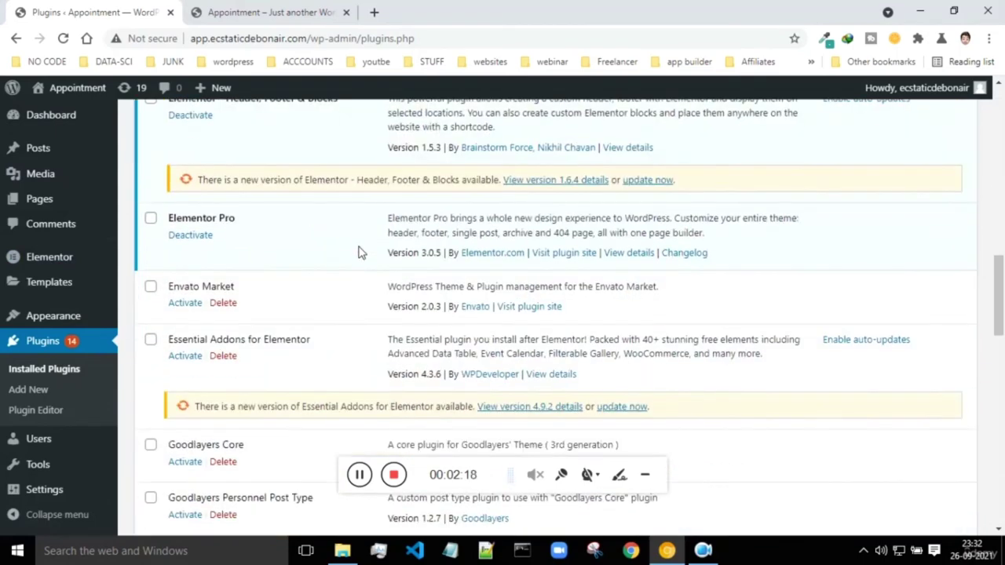
pyautogui.scroll(-2, 358, 252)
pyautogui.scroll(-7, 357, 249)
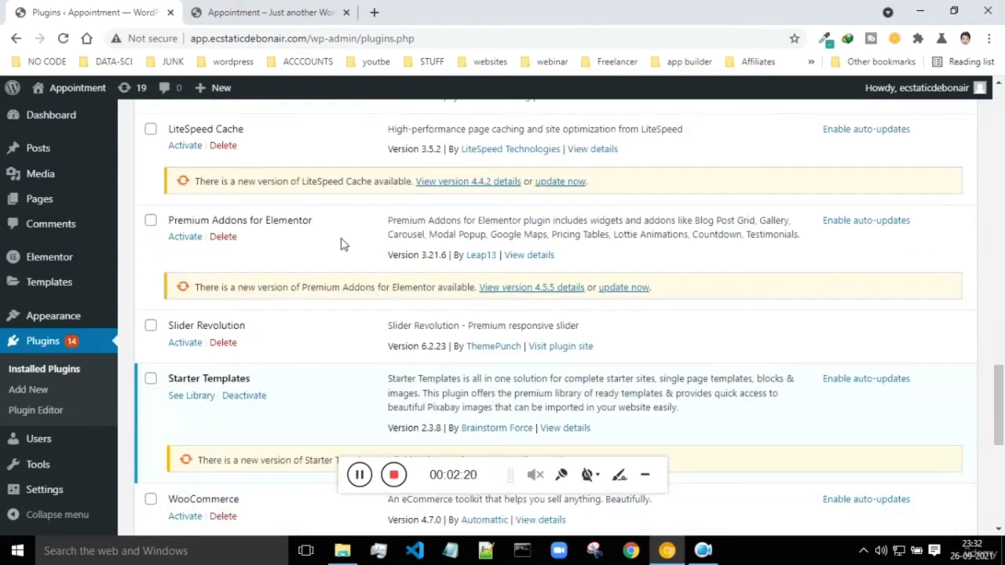
pyautogui.scroll(-5, 336, 241)
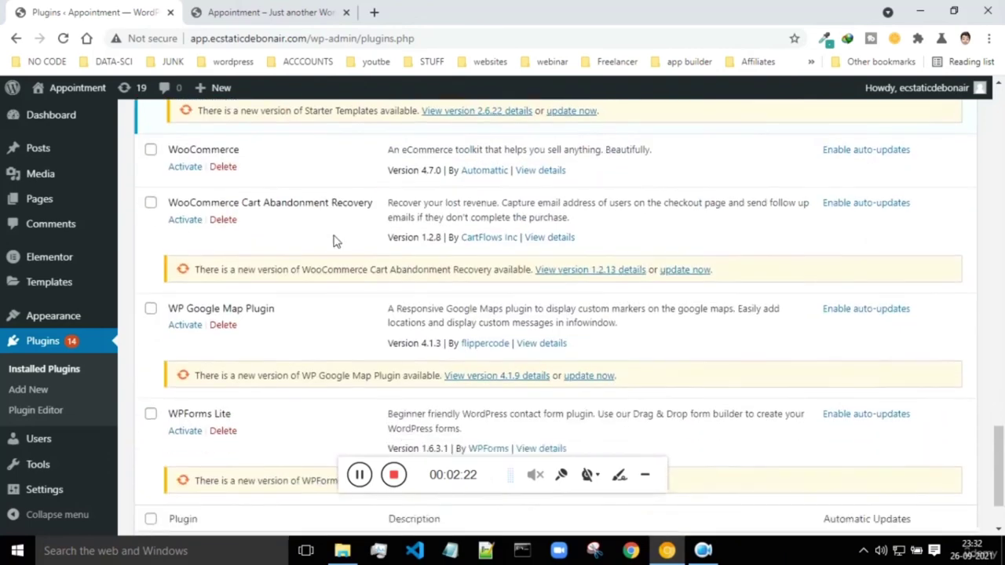
pyautogui.scroll(3, 335, 240)
pyautogui.scroll(3, 335, 239)
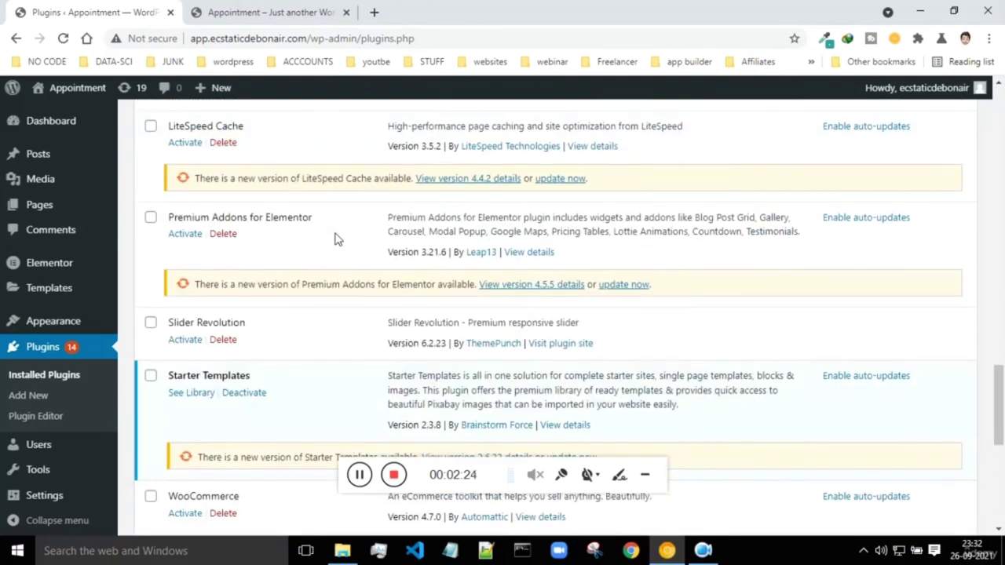
pyautogui.moveTo(255, 376); pyautogui.dragTo(174, 369)
pyautogui.rightClick(194, 374)
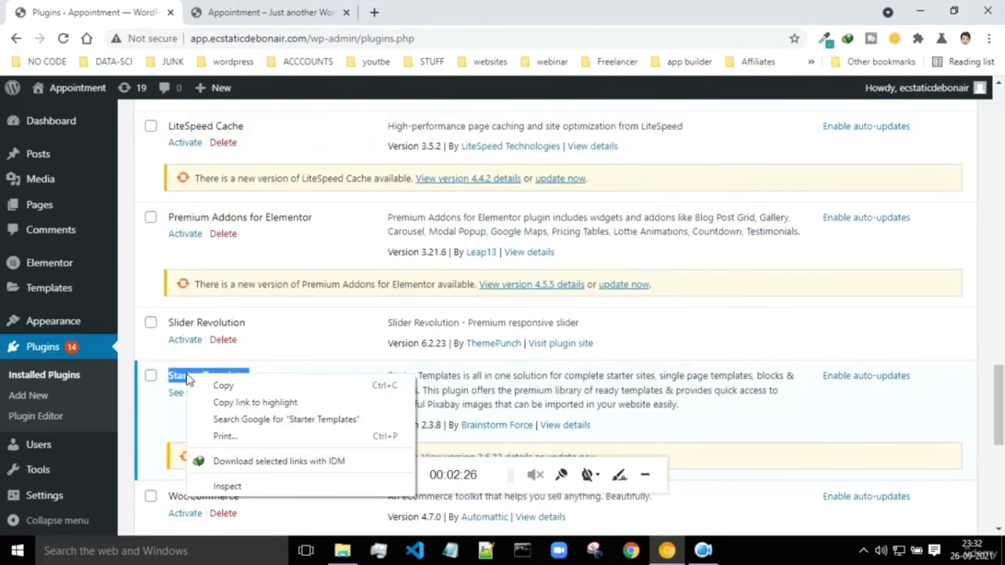
pyautogui.click(212, 386)
pyautogui.scroll(5, 330, 363)
pyautogui.scroll(5, 330, 364)
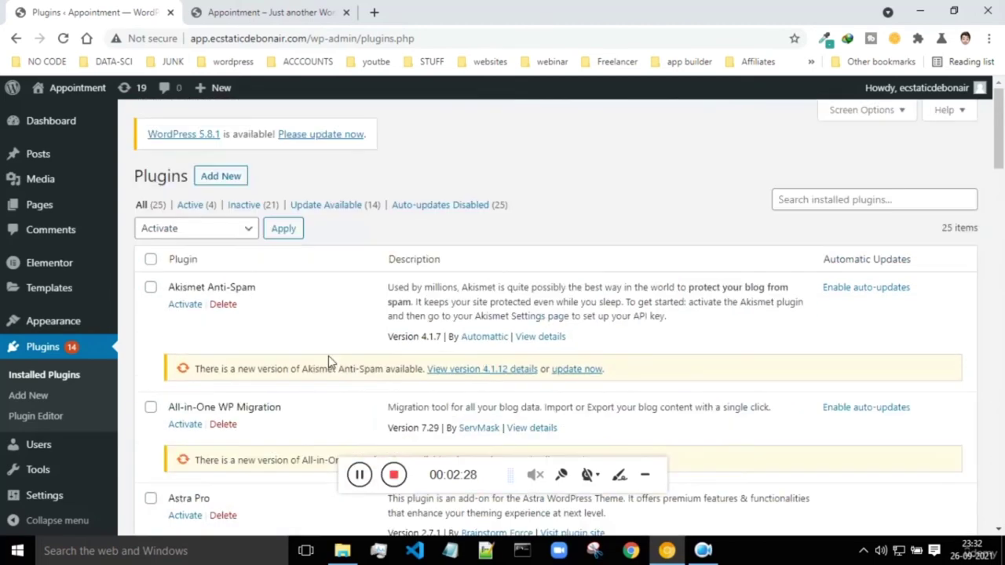
pyautogui.click(231, 179)
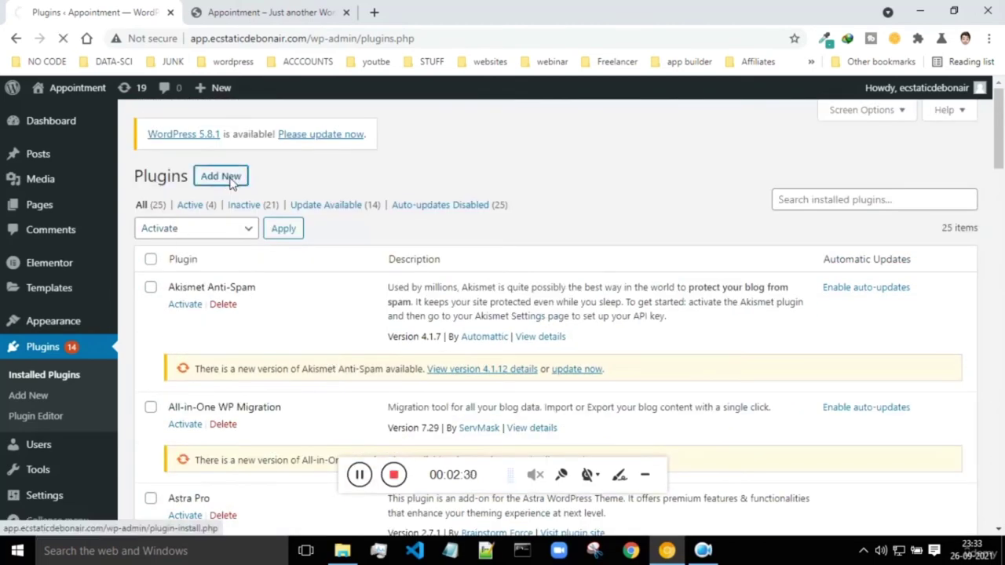
# - Paste 'Starter Templates' into the plugin search and scroll through the 132 results
pyautogui.click(855, 217)
pyautogui.hotkey('ctrl', 'v')
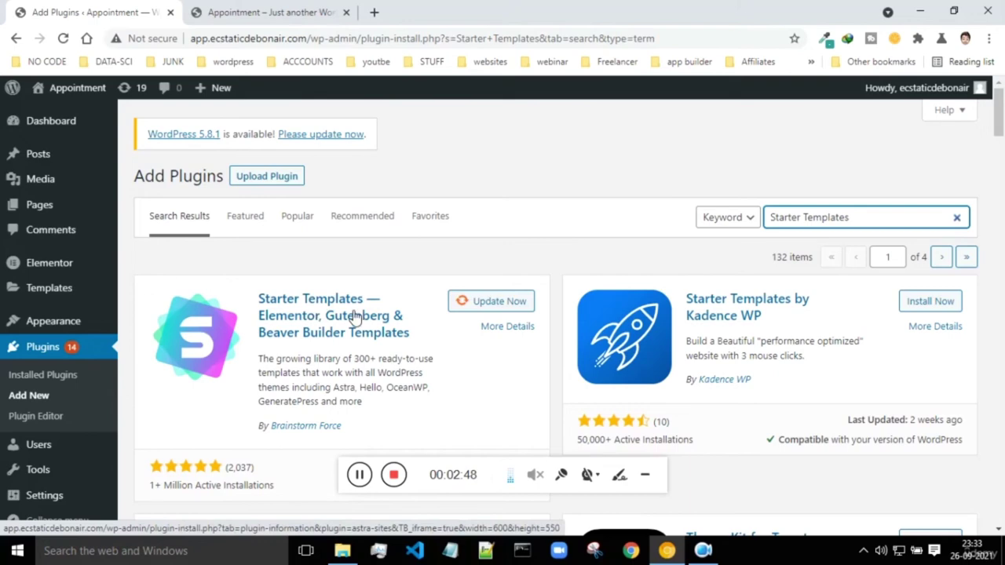
pyautogui.scroll(-3, 324, 298)
pyautogui.moveTo(81, 329)
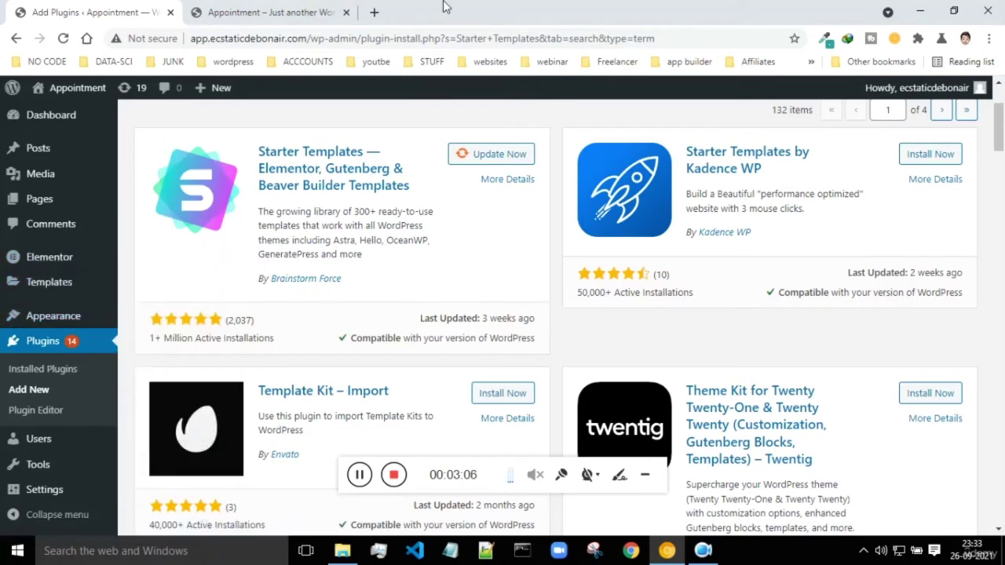
pyautogui.scroll(-4, 15, 369)
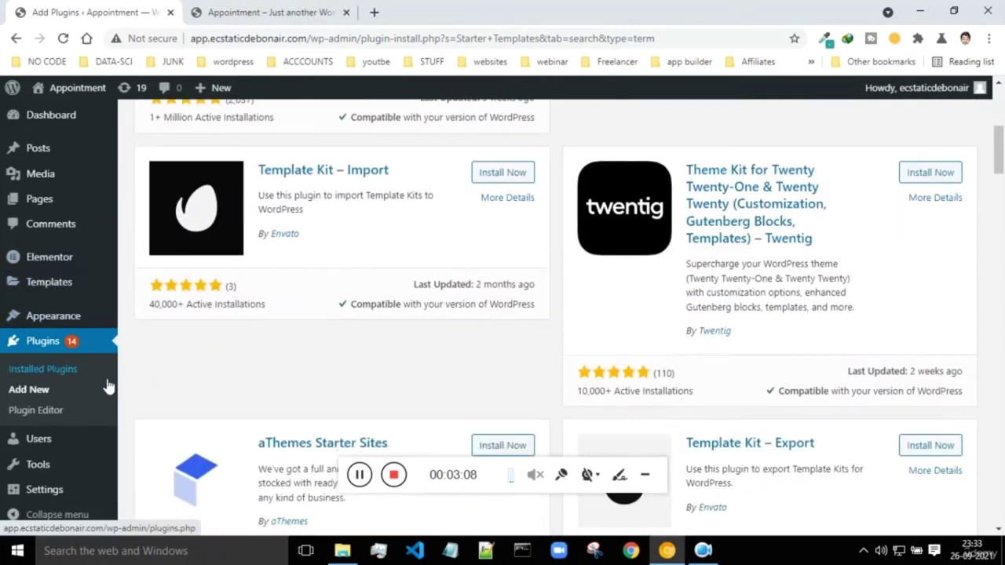
pyautogui.scroll(-1, 78, 382)
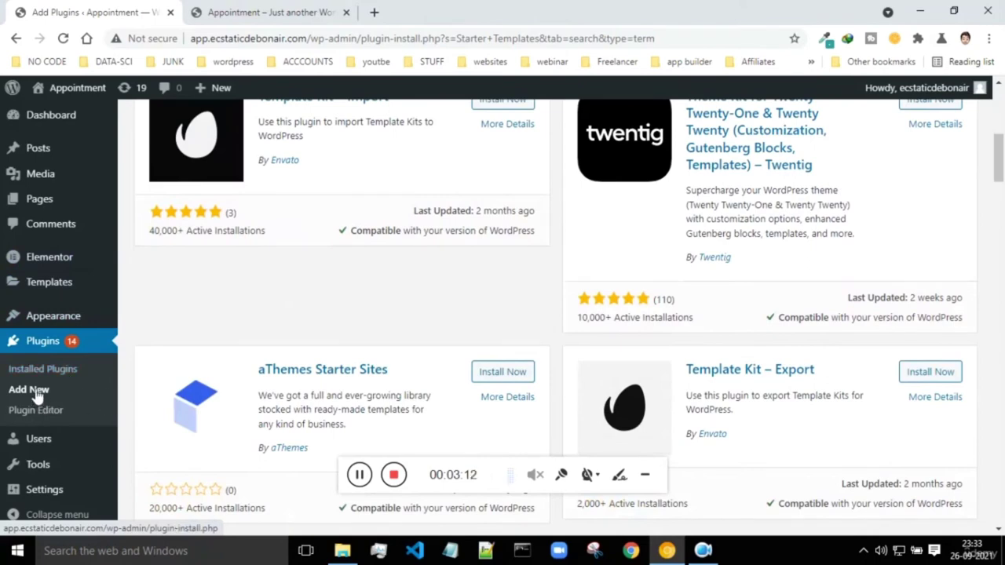
pyautogui.scroll(6, 36, 397)
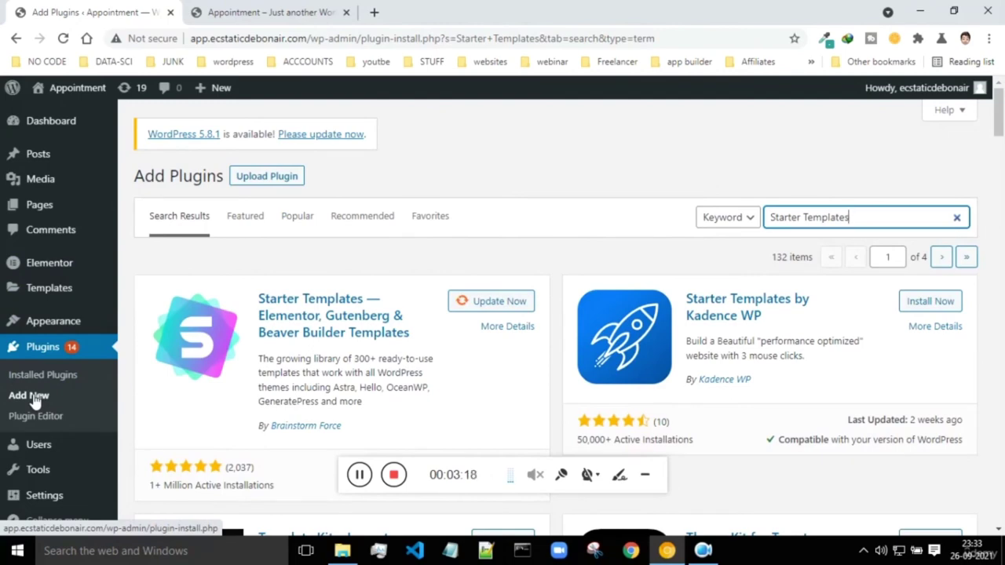
# - Show the Upload Plugin form, browse Downloads for a .zip, and cancel without choosing one
pyautogui.click(287, 180)
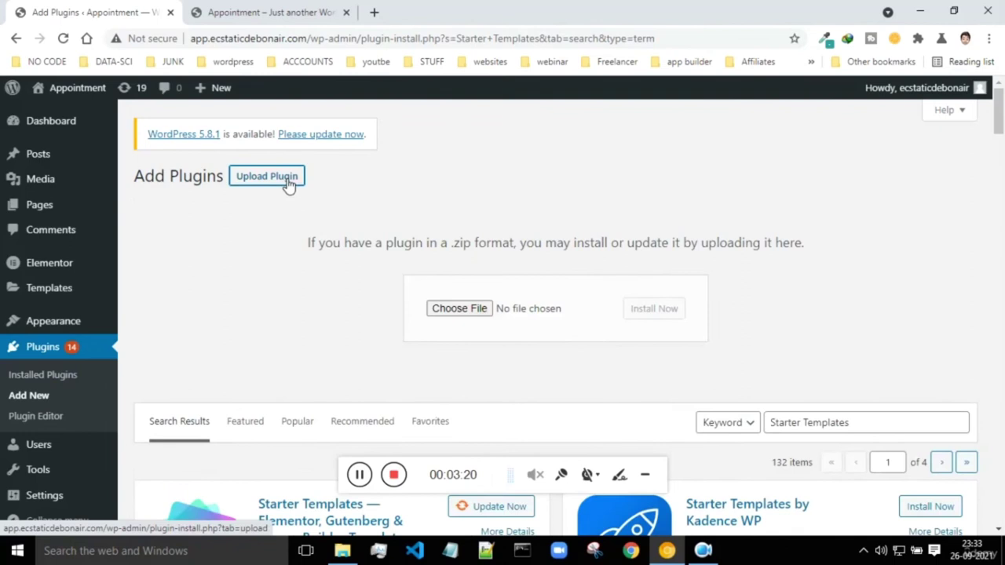
pyautogui.click(458, 309)
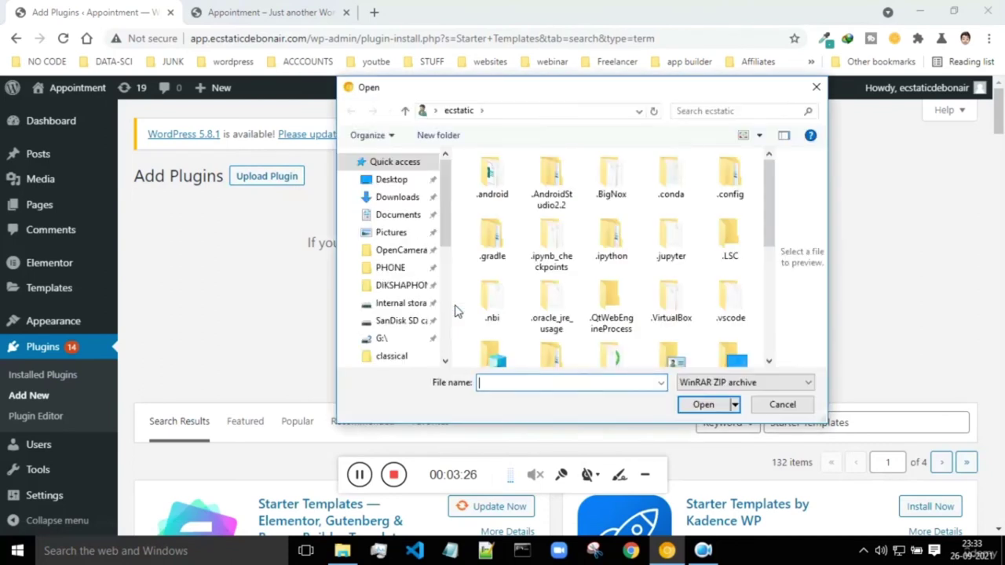
pyautogui.click(388, 199)
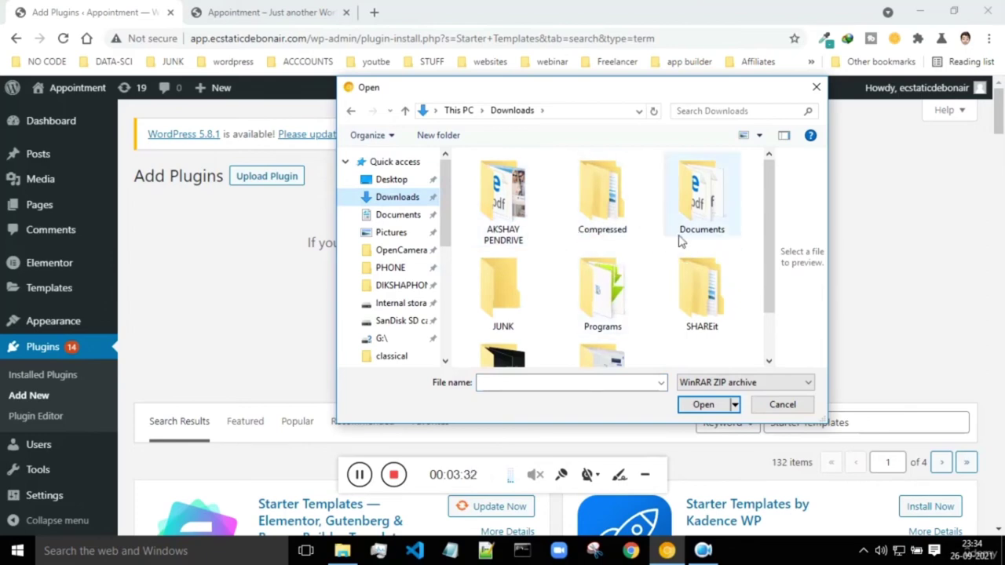
pyautogui.click(801, 405)
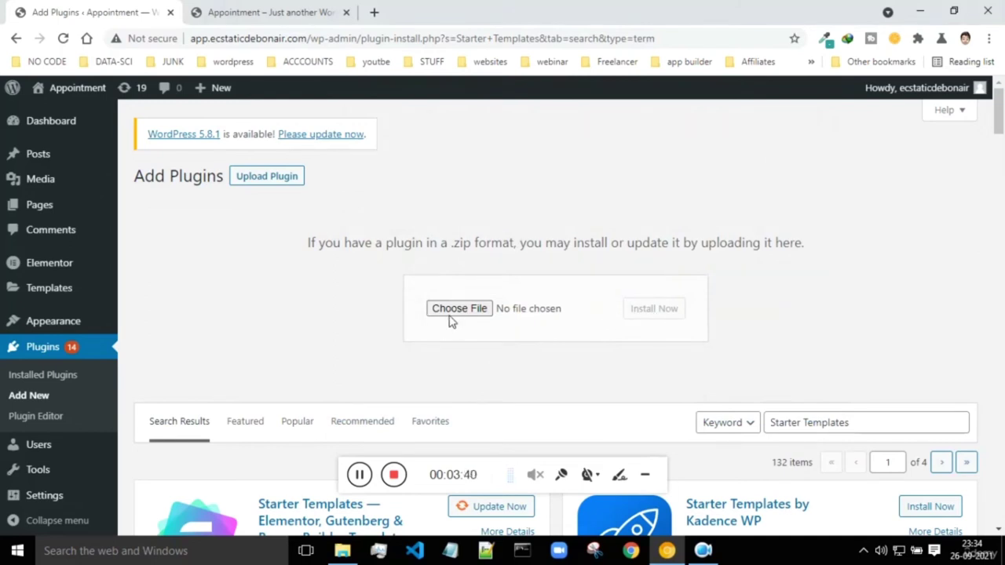
pyautogui.scroll(-1, 162, 240)
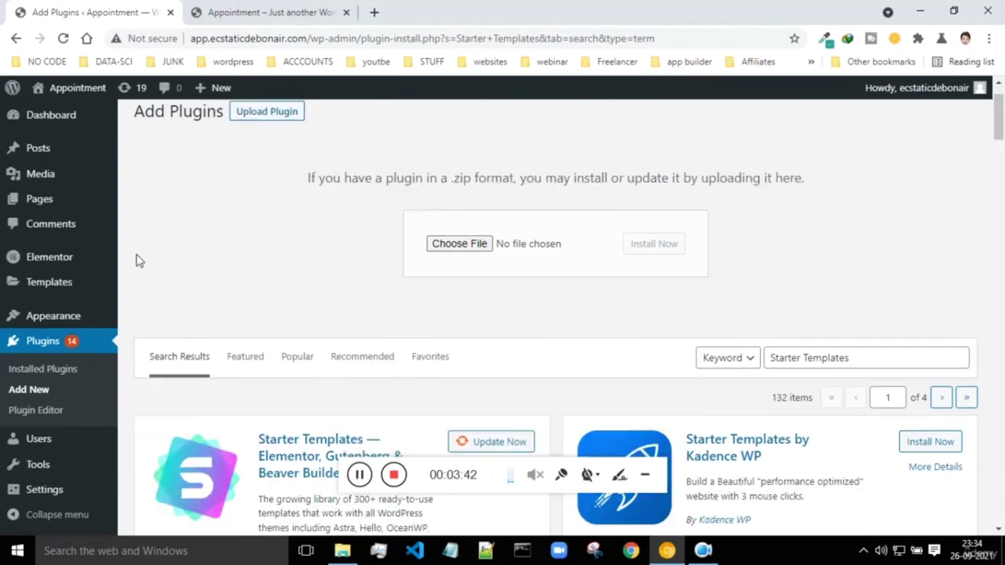
pyautogui.moveTo(47, 445)
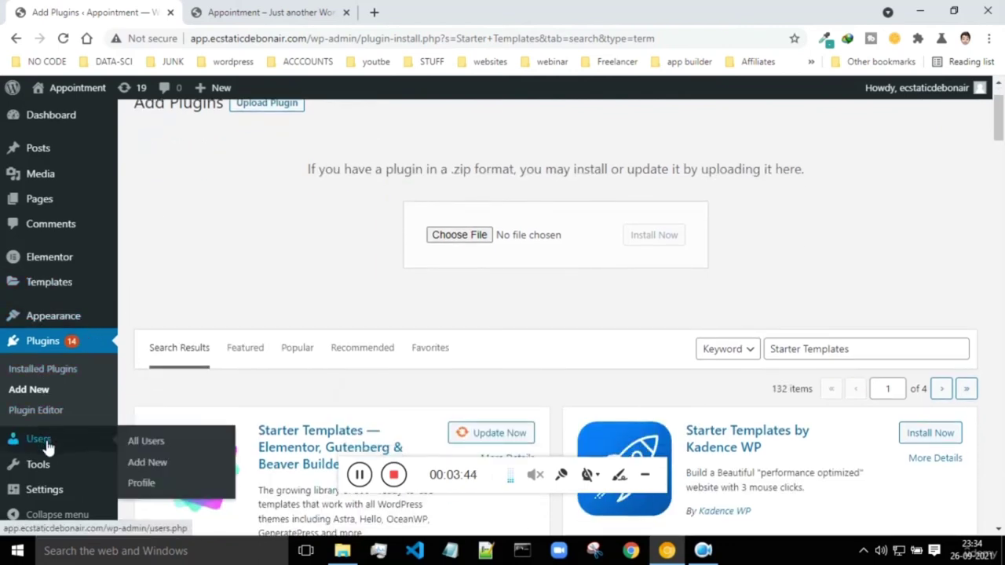
pyautogui.click(44, 443)
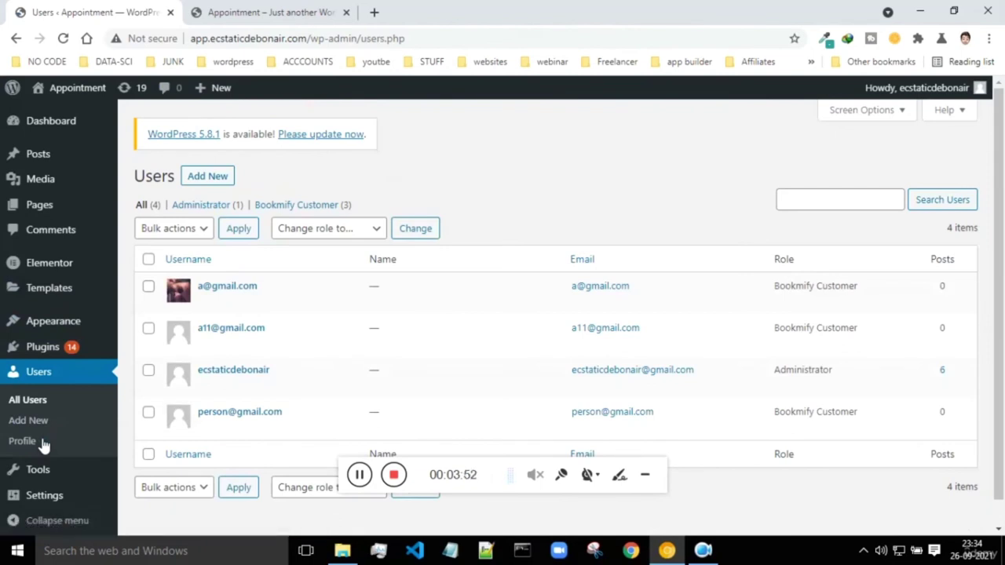
pyautogui.click(837, 374)
pyautogui.moveTo(836, 374); pyautogui.dragTo(770, 375)
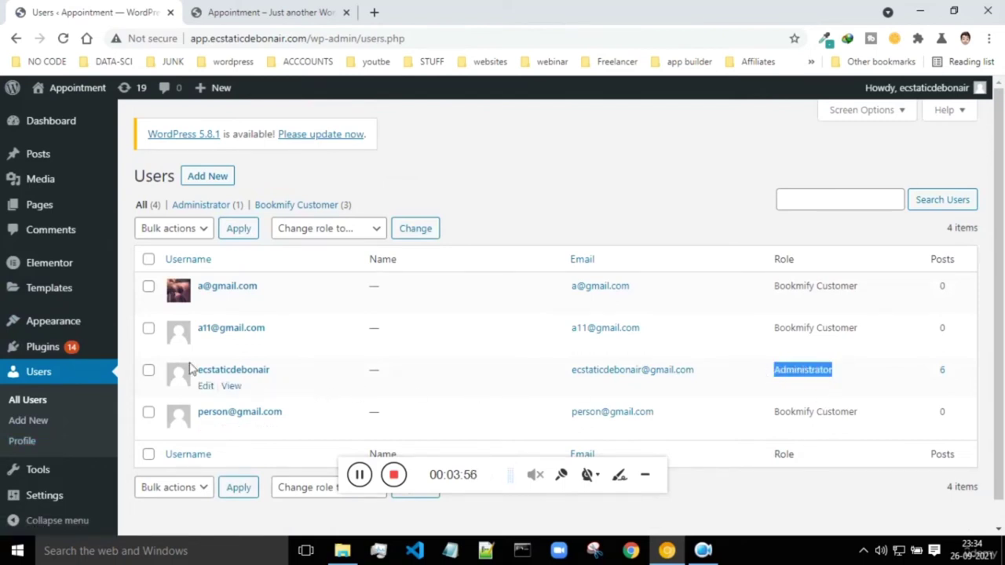
pyautogui.click(886, 377)
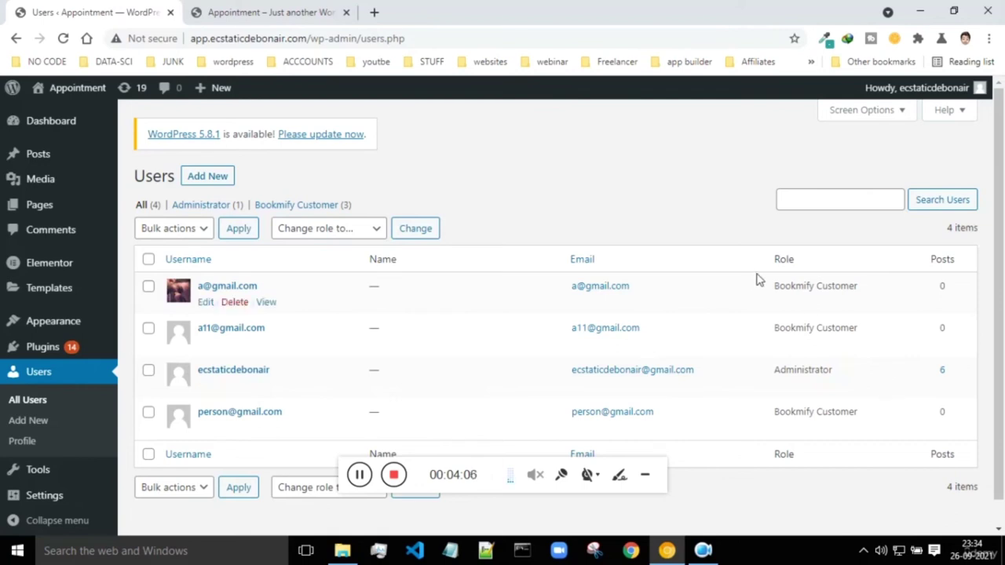
pyautogui.scroll(-1, 751, 281)
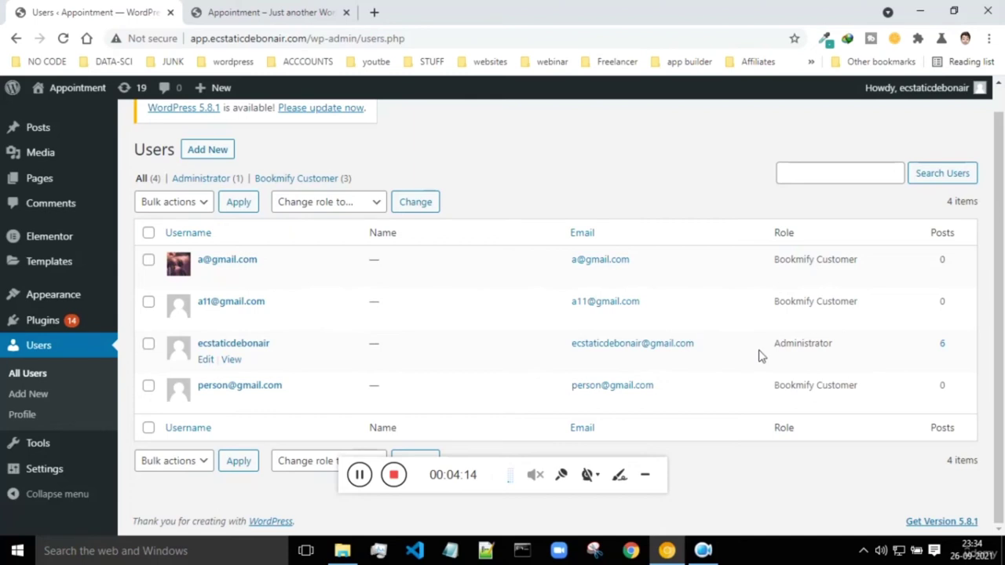
pyautogui.moveTo(778, 342); pyautogui.dragTo(839, 348)
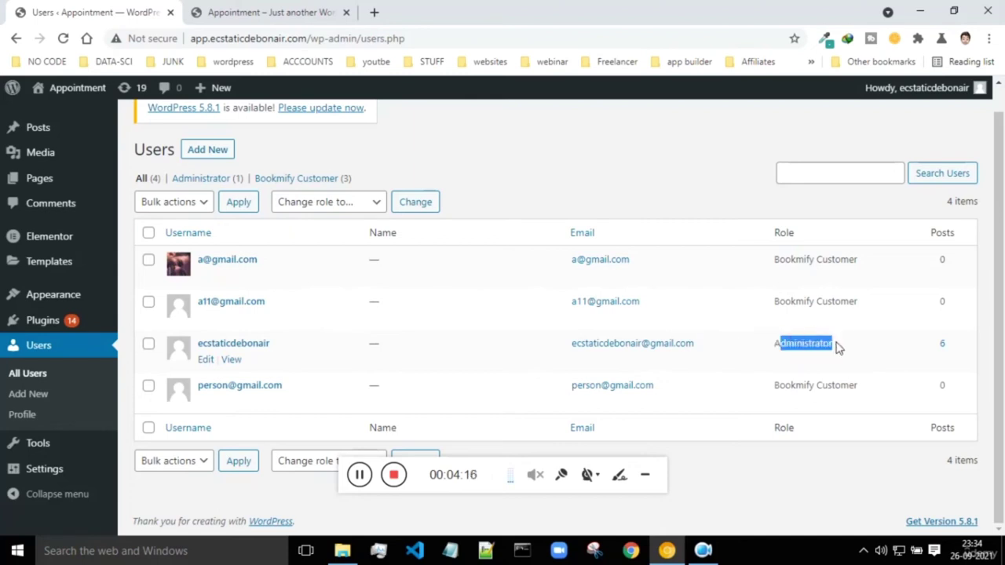
pyautogui.moveTo(776, 345); pyautogui.dragTo(839, 352)
pyautogui.moveTo(763, 257); pyautogui.dragTo(868, 253)
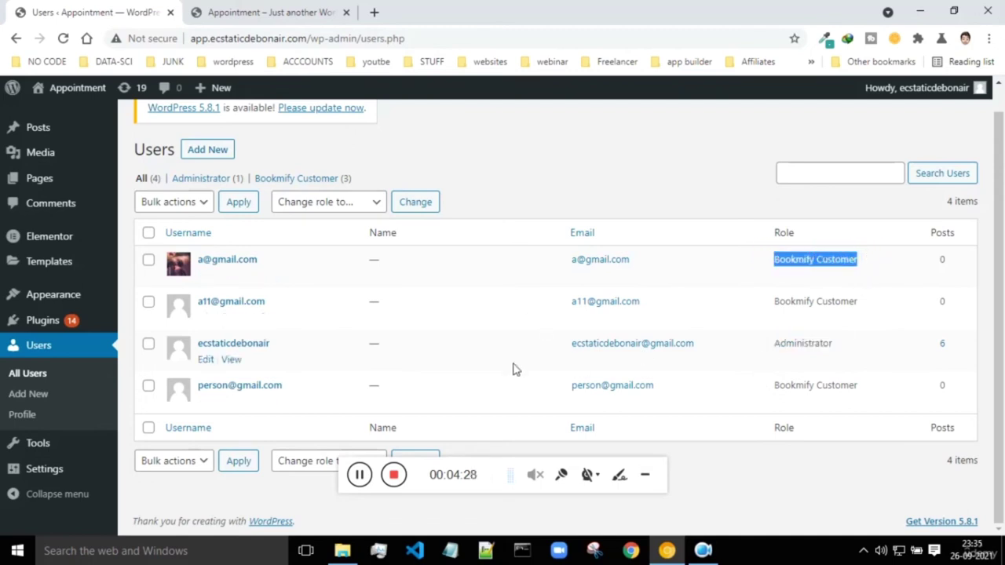
# - Open the Add New User form and step through the Username, Email, name and Website fields
pyautogui.click(205, 153)
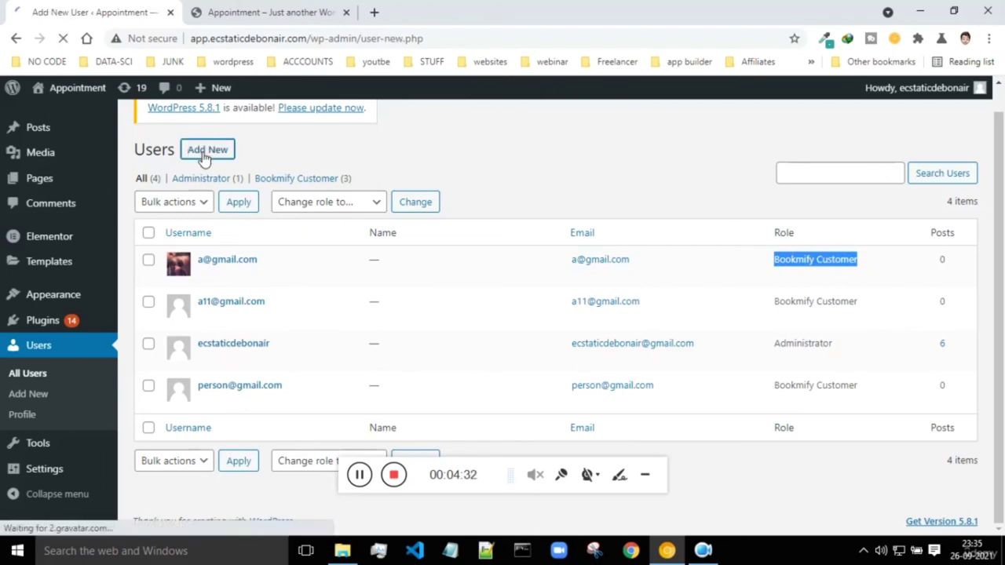
pyautogui.scroll(-2, 222, 213)
pyautogui.scroll(1, 224, 212)
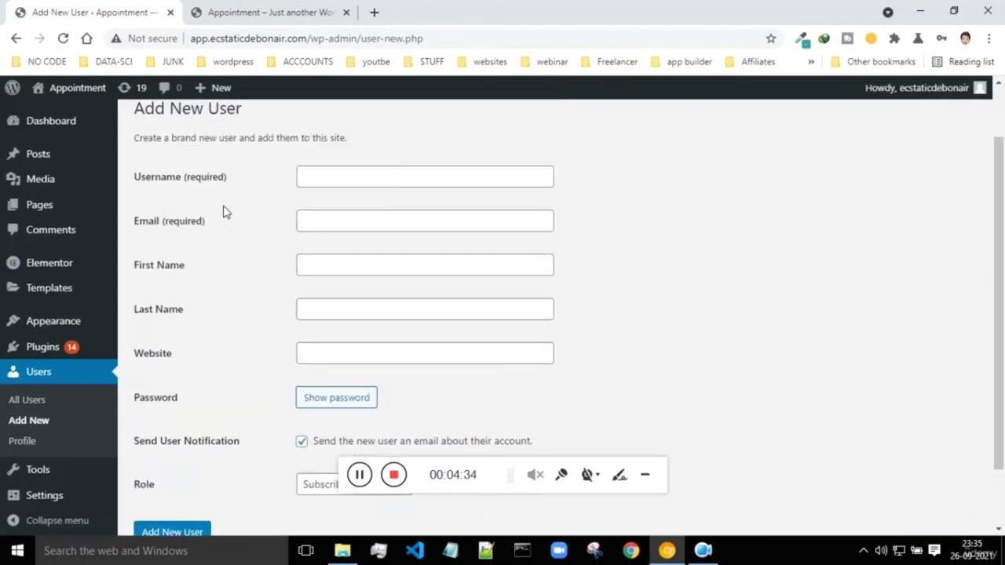
pyautogui.click(330, 172)
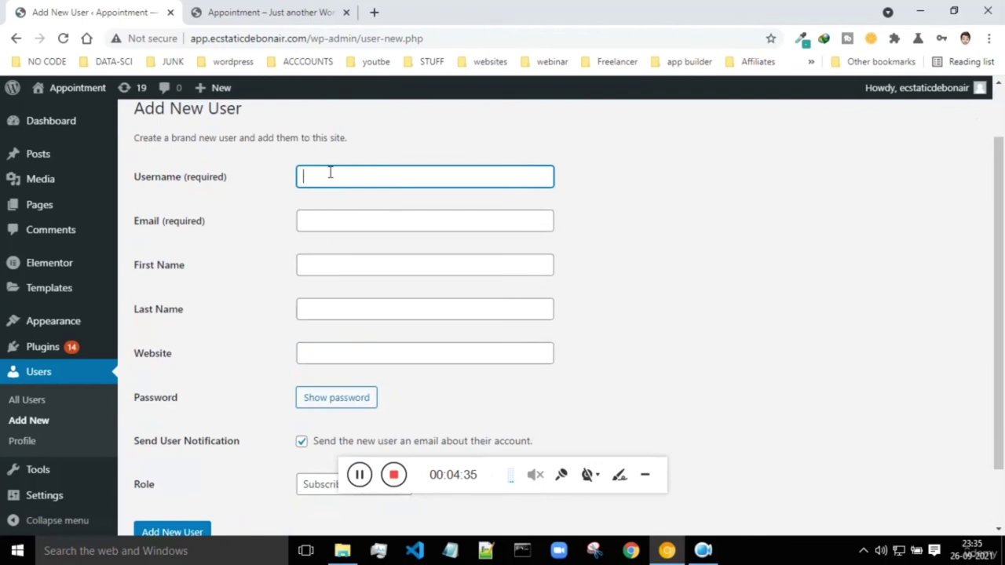
pyautogui.click(304, 218)
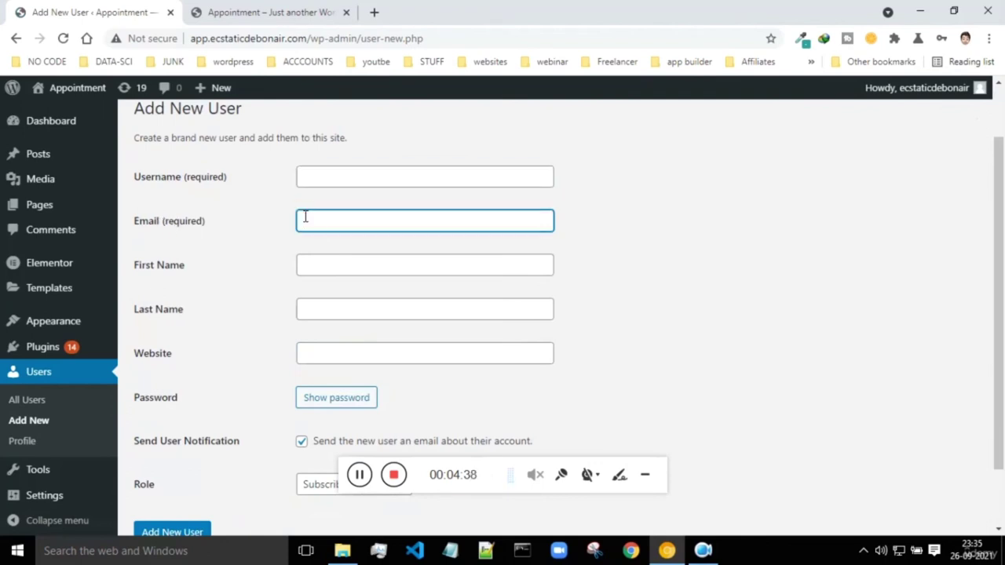
pyautogui.click(309, 264)
pyautogui.click(312, 296)
pyautogui.click(315, 352)
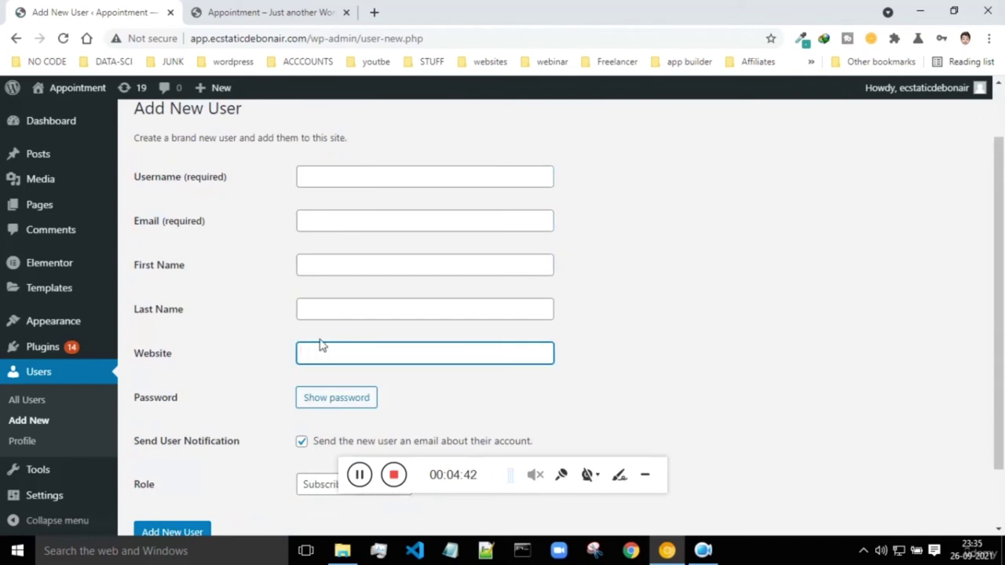
pyautogui.scroll(-1, 322, 338)
# - Reveal the generated password, mask it again, and keep Subscriber as the role
pyautogui.click(349, 325)
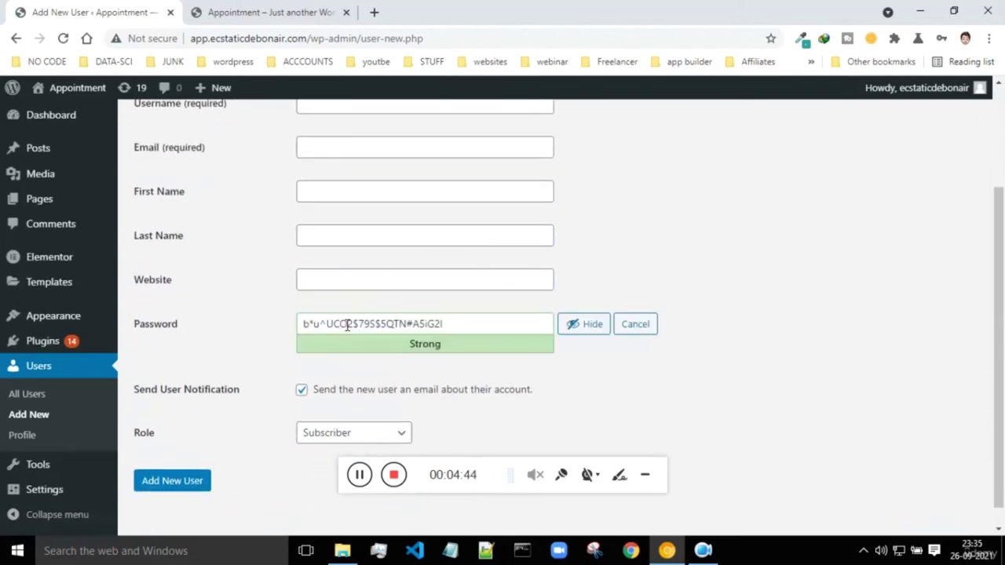
pyautogui.moveTo(449, 323); pyautogui.dragTo(291, 320)
pyautogui.click(246, 318)
pyautogui.scroll(-1, 247, 322)
pyautogui.click(596, 306)
pyautogui.click(242, 345)
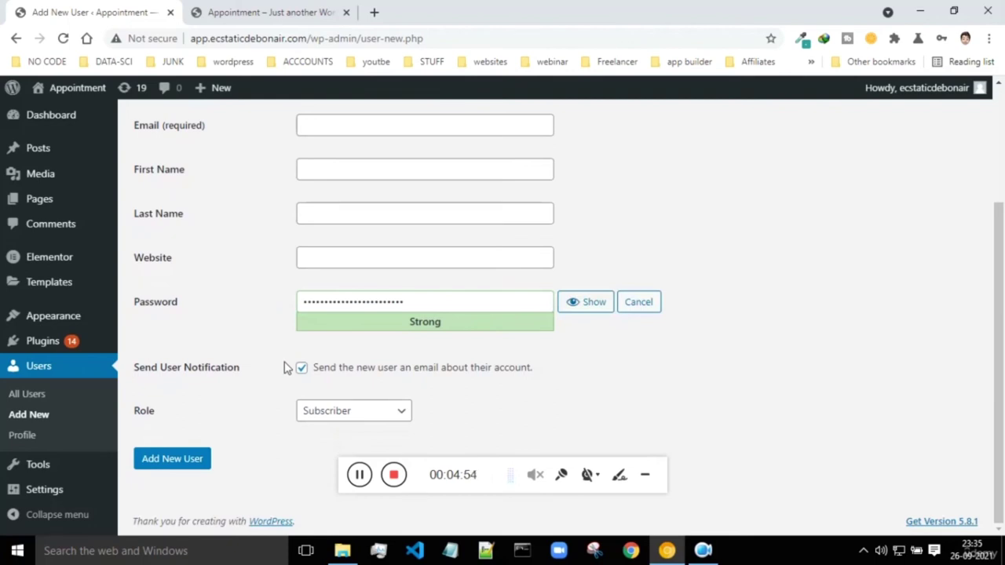
pyautogui.click(336, 416)
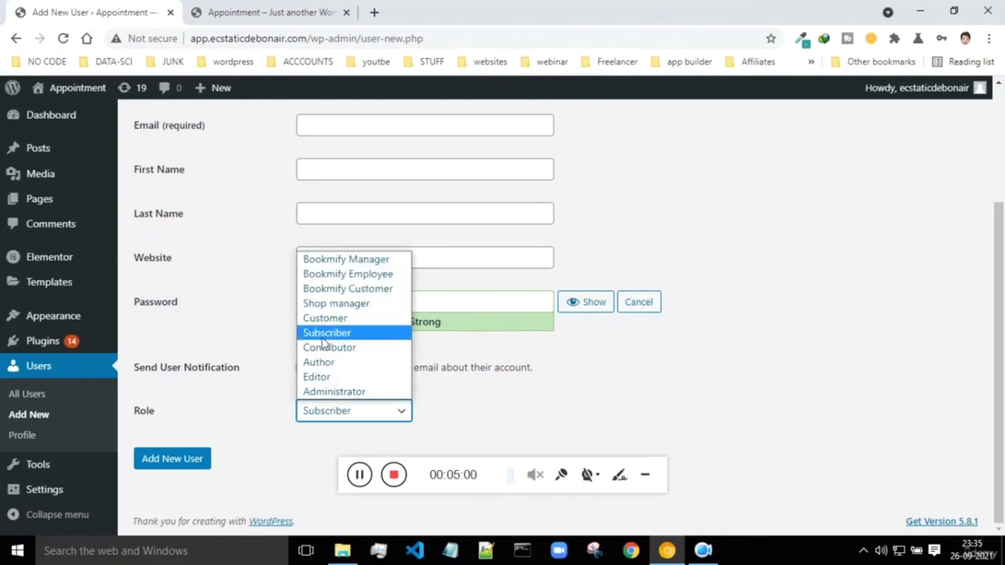
pyautogui.click(257, 359)
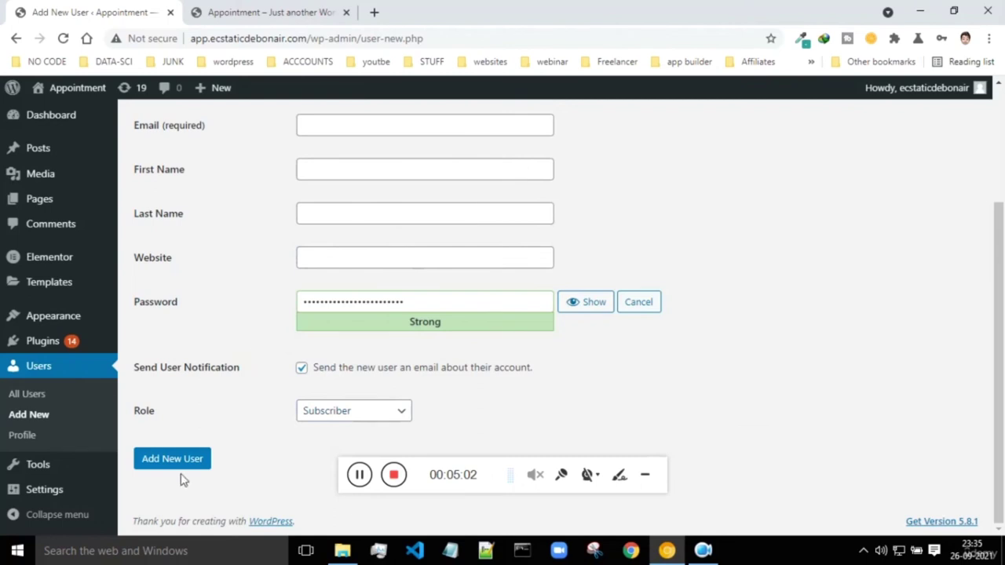
pyautogui.click(24, 437)
# - Confirm leaving the new-user form, then try the Blue colour scheme and revert to Default
pyautogui.click(572, 122)
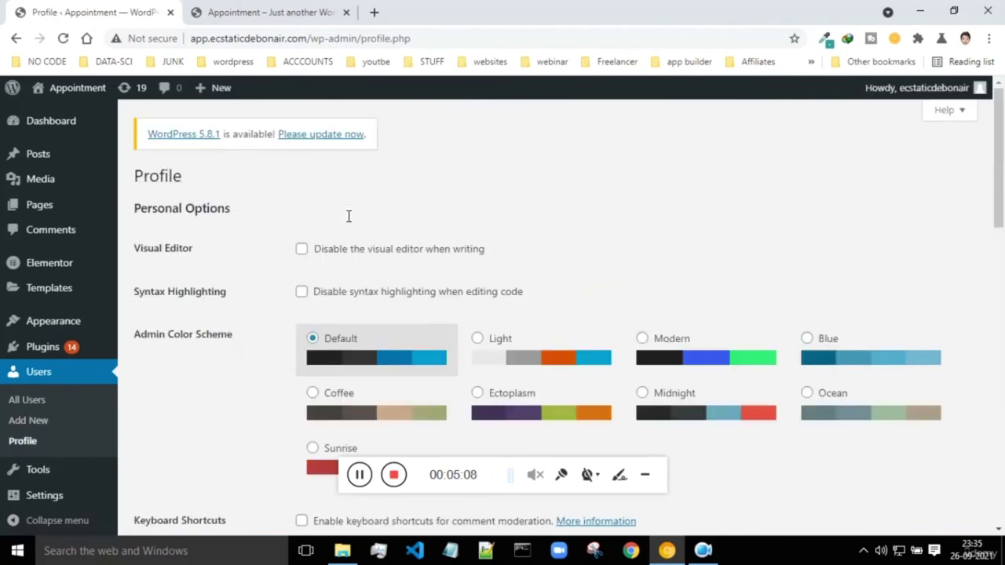
pyautogui.scroll(-3, 664, 267)
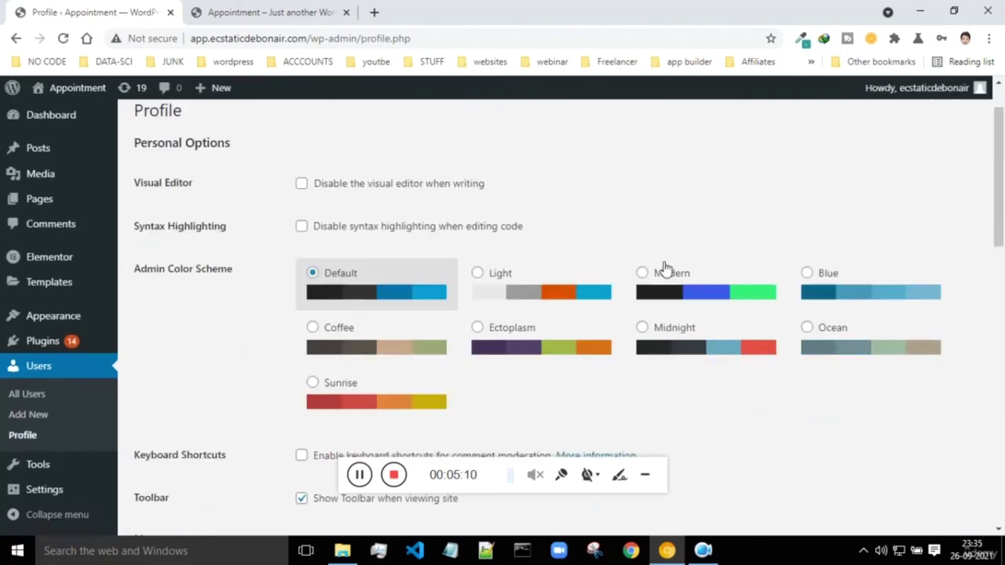
pyautogui.scroll(3, 664, 265)
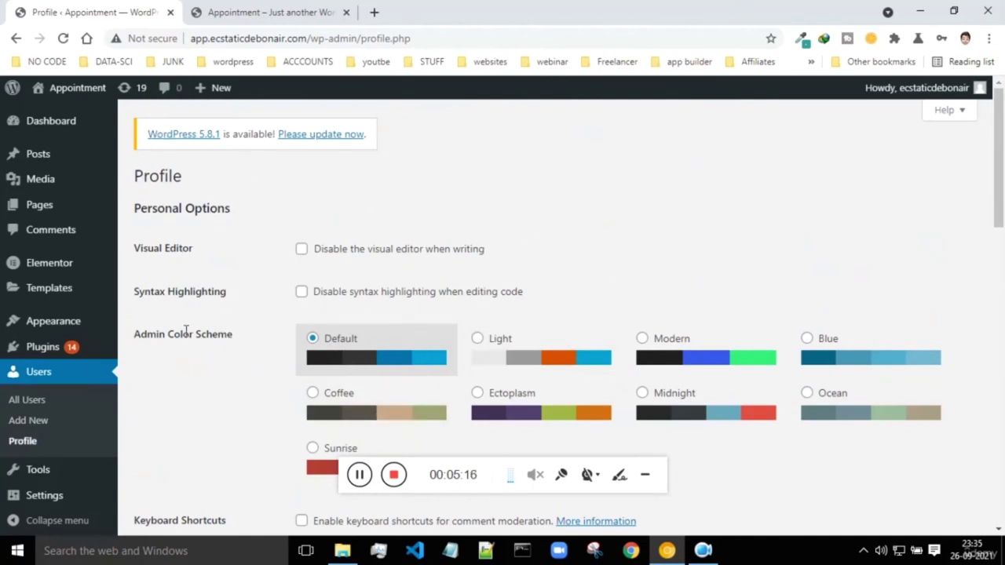
pyautogui.scroll(-1, 594, 173)
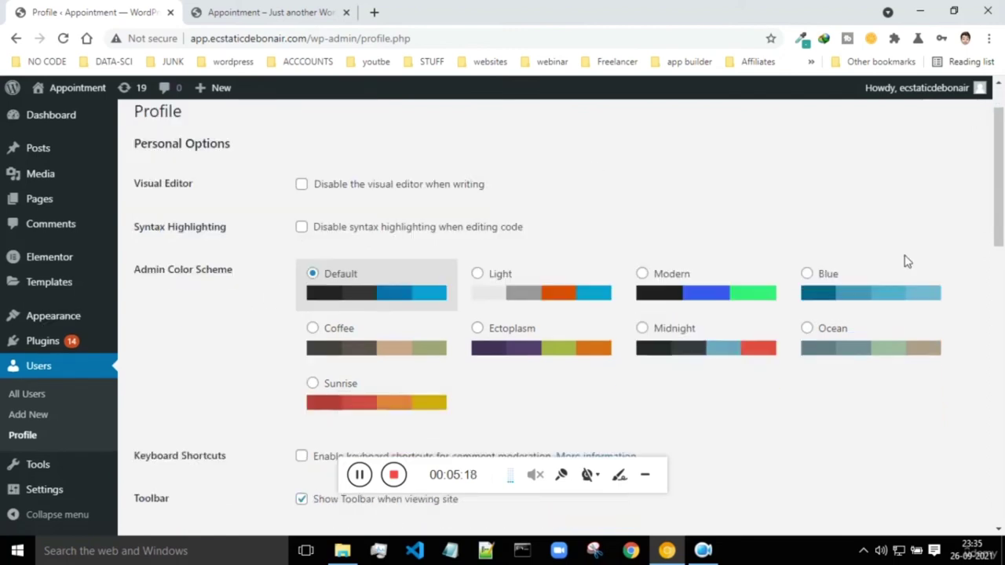
pyautogui.click(806, 265)
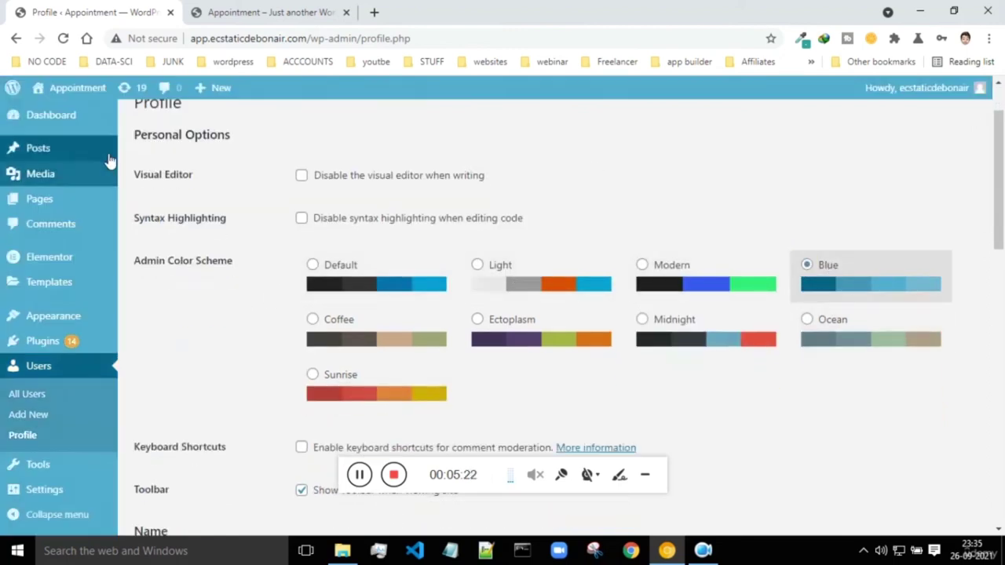
pyautogui.click(312, 265)
# - Scroll through the profile page and highlight the website address field
pyautogui.scroll(-3, 353, 275)
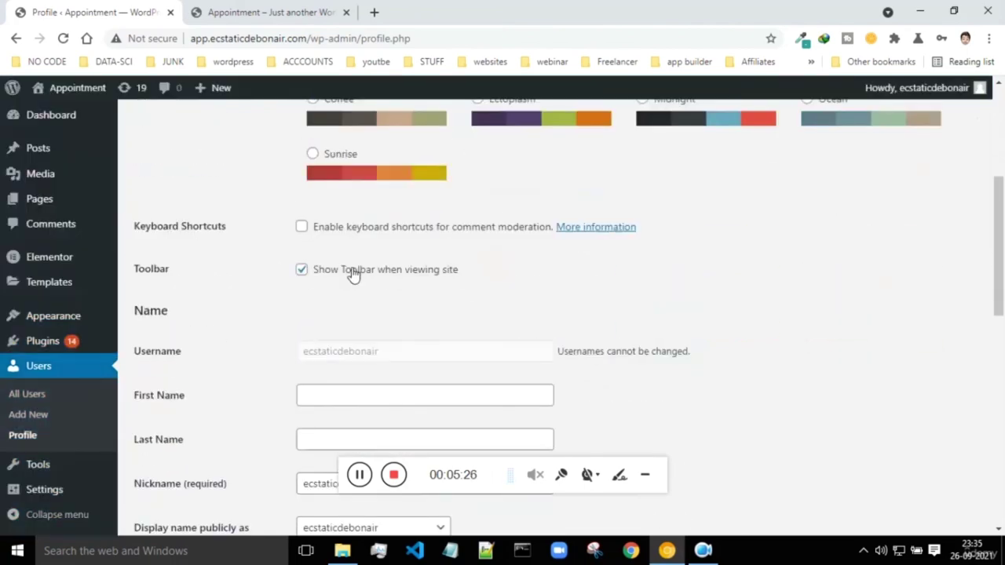
pyautogui.scroll(-5, 319, 278)
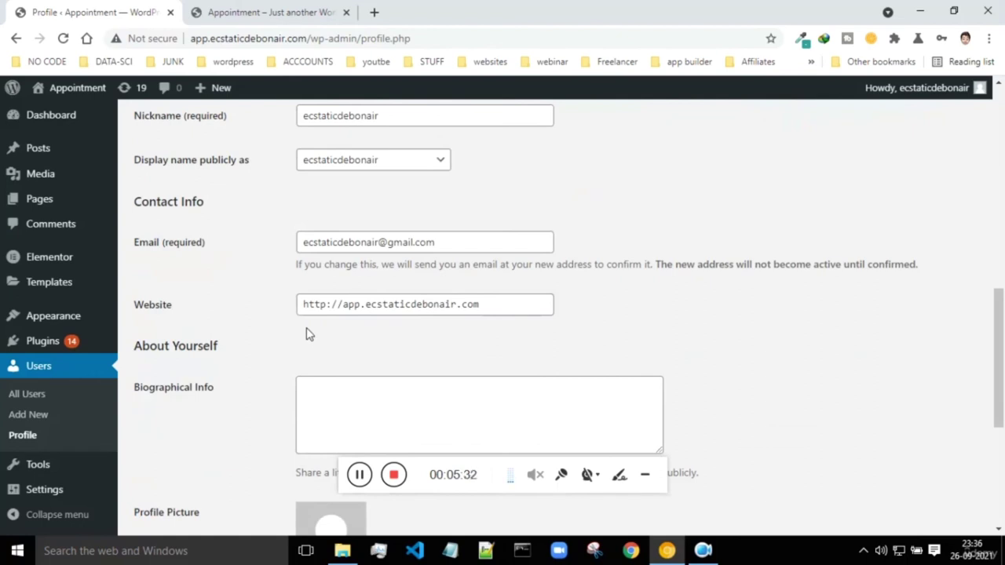
pyautogui.moveTo(498, 312); pyautogui.dragTo(318, 314)
pyautogui.moveTo(440, 248); pyautogui.dragTo(271, 259)
pyautogui.scroll(-2, 262, 264)
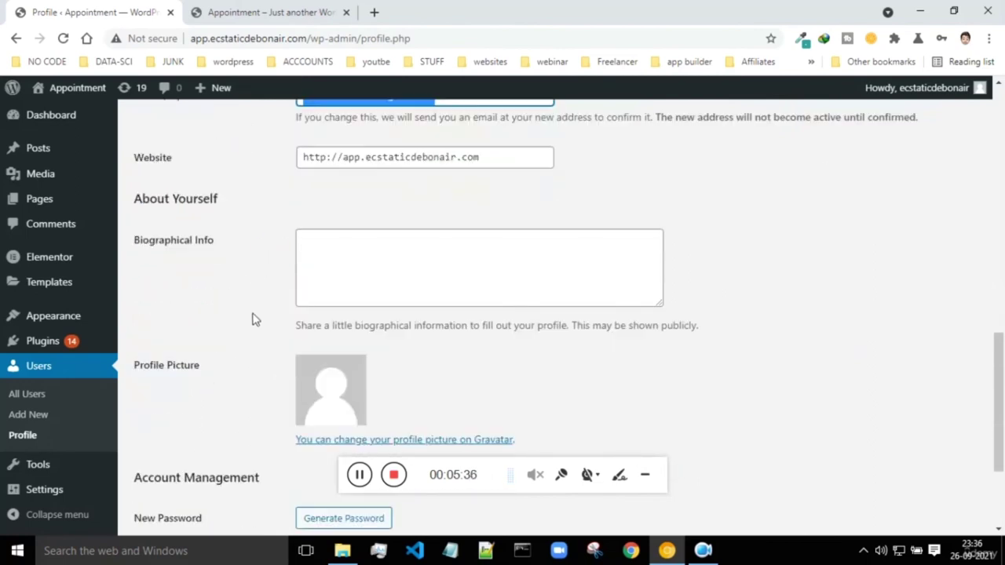
pyautogui.scroll(-2, 253, 319)
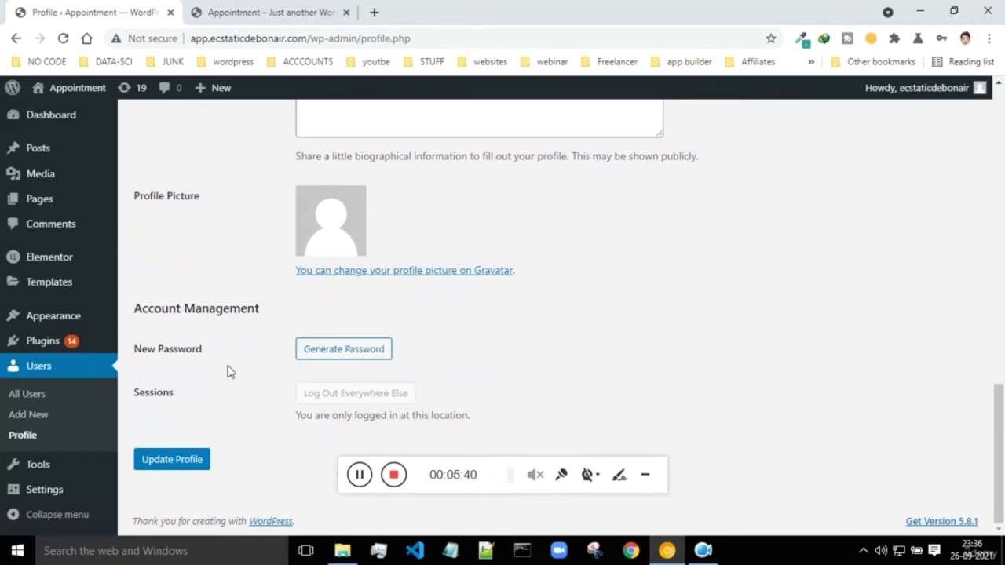
pyautogui.scroll(12, 224, 353)
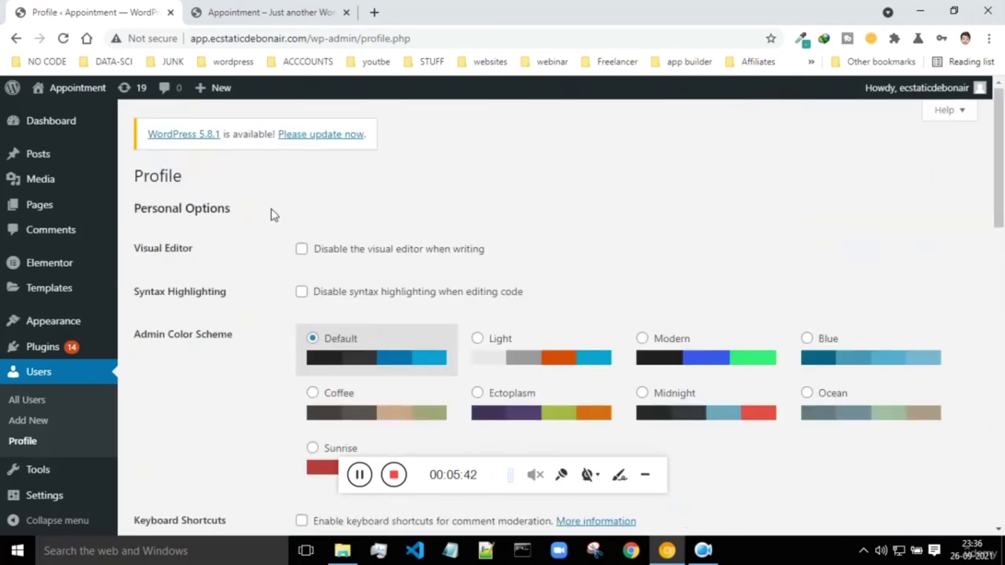
pyautogui.scroll(-3, 272, 204)
pyautogui.scroll(3, 259, 192)
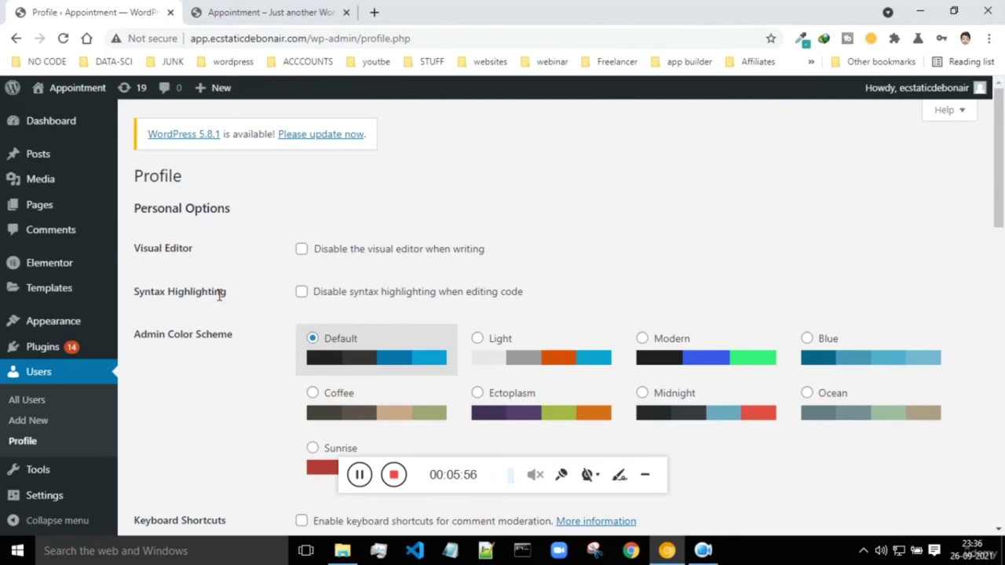
# - Leave the Profile page and go to Tools in the admin sidebar
pyautogui.click(393, 474)
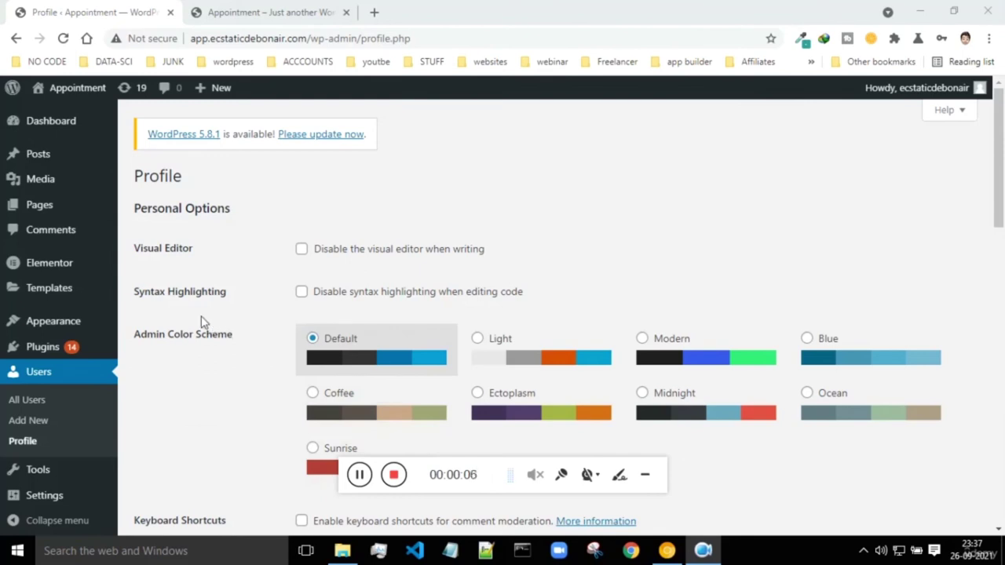
pyautogui.click(43, 470)
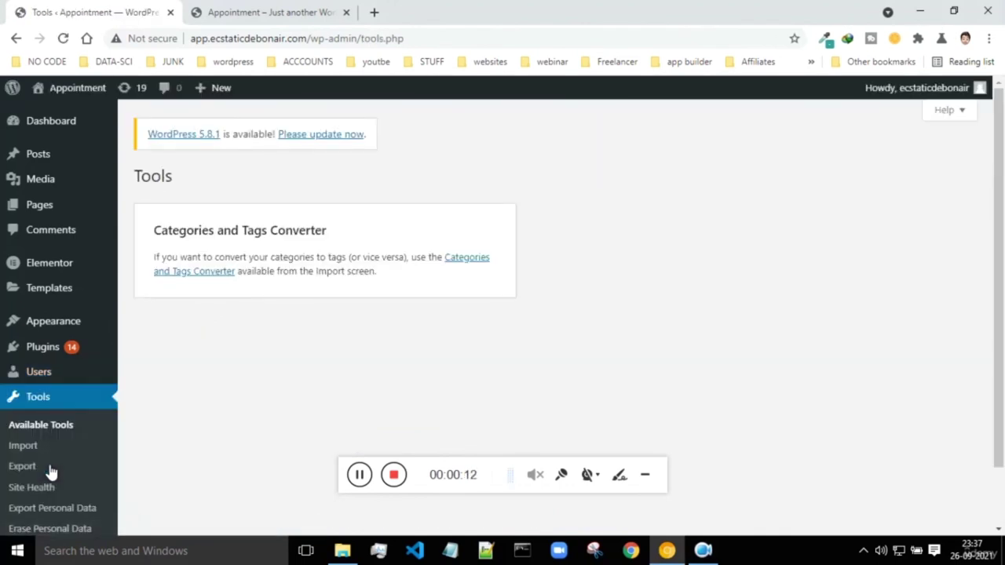
# - Browse the Import and Export tool pages
pyautogui.scroll(-2, 78, 424)
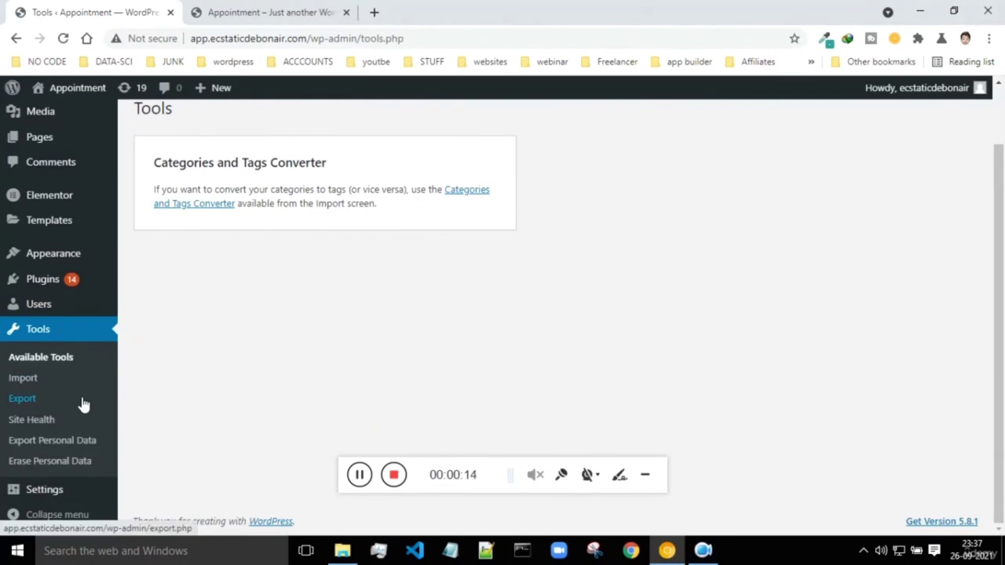
pyautogui.click(29, 379)
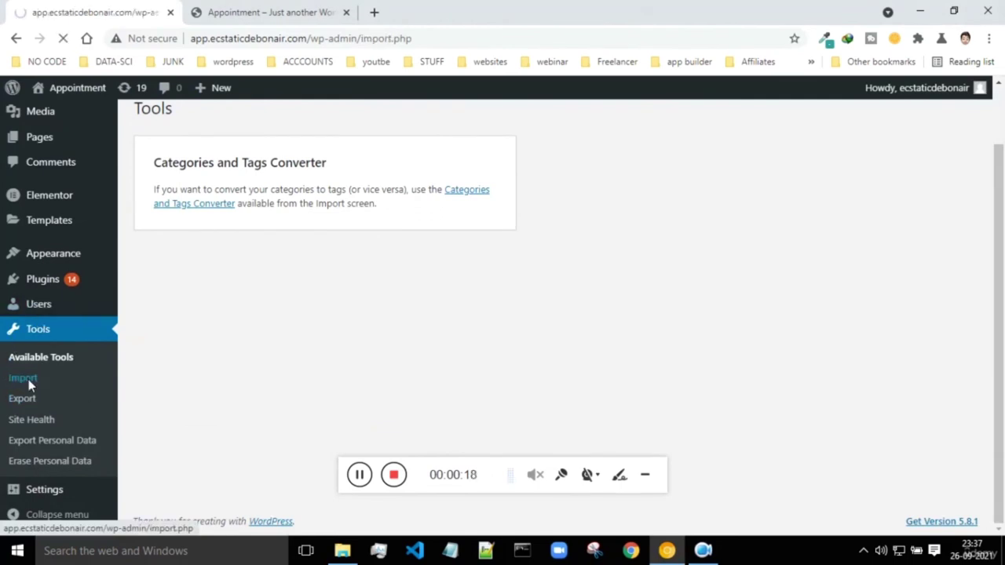
pyautogui.scroll(-2, 259, 306)
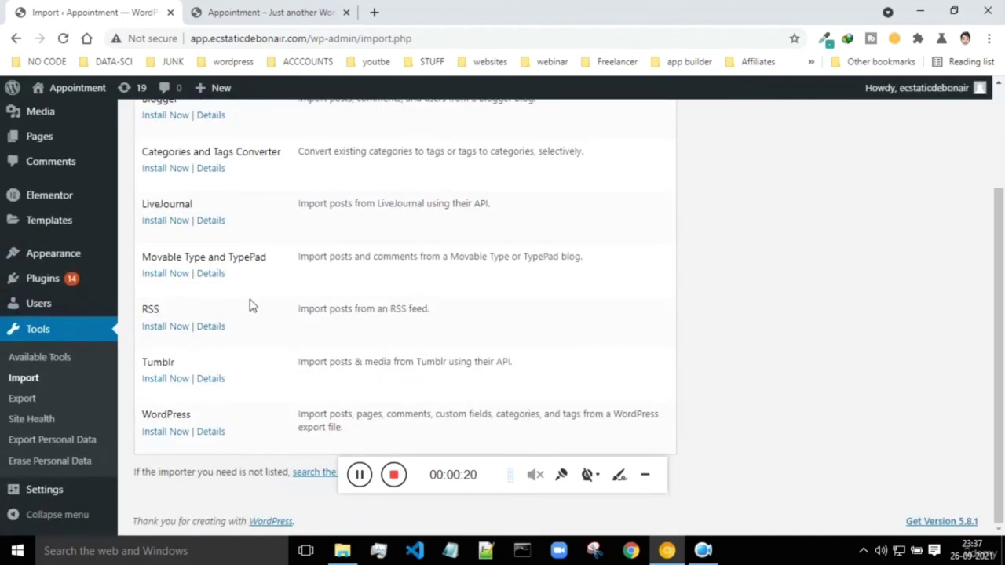
pyautogui.click(23, 401)
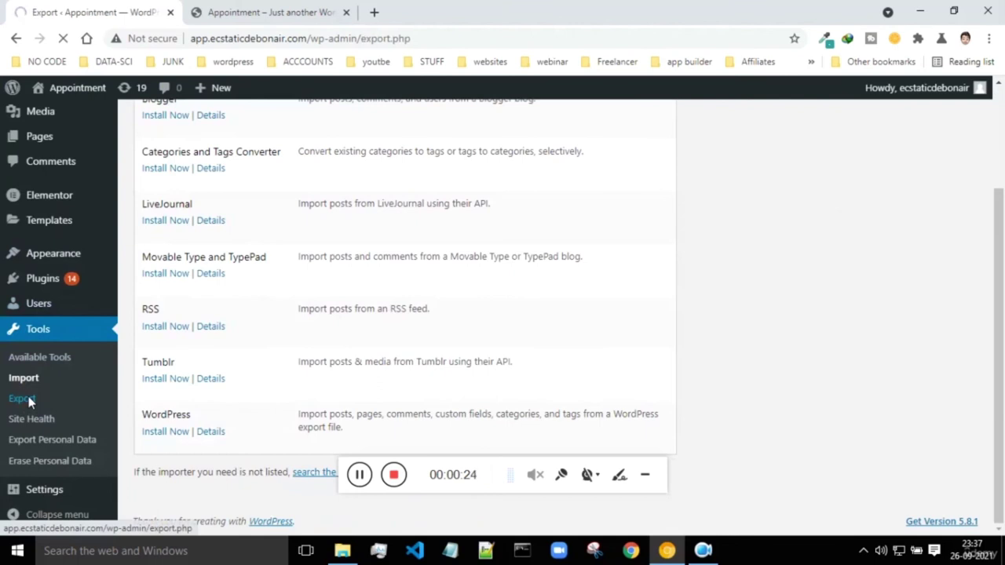
pyautogui.scroll(-2, 208, 350)
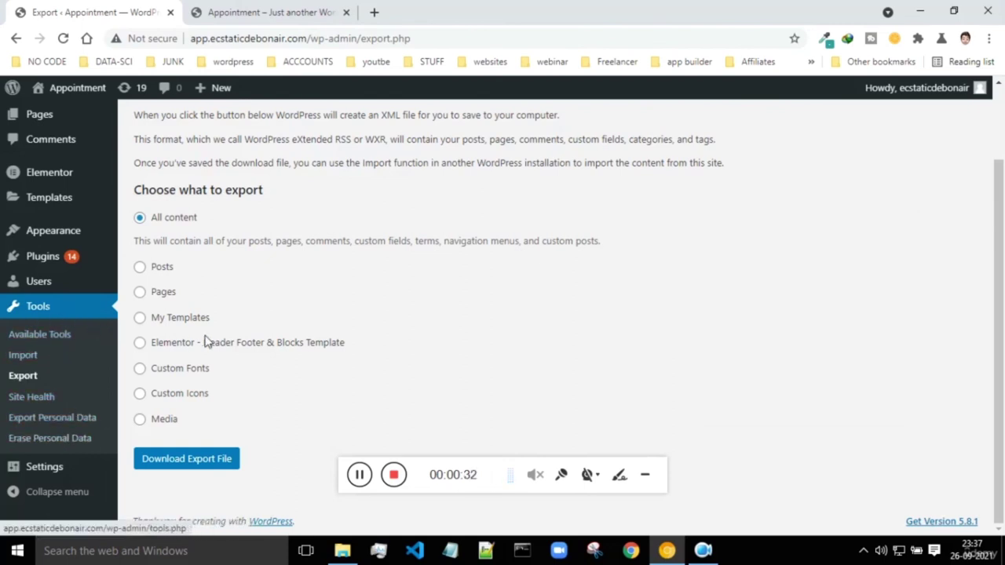
pyautogui.scroll(2, 220, 345)
pyautogui.scroll(-2, 229, 351)
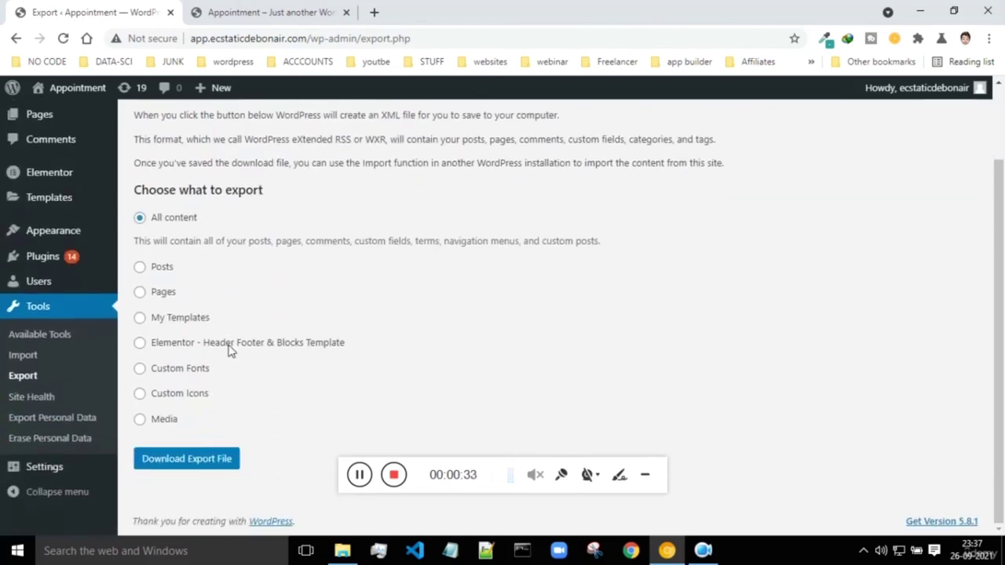
# - Review the Site Health status: 0 critical issues and 4 recommended improvements
pyautogui.click(39, 400)
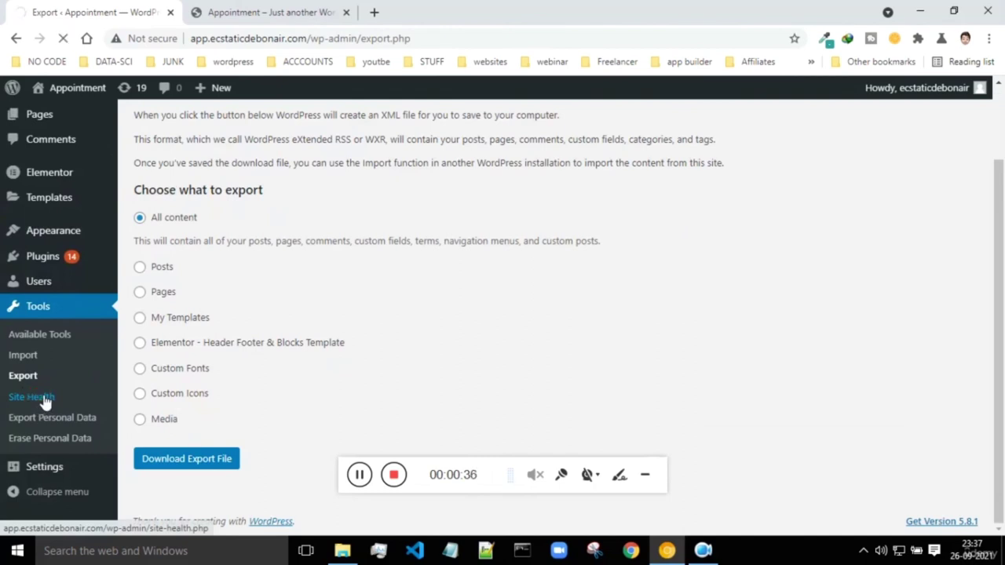
pyautogui.scroll(-4, 248, 320)
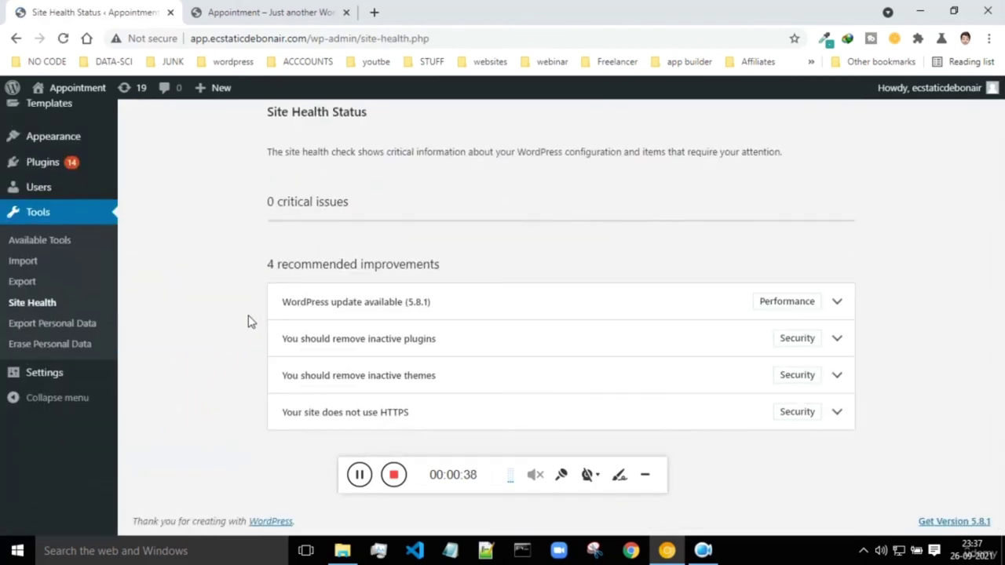
pyautogui.click(52, 376)
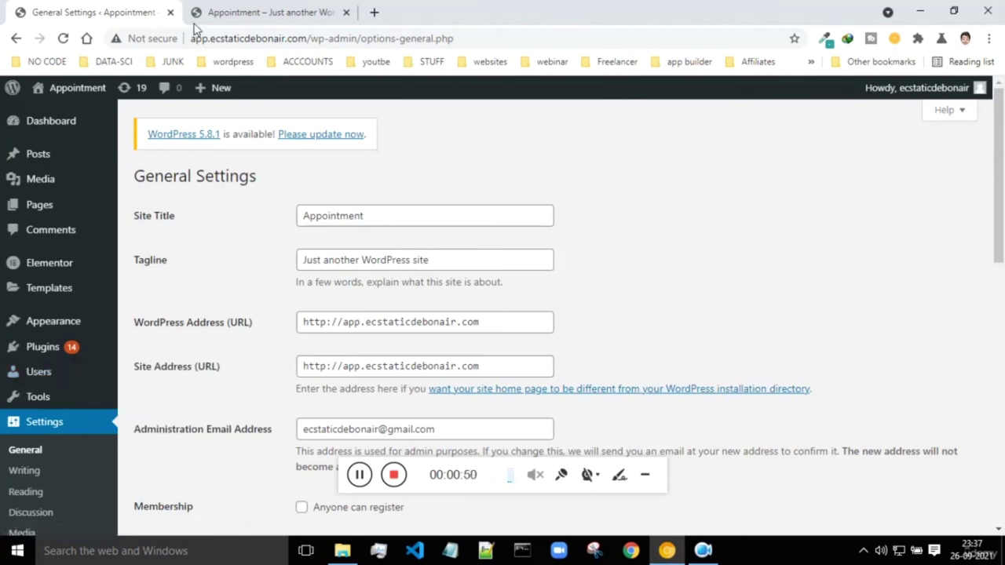
# - Compare the Site Title 'Appointment' and the tagline against the live dental clinic homepage
pyautogui.click(259, 16)
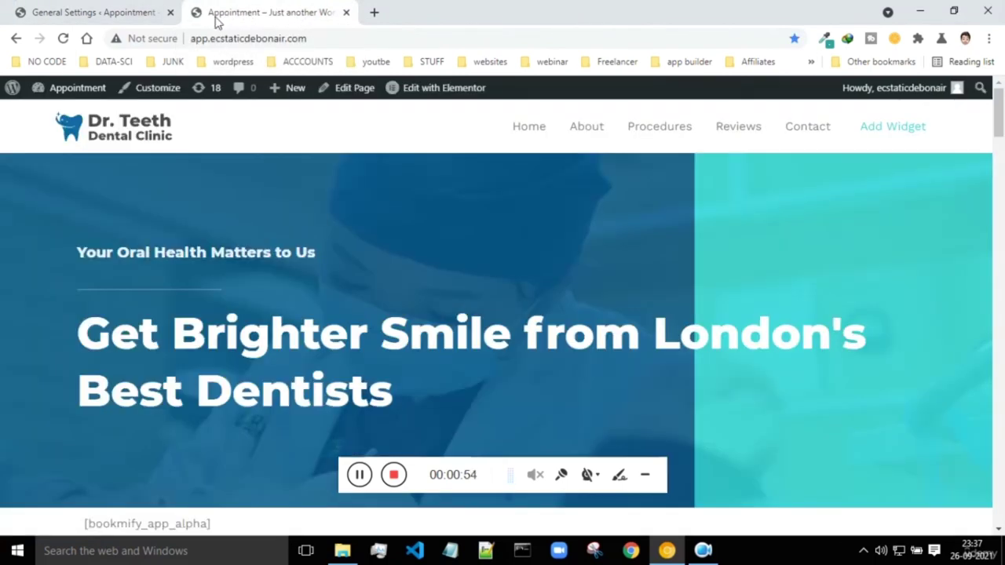
pyautogui.click(74, 10)
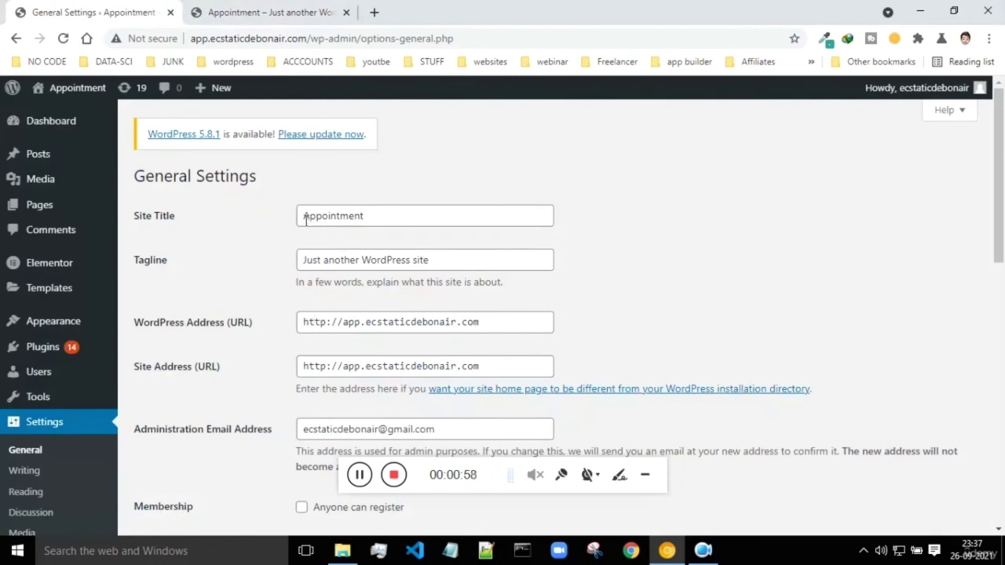
pyautogui.moveTo(307, 221); pyautogui.dragTo(366, 216)
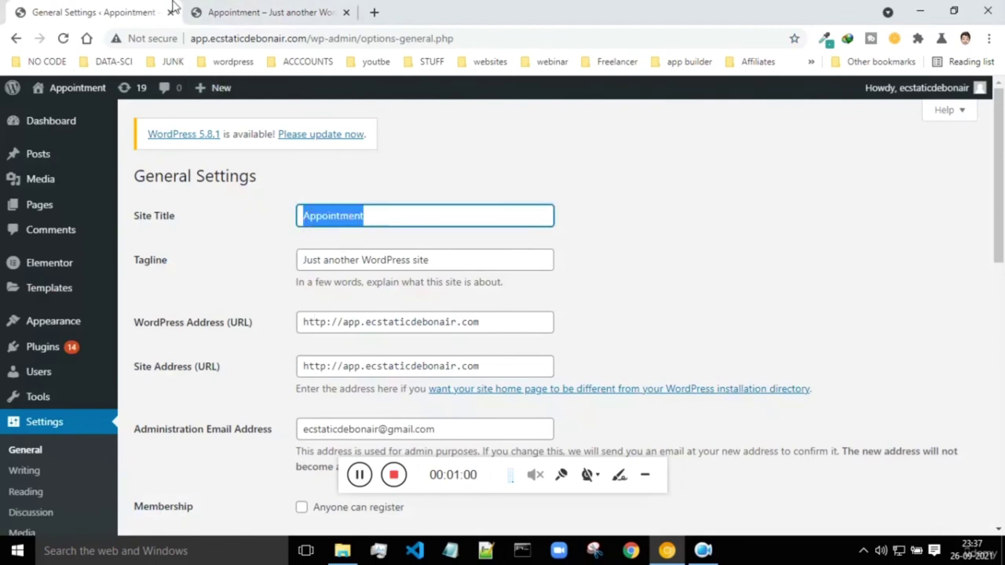
pyautogui.moveTo(302, 260); pyautogui.dragTo(448, 260)
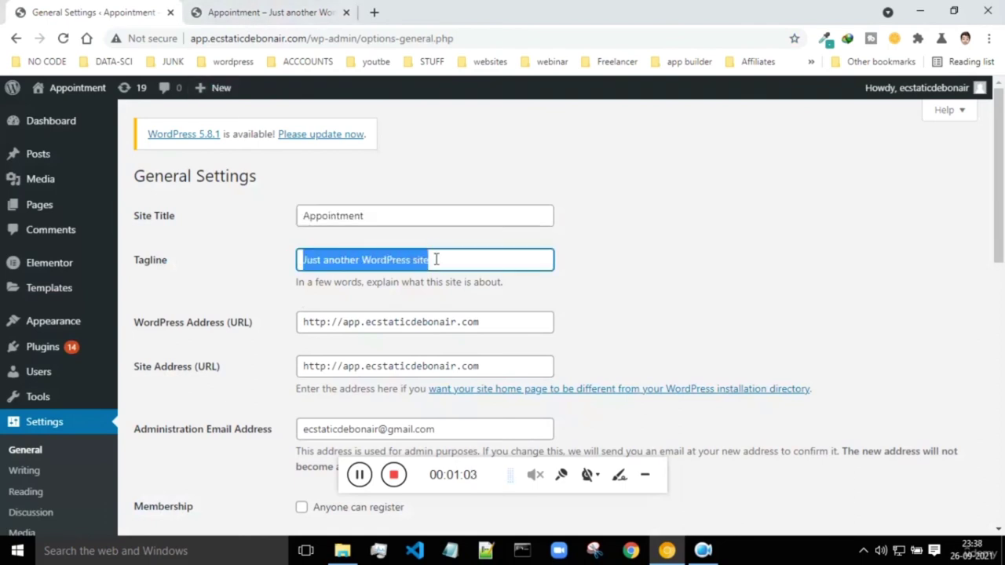
pyautogui.click(287, 14)
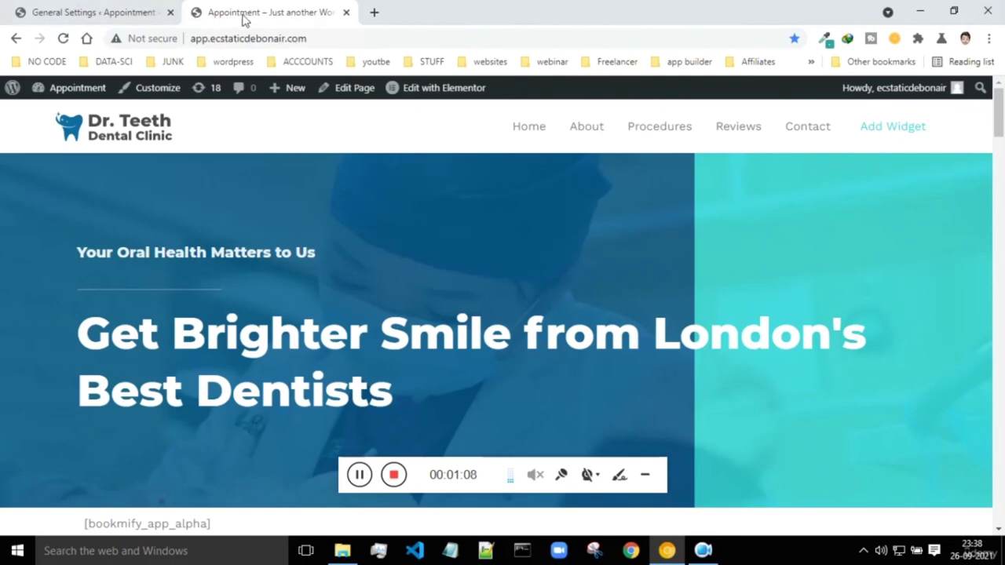
pyautogui.click(119, 9)
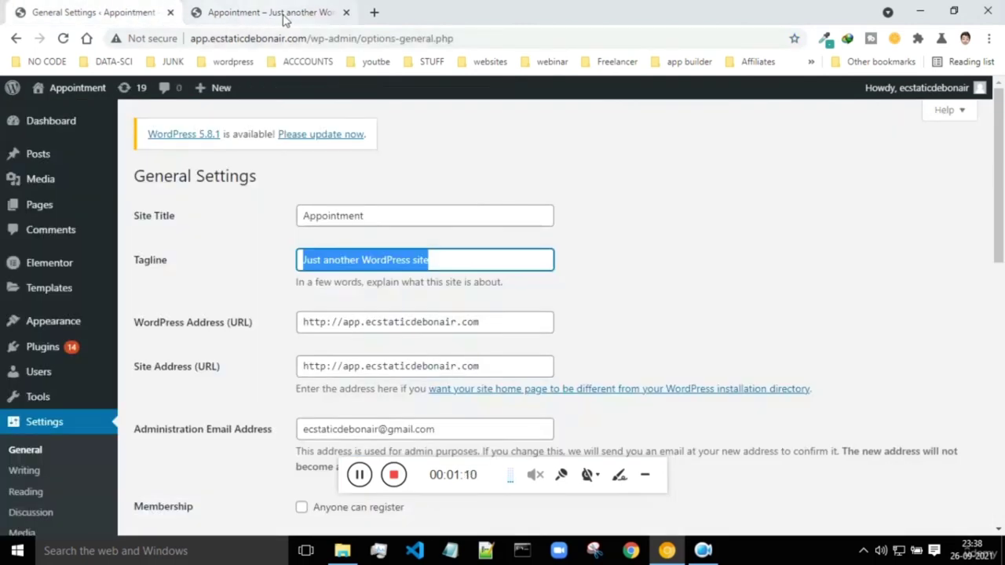
# - Select the Site Title and 'Just another WordPress site' tagline fields, leaving both unchanged
pyautogui.click(395, 213)
pyautogui.doubleClick(395, 213)
pyautogui.click(271, 256)
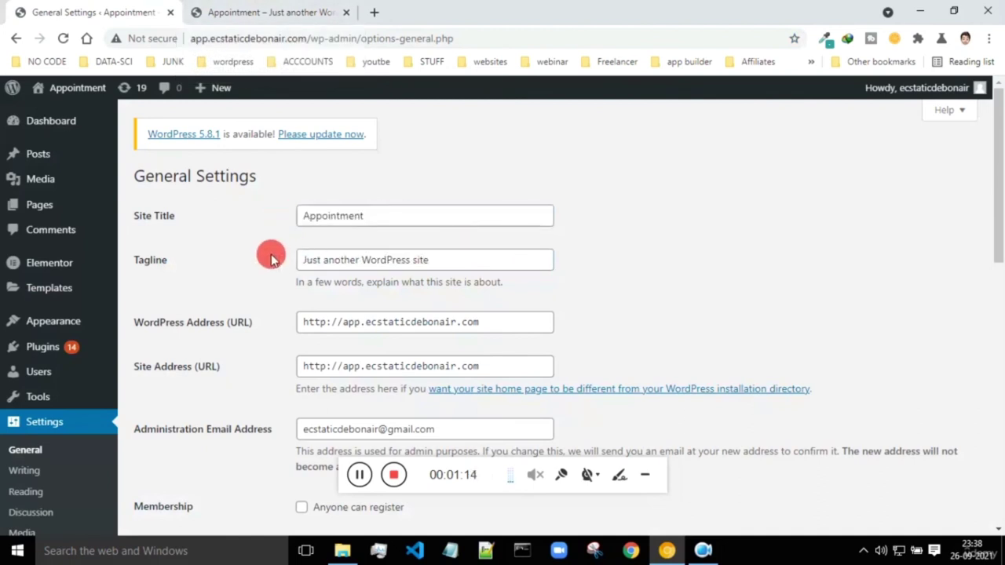
pyautogui.click(232, 259)
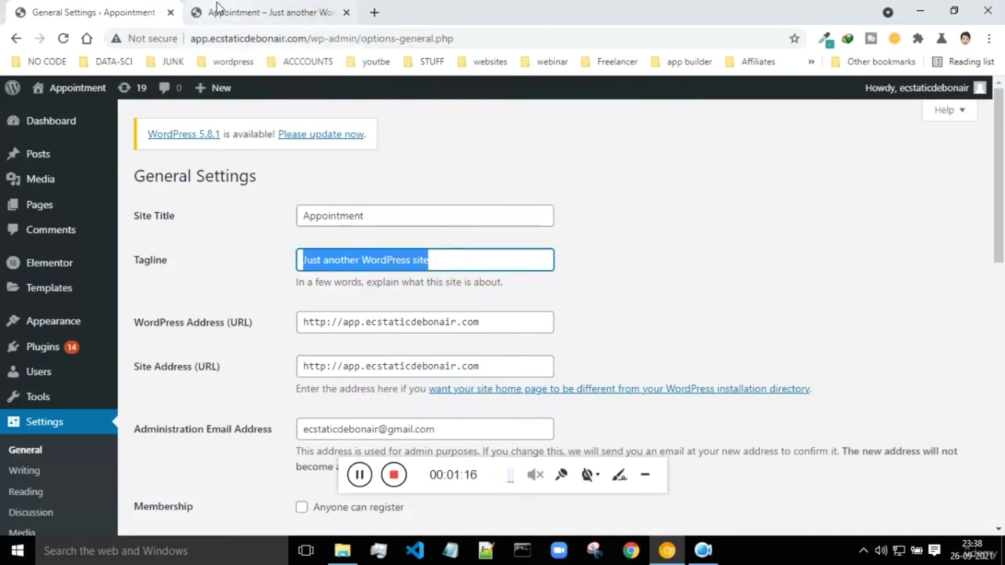
pyautogui.click(358, 255)
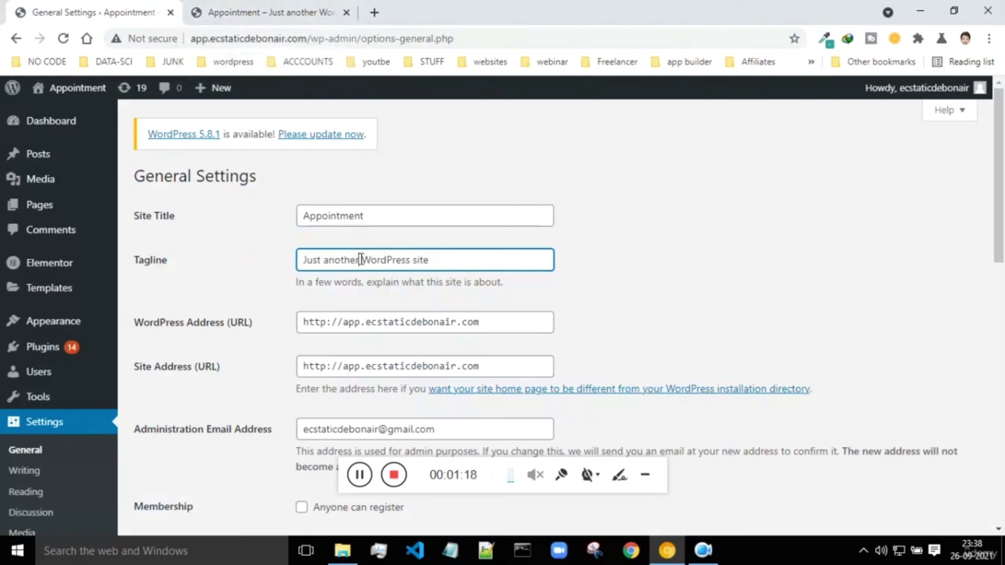
pyautogui.scroll(-1, 673, 160)
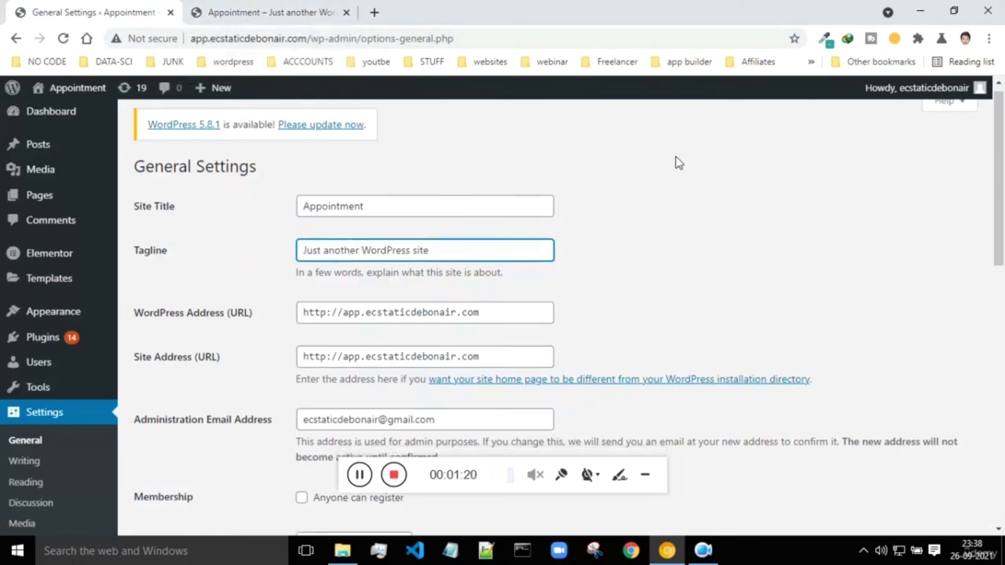
# - Highlight the WordPress Address, Site Address and admin e-mail, then scroll to Membership
pyautogui.moveTo(493, 249); pyautogui.dragTo(298, 248)
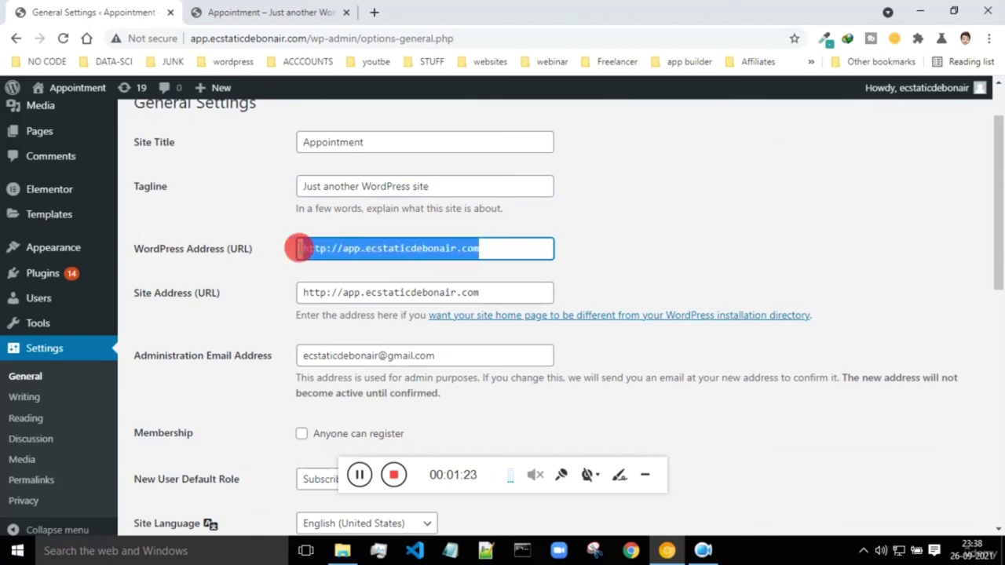
pyautogui.click(217, 306)
pyautogui.moveTo(489, 292); pyautogui.dragTo(253, 304)
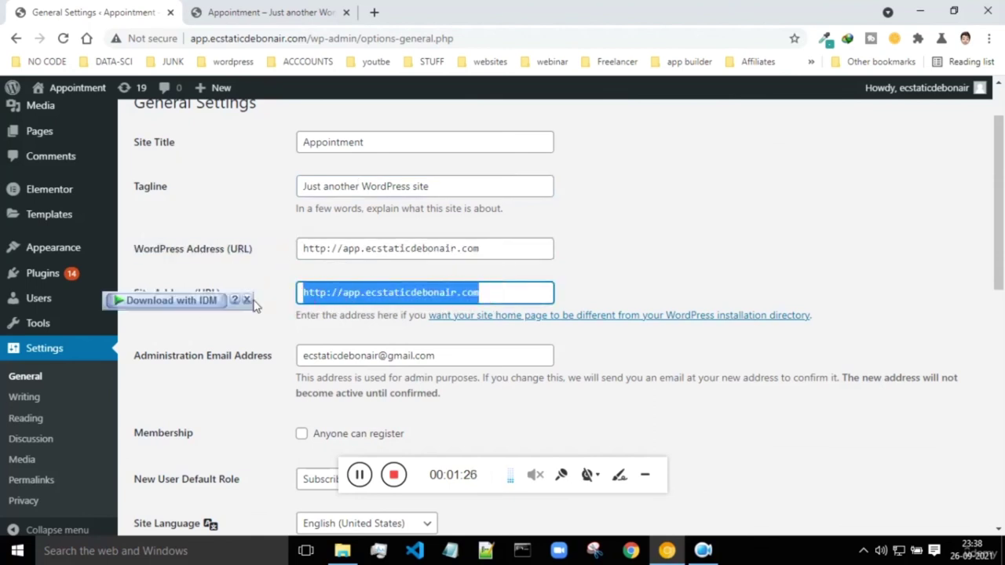
pyautogui.click(592, 265)
pyautogui.scroll(-2, 595, 271)
pyautogui.scroll(-1, 596, 270)
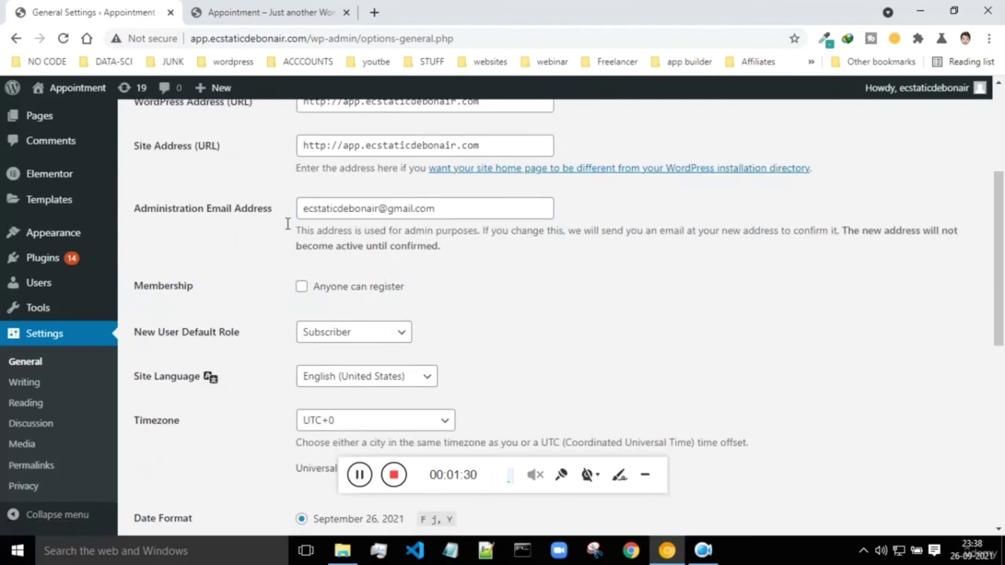
pyautogui.moveTo(469, 209); pyautogui.dragTo(262, 217)
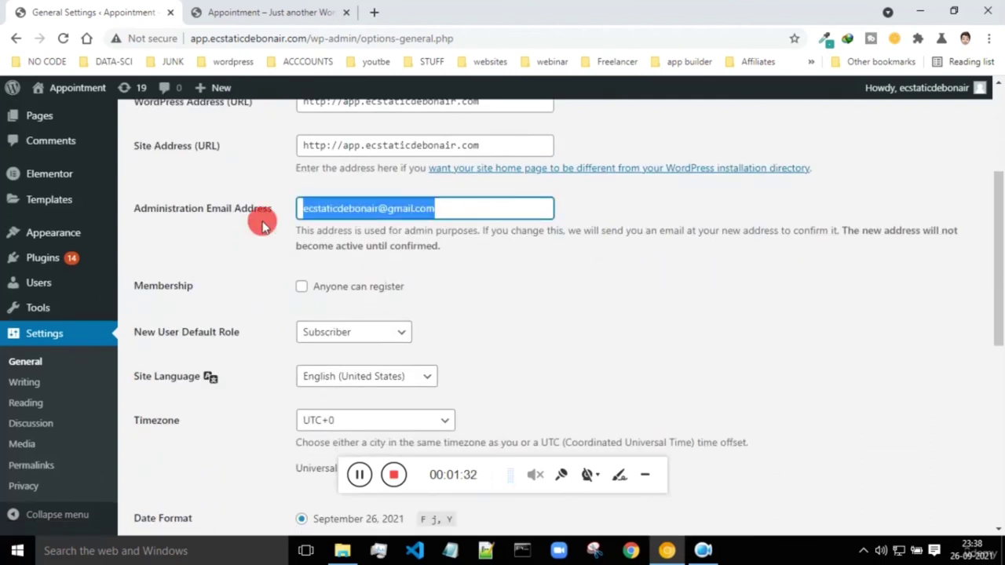
pyautogui.click(657, 285)
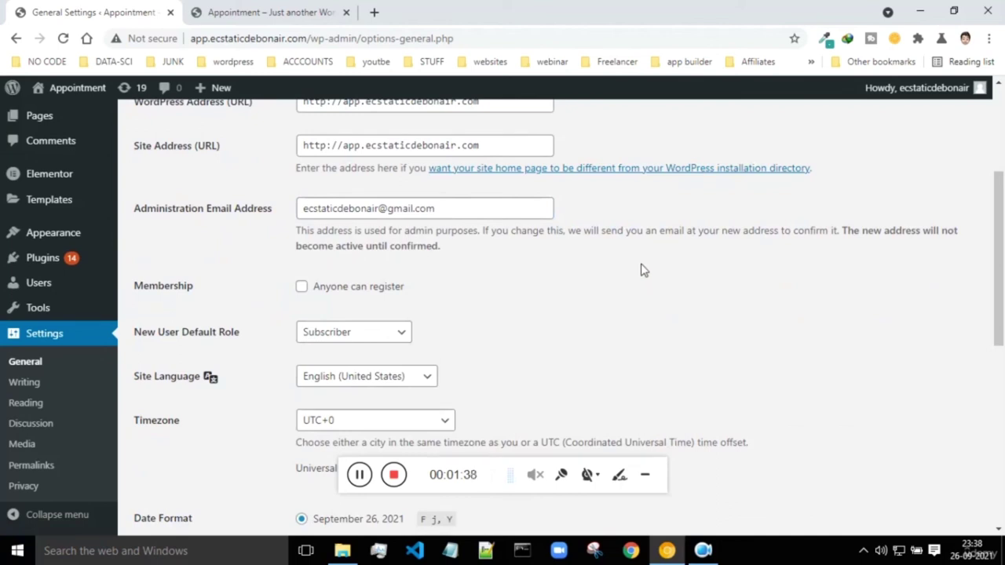
pyautogui.scroll(-2, 643, 271)
pyautogui.scroll(2, 641, 269)
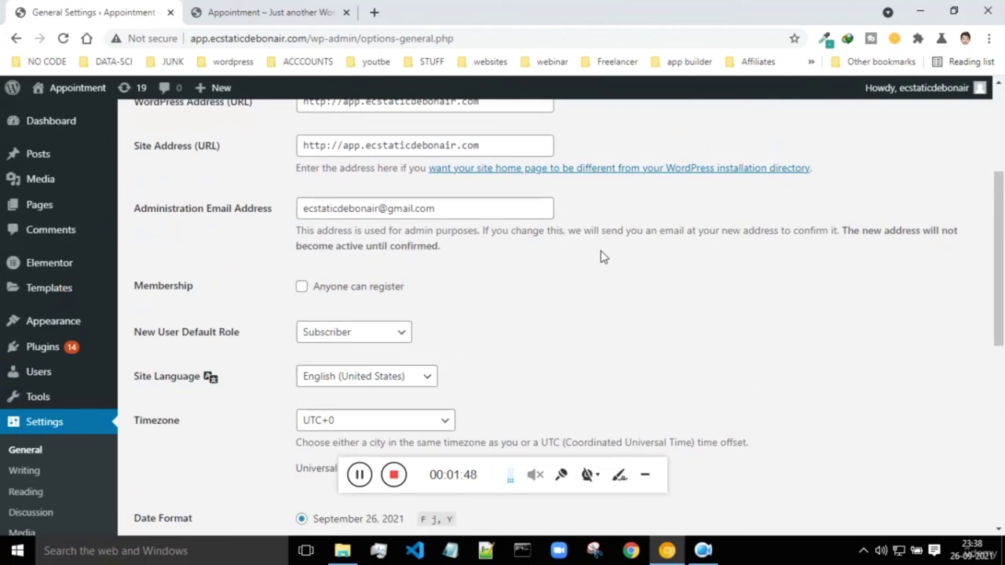
pyautogui.scroll(-2, 612, 251)
# - Set New User Default Role to Customer, toggling 'Anyone can register' on and back off
pyautogui.click(395, 193)
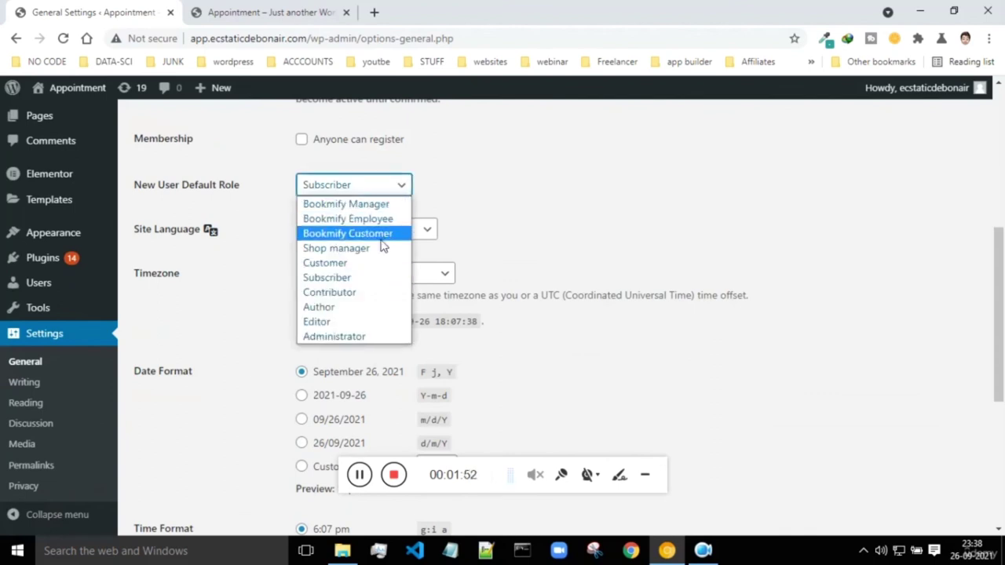
pyautogui.click(377, 262)
pyautogui.click(389, 195)
pyautogui.click(374, 248)
pyautogui.click(387, 192)
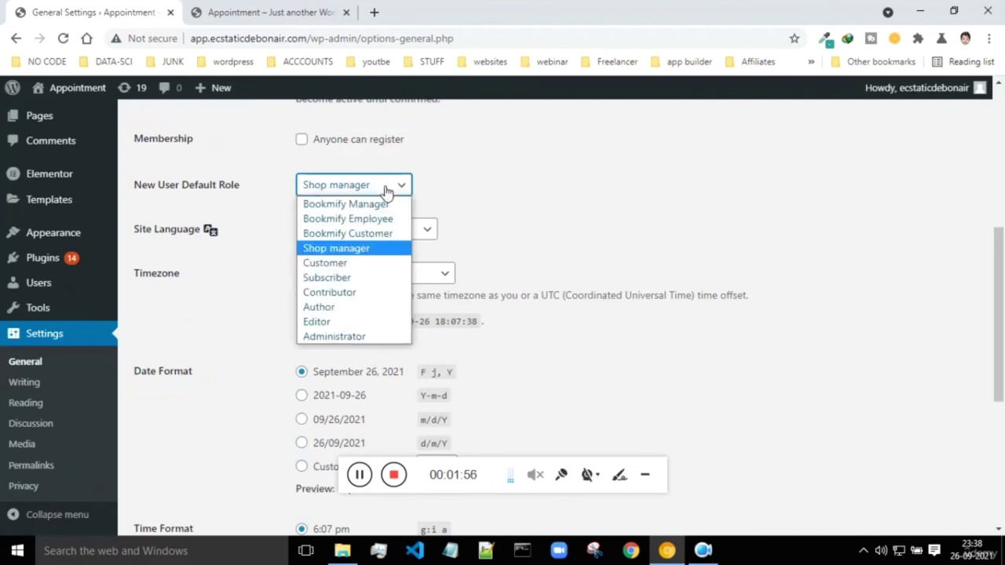
pyautogui.click(359, 262)
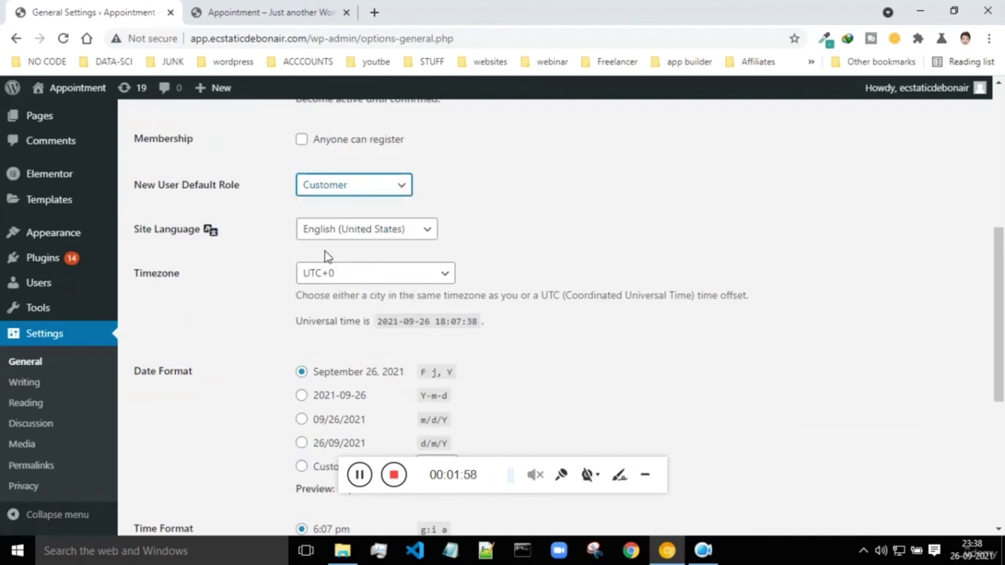
pyautogui.click(307, 141)
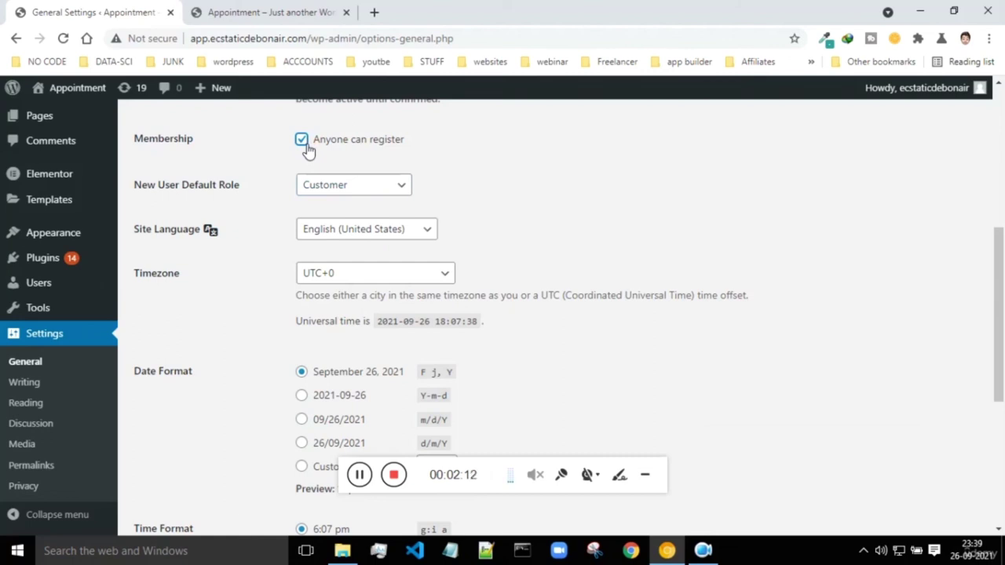
pyautogui.click(308, 152)
pyautogui.click(401, 231)
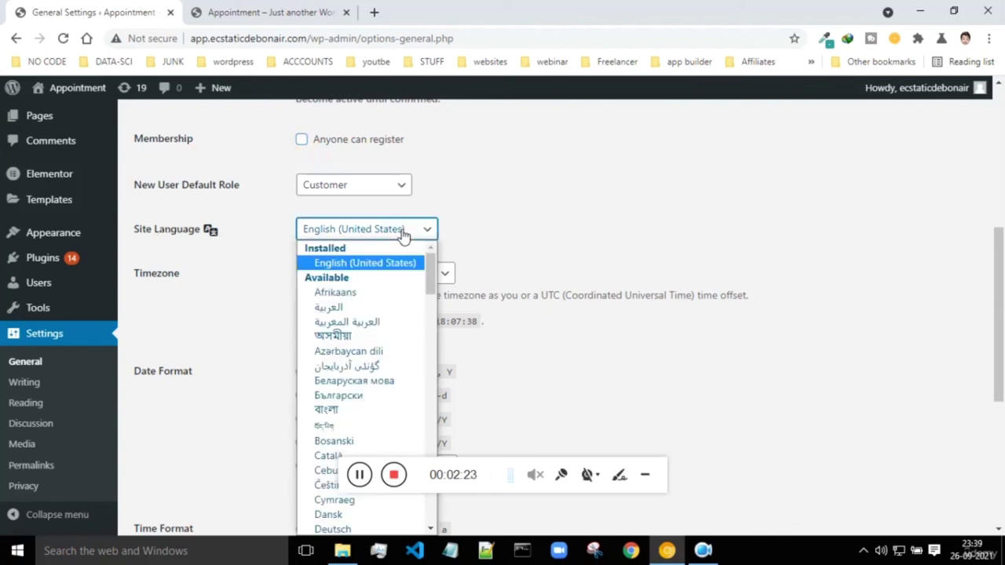
pyautogui.click(527, 241)
pyautogui.scroll(-1, 542, 193)
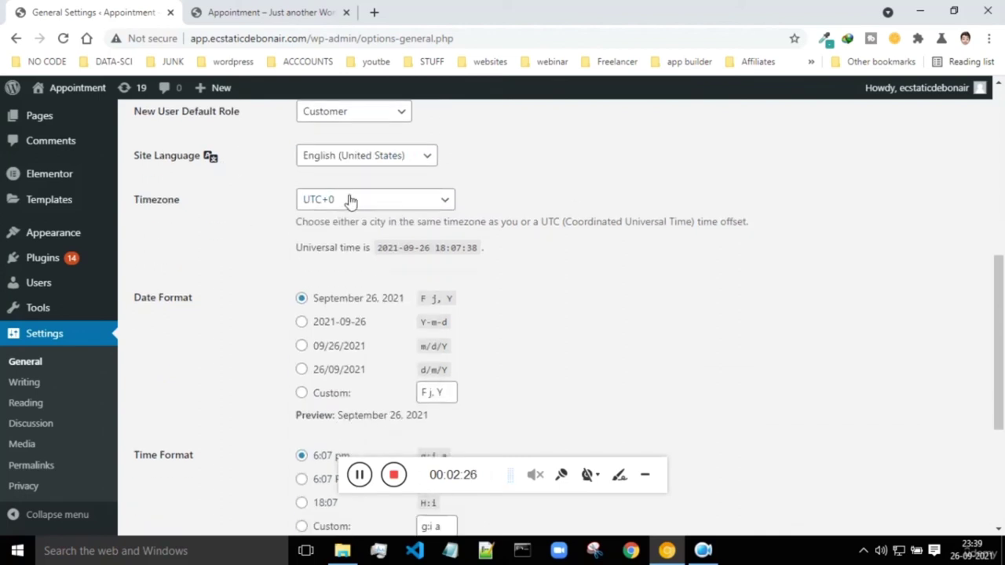
pyautogui.click(348, 199)
pyautogui.click(591, 157)
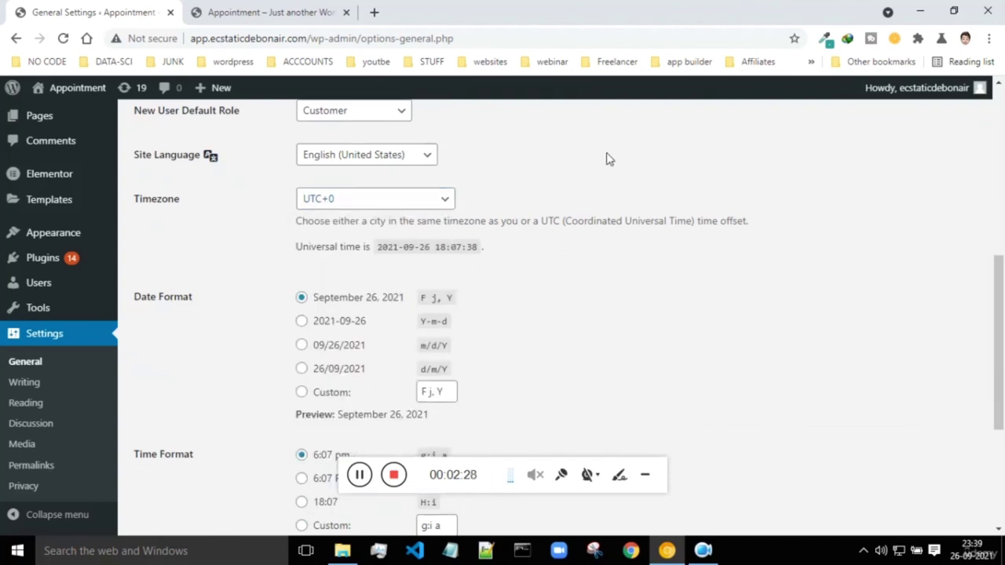
pyautogui.scroll(-2, 606, 160)
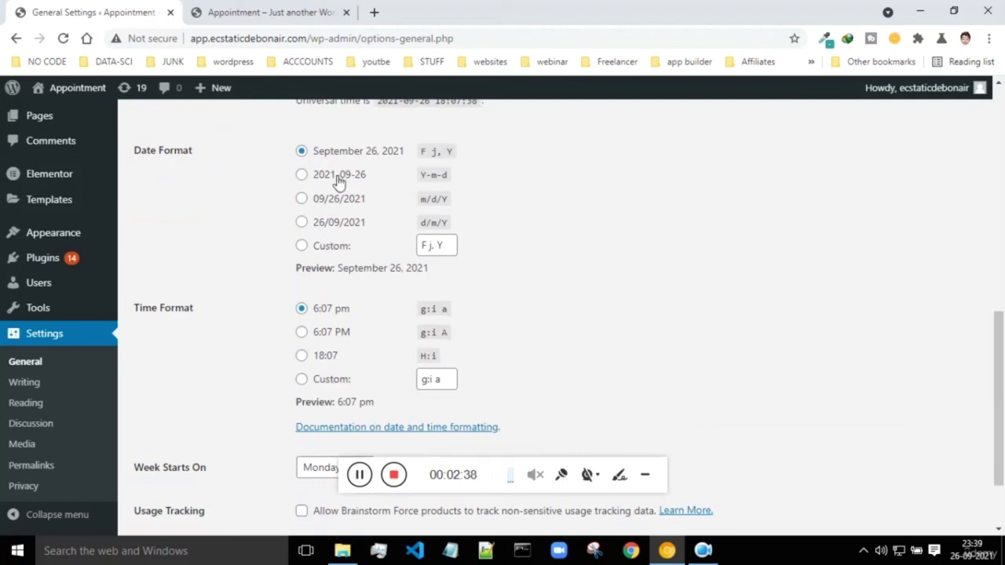
pyautogui.scroll(-2, 451, 157)
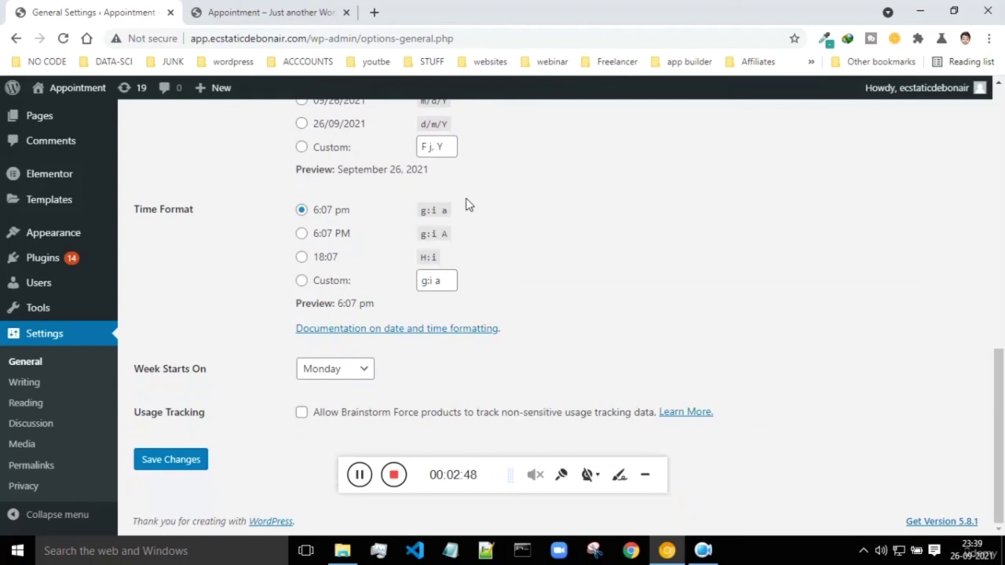
pyautogui.click(361, 485)
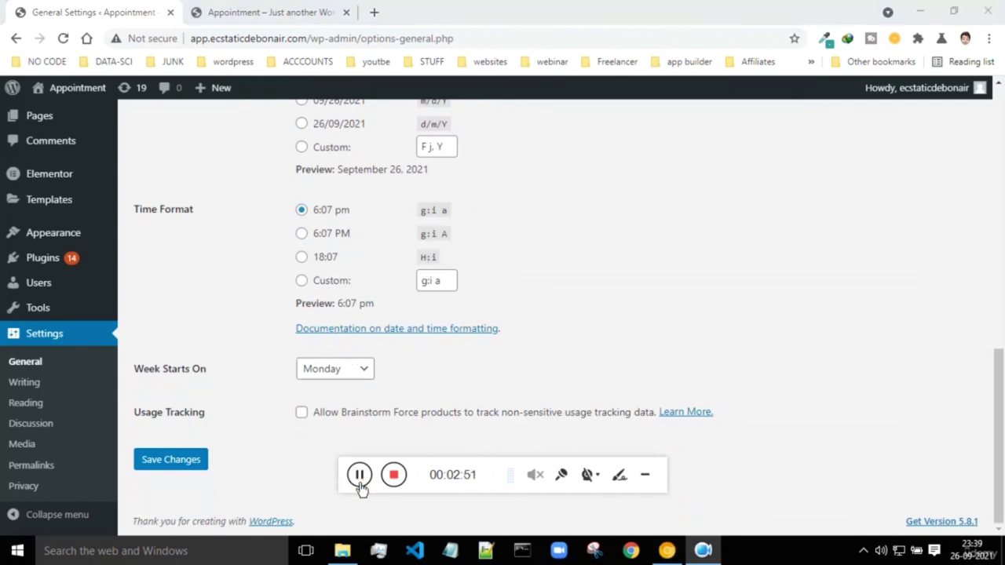
pyautogui.click(333, 380)
pyautogui.click(335, 387)
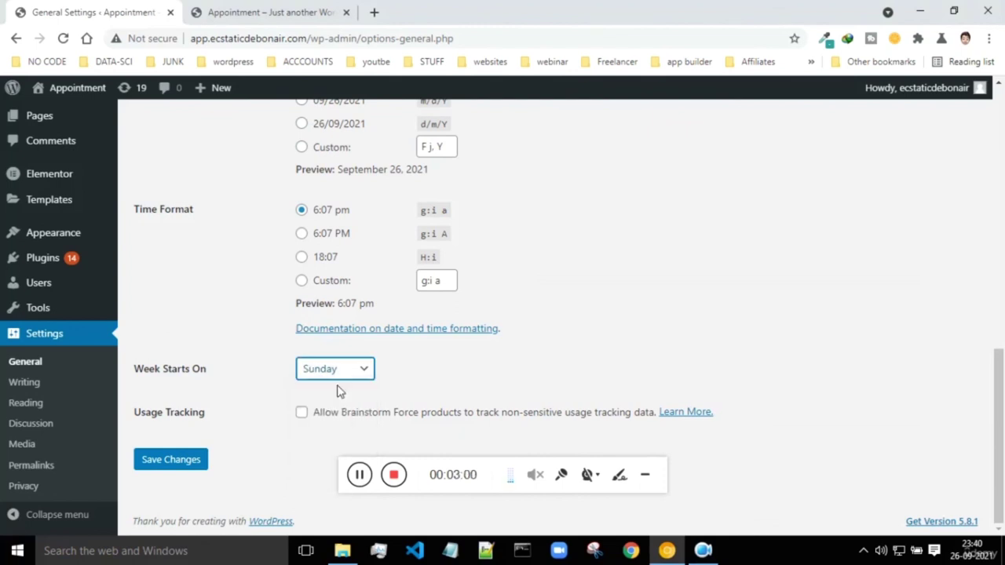
pyautogui.click(342, 377)
pyautogui.click(345, 403)
pyautogui.scroll(5, 458, 328)
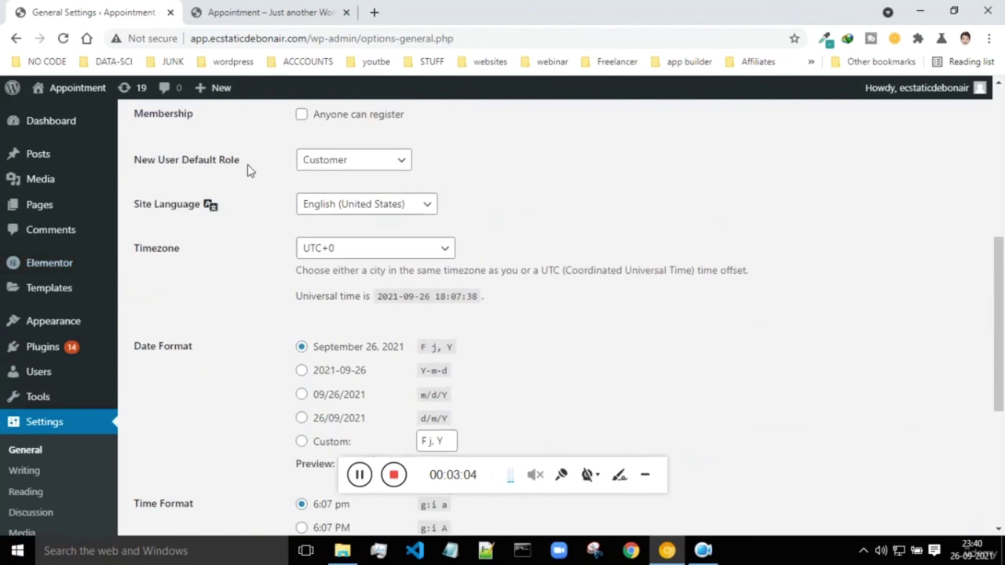
pyautogui.scroll(-5, 285, 337)
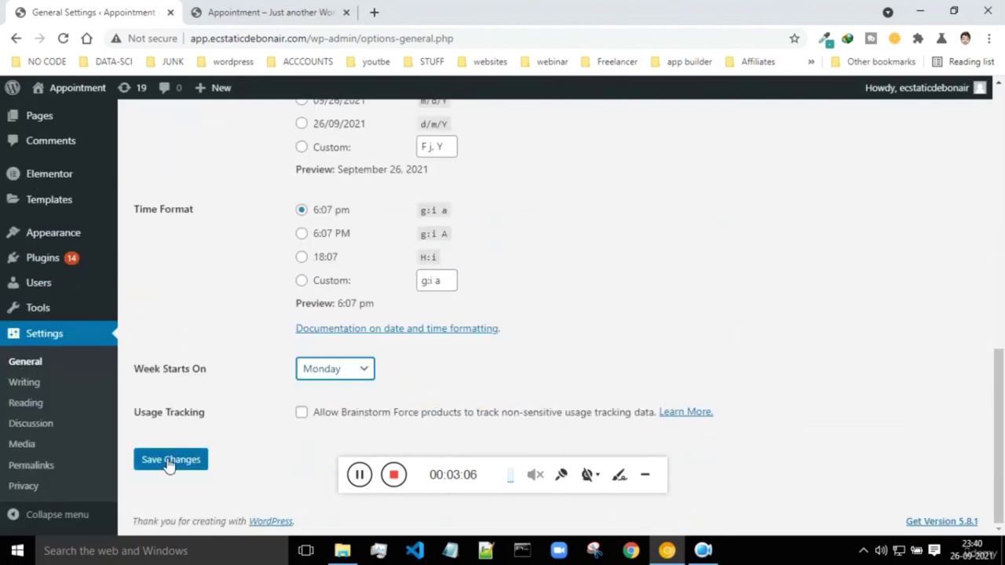
# - In Writing Settings, keep Uncategorized as default post category and Standard as post format
pyautogui.click(26, 383)
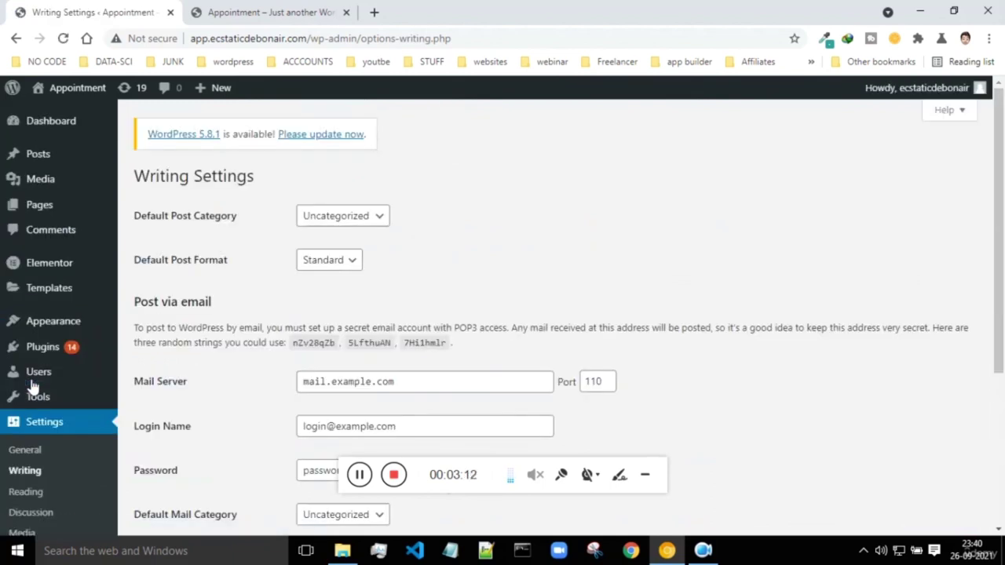
pyautogui.moveTo(39, 159)
pyautogui.click(371, 218)
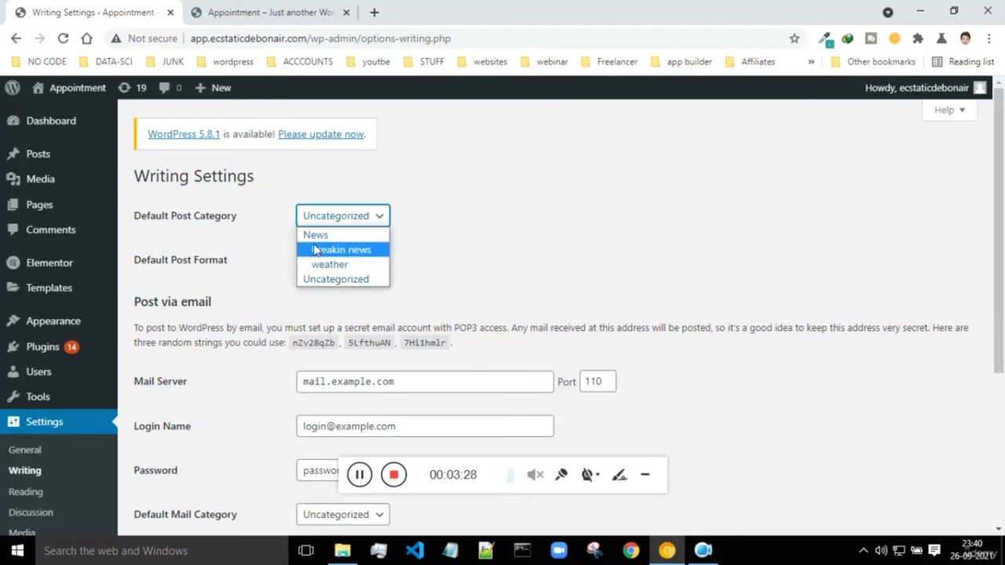
pyautogui.click(457, 237)
pyautogui.scroll(-1, 460, 238)
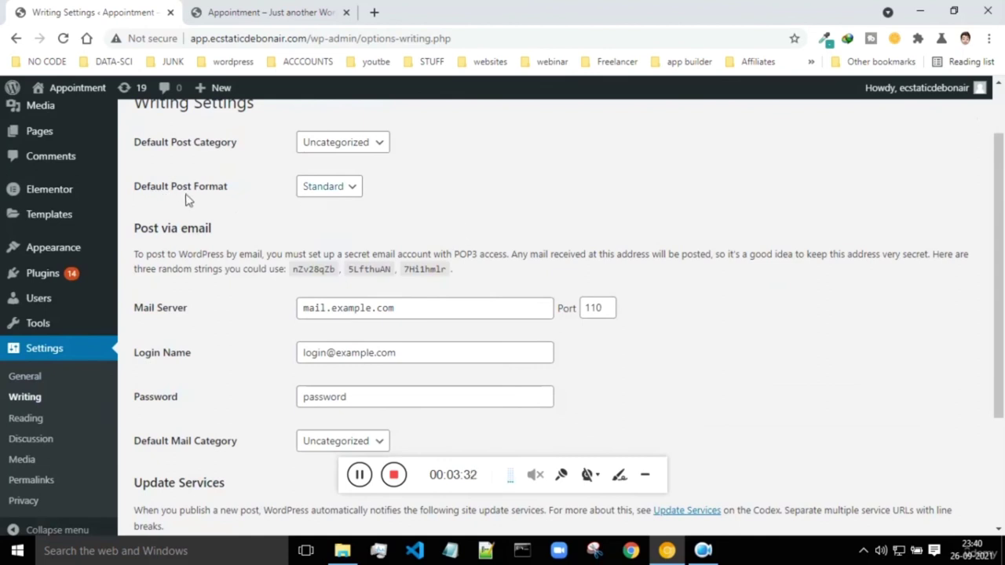
pyautogui.click(314, 194)
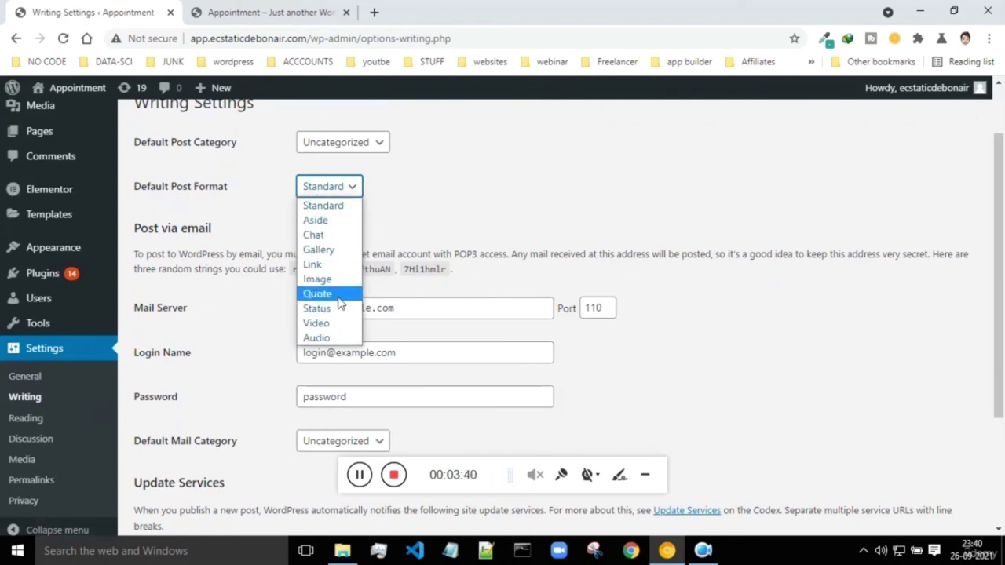
pyautogui.click(326, 205)
# - Review the Post via email options, keeping Default Mail Category as Uncategorized
pyautogui.scroll(-1, 444, 175)
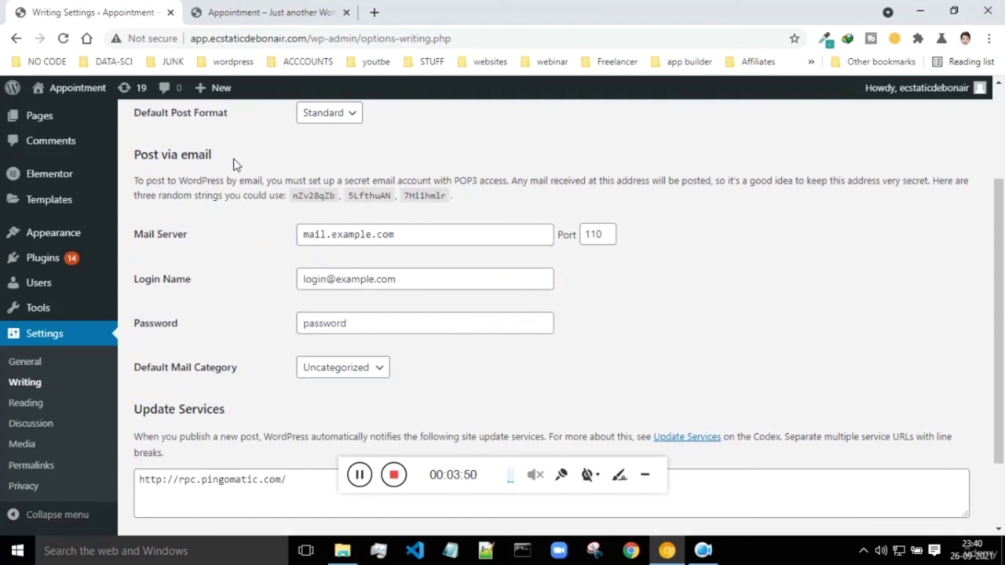
pyautogui.click(360, 472)
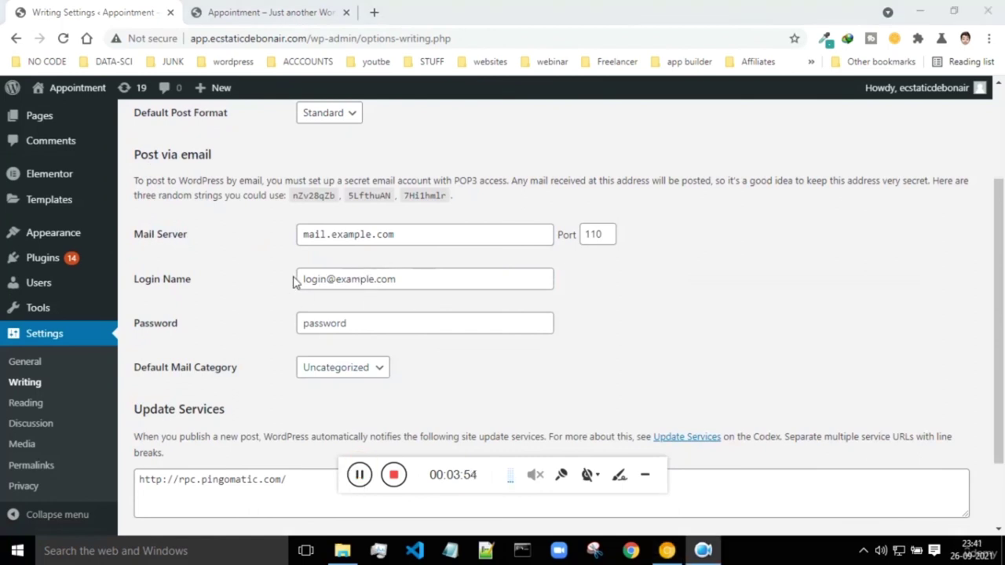
pyautogui.click(387, 278)
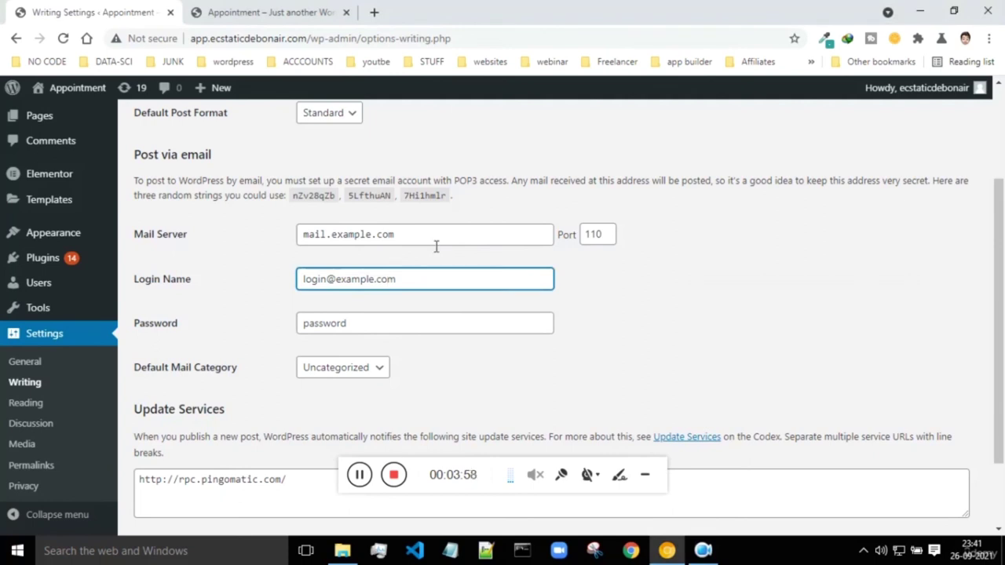
pyautogui.scroll(-2, 227, 310)
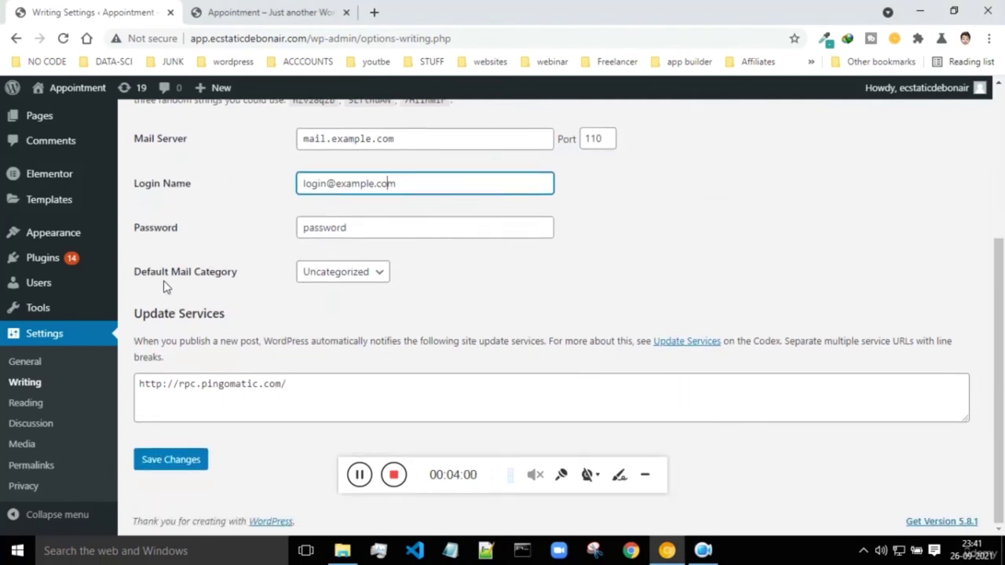
pyautogui.click(346, 276)
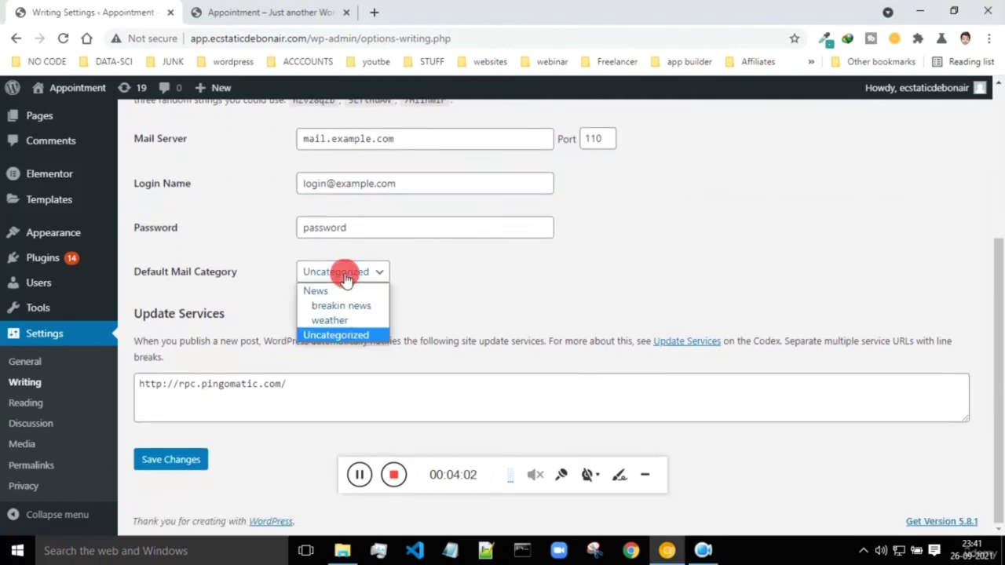
pyautogui.click(553, 306)
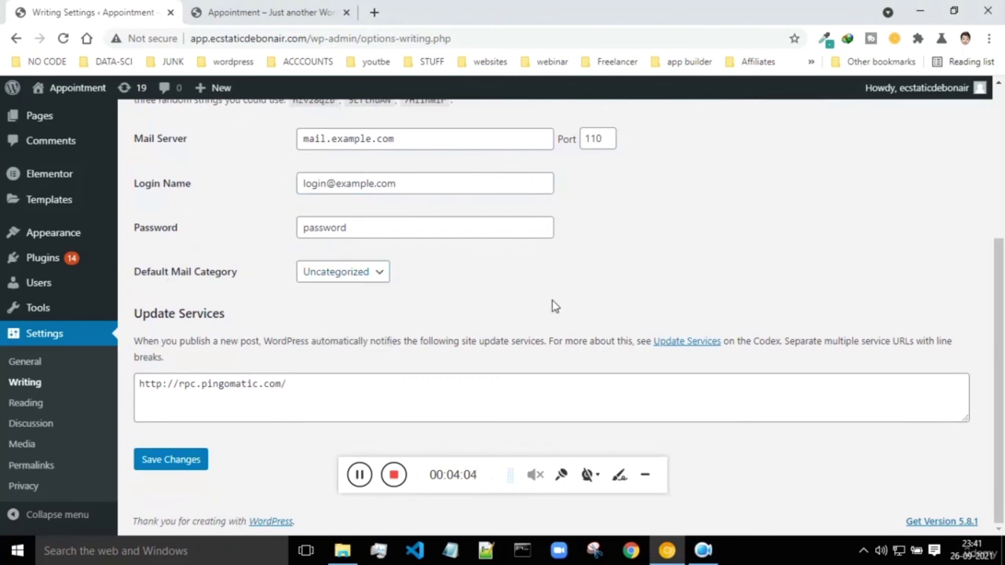
pyautogui.click(20, 403)
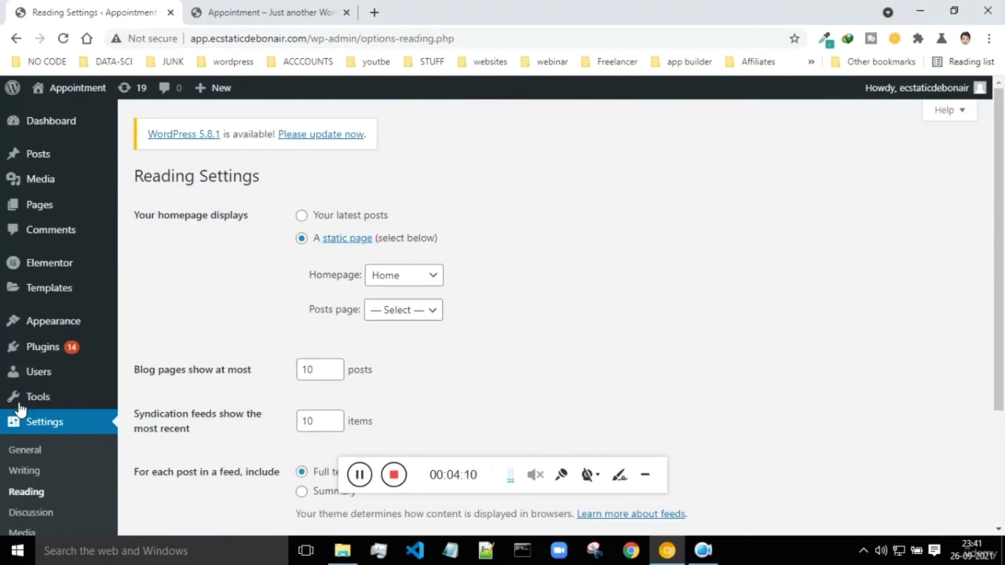
# - With Homepage set to Home, scroll the live Dr. Teeth site and select its web address
pyautogui.moveTo(20, 406)
pyautogui.click(266, 12)
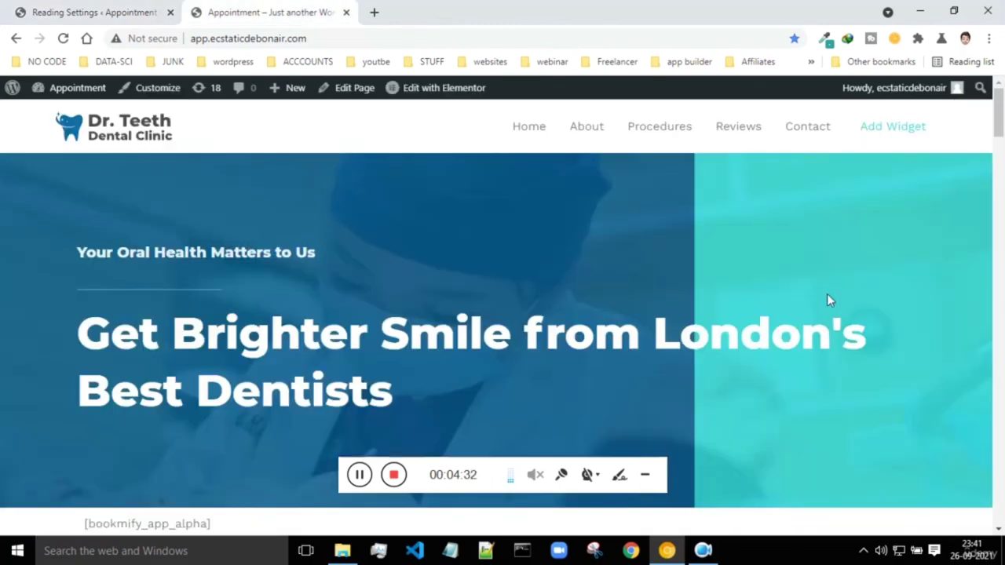
pyautogui.scroll(-6, 574, 246)
pyautogui.scroll(6, 588, 251)
pyautogui.scroll(-10, 616, 310)
pyautogui.scroll(10, 634, 305)
pyautogui.moveTo(326, 34); pyautogui.dragTo(170, 39)
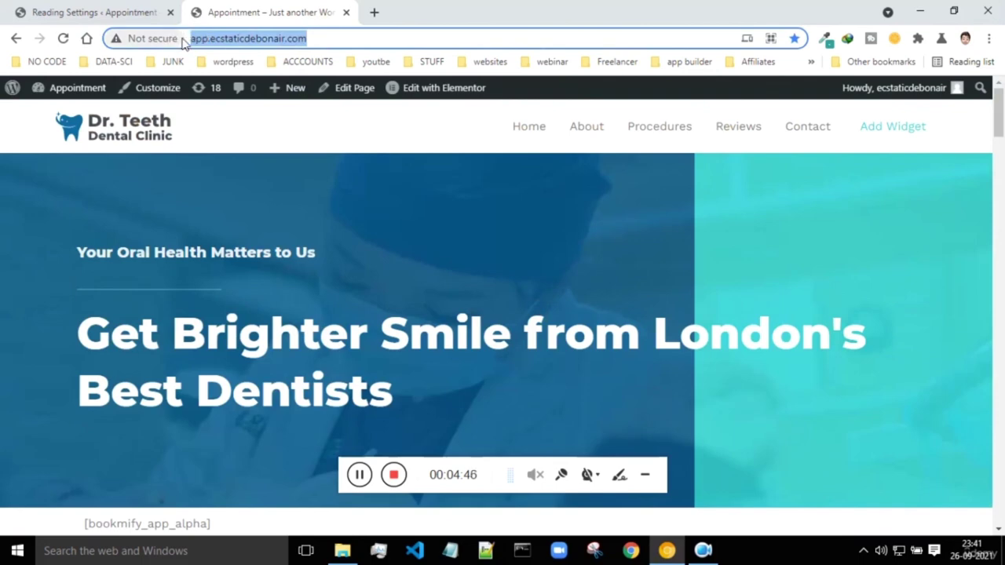
pyautogui.click(79, 10)
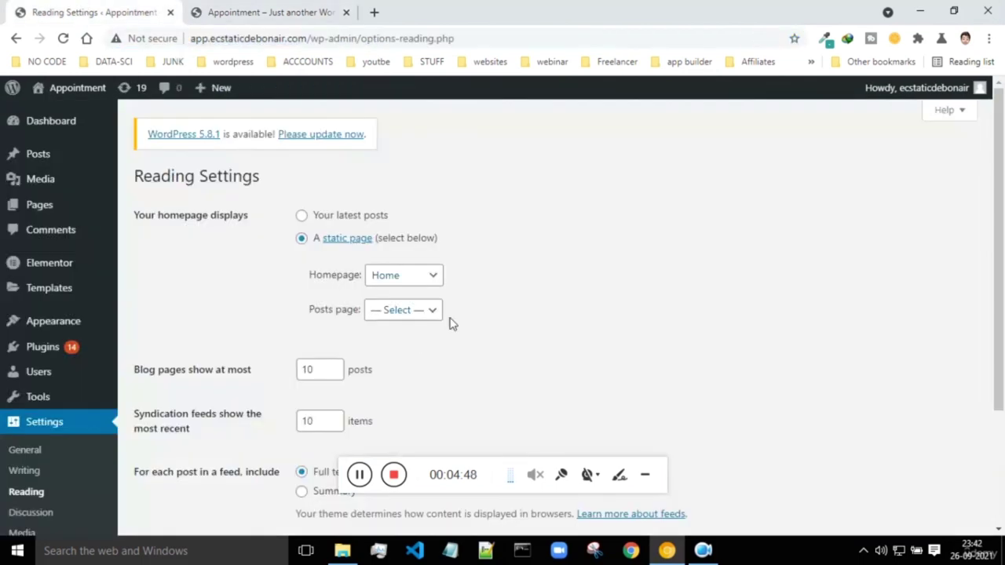
# - Choose 'about us' as the static homepage and save the Reading Settings
pyautogui.click(410, 281)
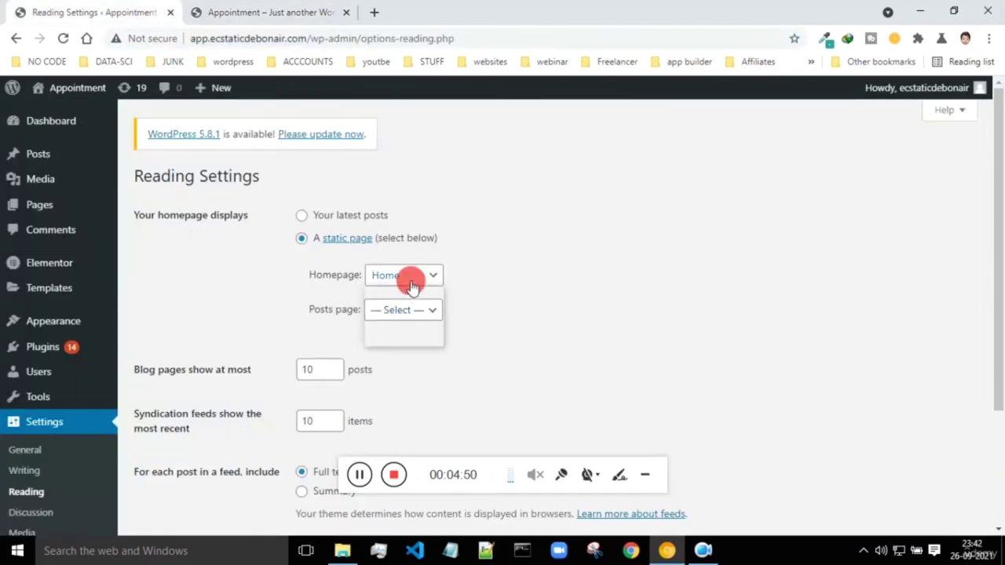
pyautogui.click(407, 309)
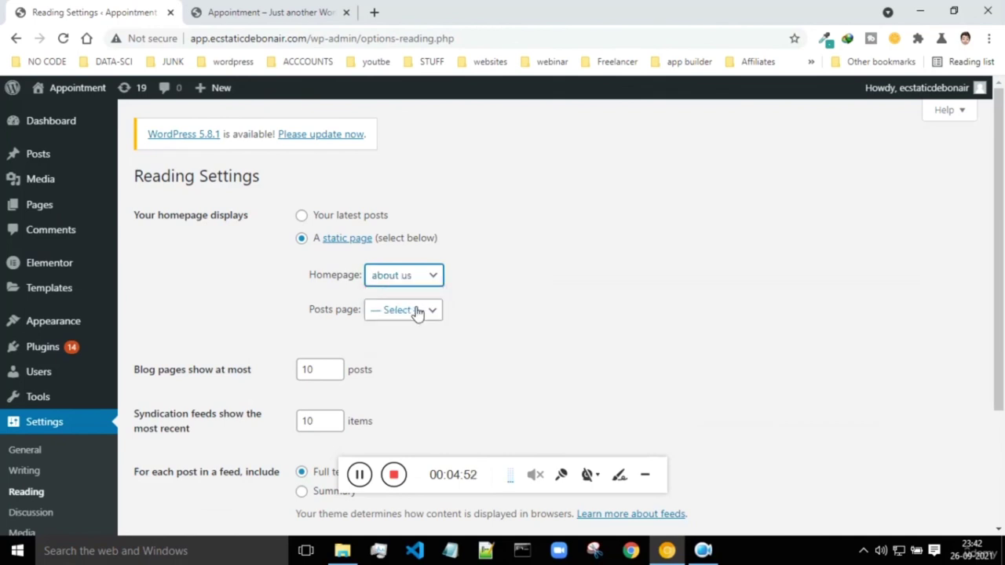
pyautogui.scroll(-2, 412, 289)
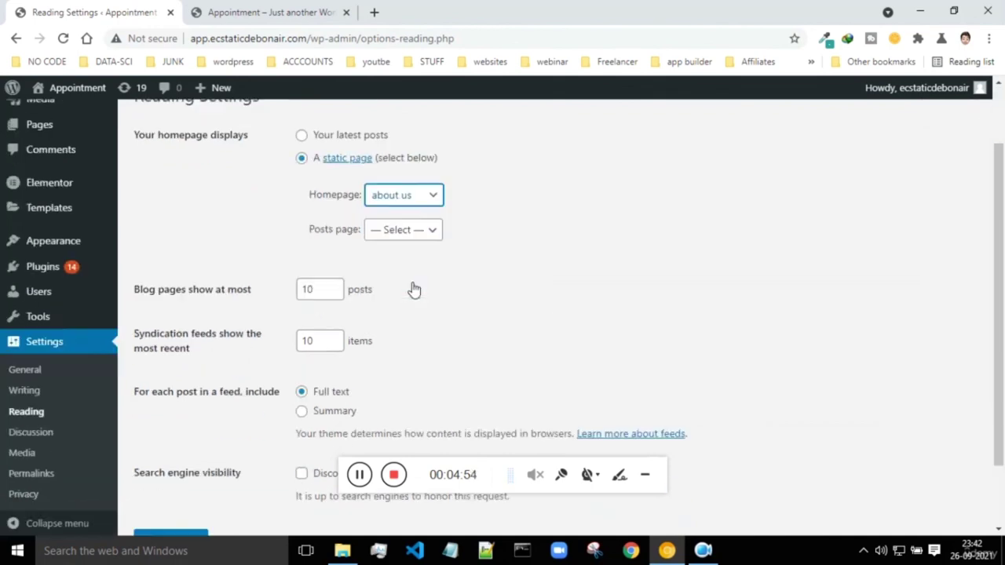
pyautogui.click(161, 465)
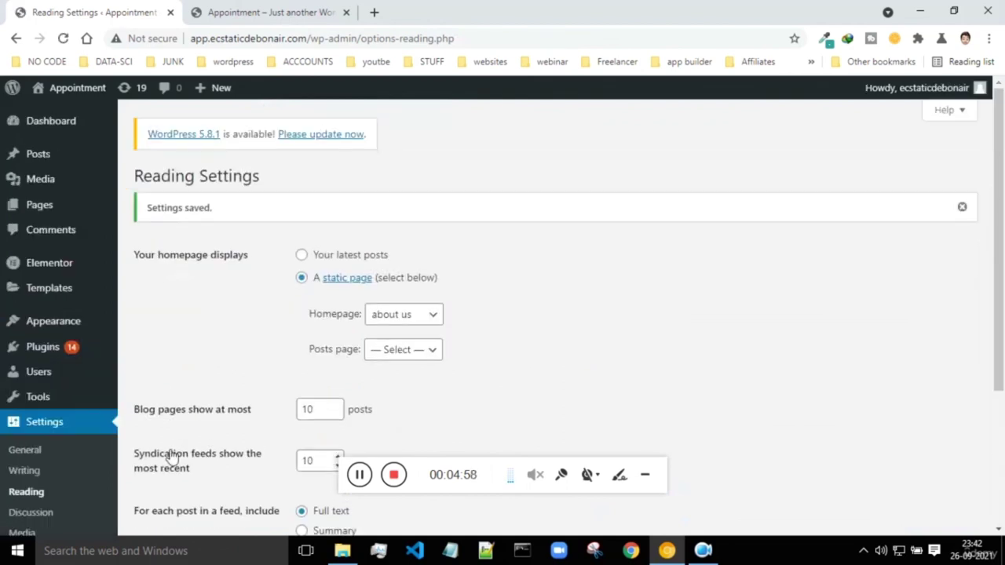
# - Reload the live site to confirm it now opens on the about us page
pyautogui.click(230, 10)
pyautogui.click(62, 38)
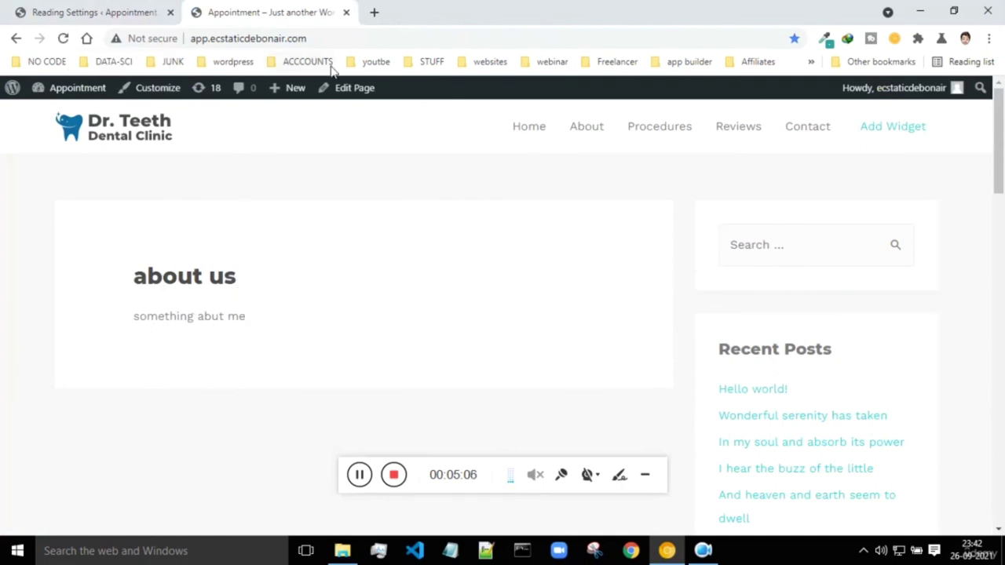
pyautogui.doubleClick(325, 33)
pyautogui.click(325, 33)
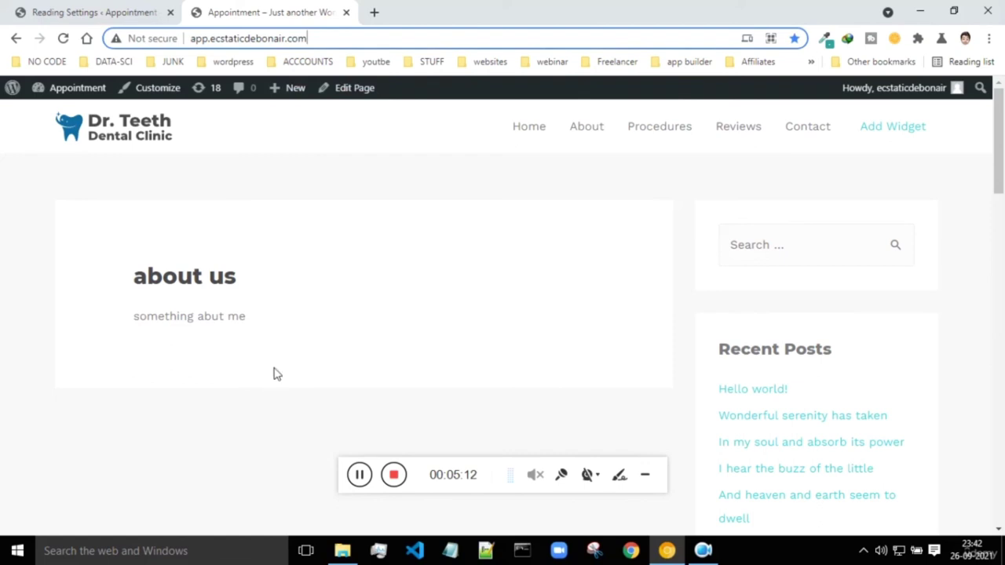
pyautogui.click(98, 10)
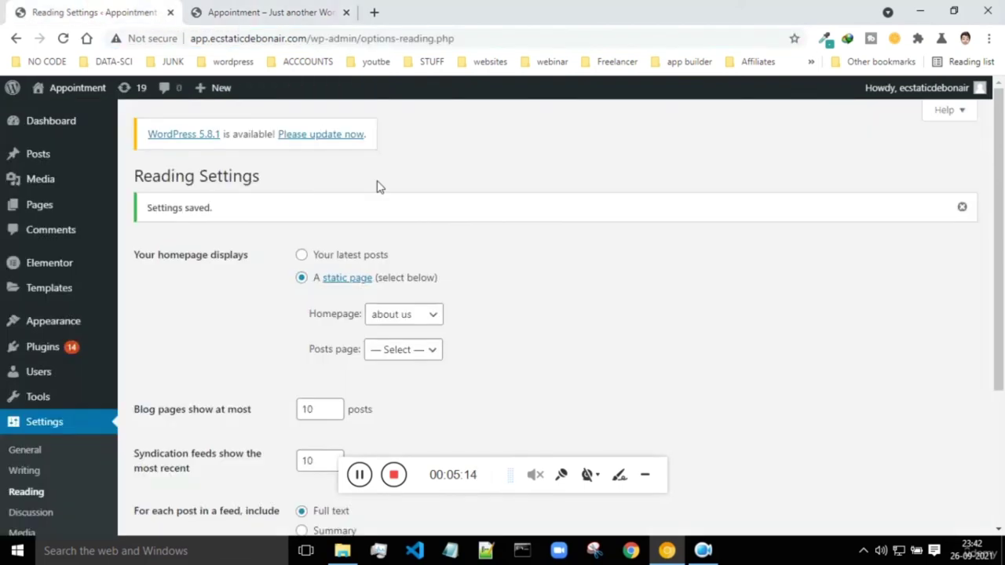
# - Choose Home in the Homepage dropdown and save the Reading Settings
pyautogui.click(396, 317)
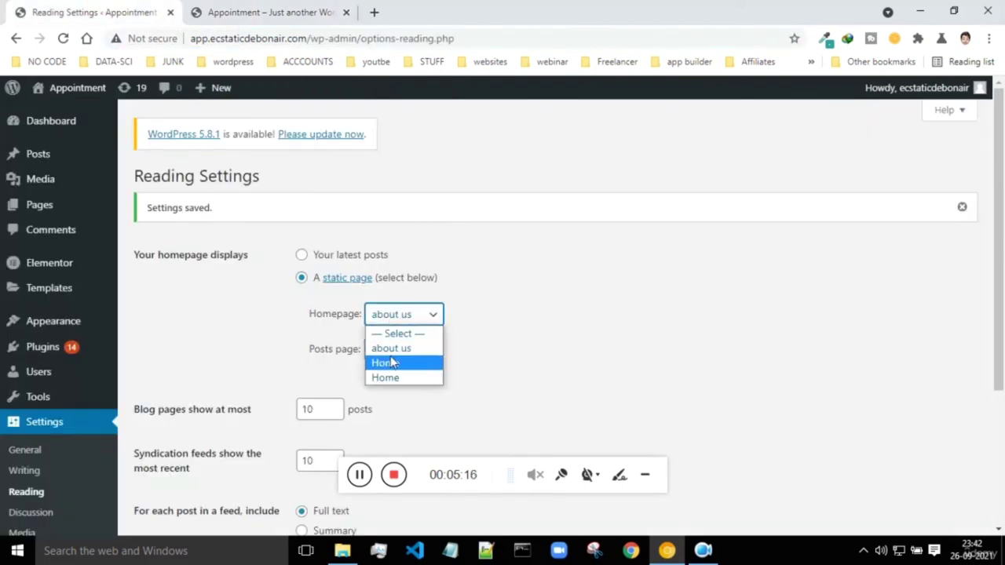
pyautogui.click(393, 362)
pyautogui.scroll(-3, 439, 353)
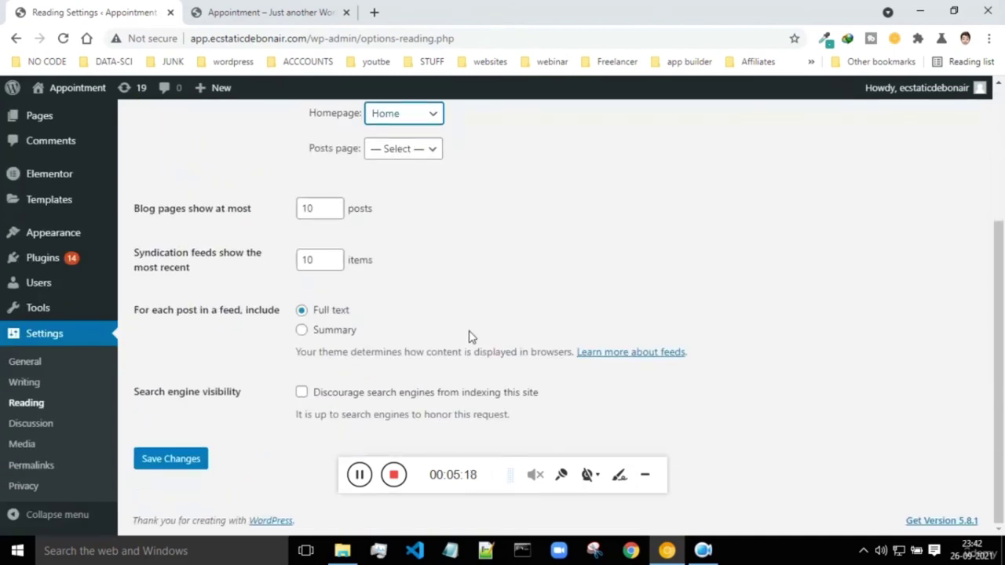
pyautogui.click(183, 461)
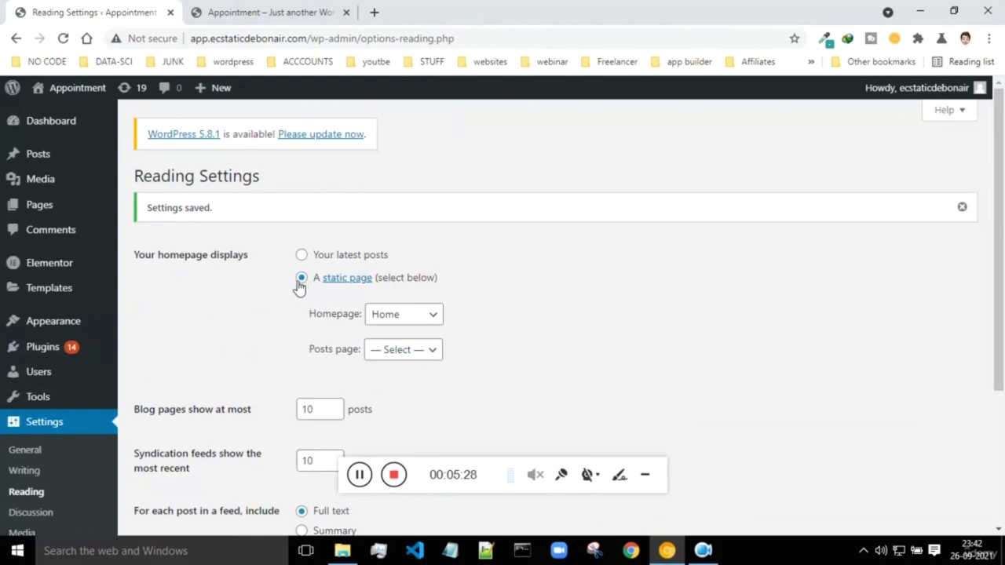
# - Reload the live site to check it opens on the dental clinic homepage
pyautogui.click(240, 10)
pyautogui.click(62, 38)
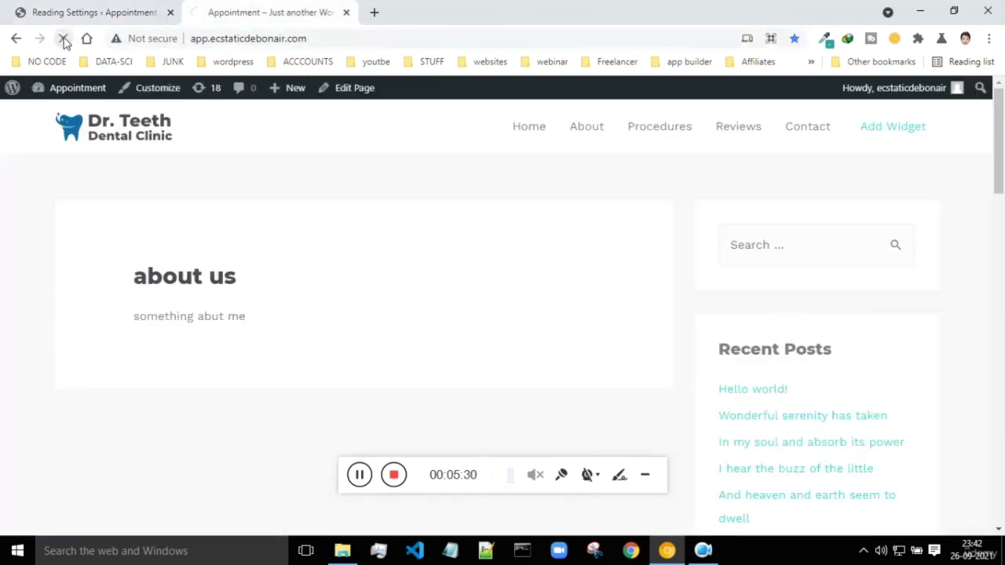
pyautogui.scroll(-15, 567, 205)
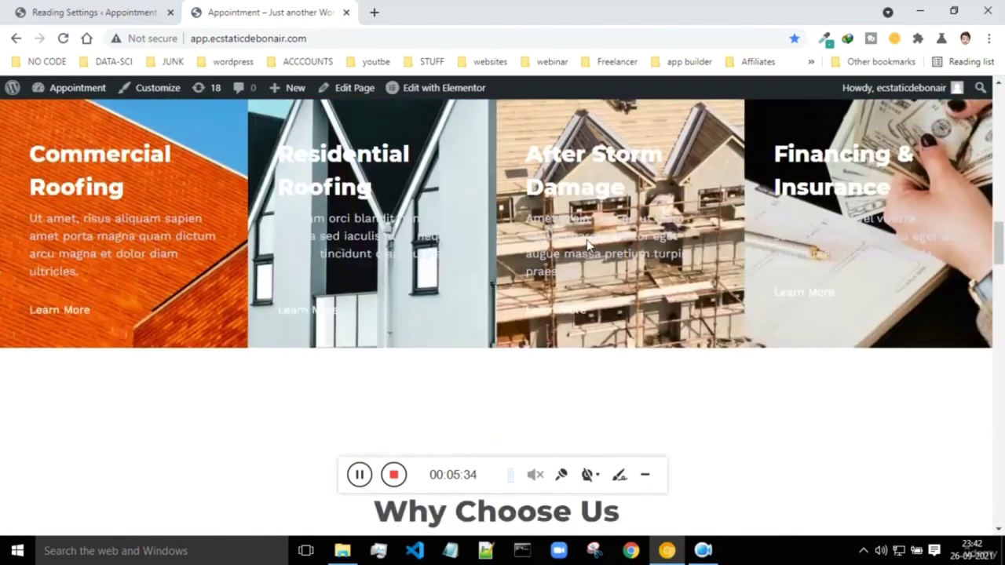
pyautogui.scroll(15, 586, 239)
pyautogui.click(94, 11)
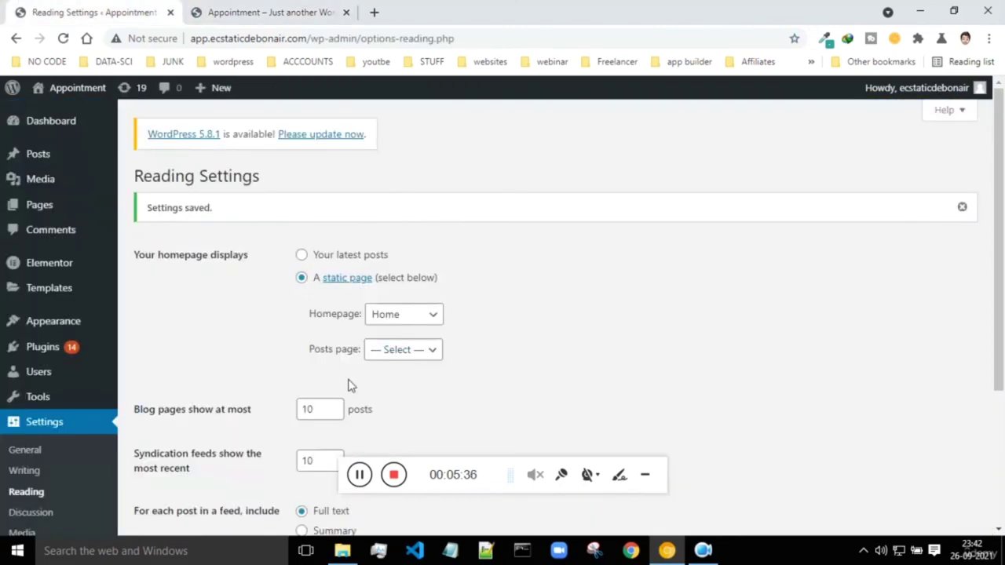
# - Switch the homepage to the second Home page, save, and reload the live site
pyautogui.click(399, 316)
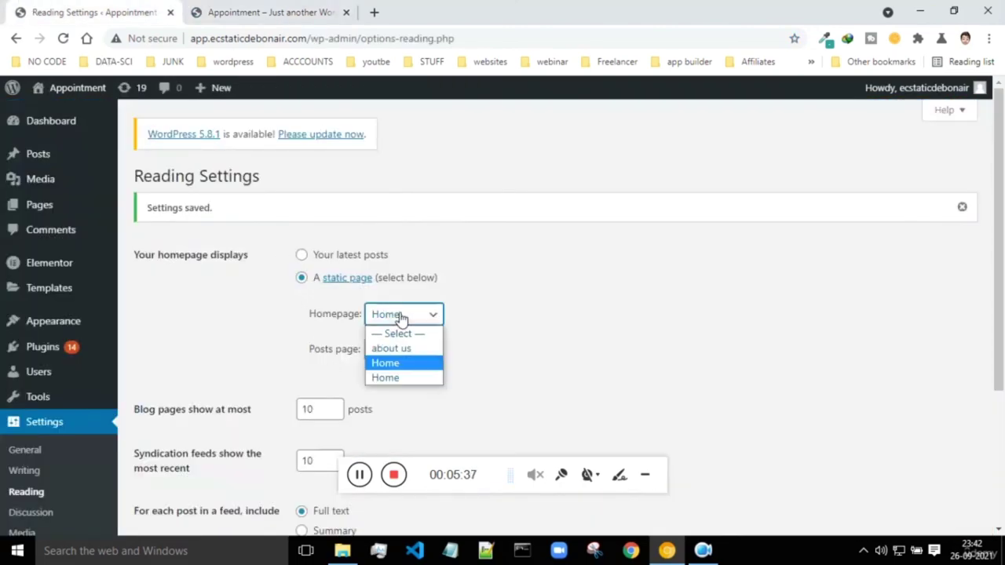
pyautogui.click(390, 378)
pyautogui.scroll(-3, 253, 369)
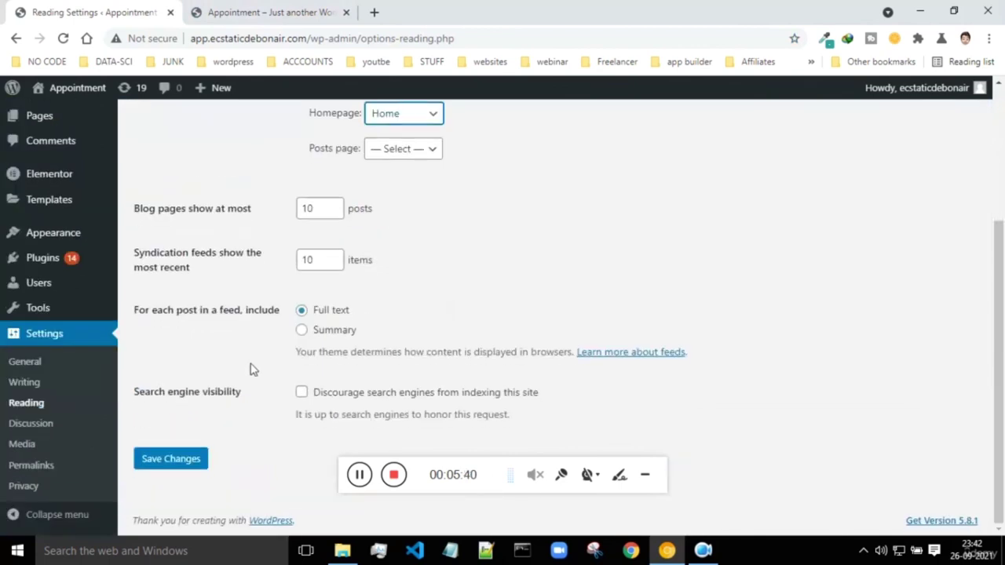
pyautogui.click(193, 463)
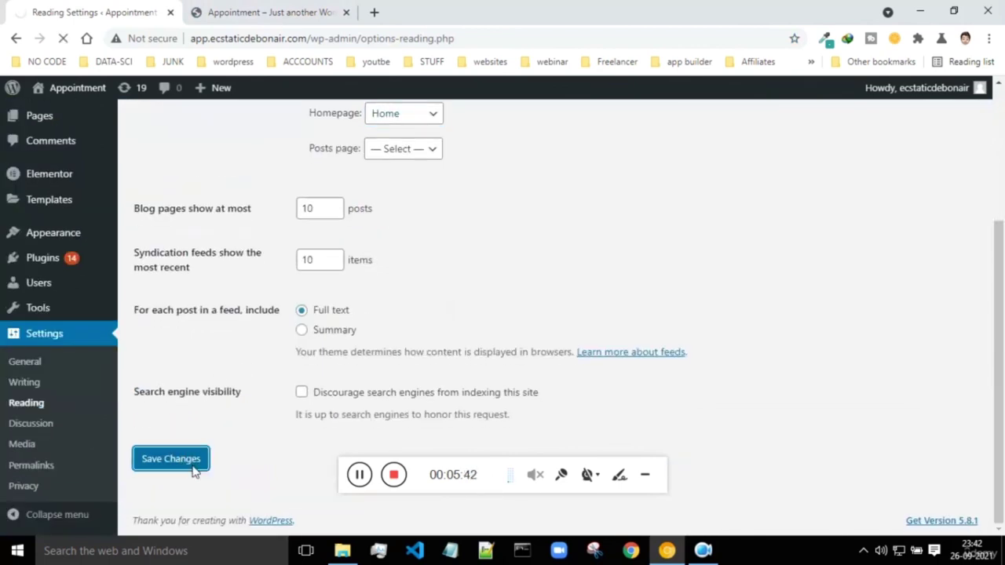
pyautogui.click(267, 12)
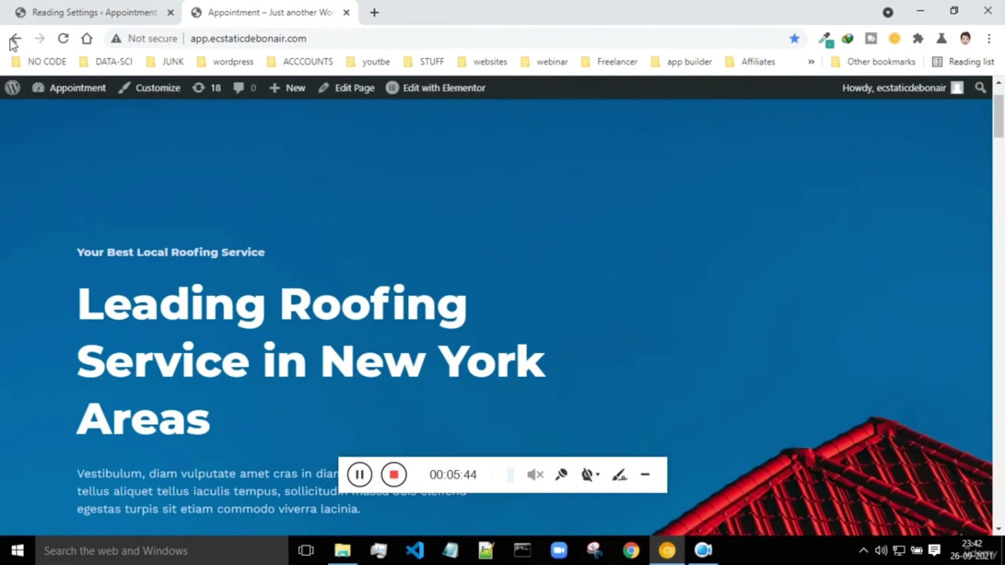
pyautogui.click(63, 38)
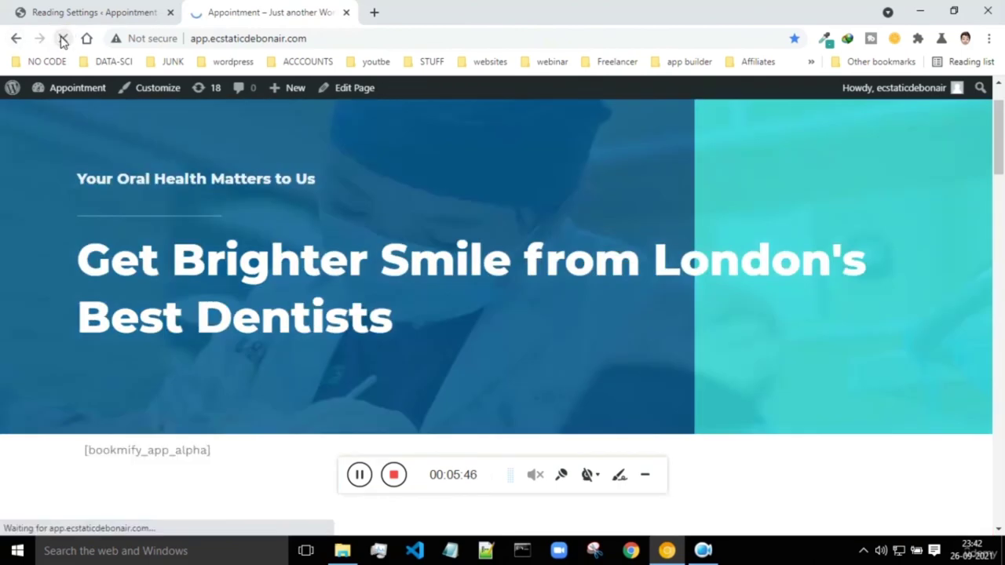
pyautogui.scroll(-10, 460, 248)
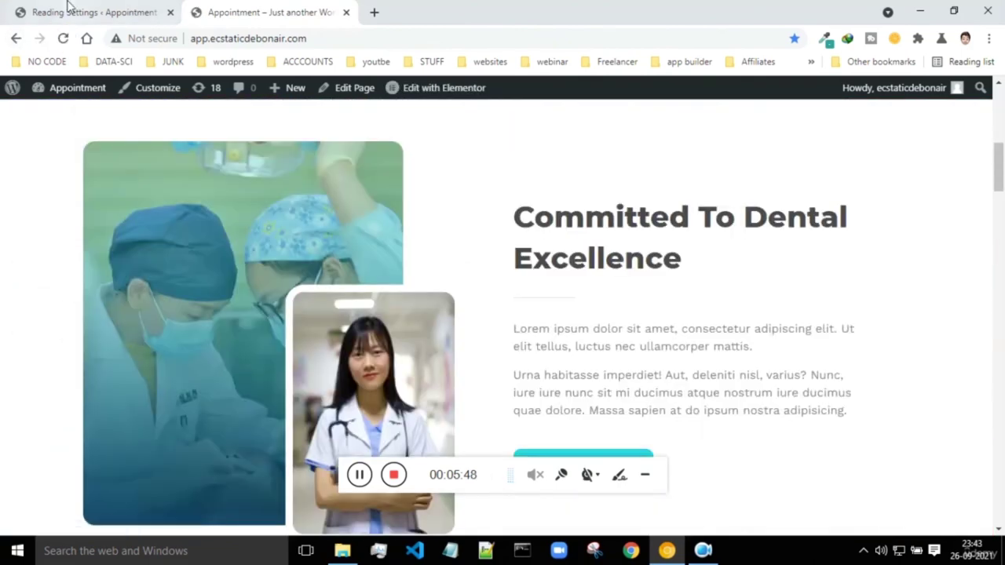
pyautogui.click(69, 10)
# - Leave the Posts page unset and check the live site's address
pyautogui.scroll(-3, 549, 236)
pyautogui.scroll(3, 562, 258)
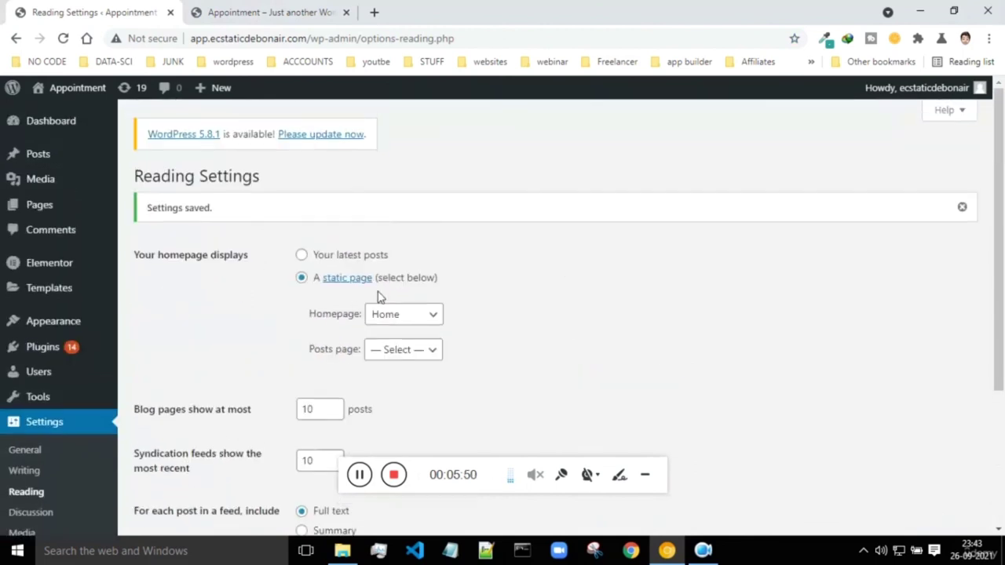
pyautogui.click(405, 353)
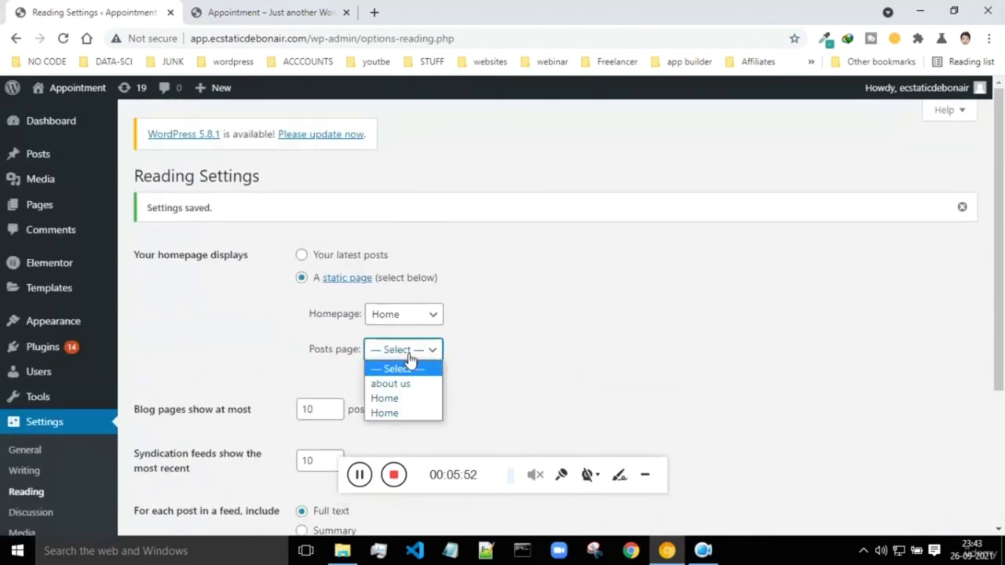
pyautogui.click(565, 355)
pyautogui.scroll(-3, 568, 356)
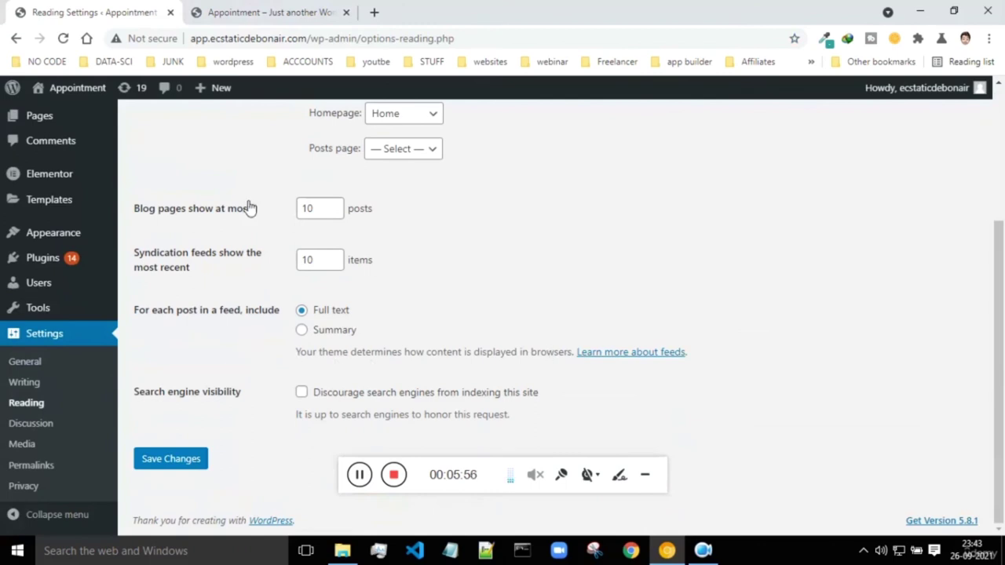
pyautogui.click(267, 12)
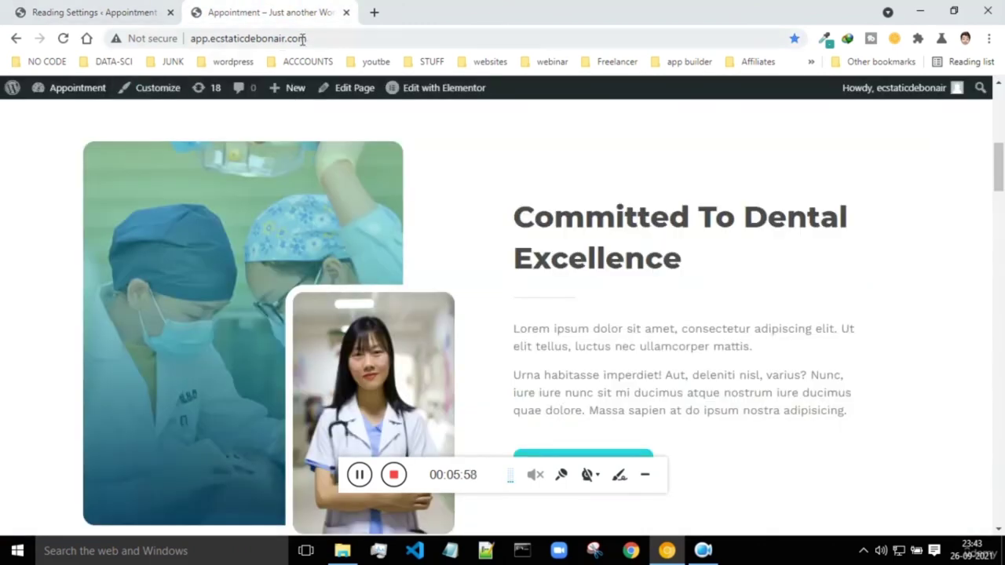
pyautogui.click(222, 39)
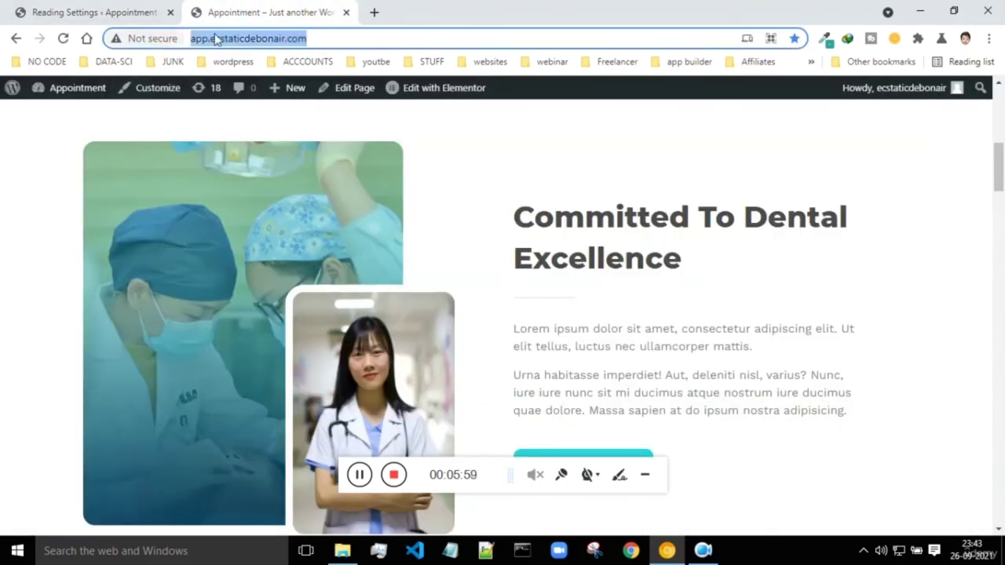
pyautogui.click(107, 11)
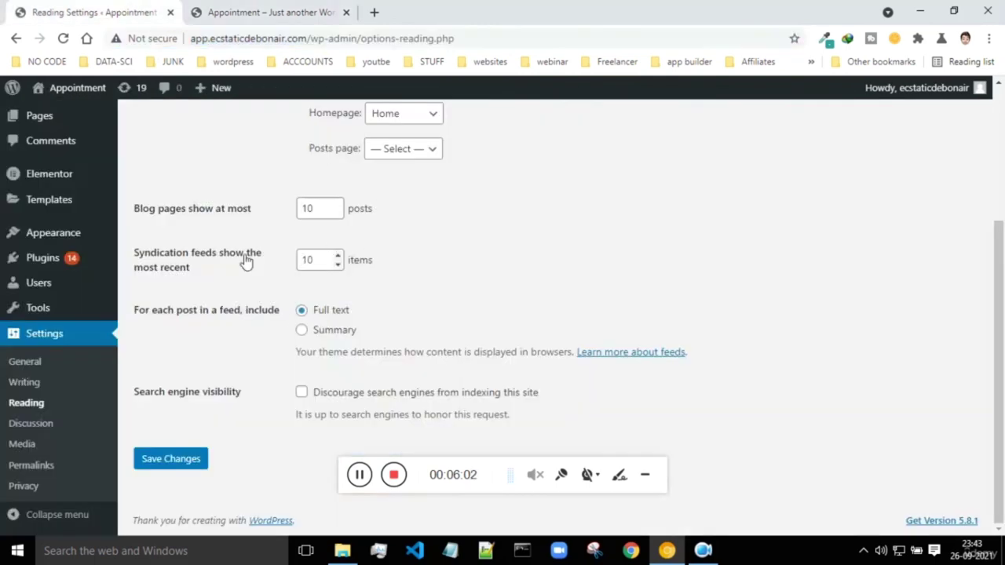